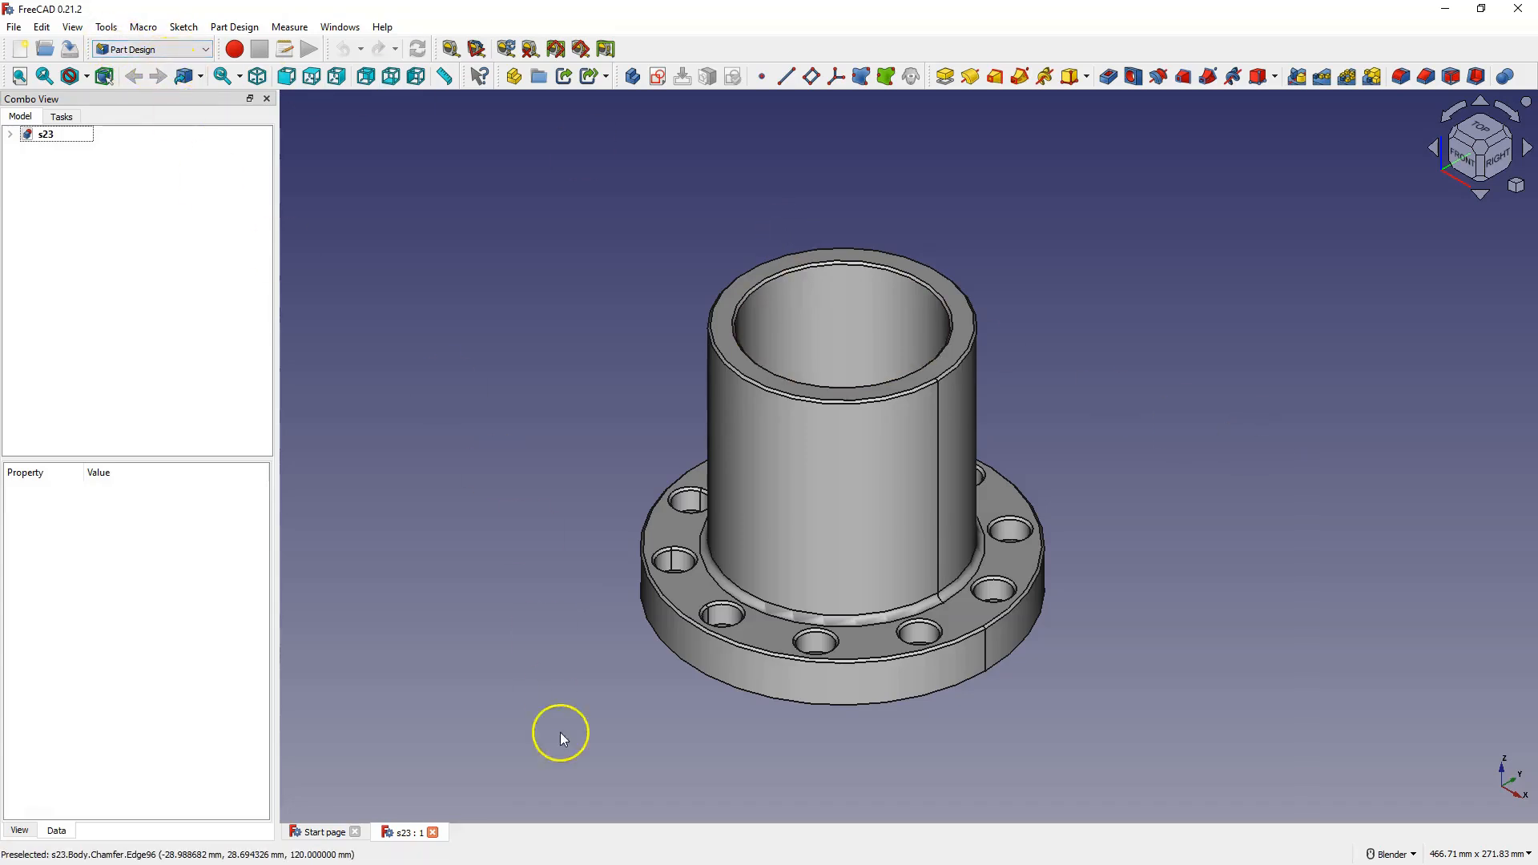
Close the s23 document and start a new empty document
{"action": "left_click", "coordinate": [433, 832]}
{"action": "left_click", "coordinate": [425, 244]}
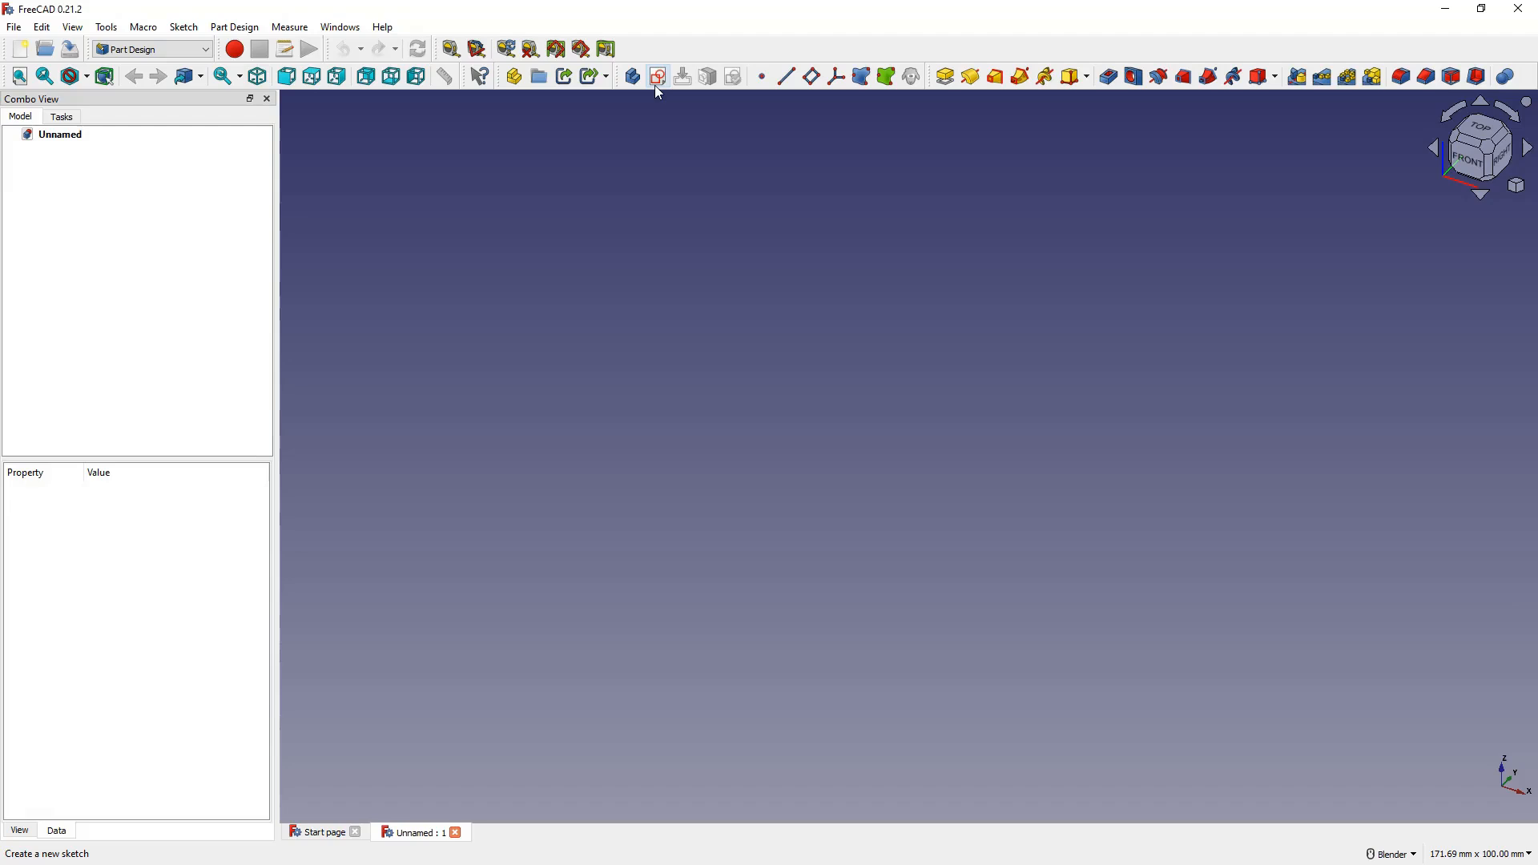
{"action": "left_click", "coordinate": [636, 189]}
Create a new body in the empty document
{"action": "left_click", "coordinate": [634, 77]}
{"action": "left_click", "coordinate": [295, 120]}
{"action": "left_click", "coordinate": [58, 152]}
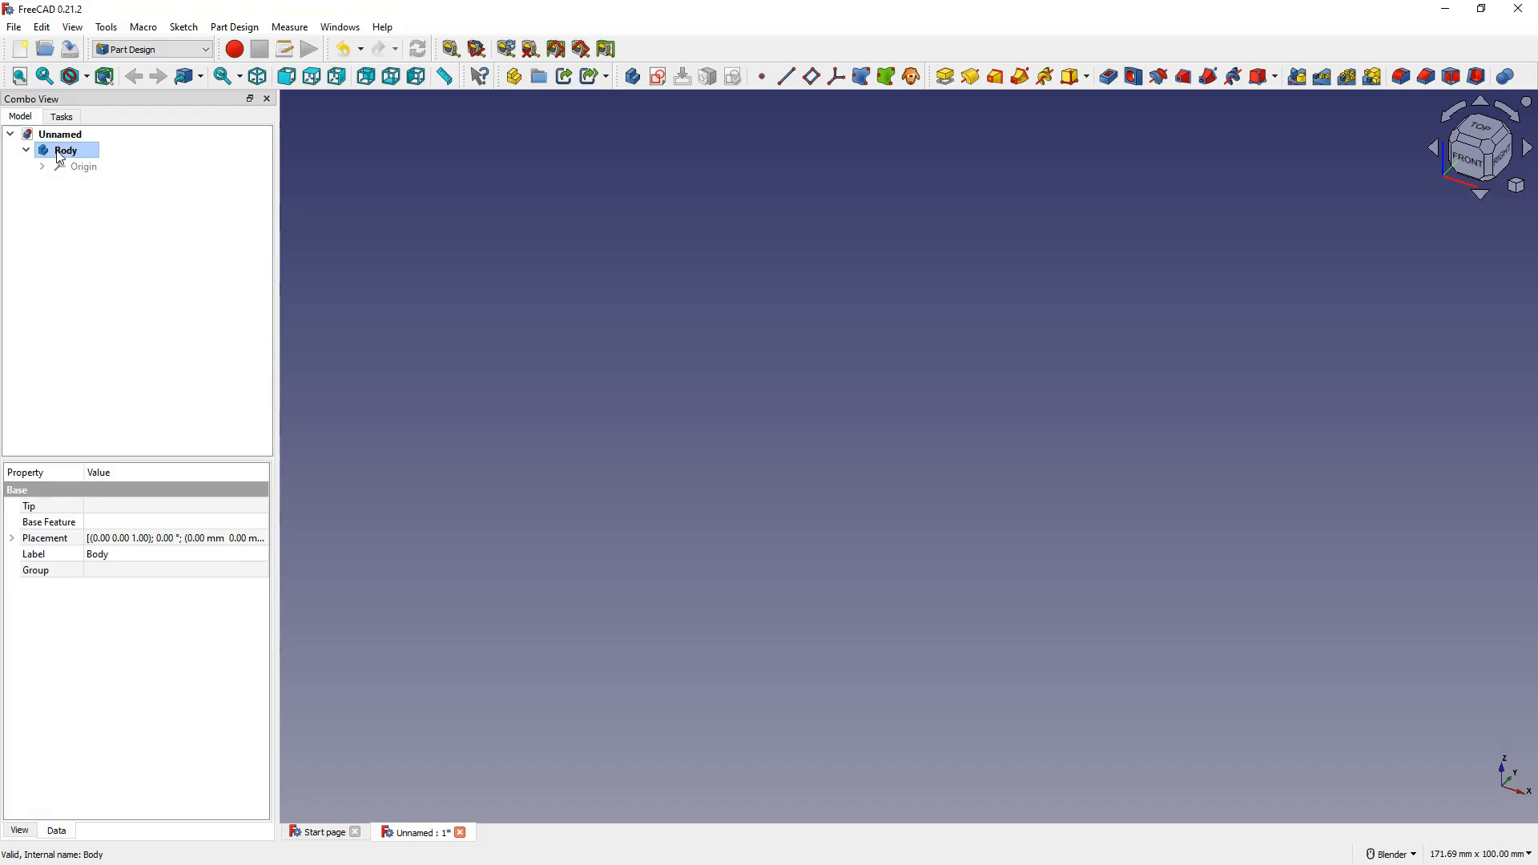
Start a new sketch in the body on the XY plane
{"action": "left_click", "coordinate": [431, 104]}
{"action": "left_click", "coordinate": [660, 78]}
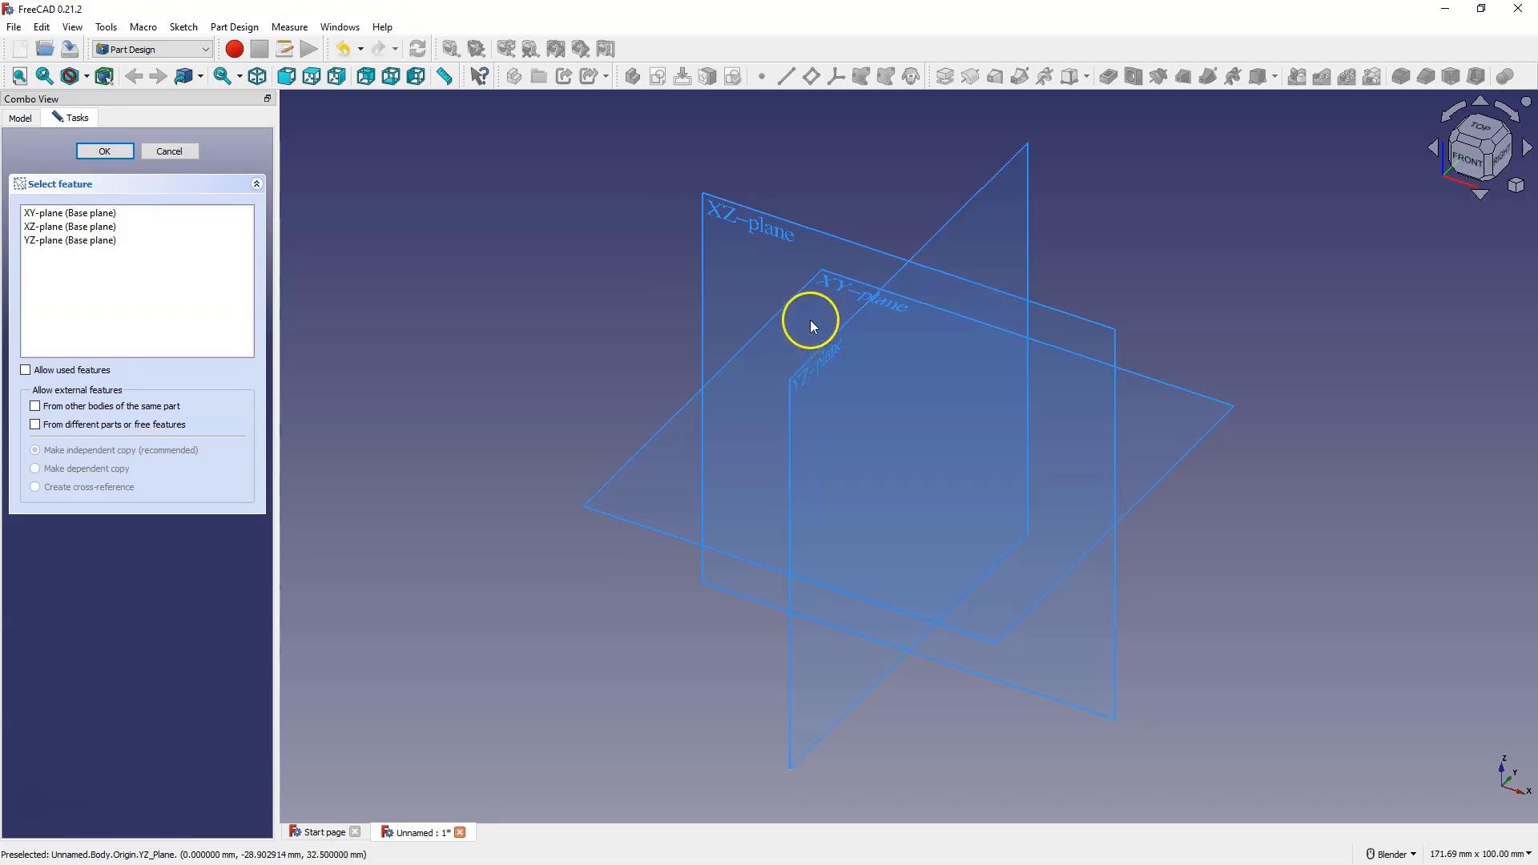
{"action": "left_click", "coordinate": [838, 279]}
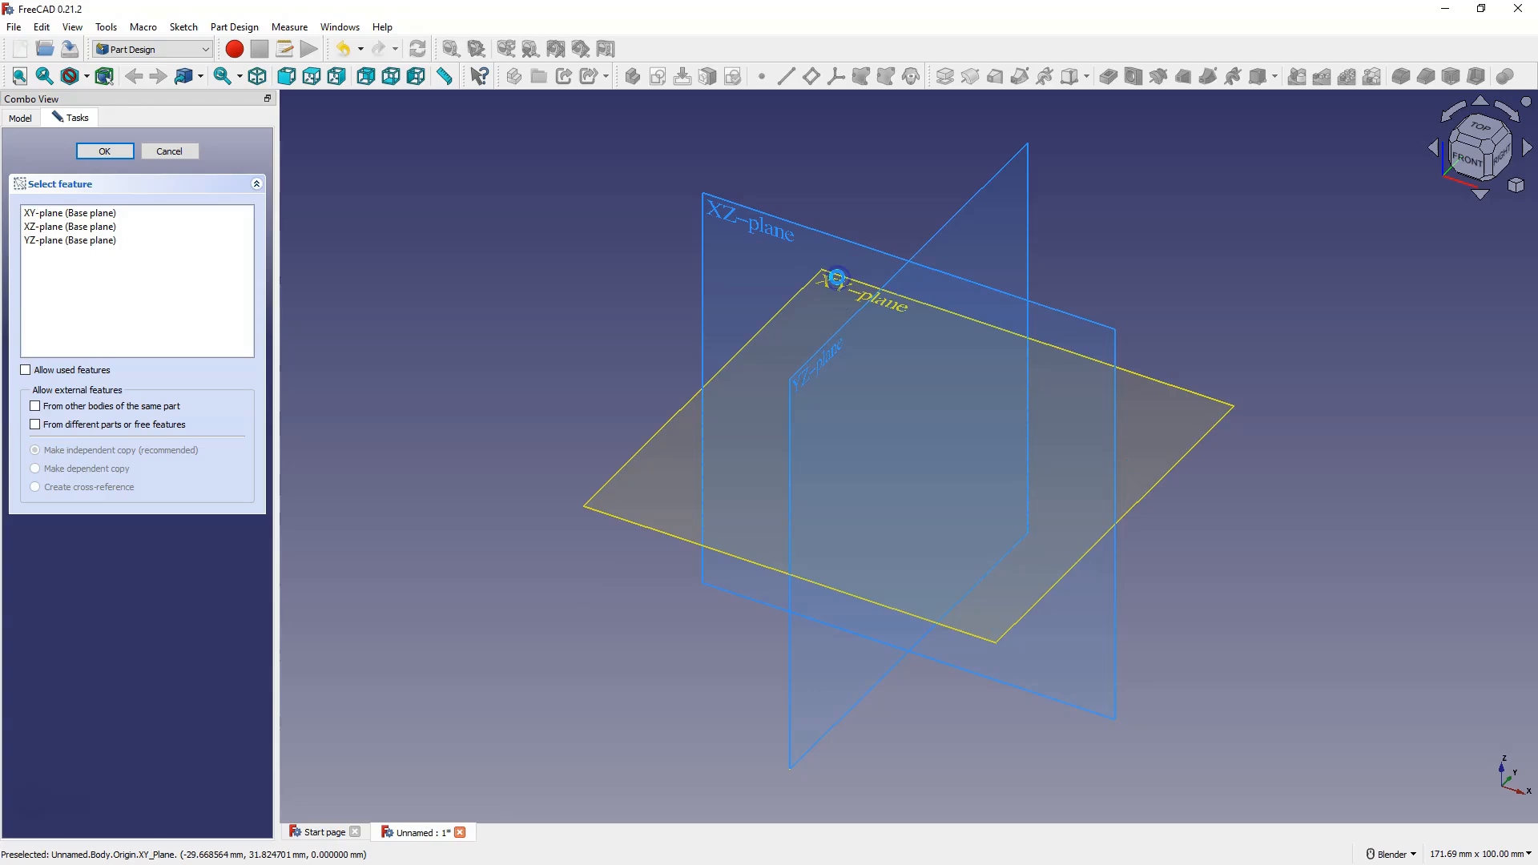
{"action": "left_click", "coordinate": [610, 335]}
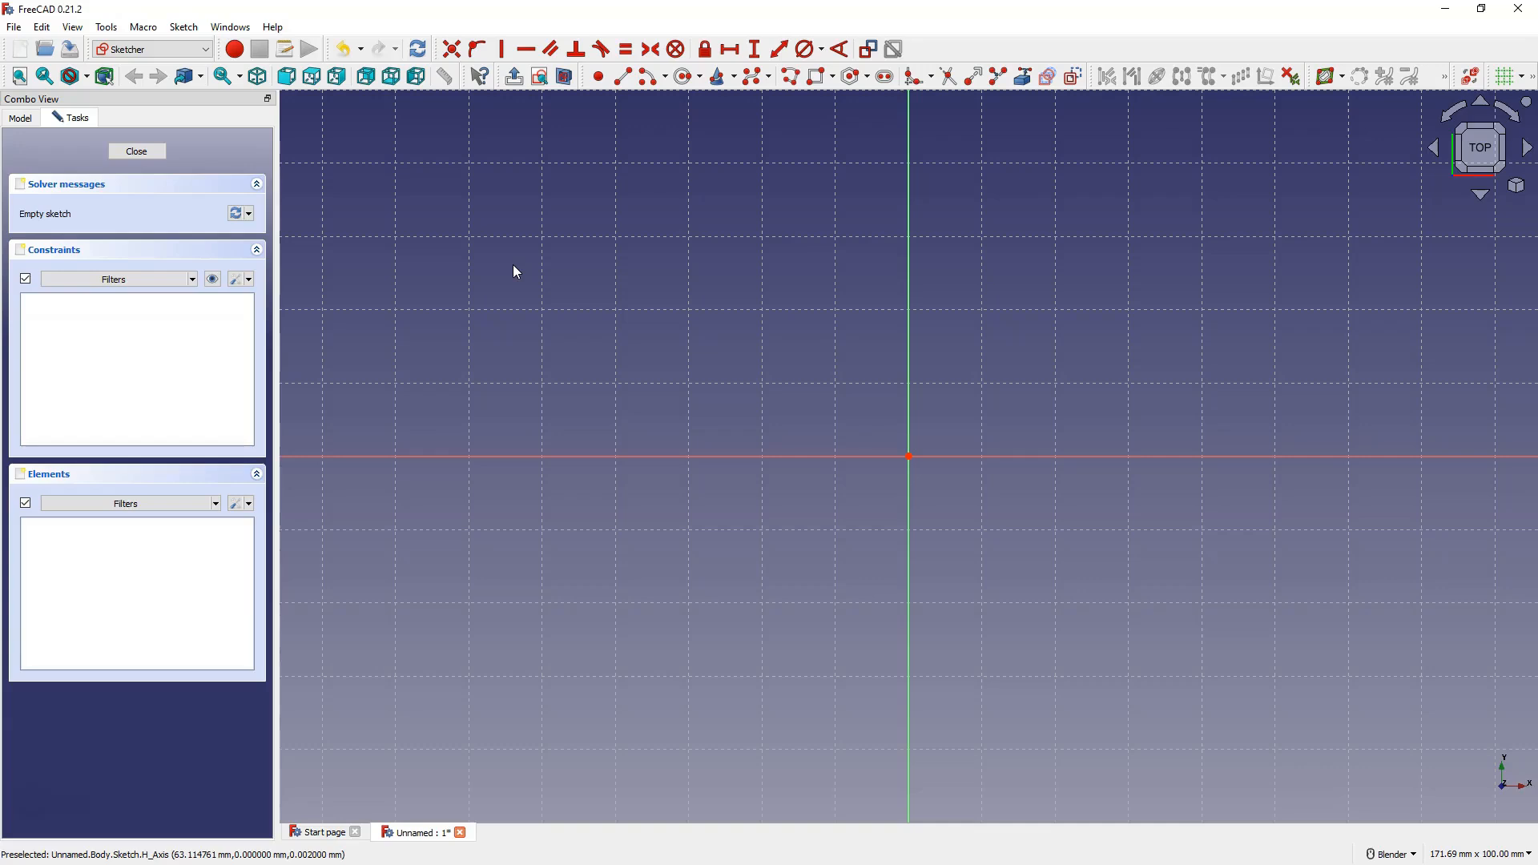
Draw a circle centred on the sketch origin with a radius of about 33 mm
{"action": "left_click", "coordinate": [681, 79]}
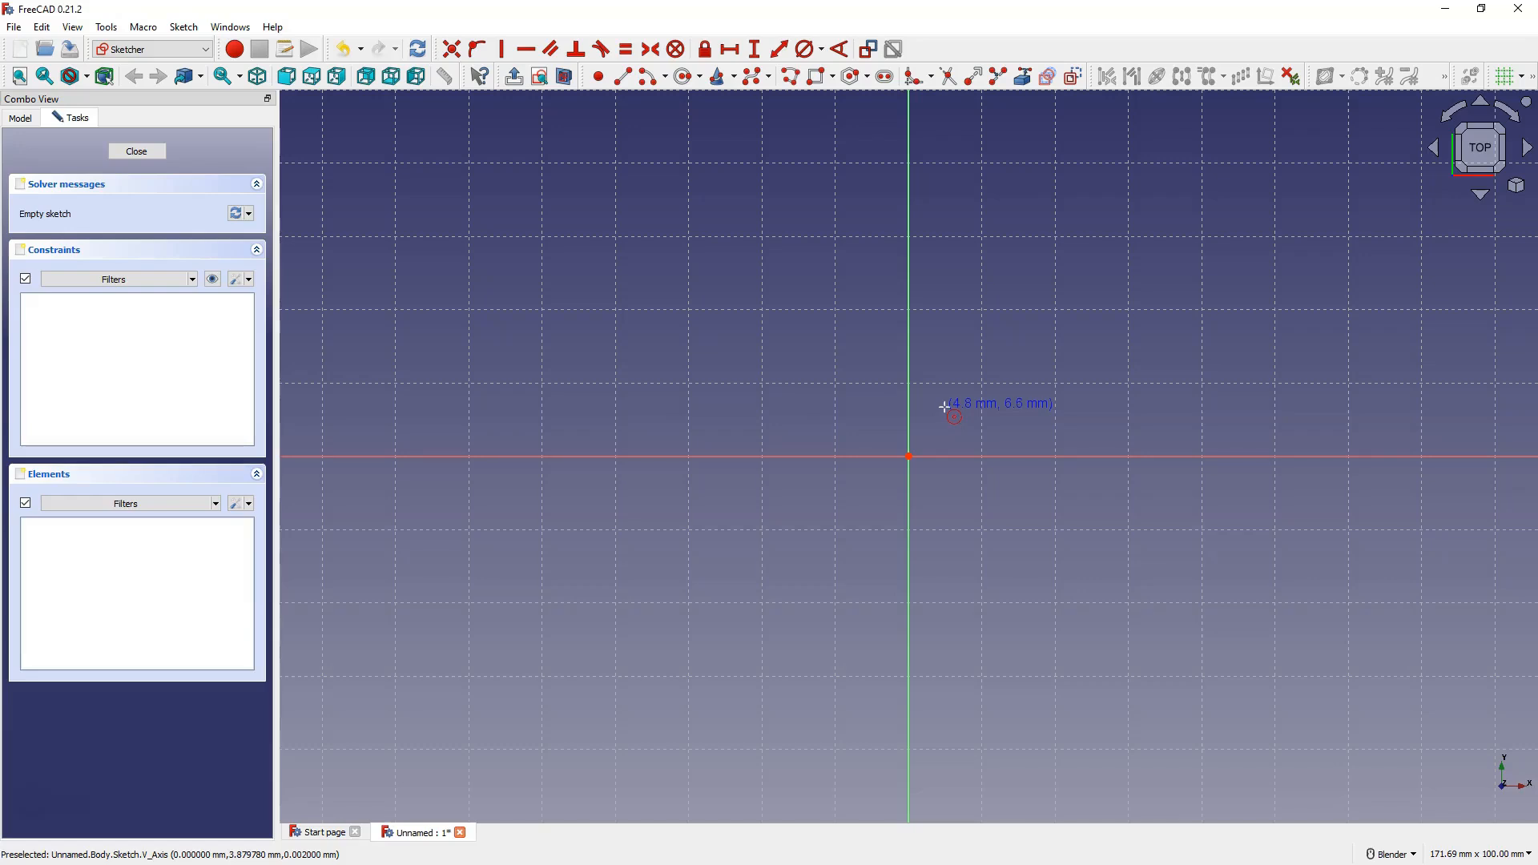
{"action": "left_click", "coordinate": [945, 416]}
{"action": "left_click", "coordinate": [909, 456]}
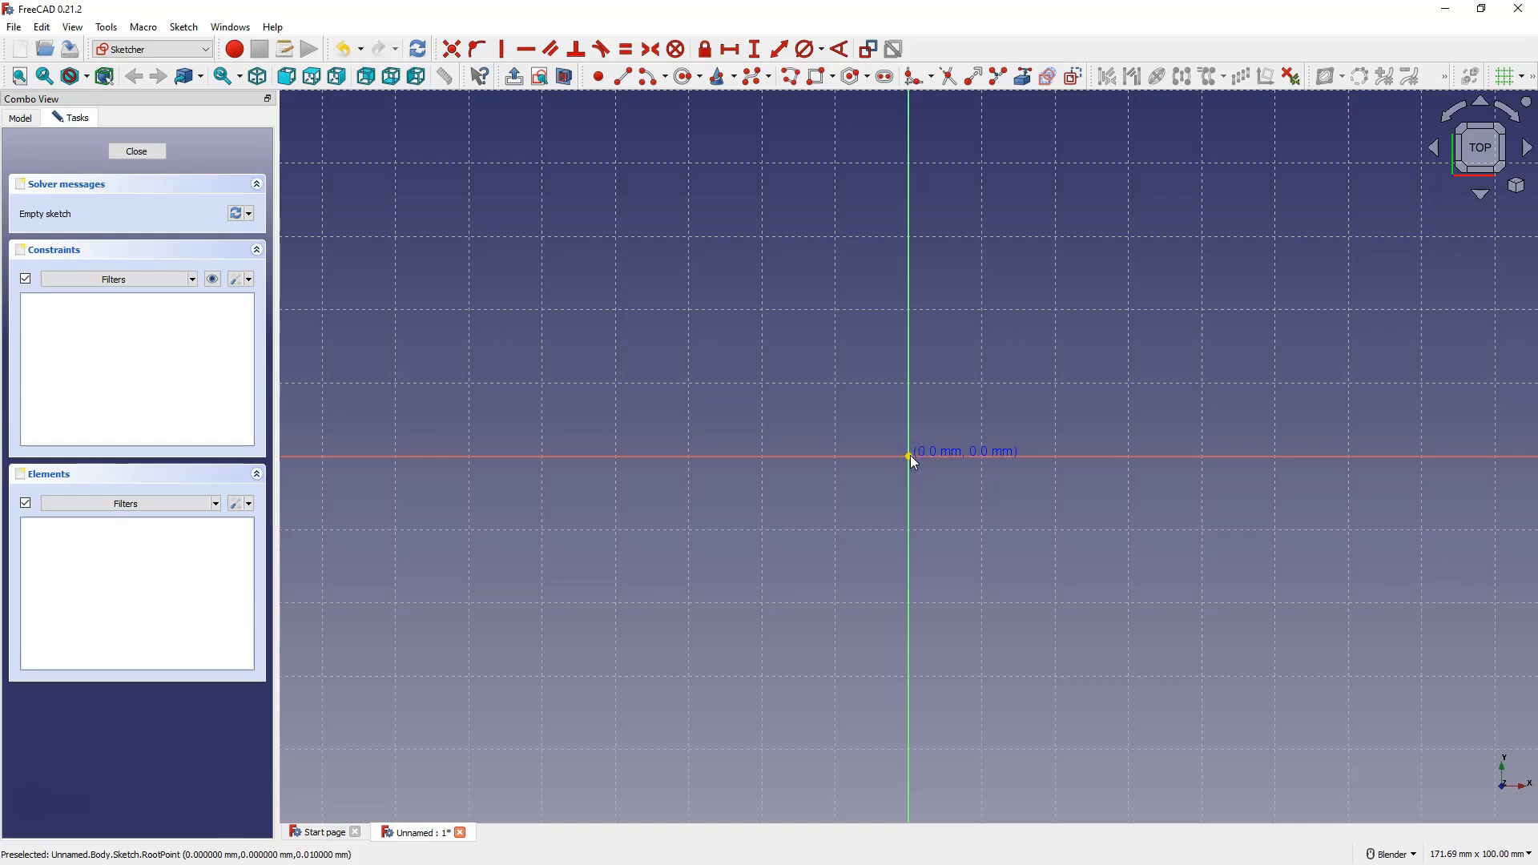
{"action": "left_click", "coordinate": [909, 456]}
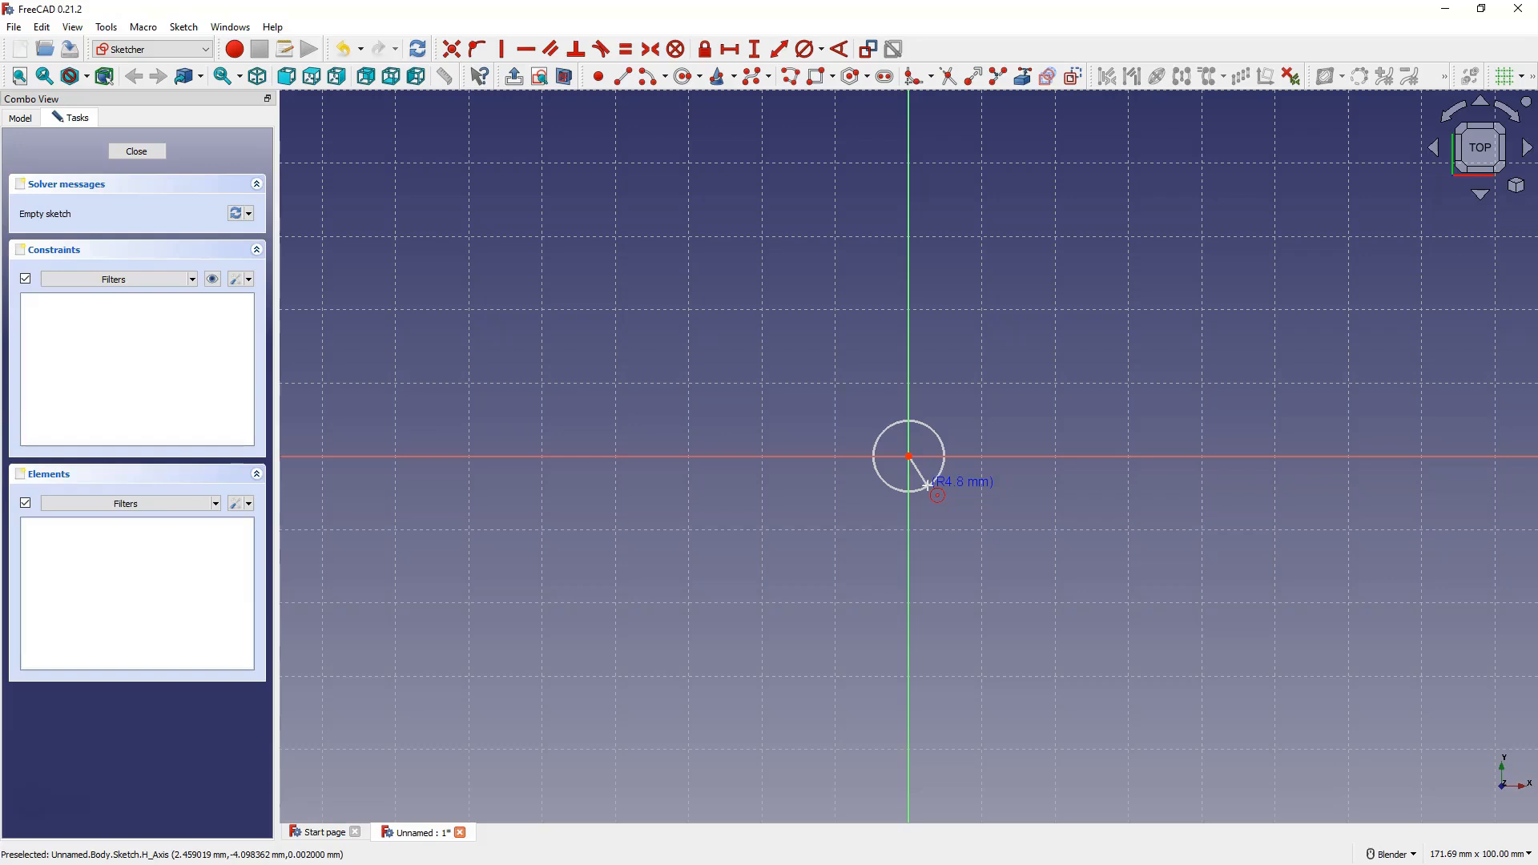
{"action": "left_click", "coordinate": [904, 475]}
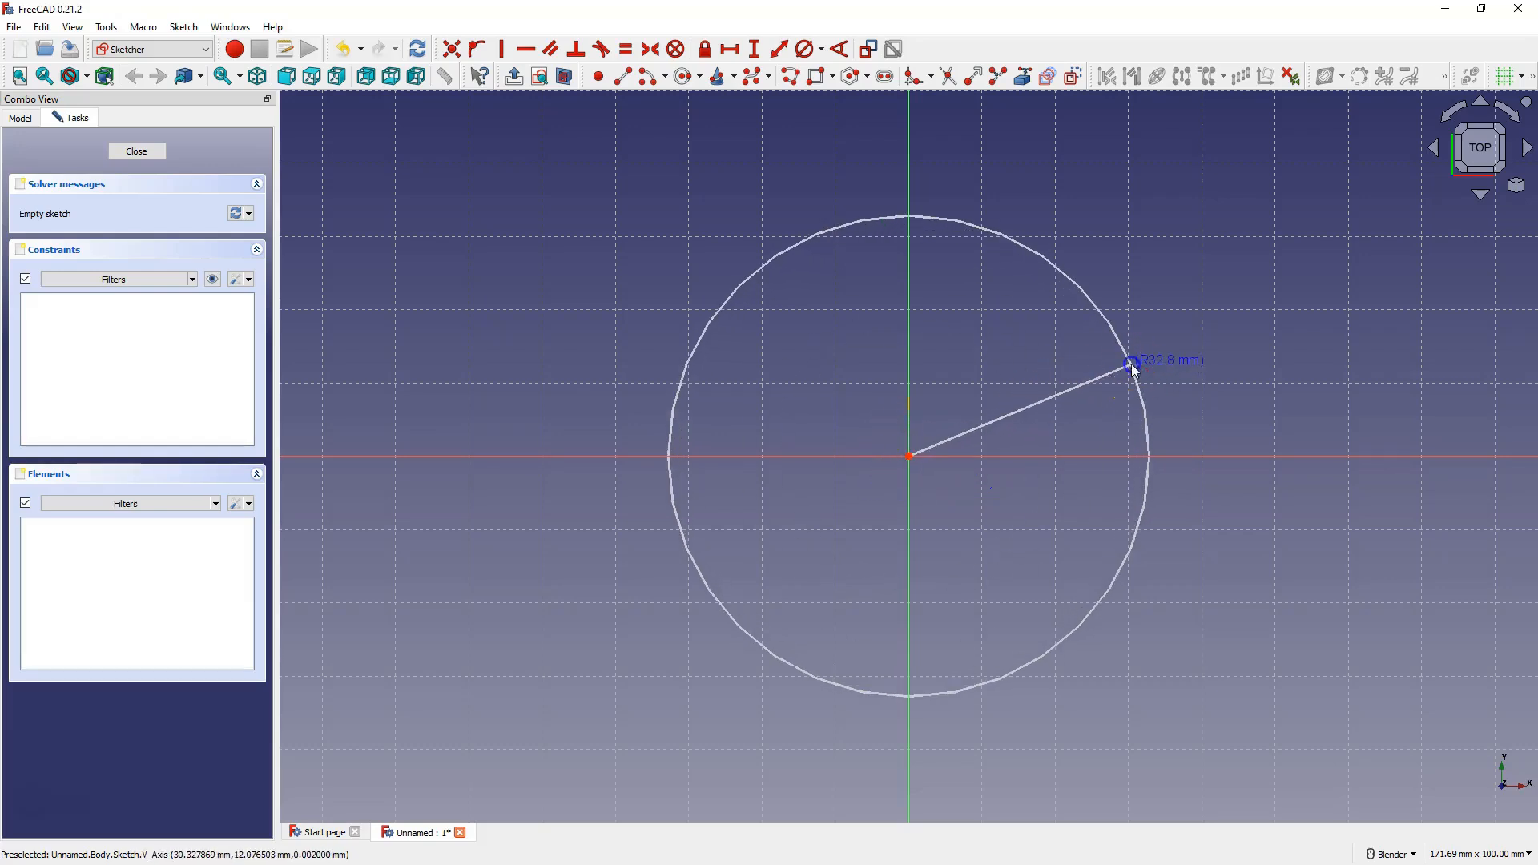
{"action": "left_click", "coordinate": [1132, 365]}
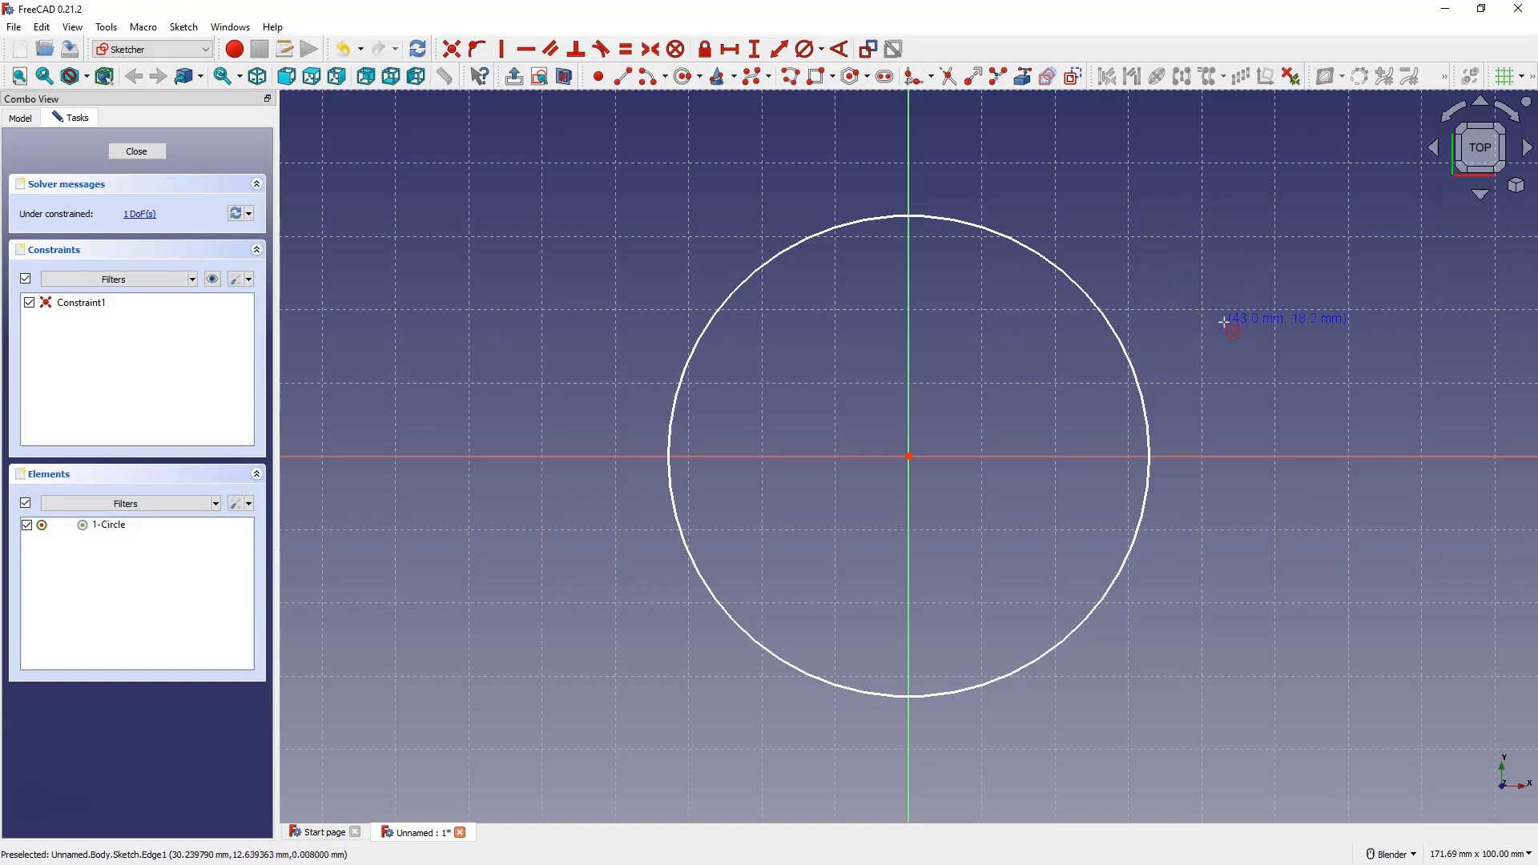
Draw a second, larger circle around the first one, also centred on the origin, and leave the circle tool
{"action": "left_click", "coordinate": [909, 456]}
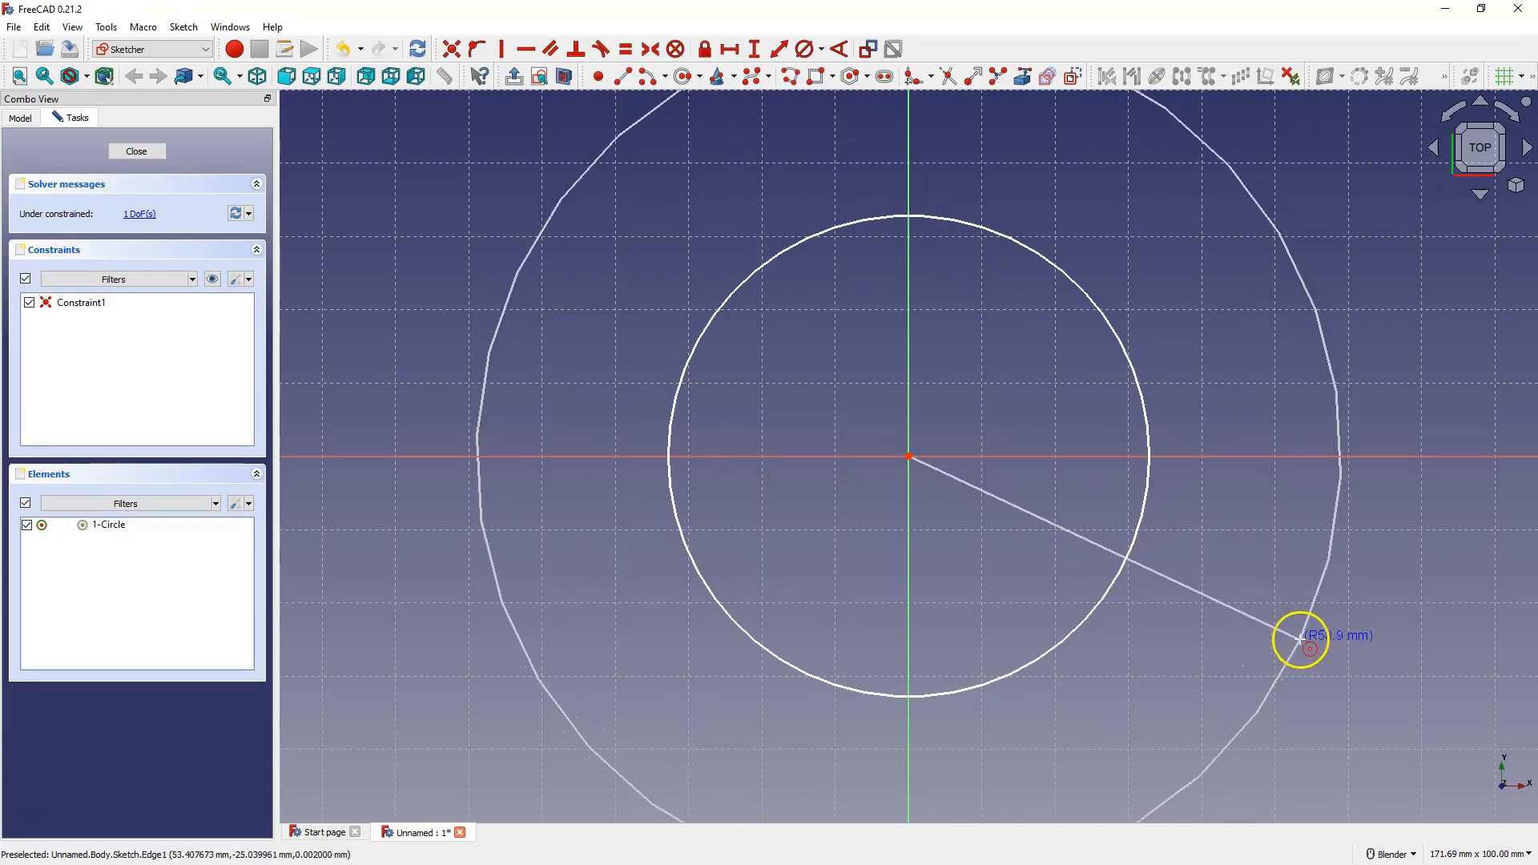
{"action": "left_click", "coordinate": [1326, 649]}
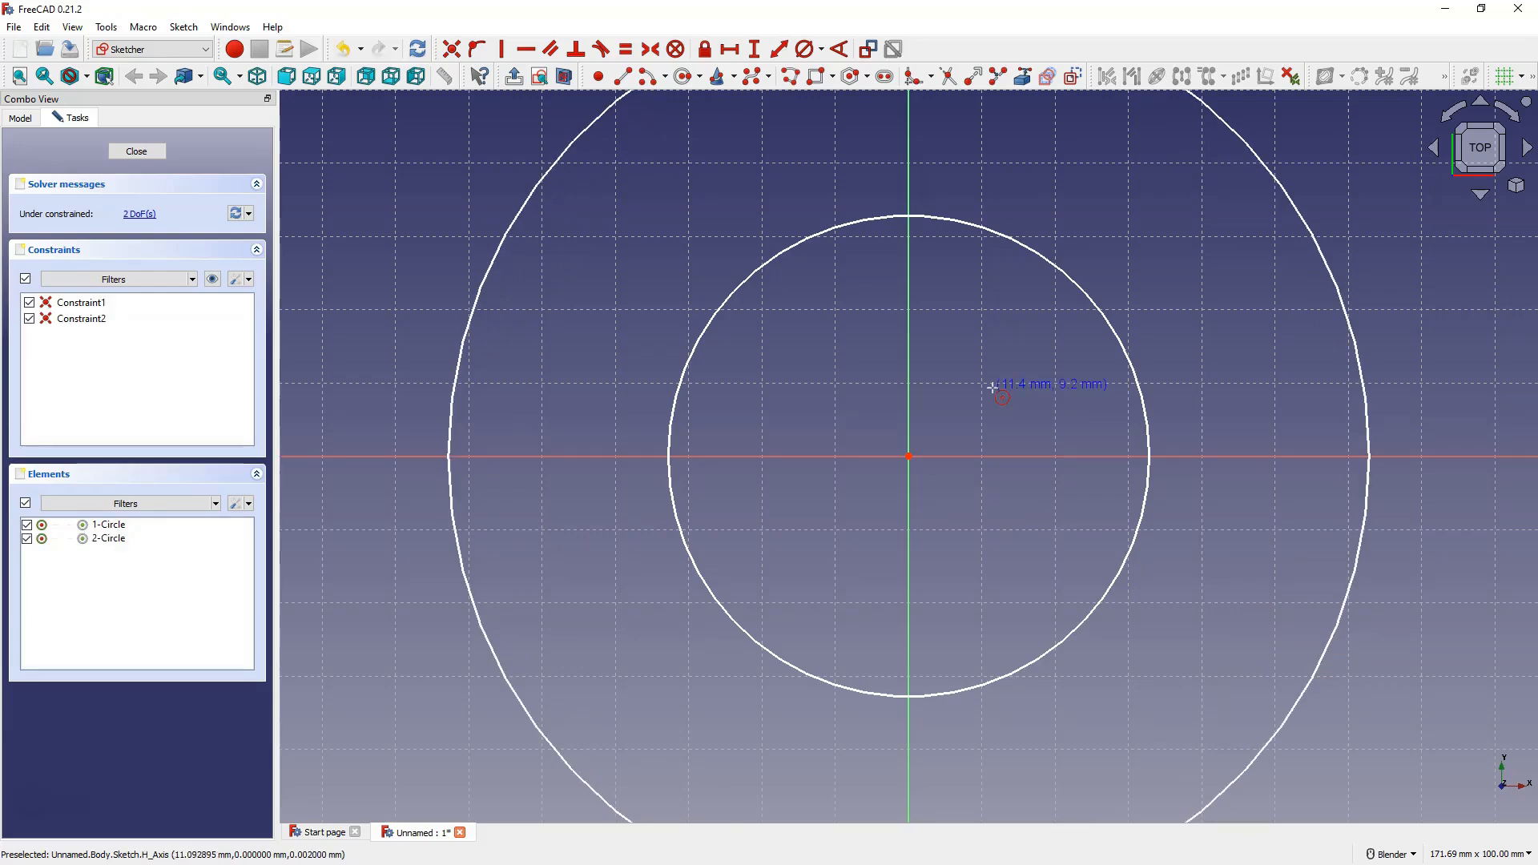
{"action": "key", "text": "Escape"}
Try to pull the circles' centre off the origin, then enlarge the inner circle and shrink the outer circle freehand
{"action": "left_click", "coordinate": [993, 448]}
{"action": "left_click", "coordinate": [930, 506]}
{"action": "left_click", "coordinate": [863, 468]}
{"action": "left_click_drag", "start_coordinate": [908, 456], "coordinate": [919, 423]}
{"action": "mouse_move", "coordinate": [1093, 306]}
{"action": "left_mouse_down"}
{"action": "mouse_move", "coordinate": [1156, 275]}
{"action": "mouse_move", "coordinate": [1082, 339]}
{"action": "mouse_move", "coordinate": [1116, 320]}
{"action": "left_mouse_up"}
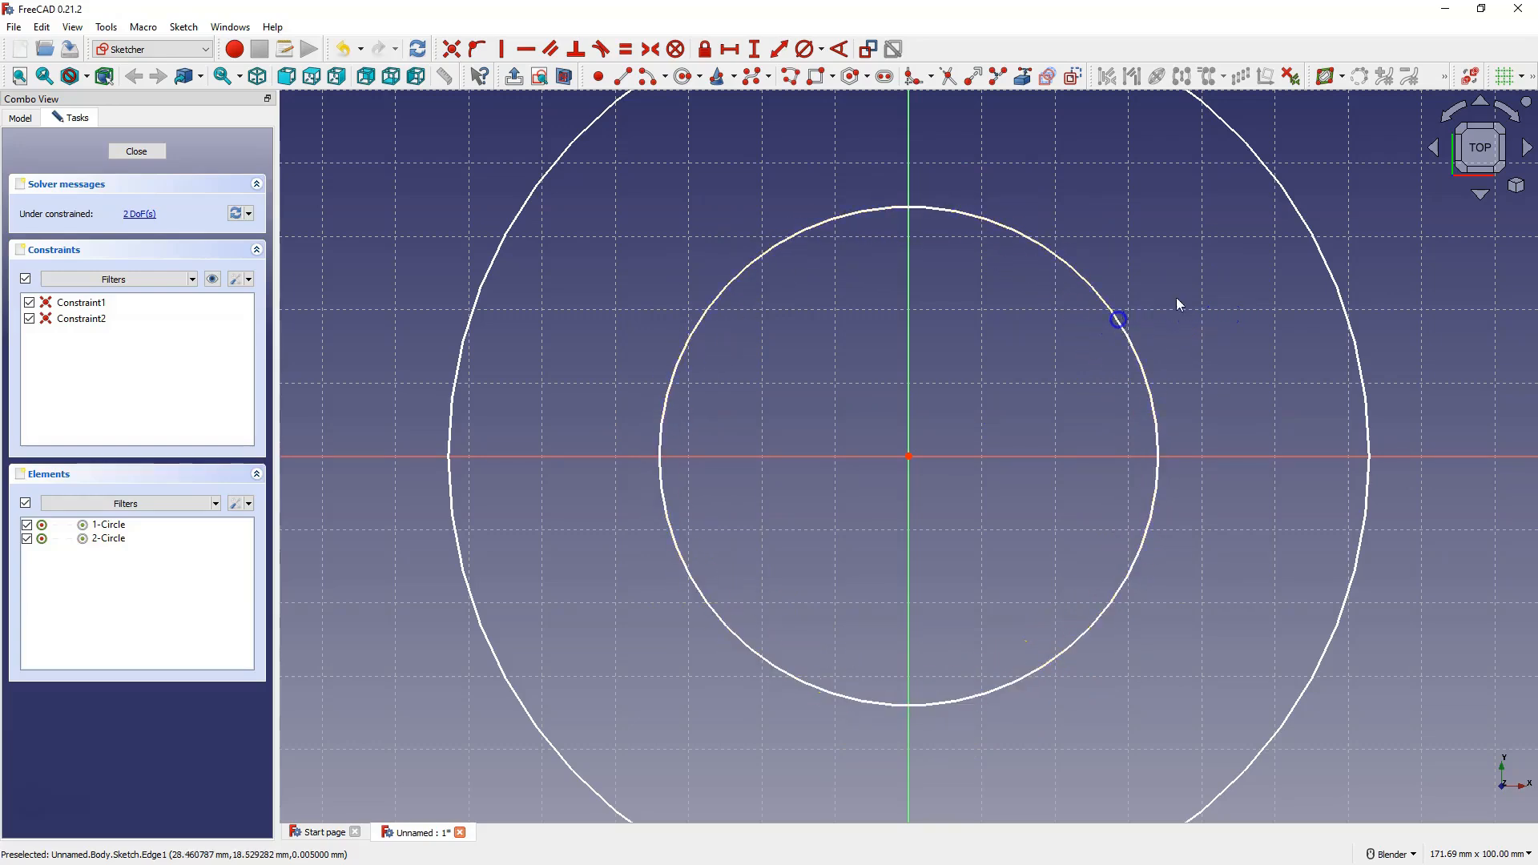
{"action": "mouse_move", "coordinate": [1316, 244]}
{"action": "left_mouse_down"}
{"action": "mouse_move", "coordinate": [1274, 254]}
{"action": "mouse_move", "coordinate": [1295, 255]}
{"action": "left_mouse_up"}
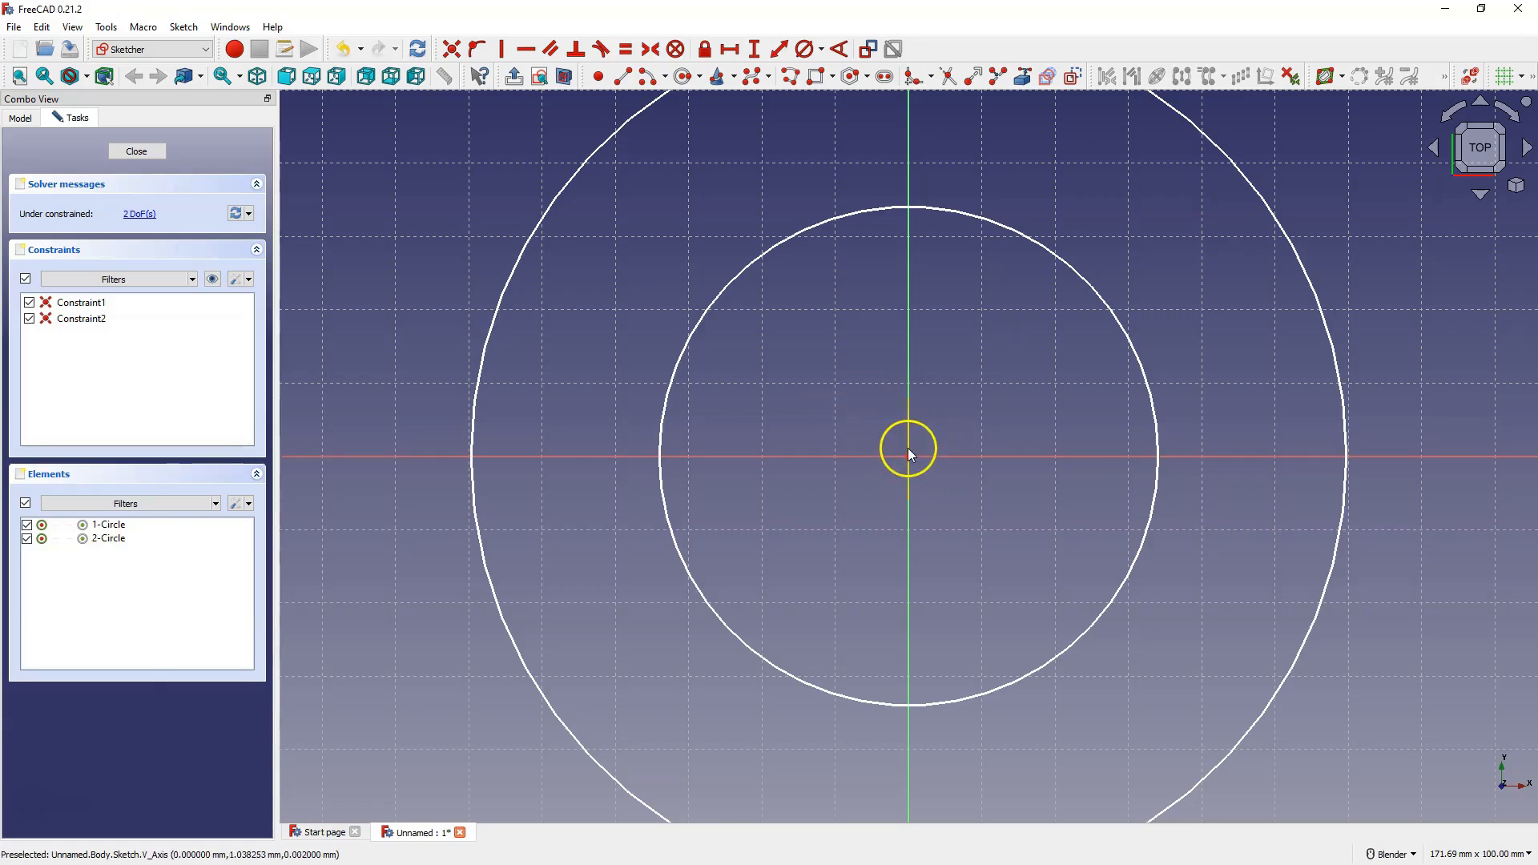
Examine the two coincident centre constraints and the Auto constraints setting of the sketch
{"action": "left_click", "coordinate": [99, 308]}
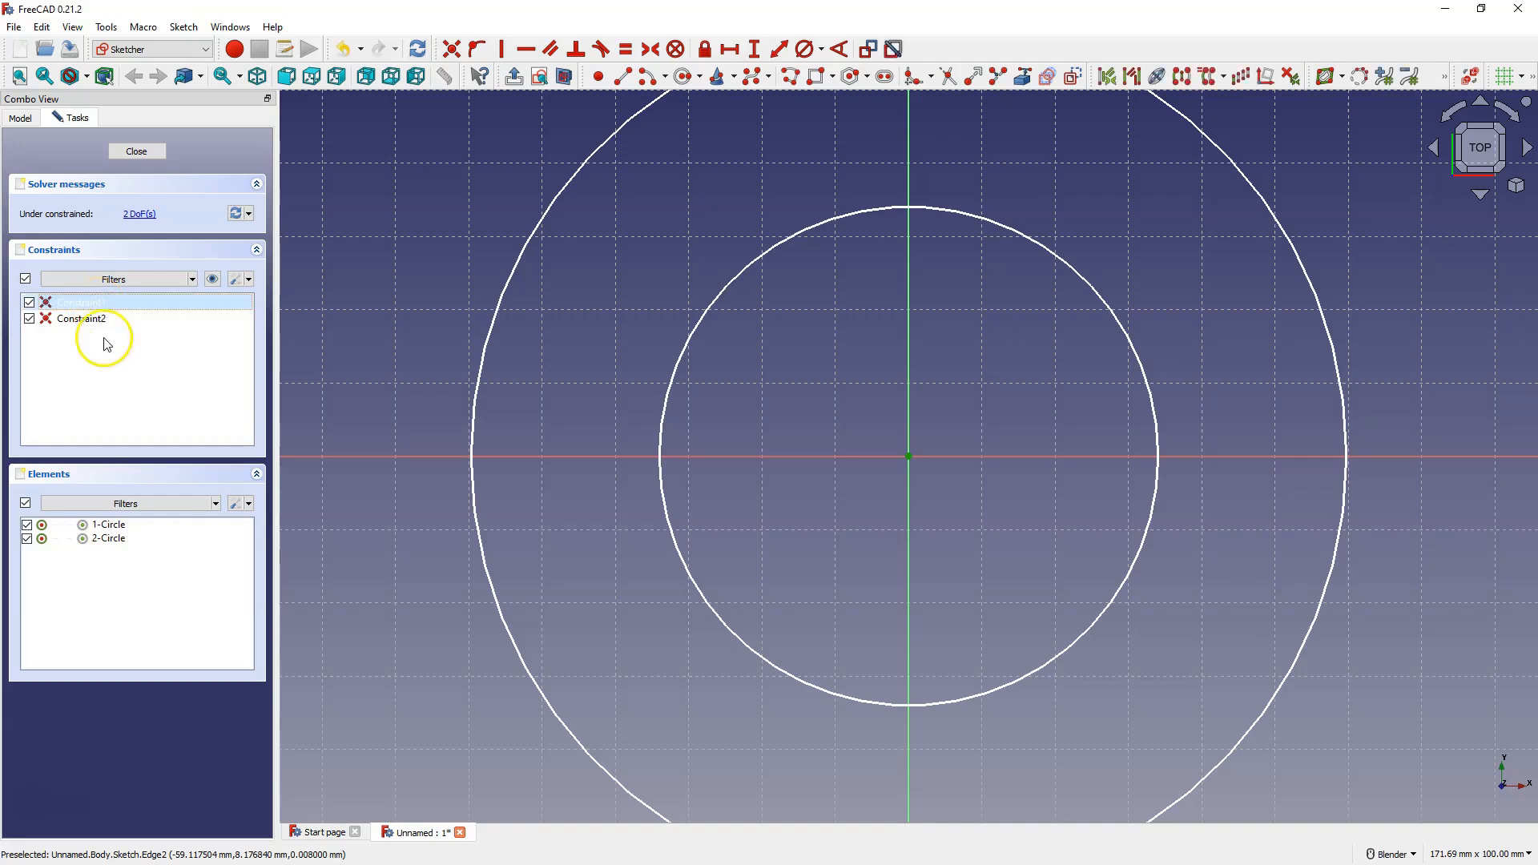
{"action": "left_click", "coordinate": [93, 323]}
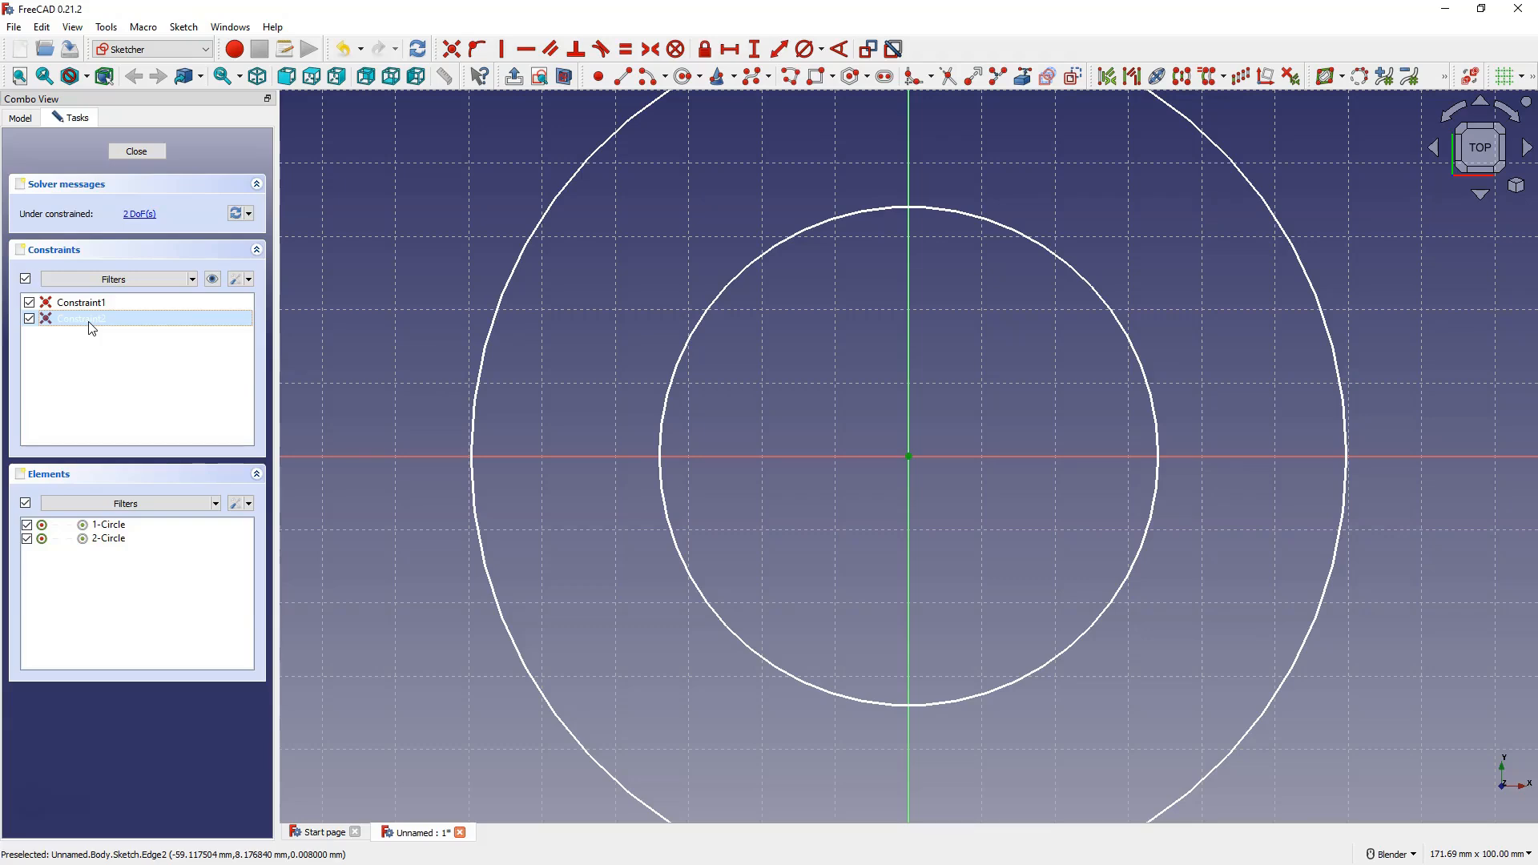
{"action": "left_click", "coordinate": [250, 280]}
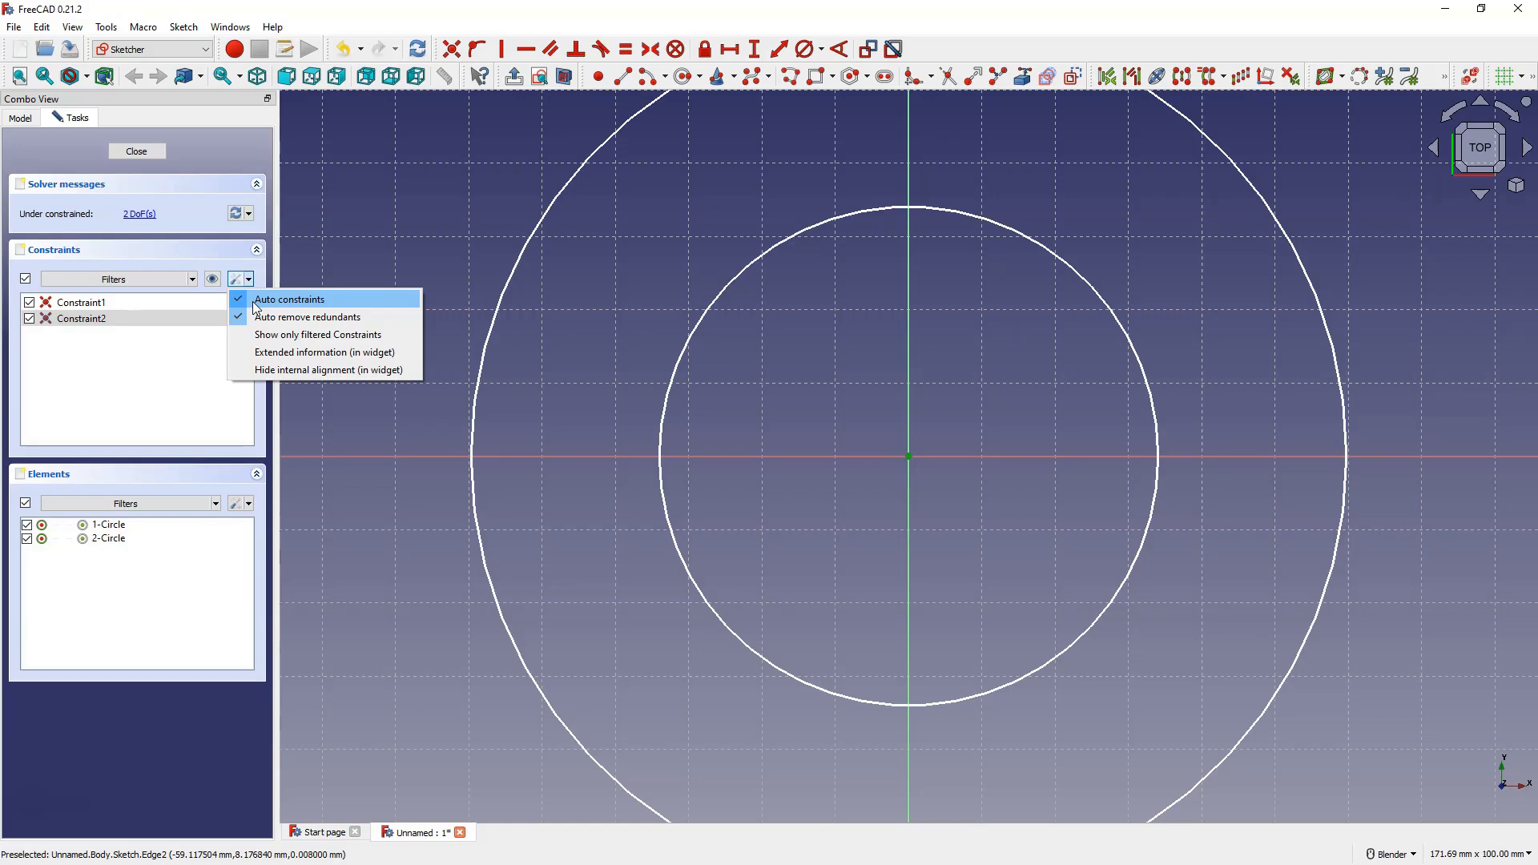
{"action": "left_click", "coordinate": [310, 305]}
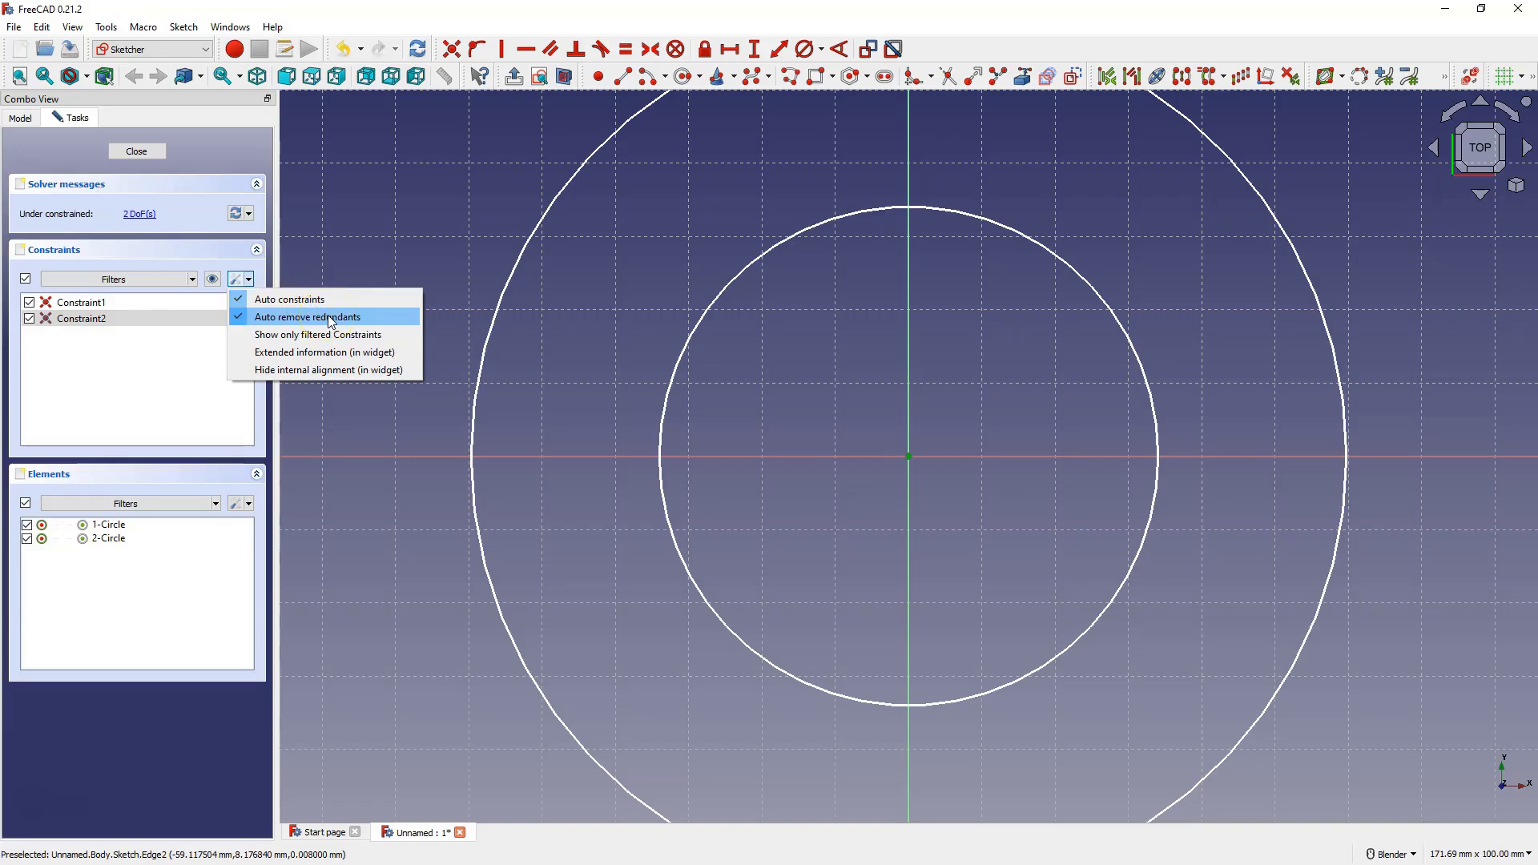
{"action": "left_click", "coordinate": [323, 306]}
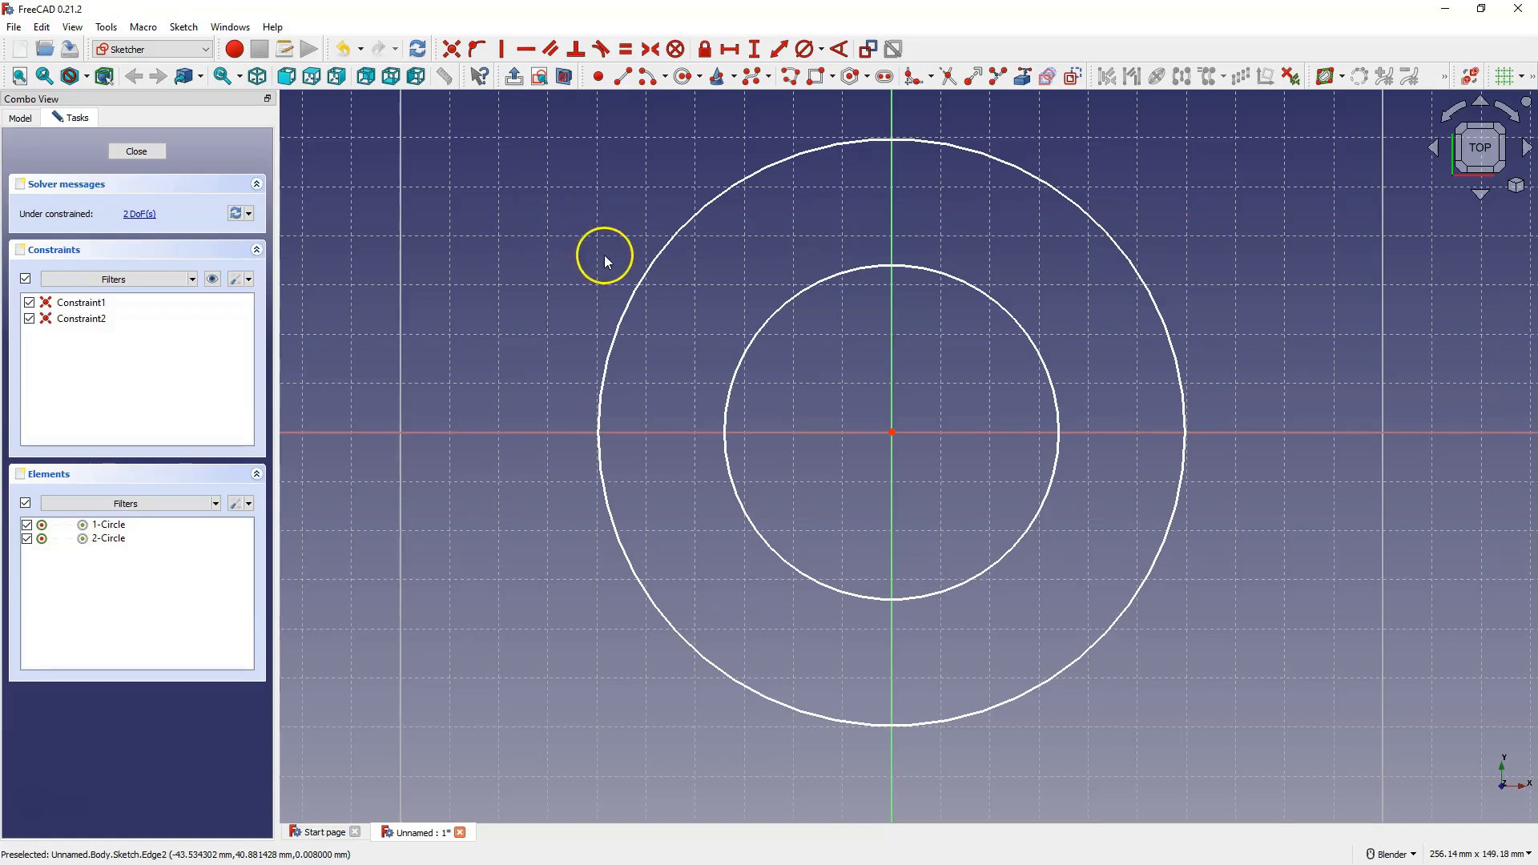
Shrink the inner circle and enlarge the outer circle freehand
{"action": "mouse_move", "coordinate": [751, 326]}
{"action": "left_mouse_down"}
{"action": "mouse_move", "coordinate": [786, 367]}
{"action": "mouse_move", "coordinate": [767, 338]}
{"action": "left_mouse_up"}
{"action": "mouse_move", "coordinate": [672, 243]}
{"action": "left_mouse_down"}
{"action": "mouse_move", "coordinate": [653, 237]}
{"action": "mouse_move", "coordinate": [646, 256]}
{"action": "left_mouse_up"}
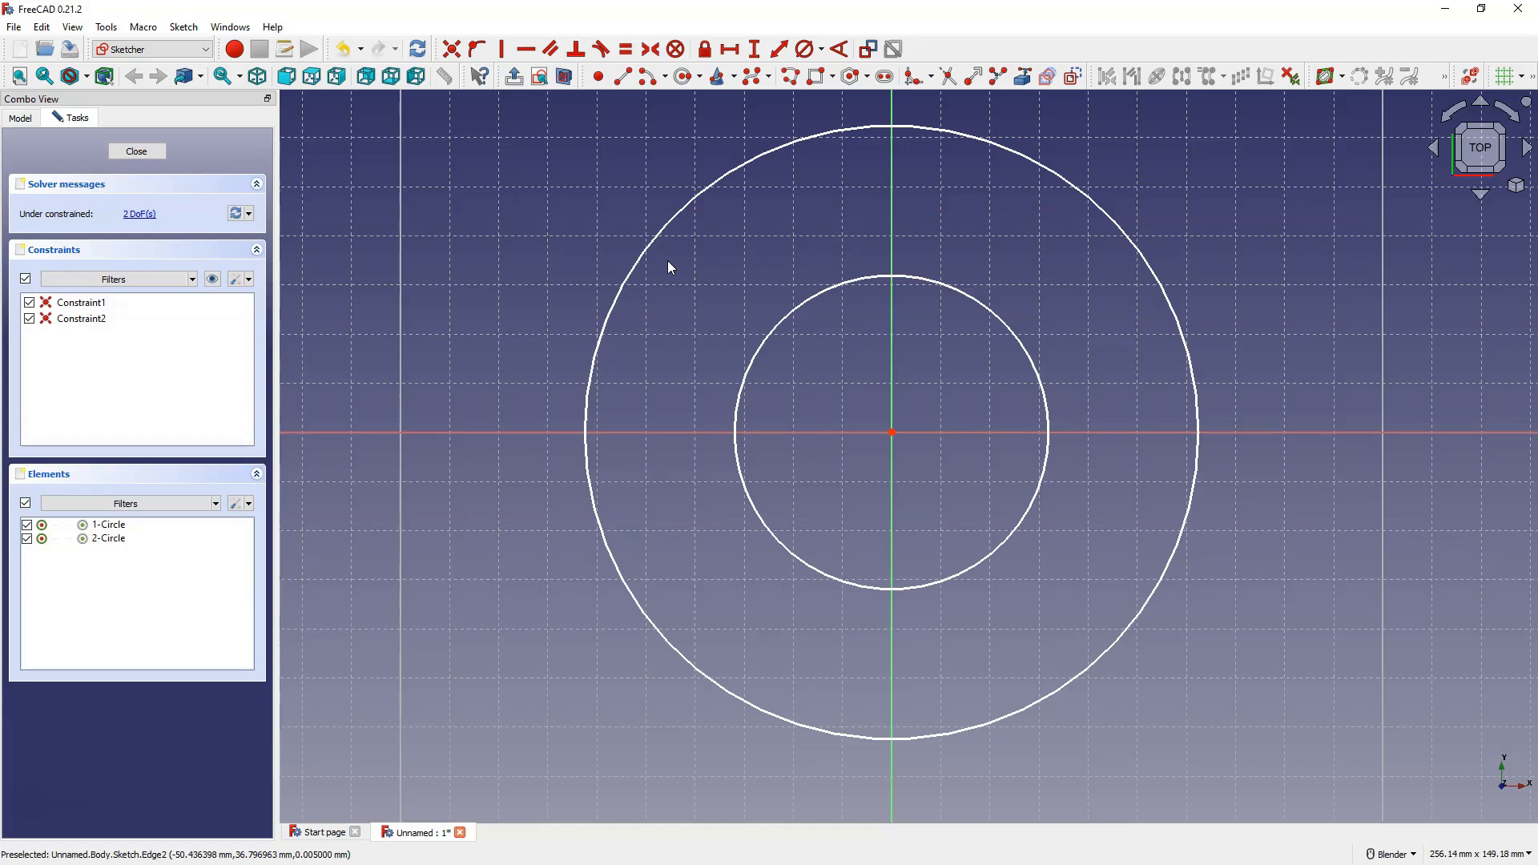
Constrain the inner circle's diameter to 80 mm
{"action": "left_click", "coordinate": [821, 50]}
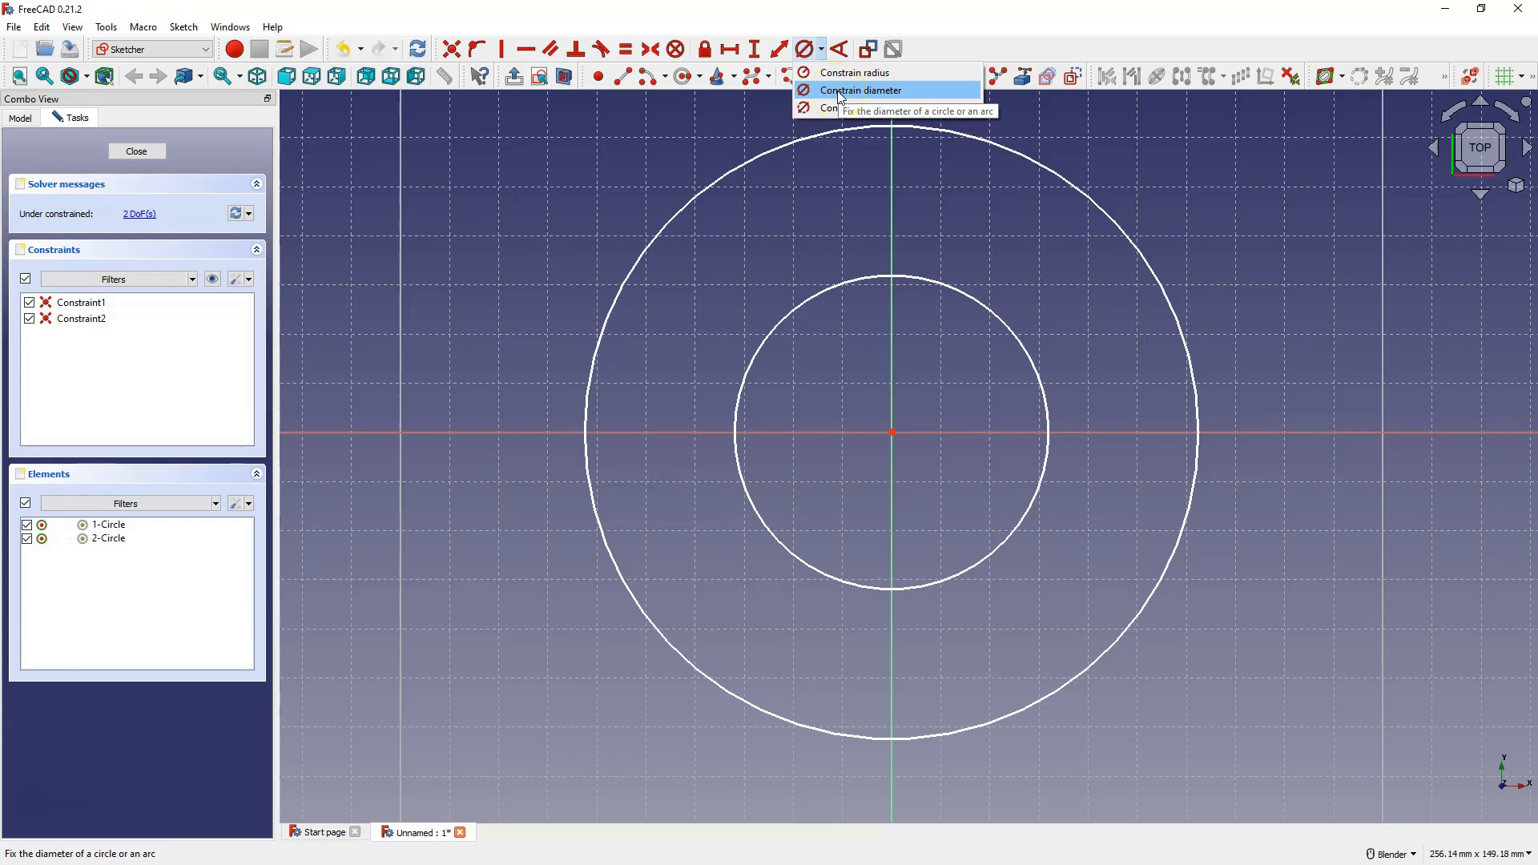
{"action": "left_click", "coordinate": [839, 90]}
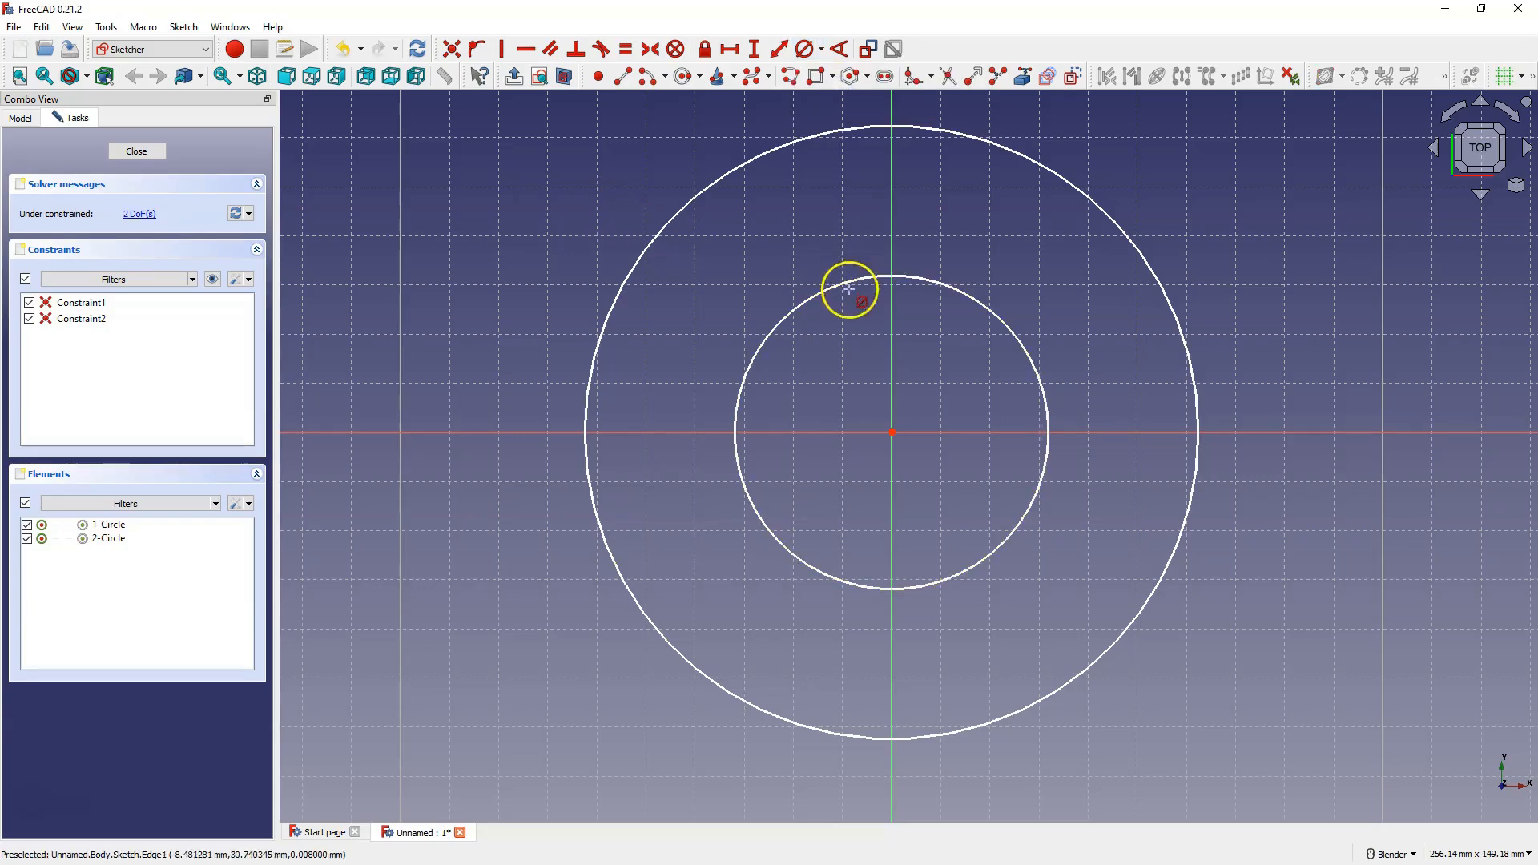
{"action": "left_click", "coordinate": [824, 288]}
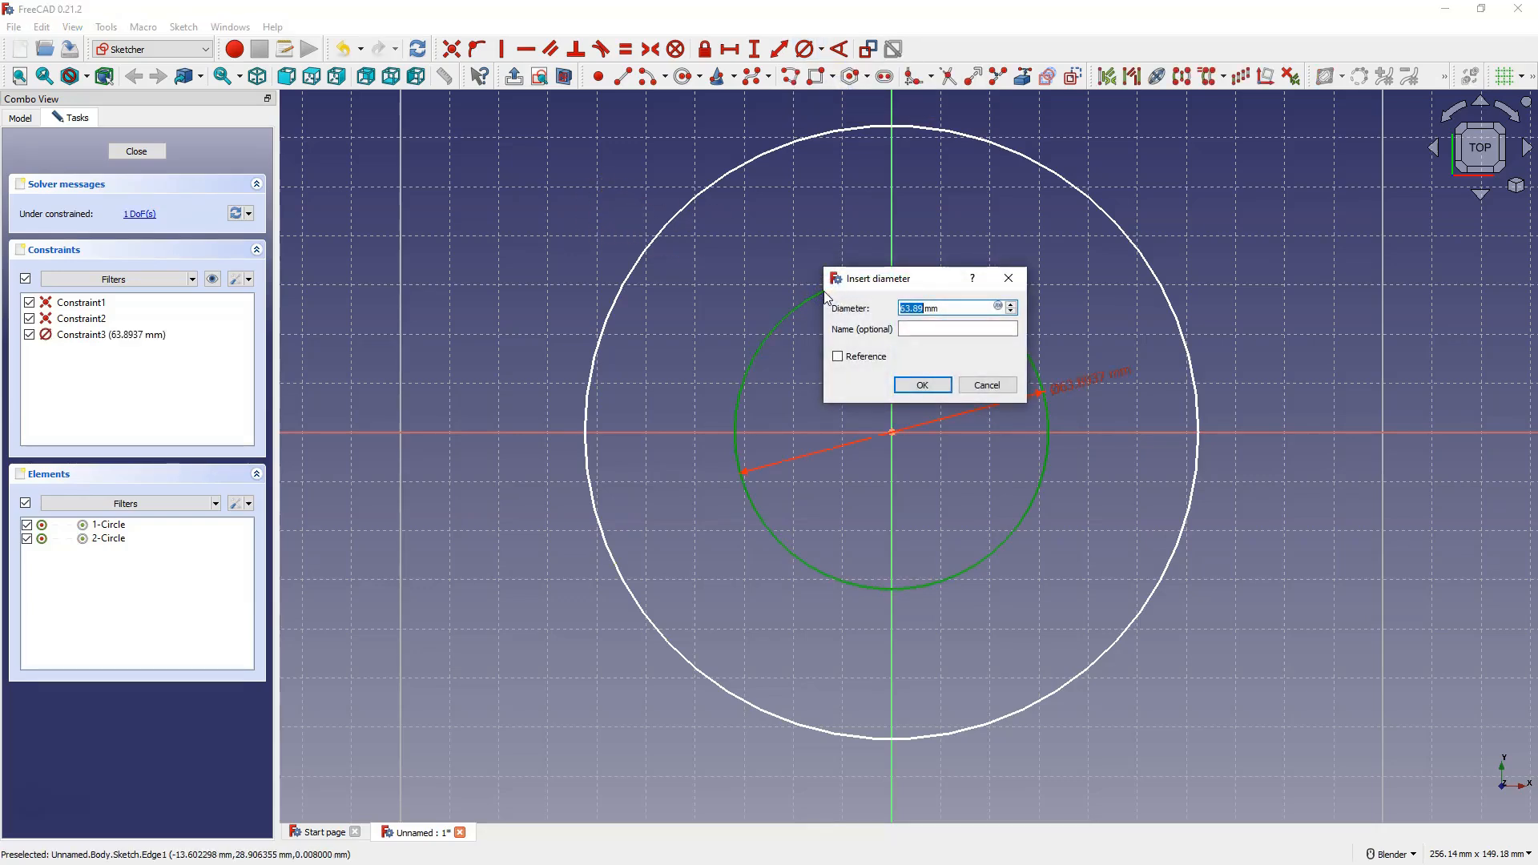
{"action": "type", "text": "80"}
{"action": "left_click", "coordinate": [920, 386]}
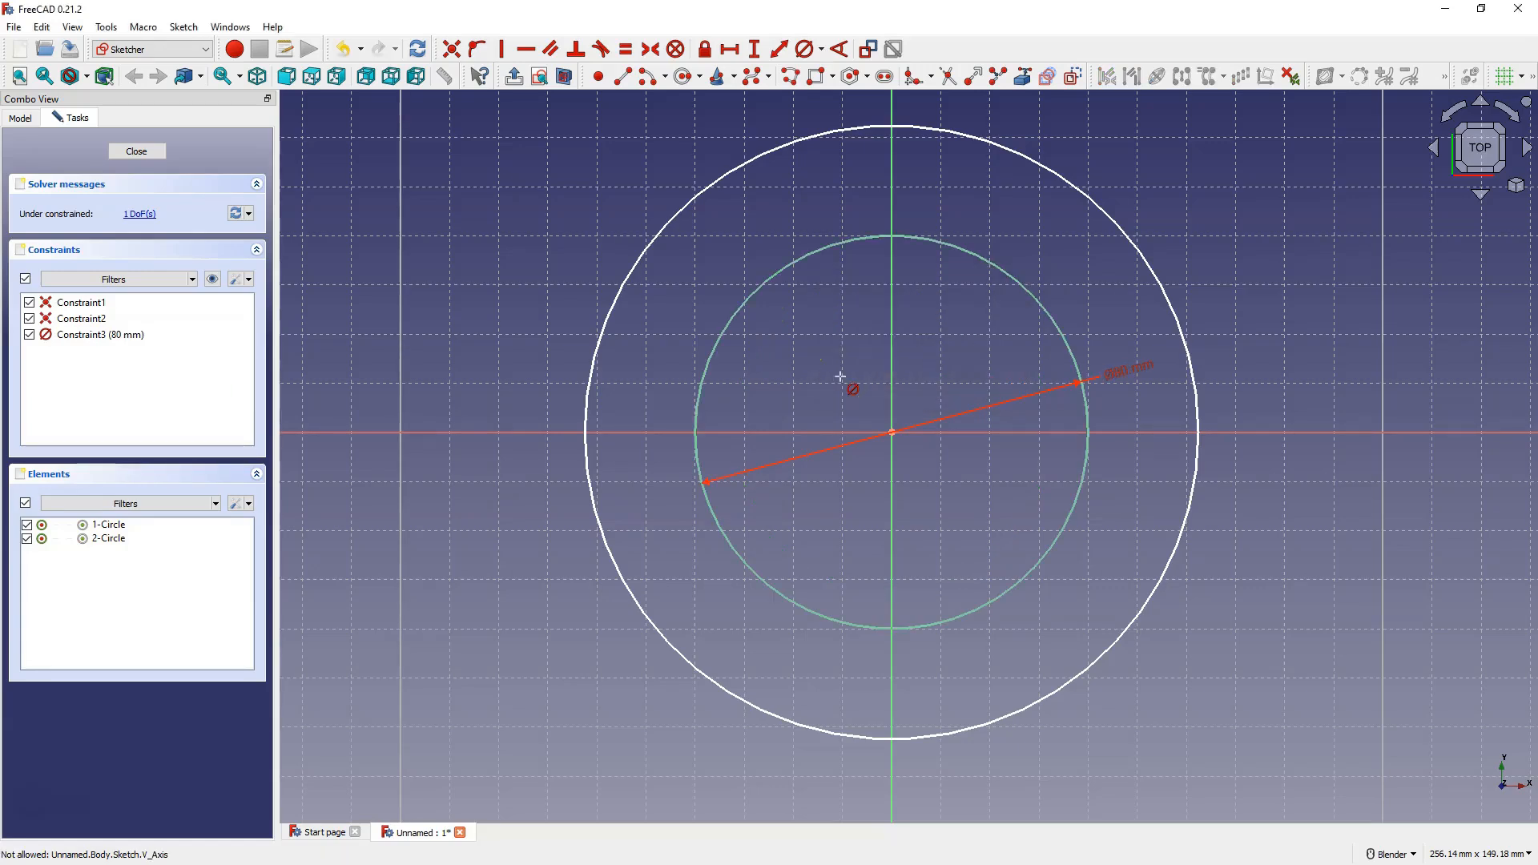
Constrain the outer circle's diameter to 150 mm and close the sketch
{"action": "left_click", "coordinate": [693, 199]}
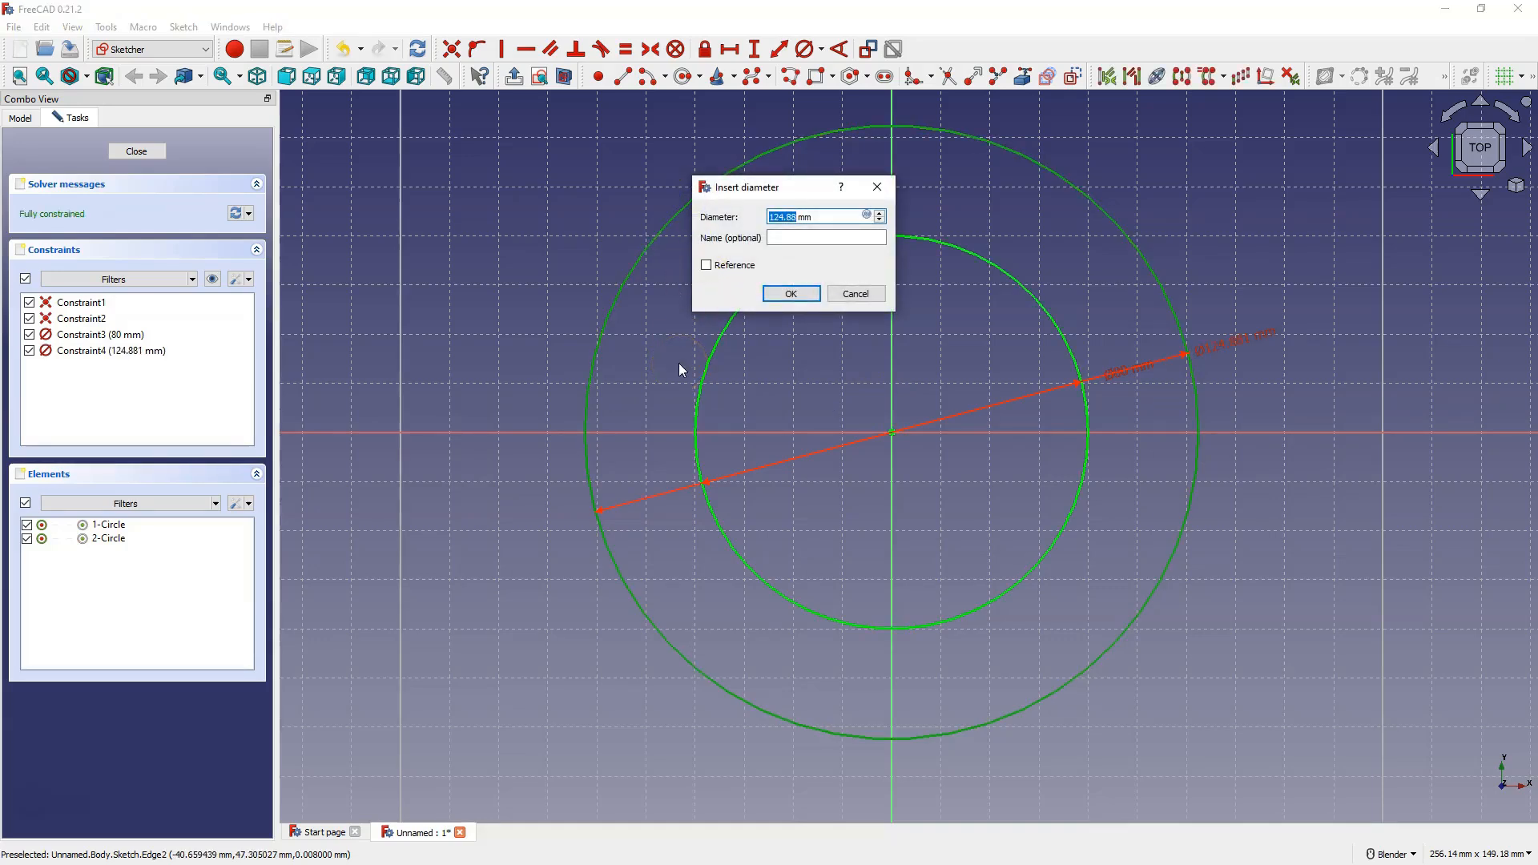
{"action": "type", "text": "150"}
{"action": "key", "text": "Return"}
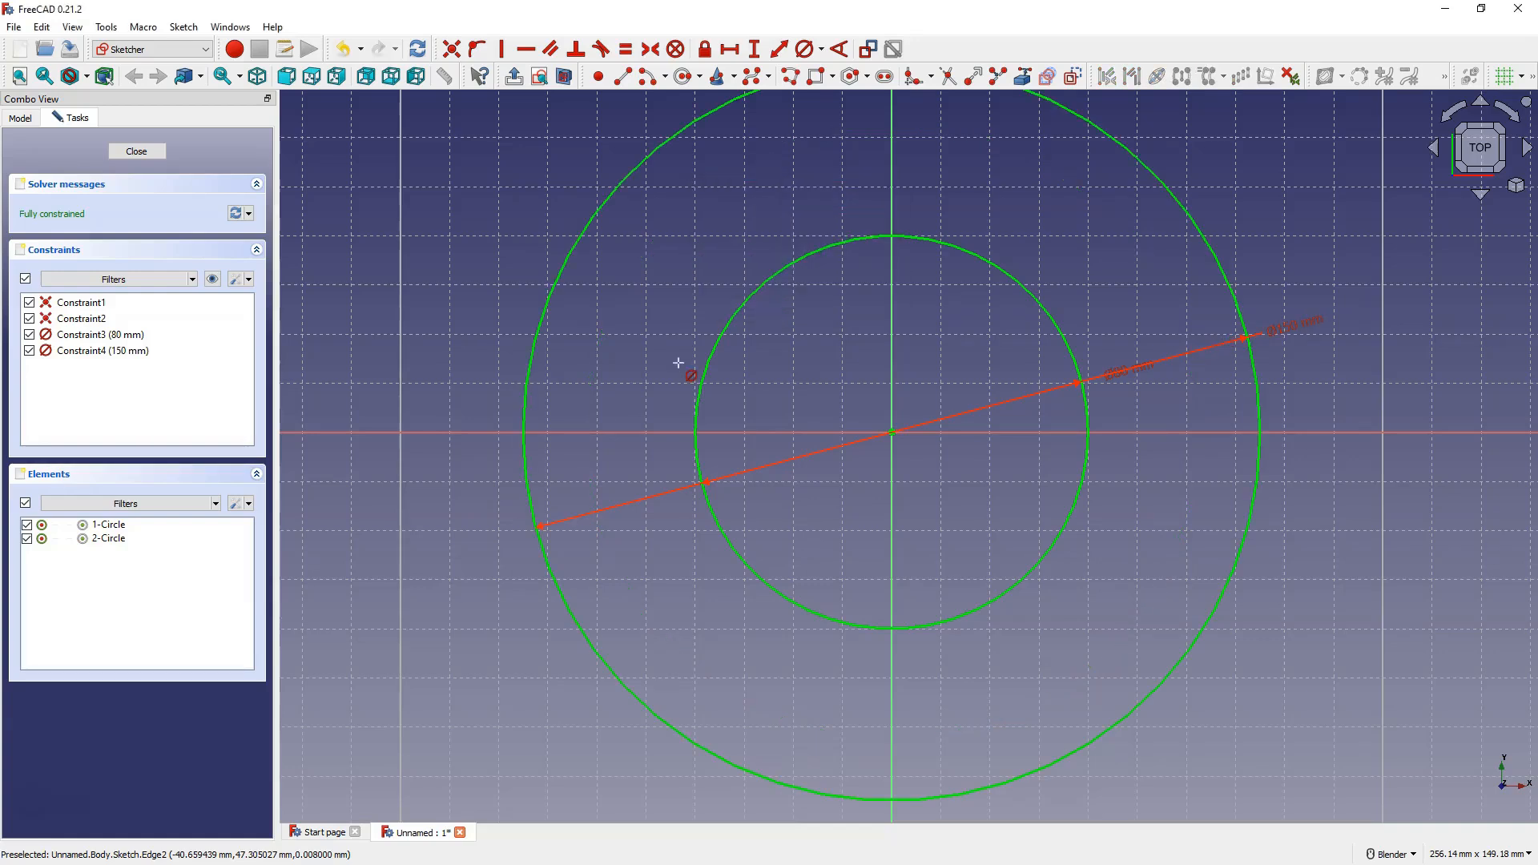
{"action": "right_click", "coordinate": [629, 322]}
{"action": "left_click", "coordinate": [138, 151]}
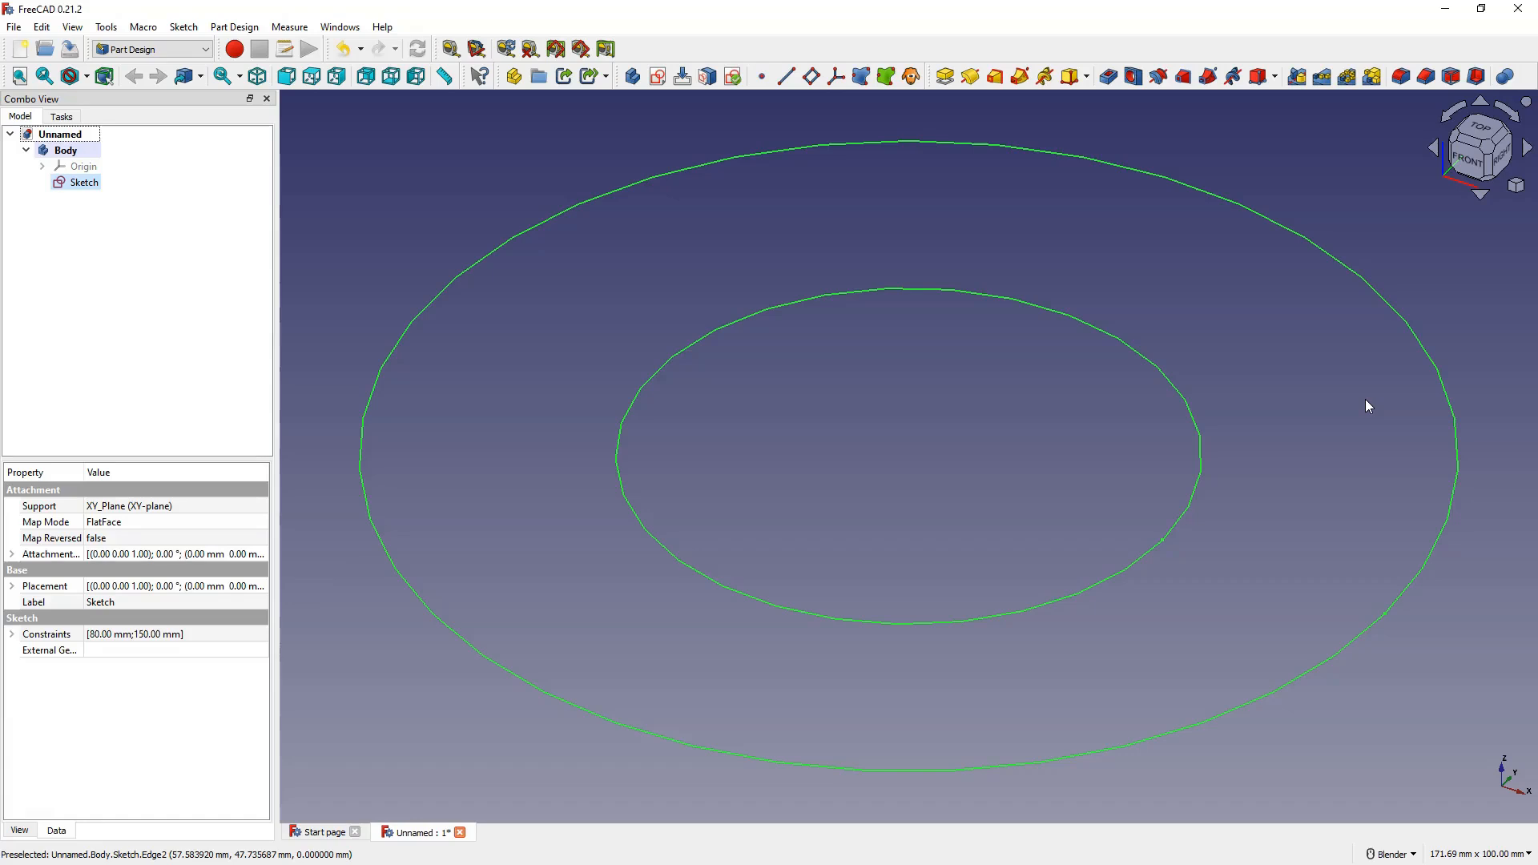
Pad the ring sketch to a length of 25 mm along the sketch normal
{"action": "left_click", "coordinate": [873, 190]}
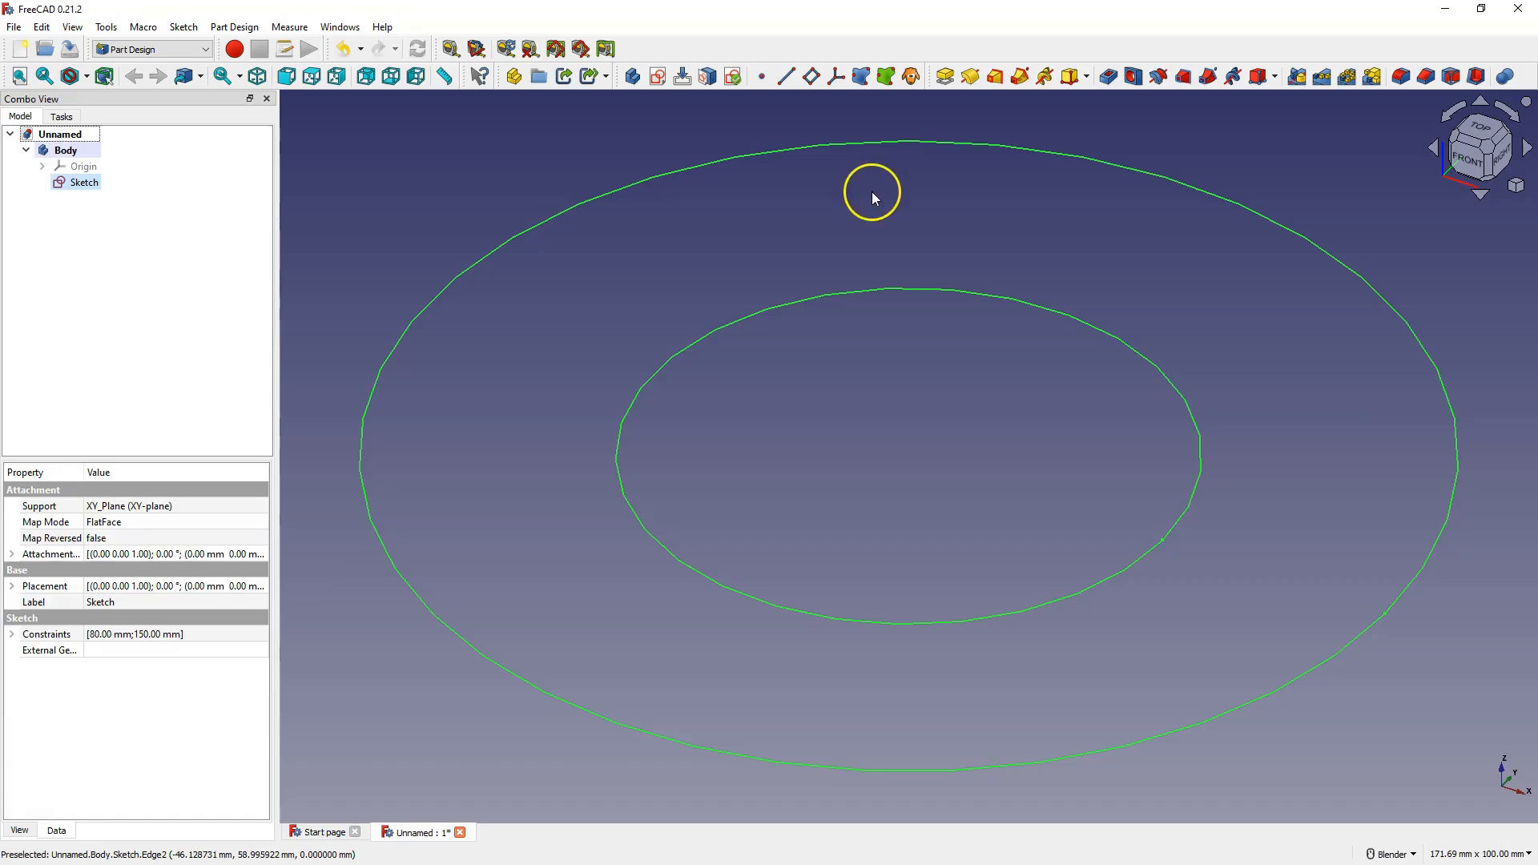
{"action": "left_click", "coordinate": [947, 80]}
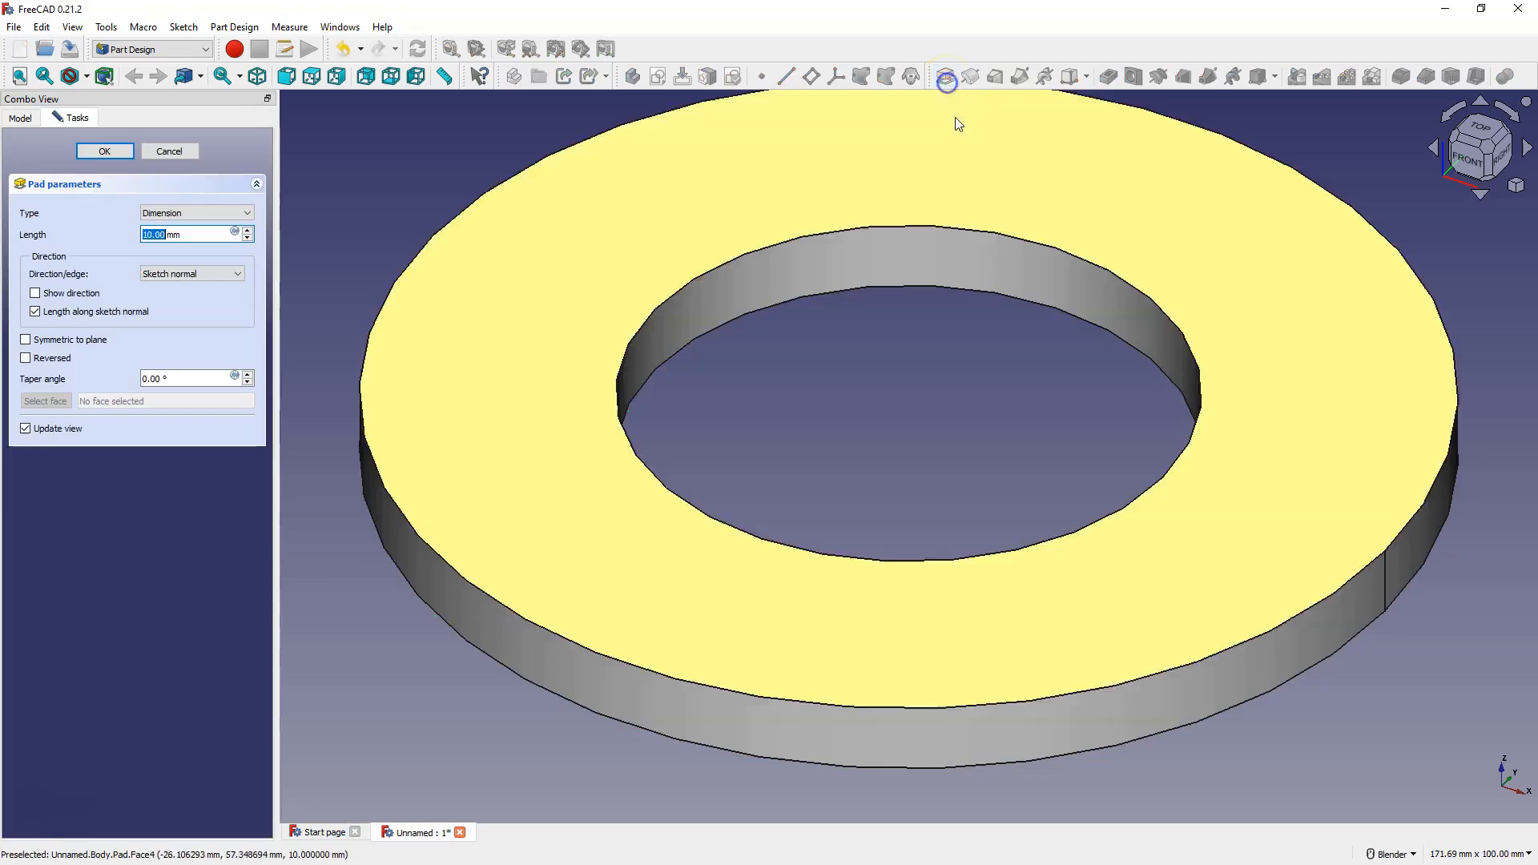
{"action": "left_click", "coordinate": [856, 375]}
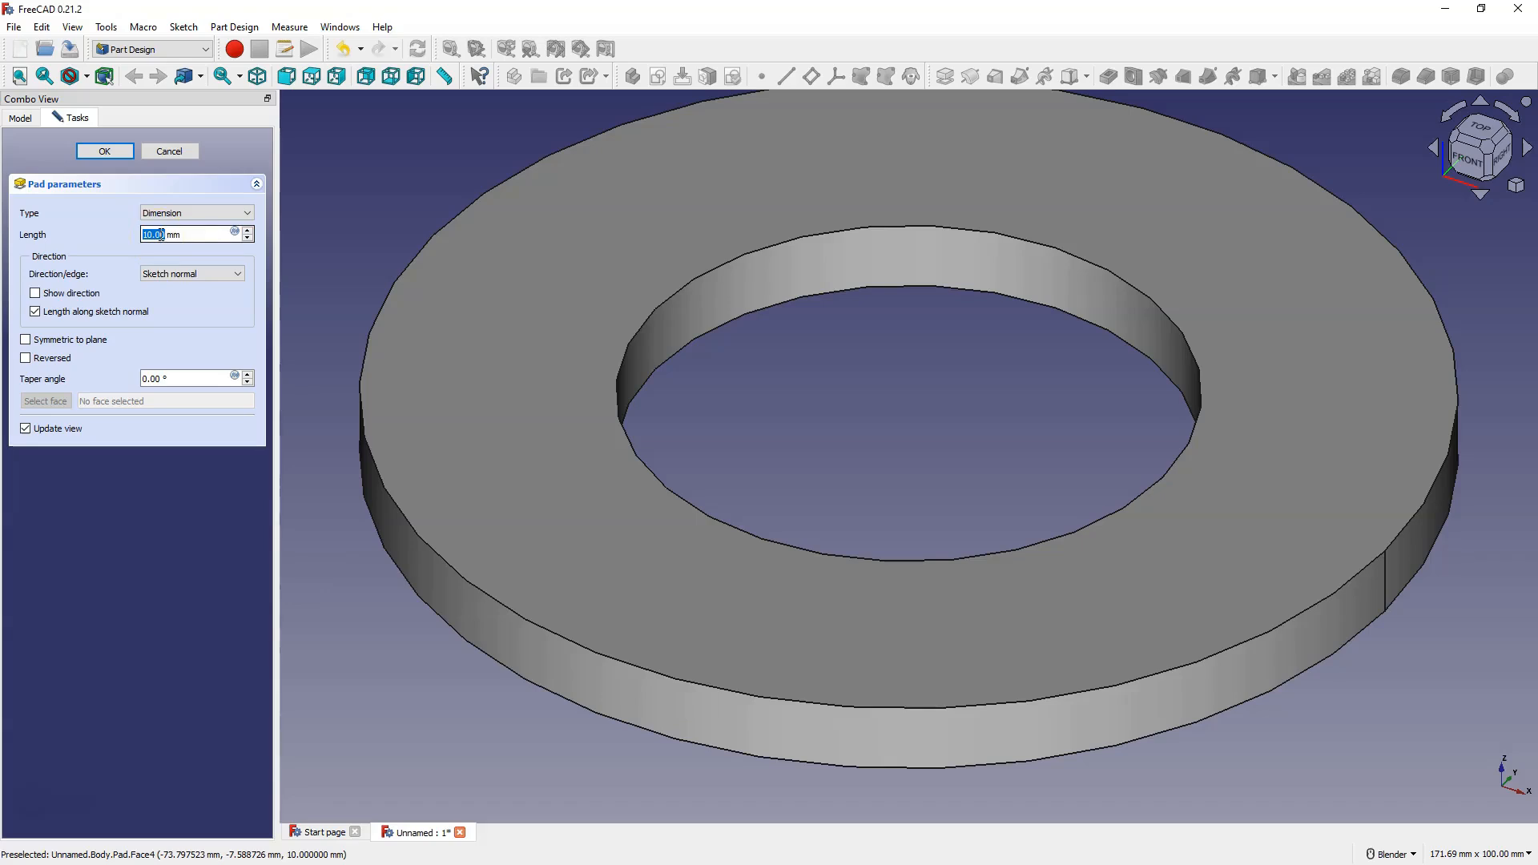
{"action": "type", "text": "25"}
{"action": "left_click", "coordinate": [116, 234]}
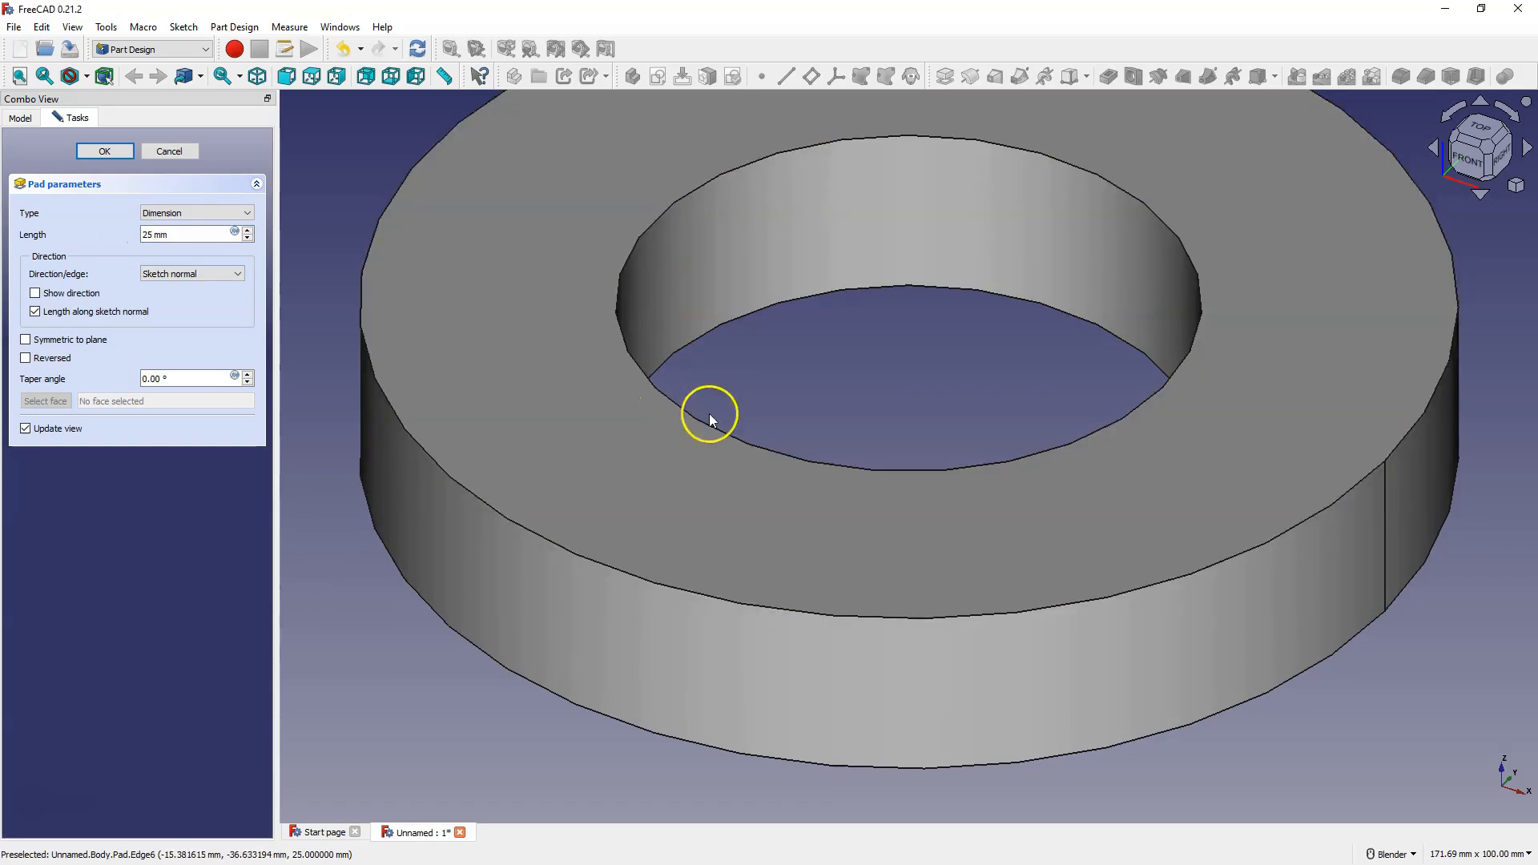
{"action": "scroll", "coordinate": [743, 412], "scroll_direction": "down", "scroll_amount": 2}
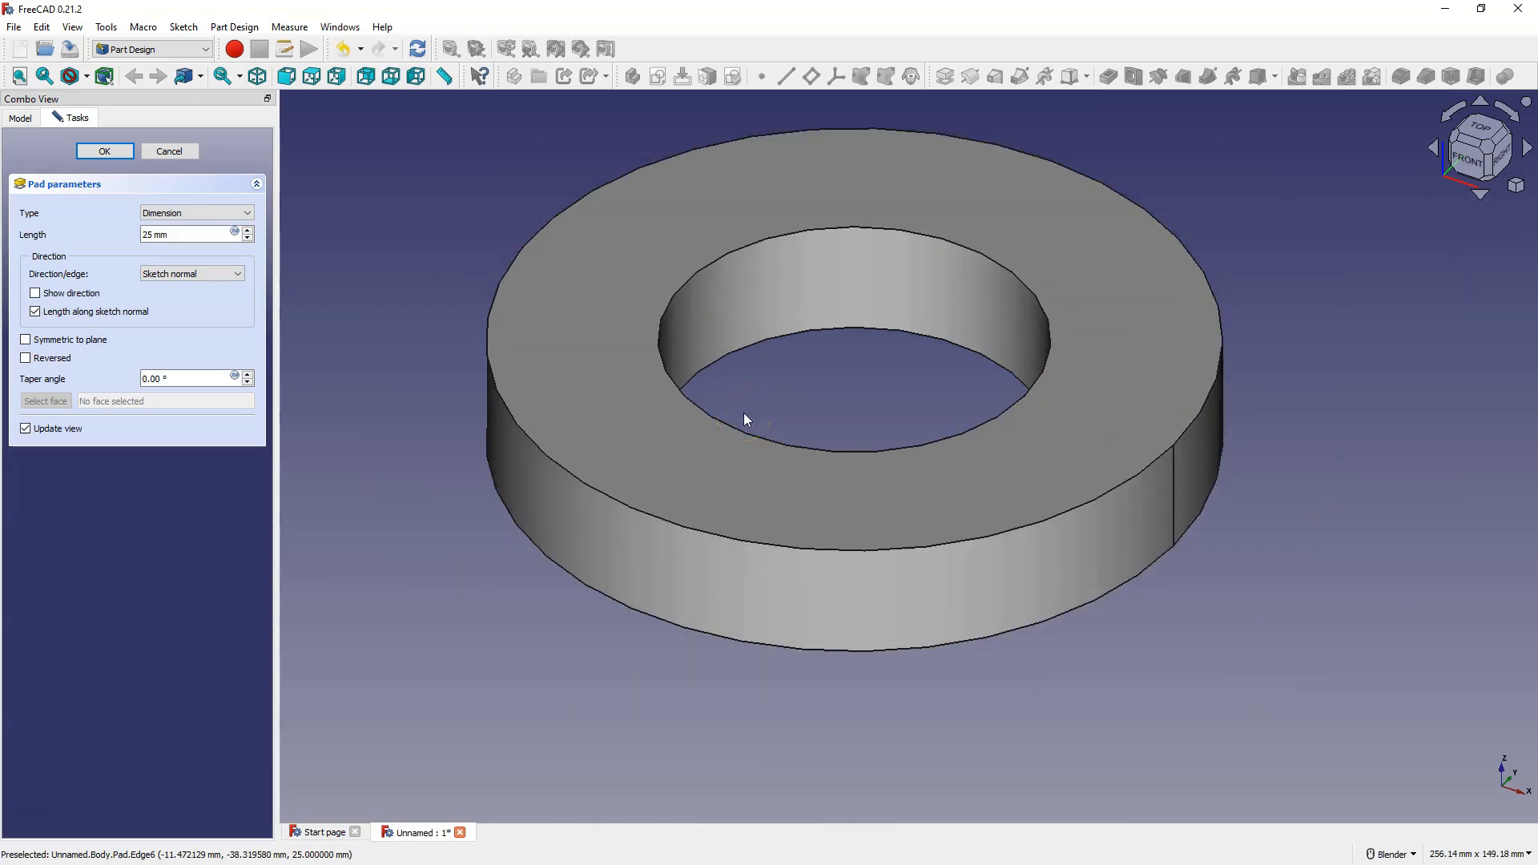
{"action": "left_click", "coordinate": [116, 151]}
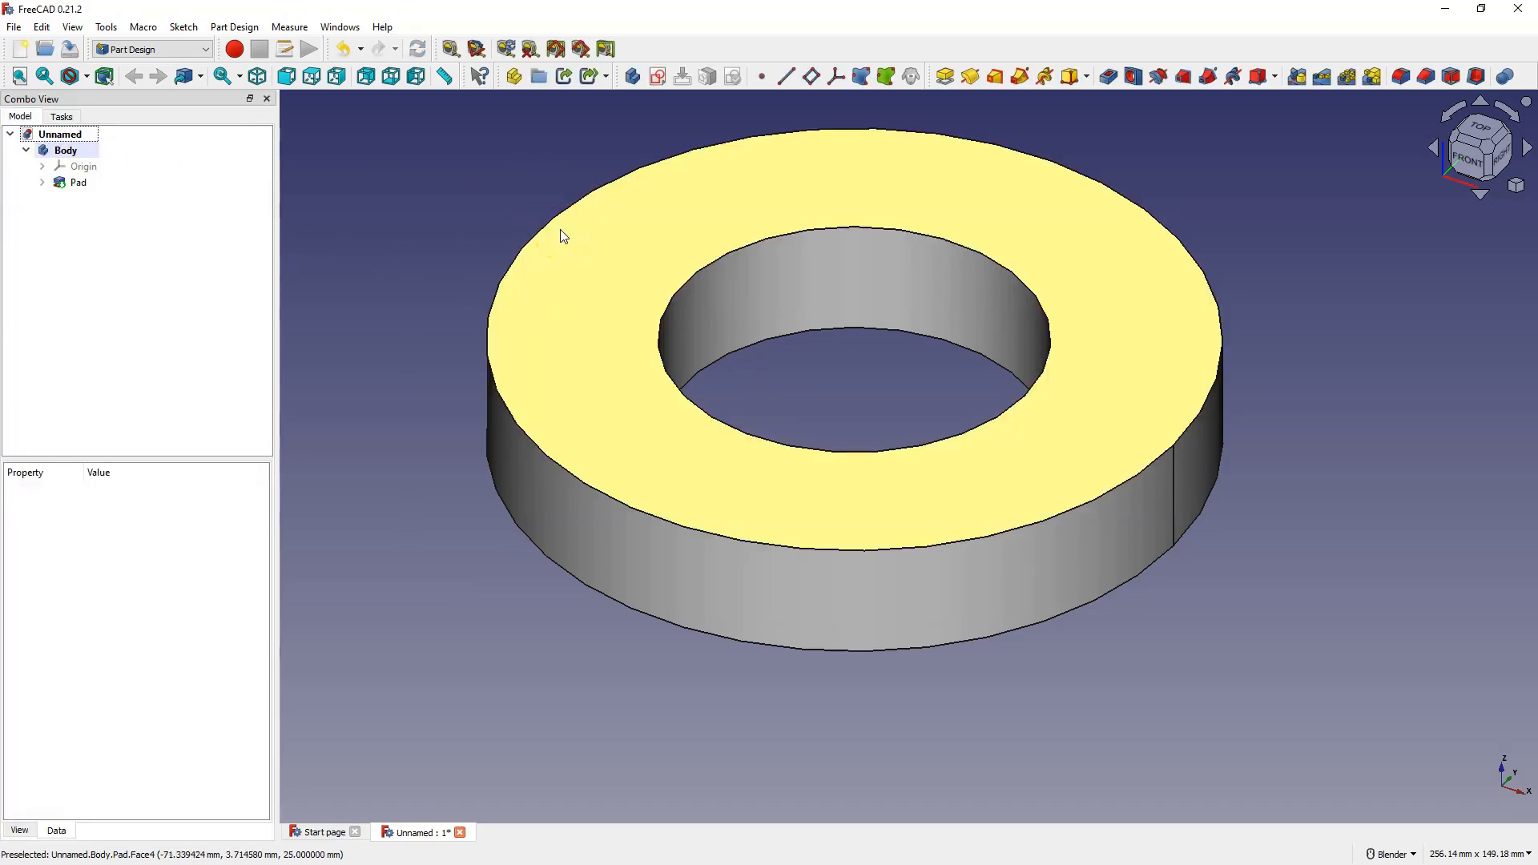
Expand the Pad feature in the model tree to show its sketch
{"action": "left_click", "coordinate": [435, 209]}
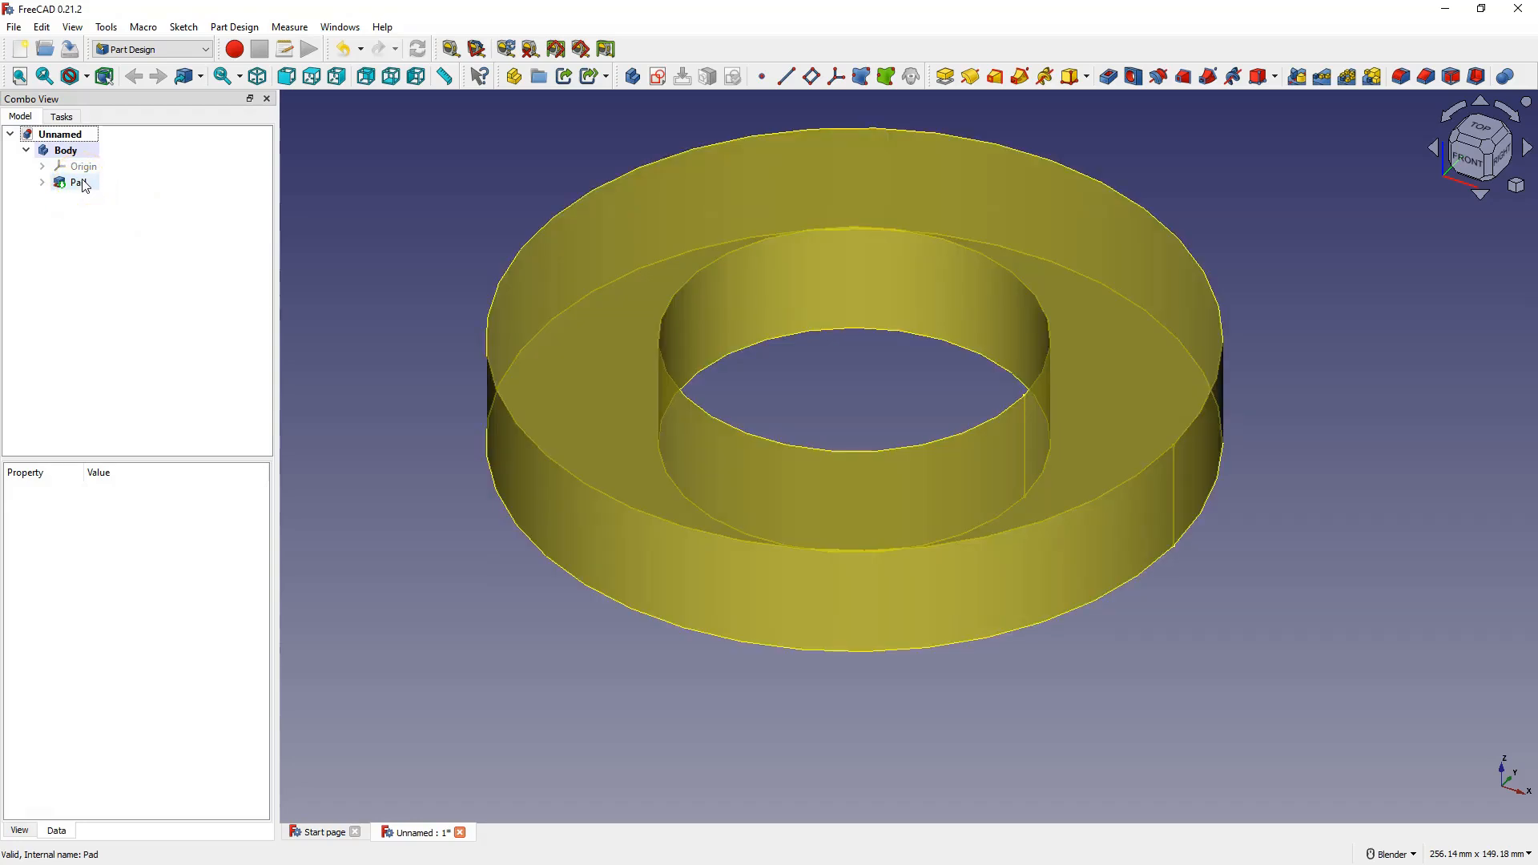
{"action": "left_click", "coordinate": [44, 183]}
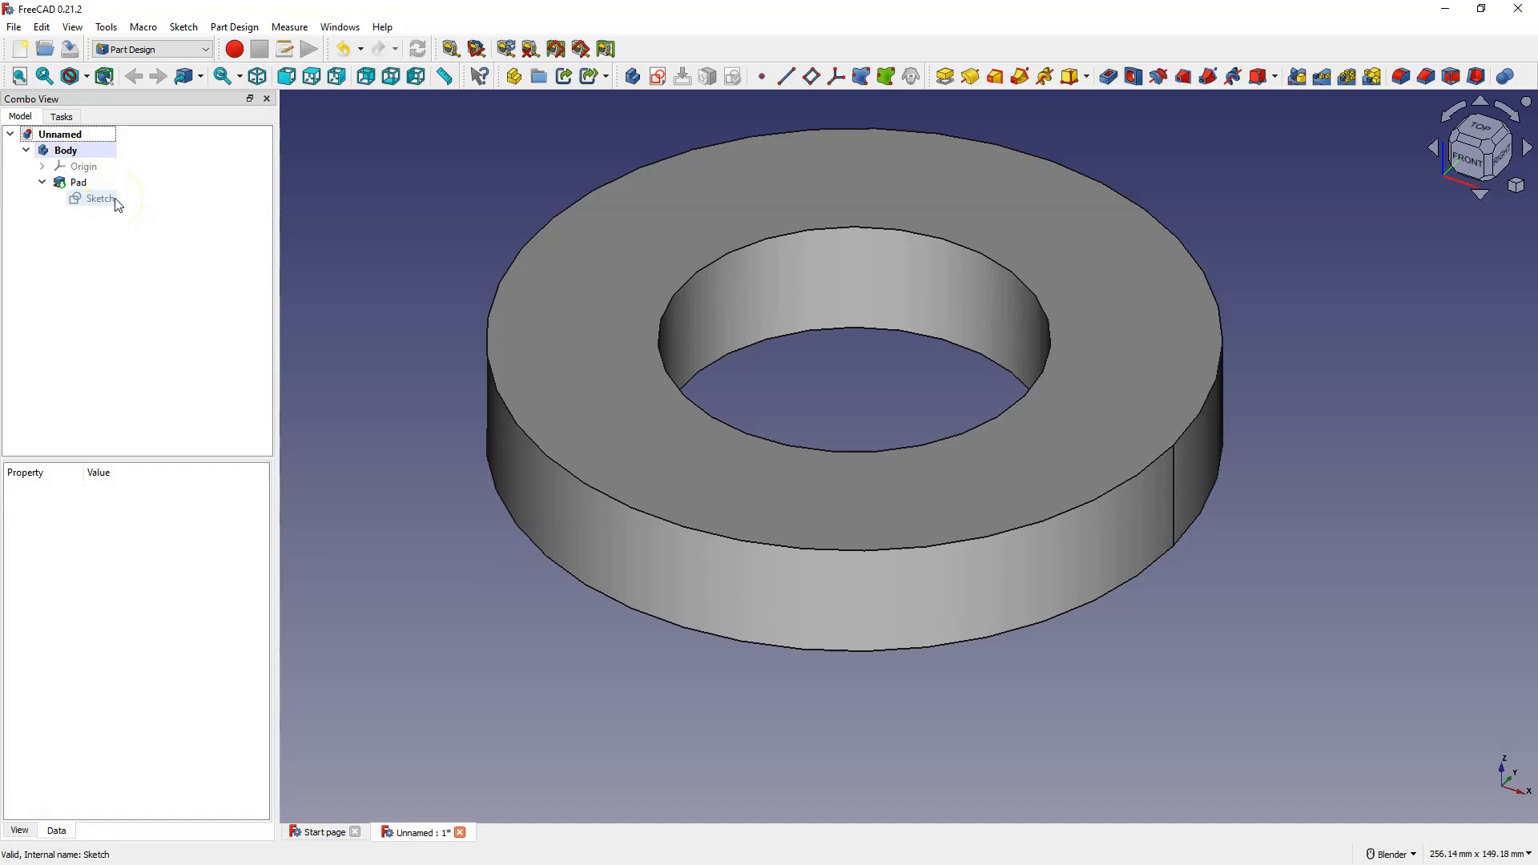
Rename the ring's Pad feature to Extrude1
{"action": "left_click", "coordinate": [78, 183]}
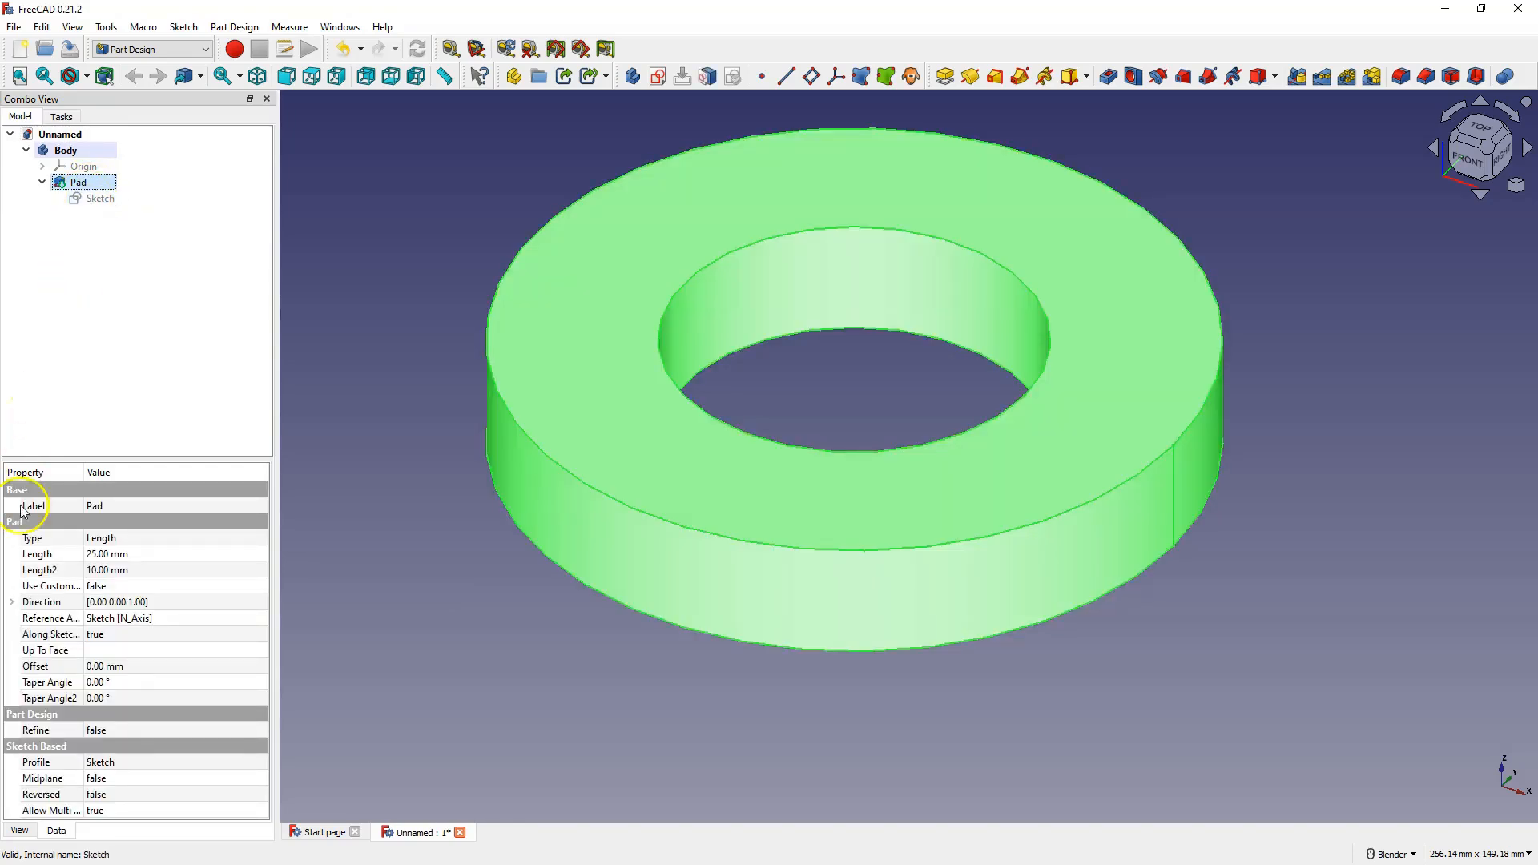
{"action": "double_click", "coordinate": [112, 502]}
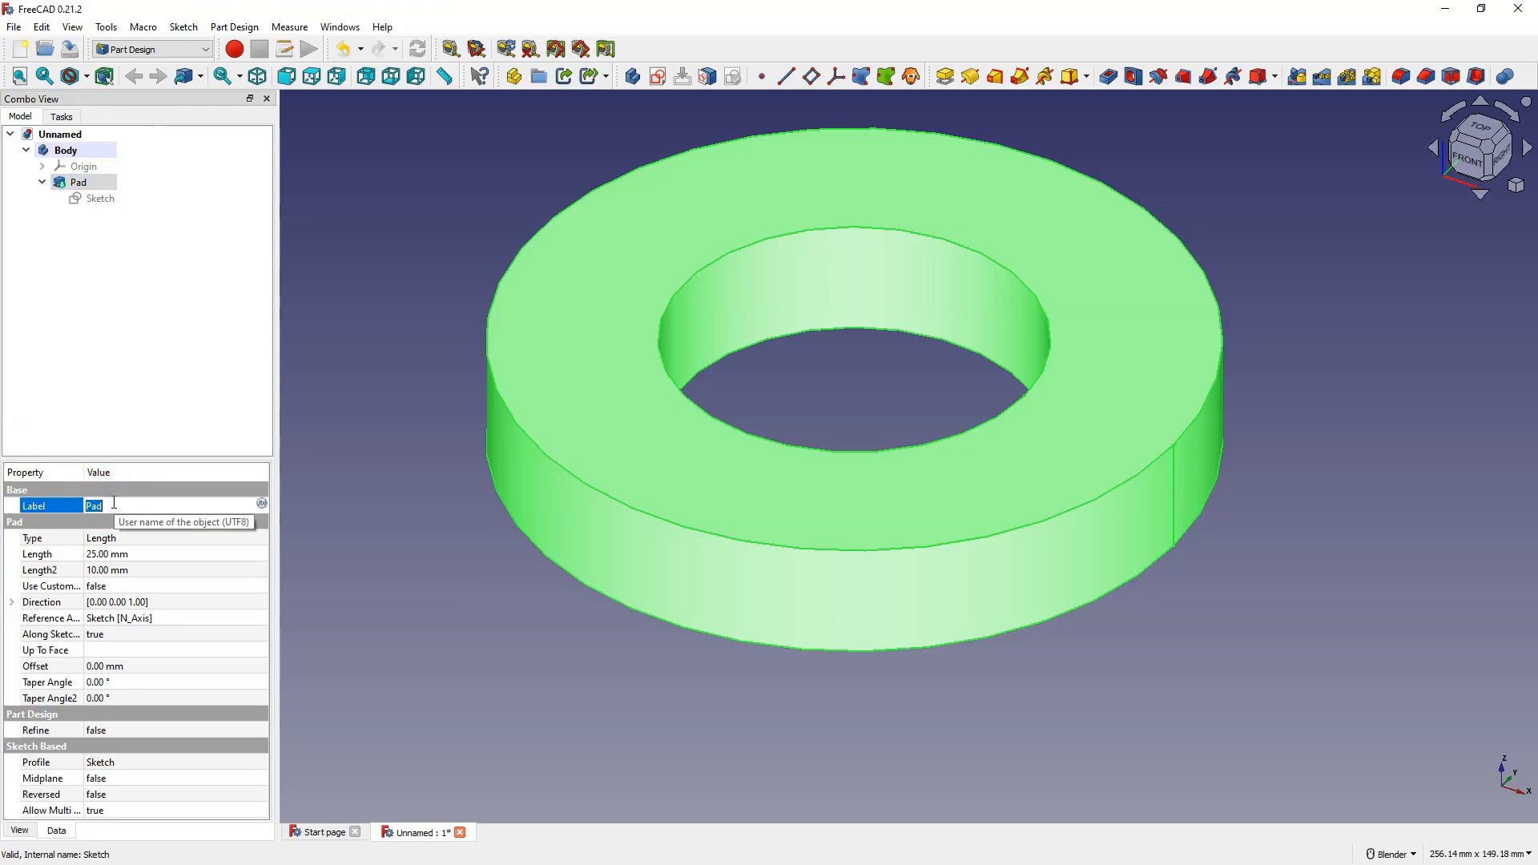
{"action": "type", "text": "Extrude1"}
{"action": "key", "text": "Return"}
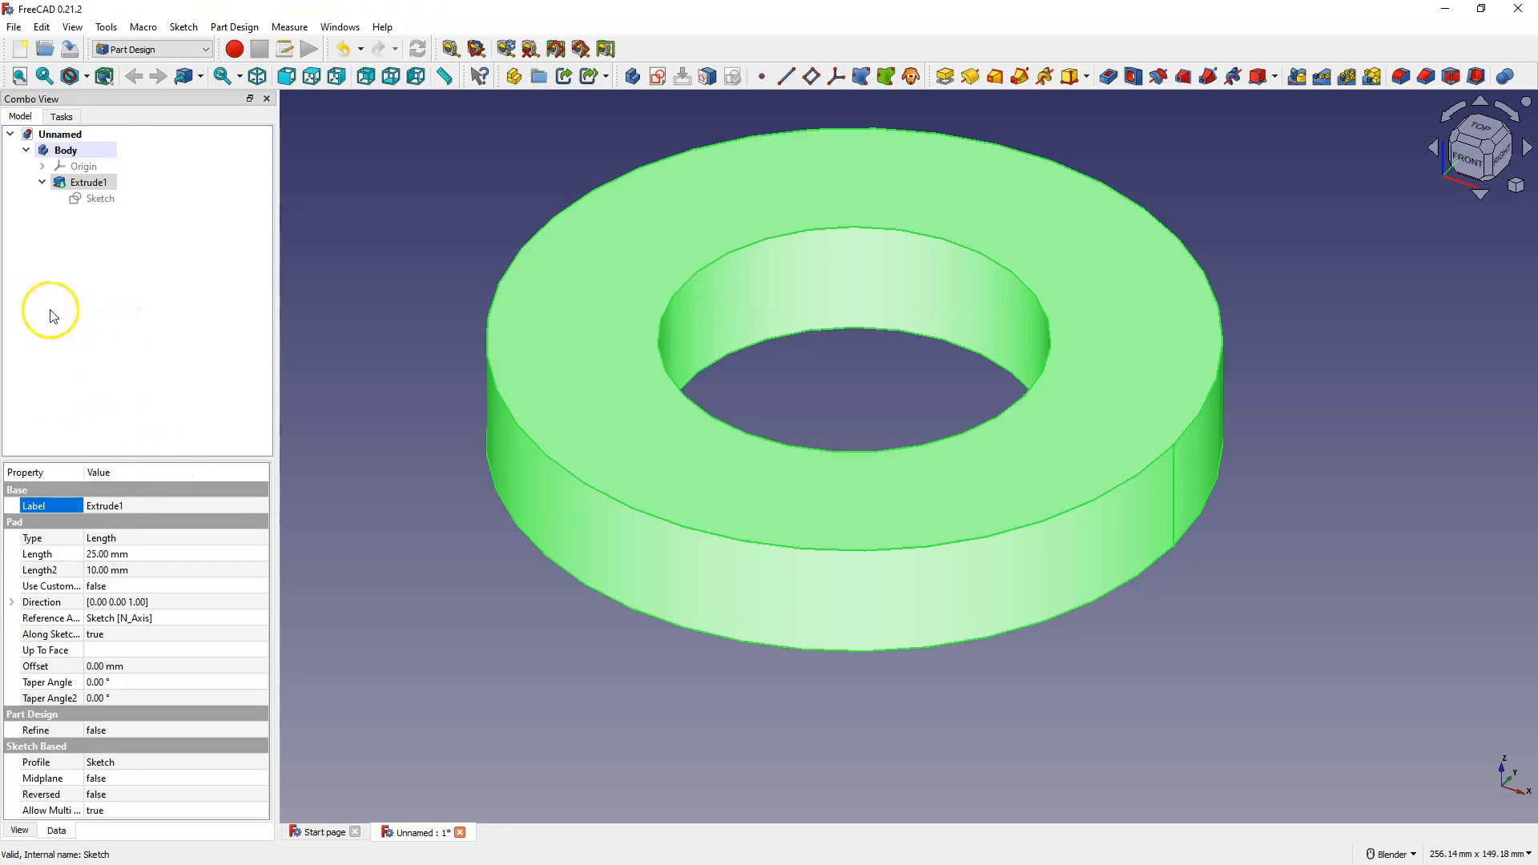
{"action": "left_click", "coordinate": [92, 190]}
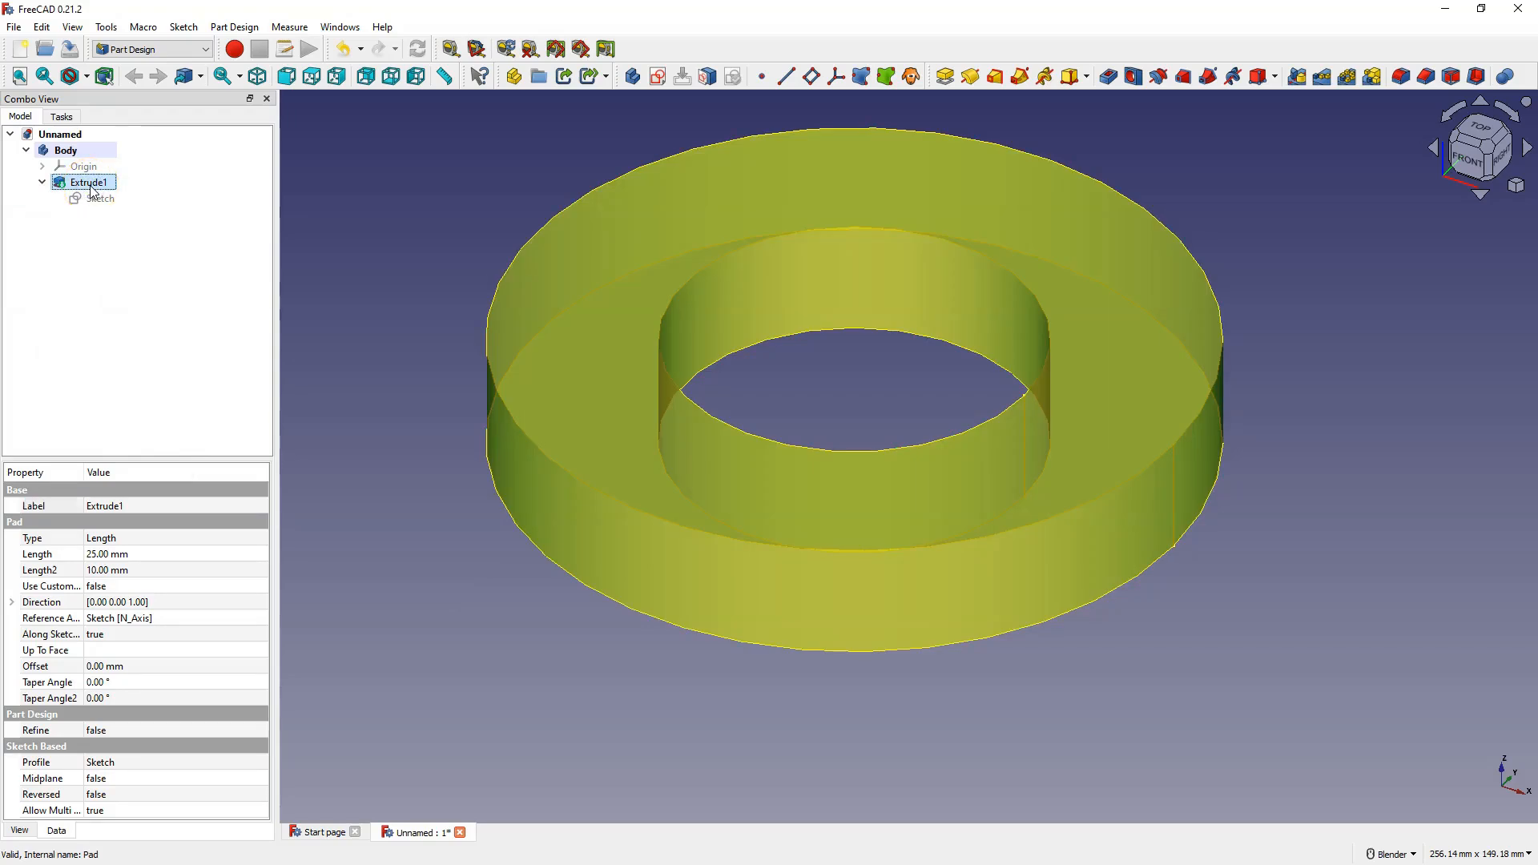
{"action": "left_click", "coordinate": [92, 191]}
{"action": "left_click", "coordinate": [51, 295]}
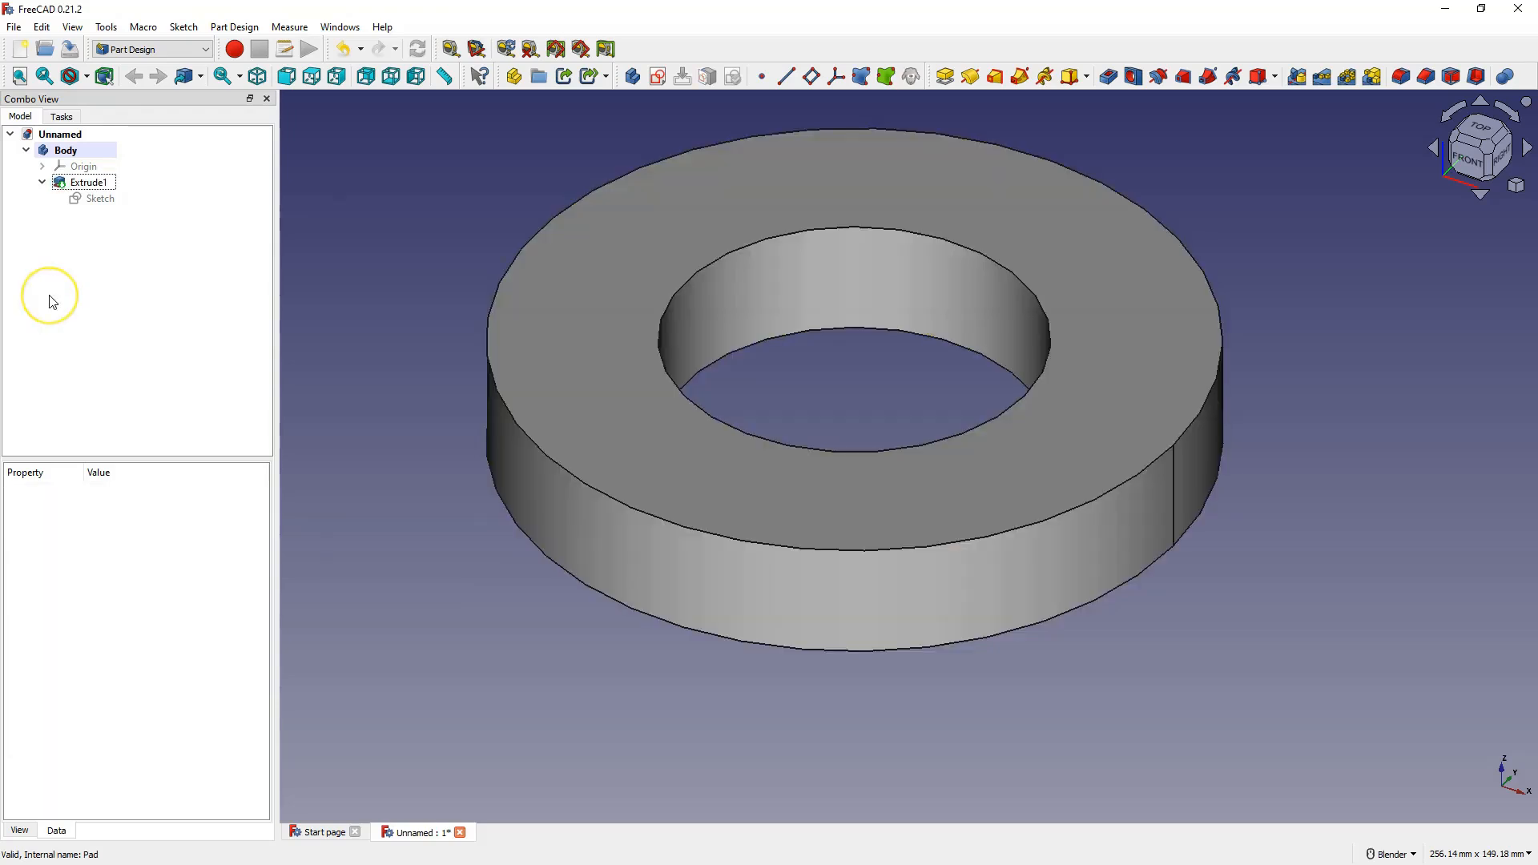
{"action": "right_click", "coordinate": [86, 190]}
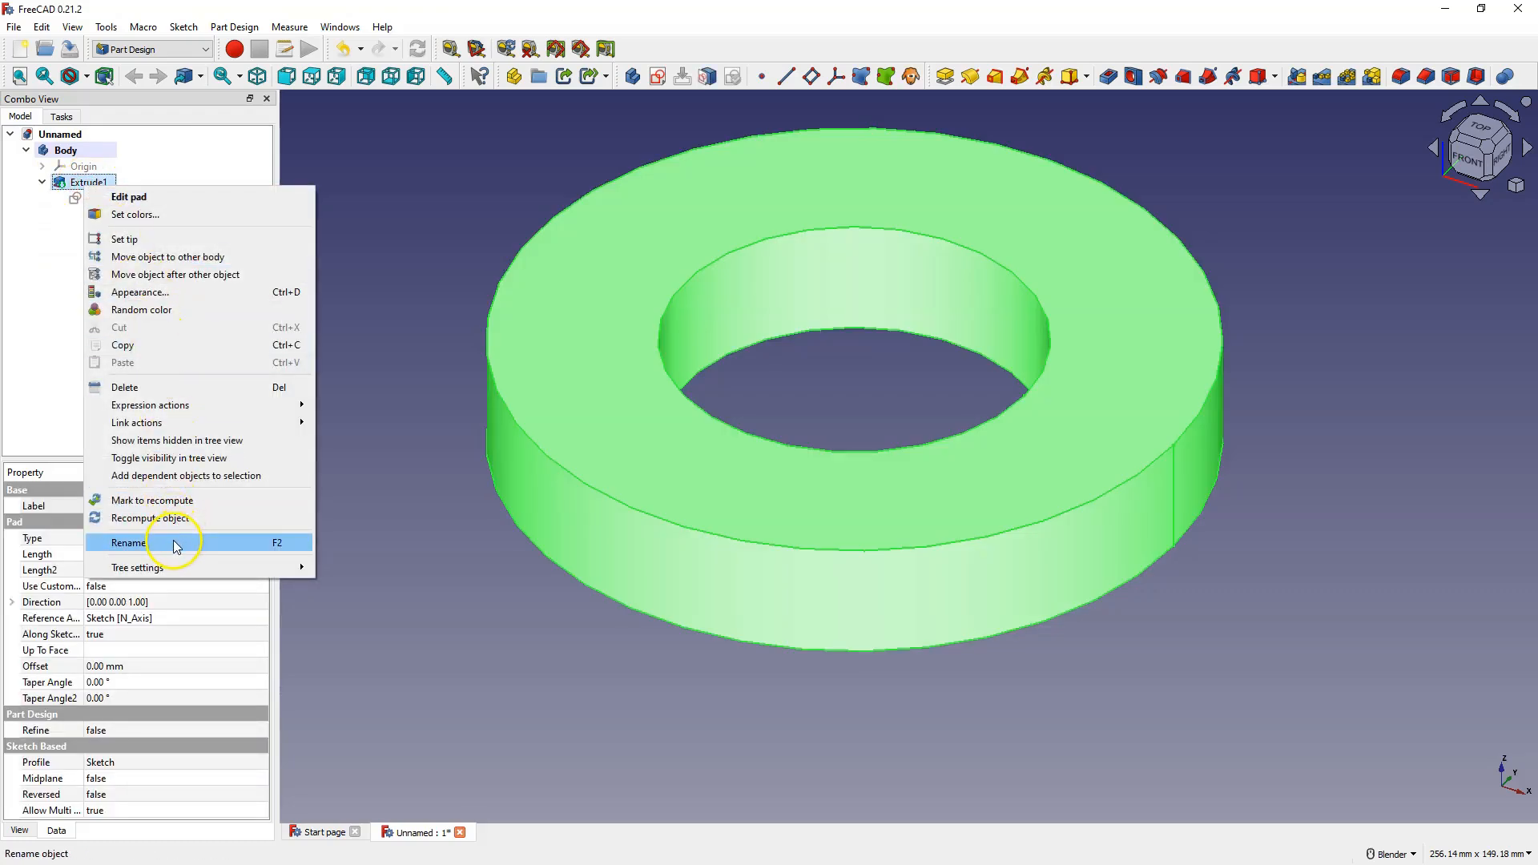
{"action": "left_click", "coordinate": [52, 294]}
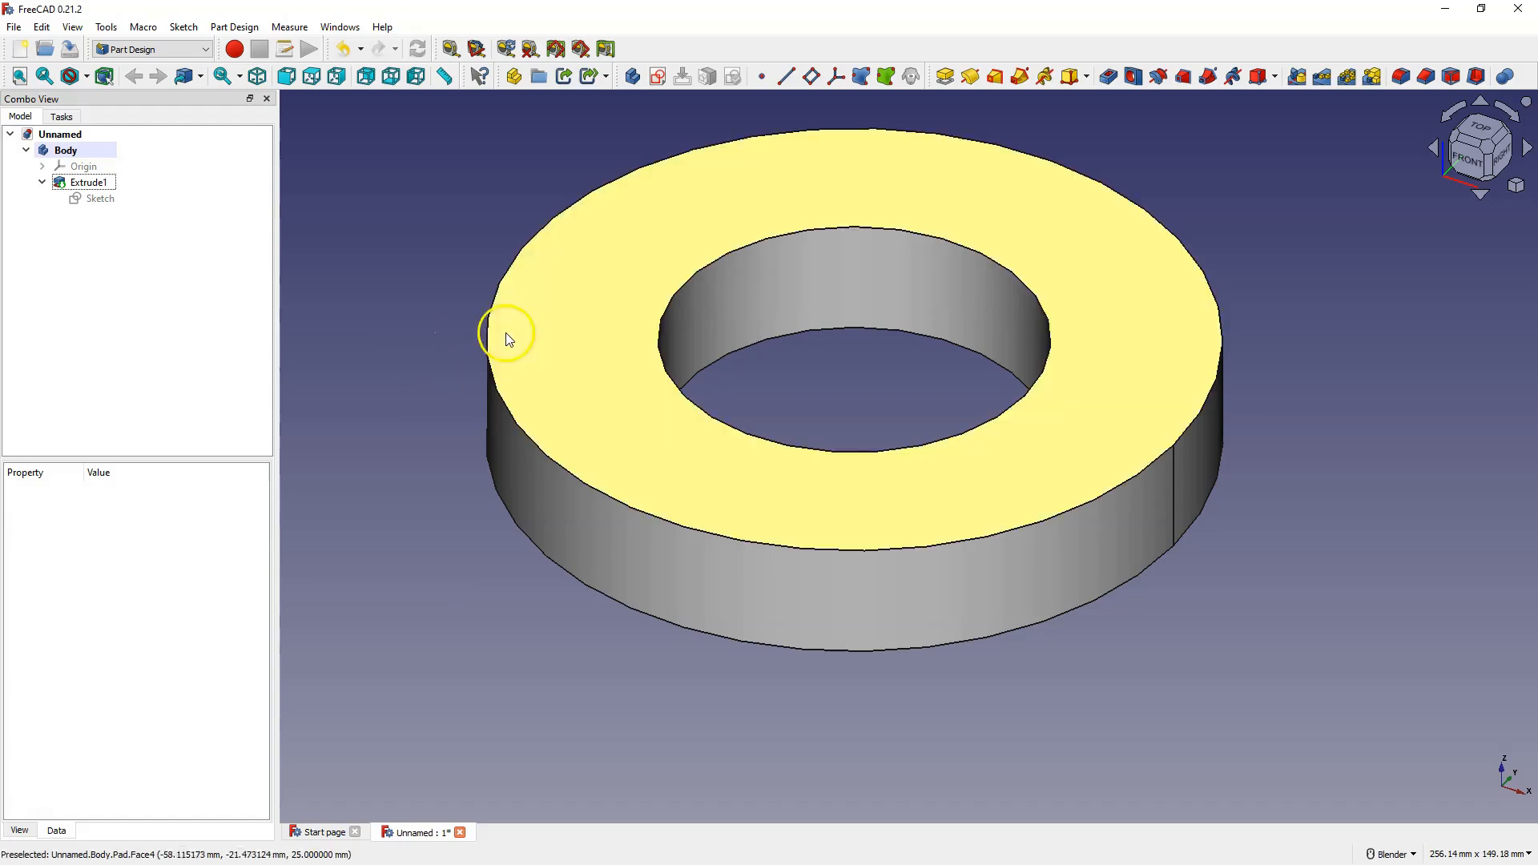
Create a sketch on the ring's upper face with two origin-centred circles, one inside the bore and one just outside it
{"action": "left_click", "coordinate": [582, 291]}
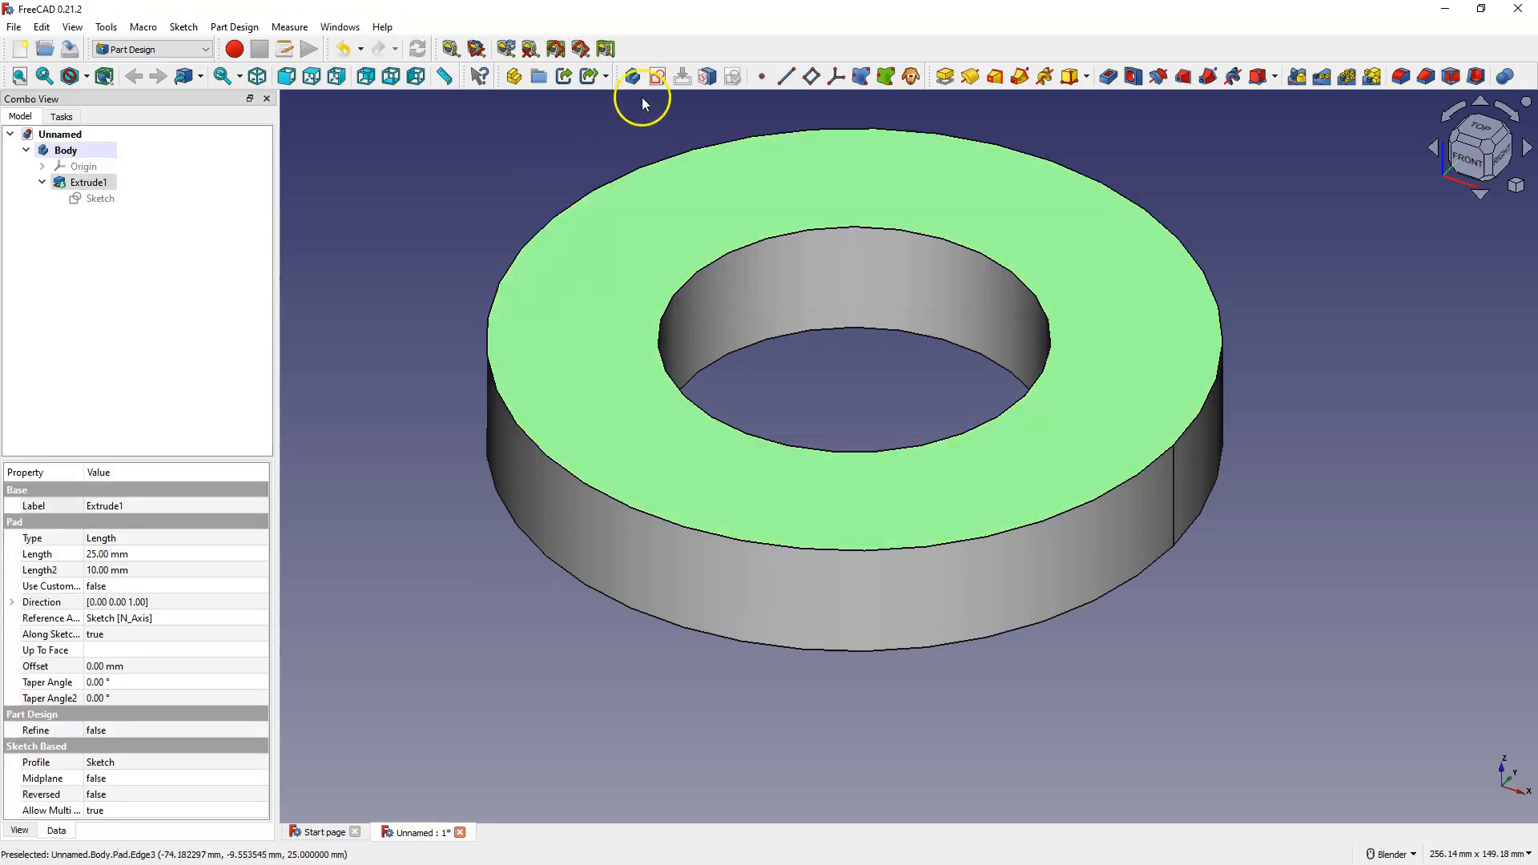
{"action": "left_click", "coordinate": [659, 80]}
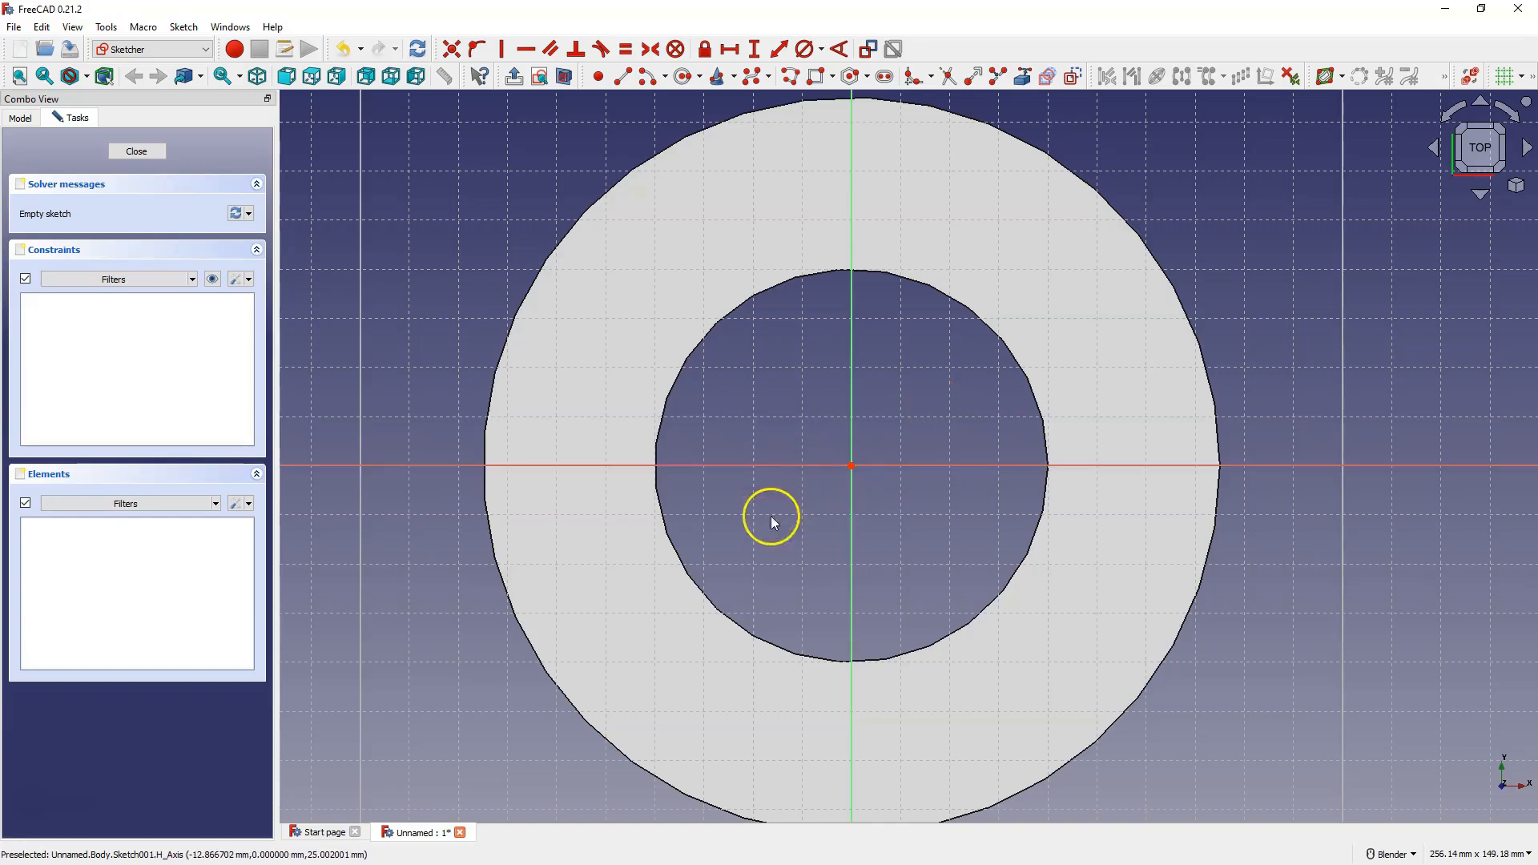
{"action": "left_click", "coordinate": [683, 76]}
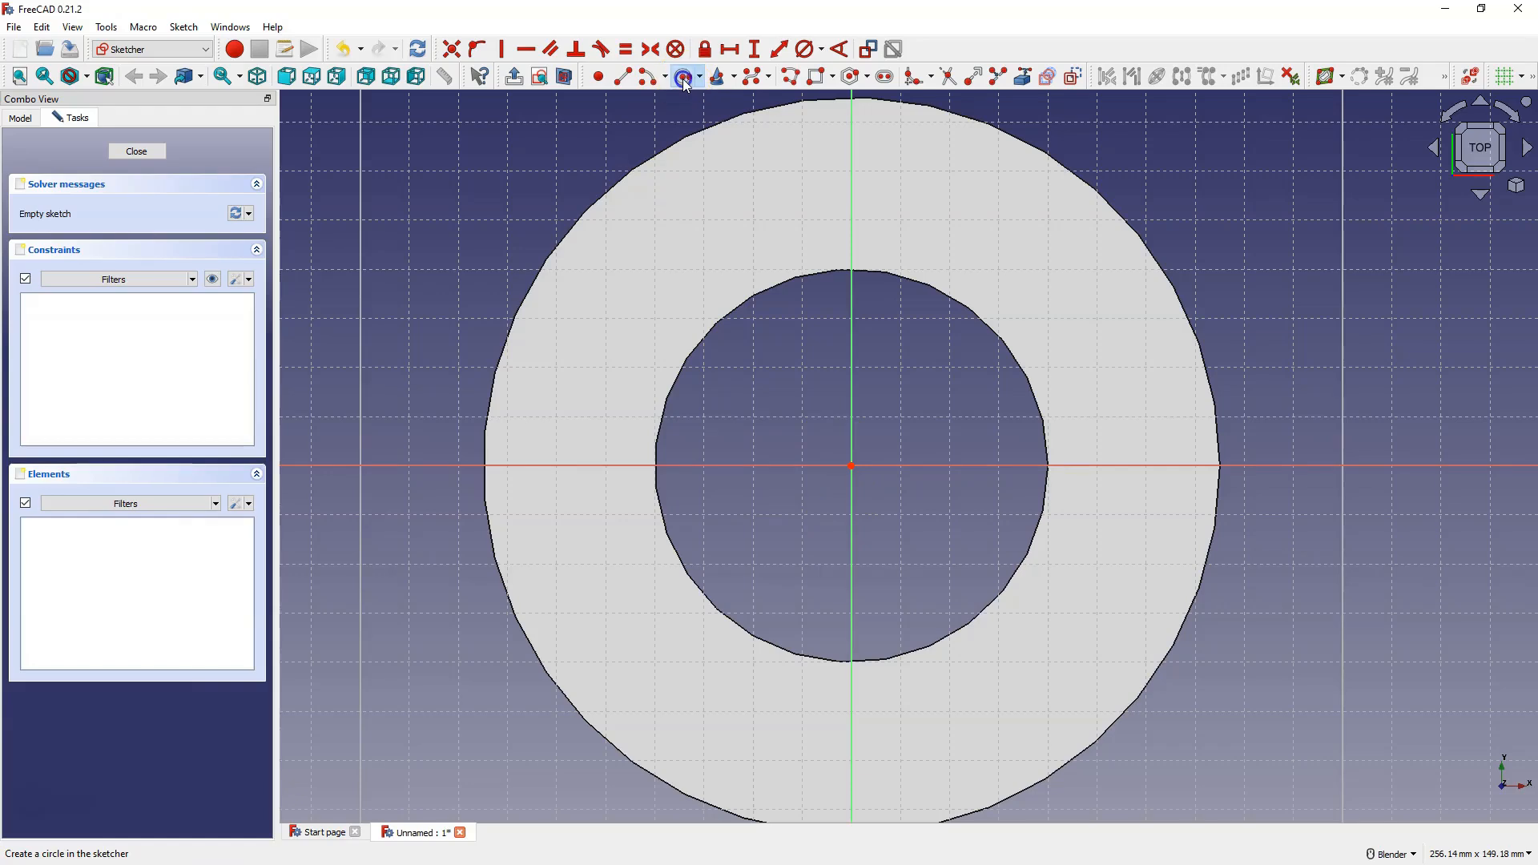
{"action": "left_click", "coordinate": [851, 466]}
{"action": "left_click", "coordinate": [955, 377]}
{"action": "left_click", "coordinate": [852, 465]}
{"action": "left_click", "coordinate": [1054, 320]}
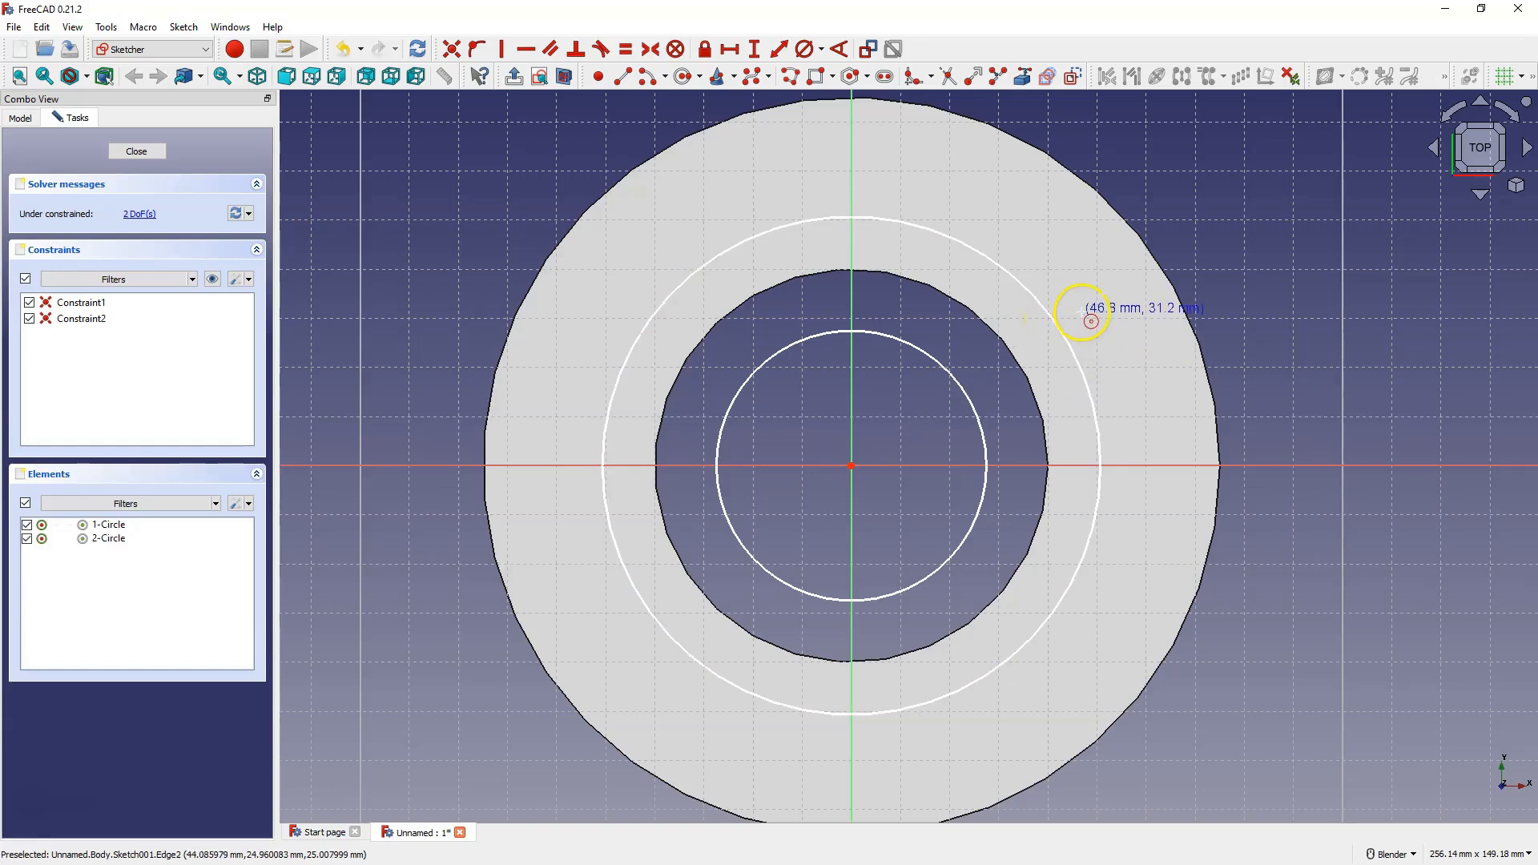
{"action": "right_click", "coordinate": [1083, 313]}
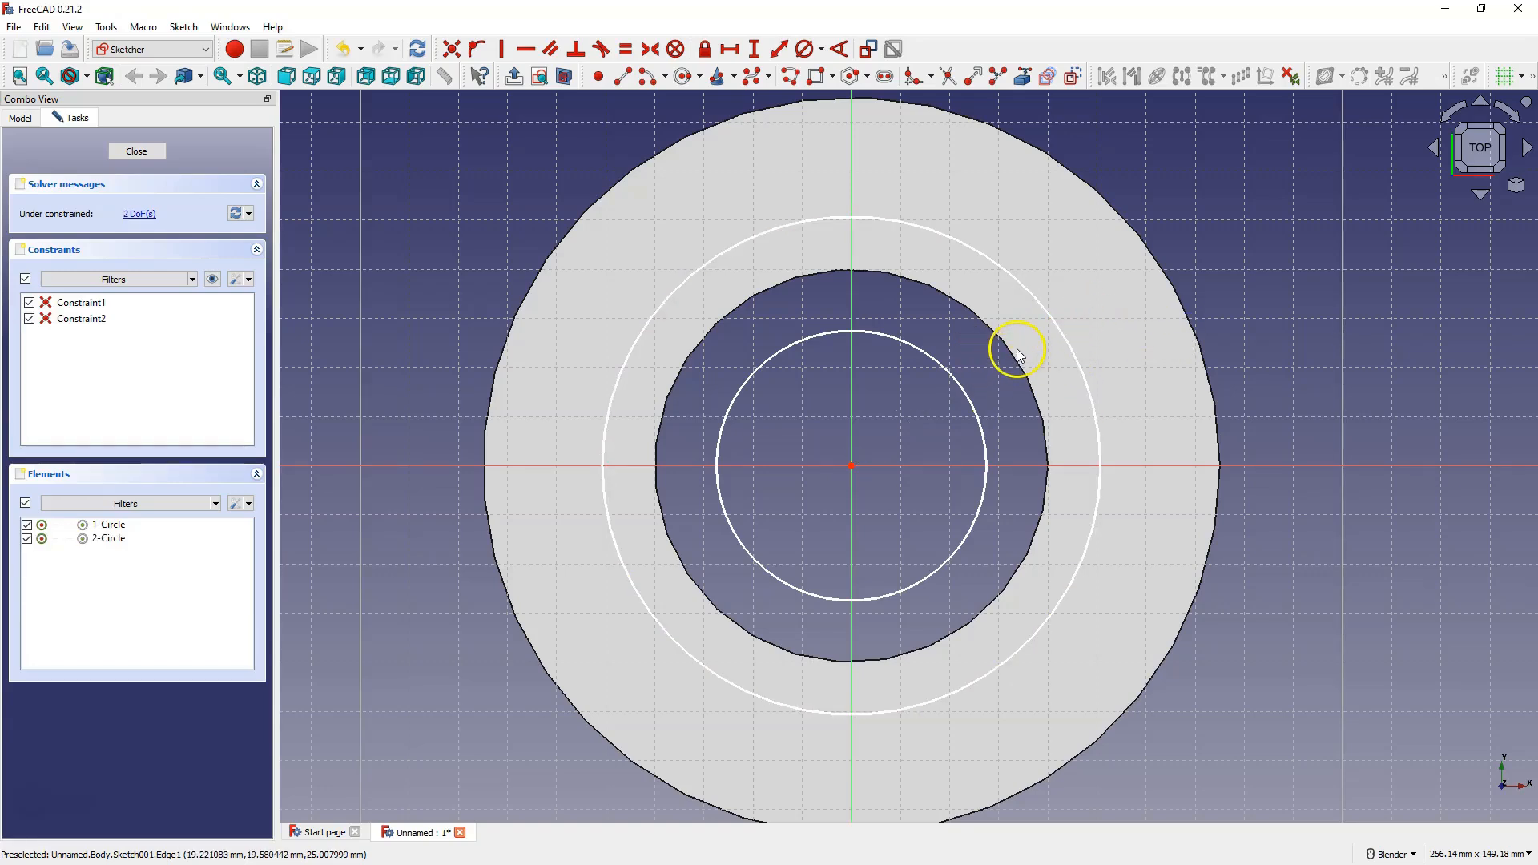
Constrain the larger circle's diameter to 100 mm
{"action": "left_click", "coordinate": [1031, 294]}
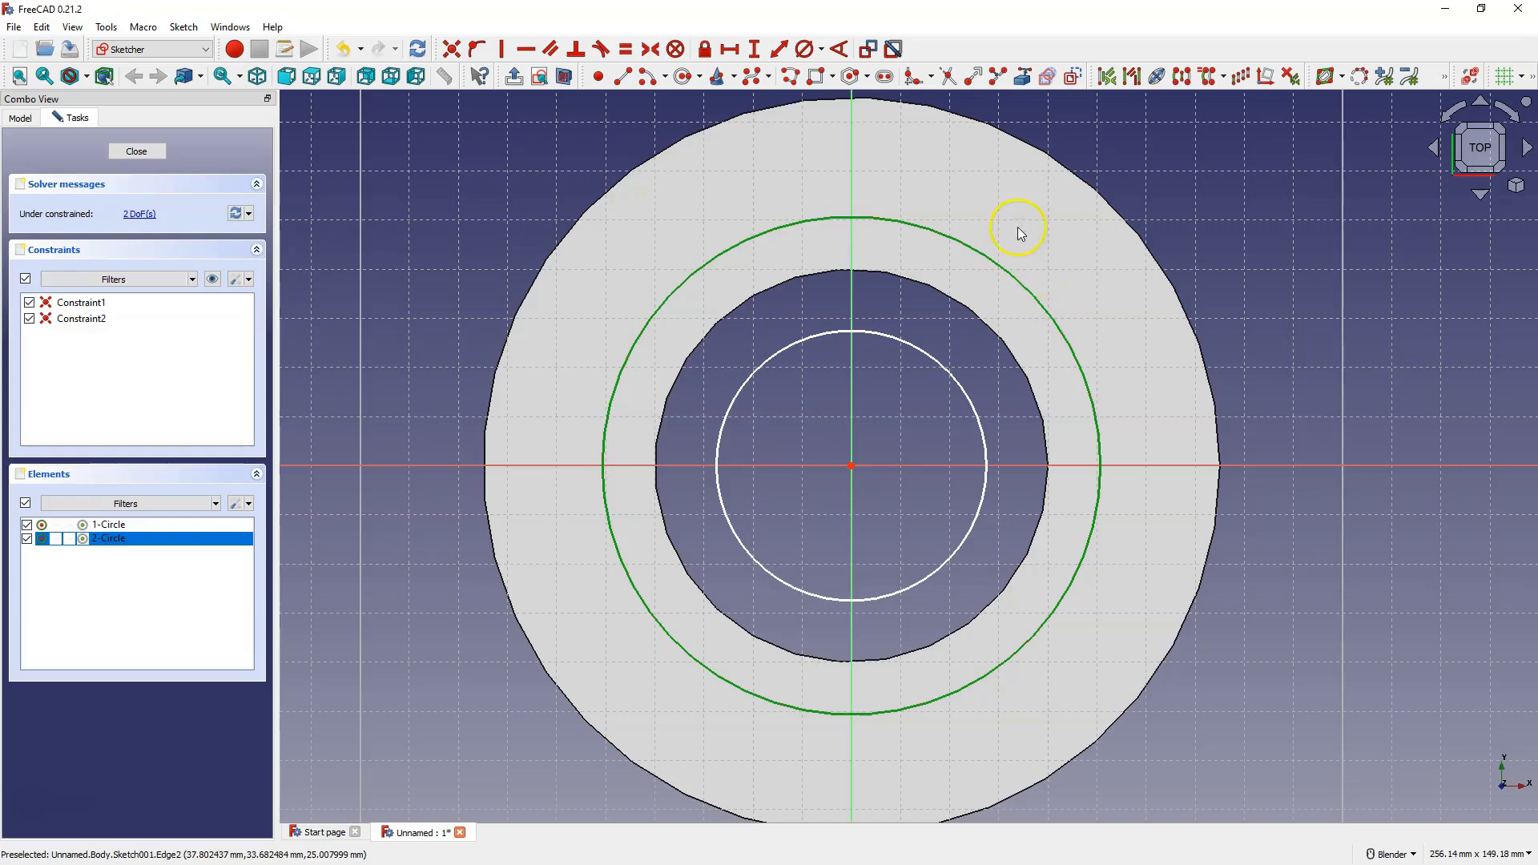
{"action": "left_click", "coordinate": [805, 49]}
{"action": "type", "text": "100"}
{"action": "key", "text": "Return"}
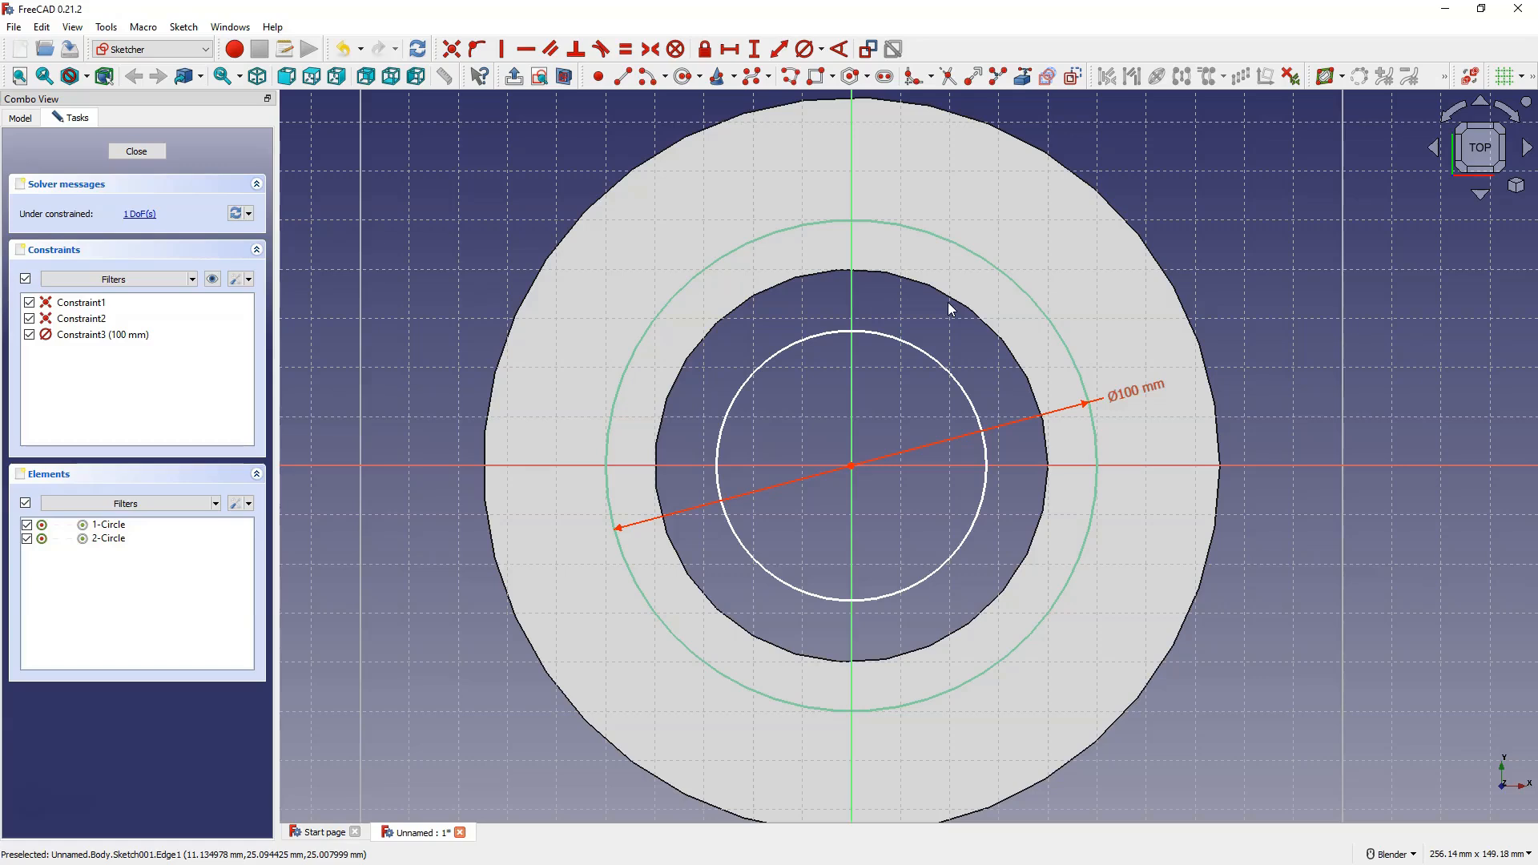
Reference the bore edge as external geometry, make the smaller circle equal to it, and close the sketch
{"action": "left_click", "coordinate": [1030, 79]}
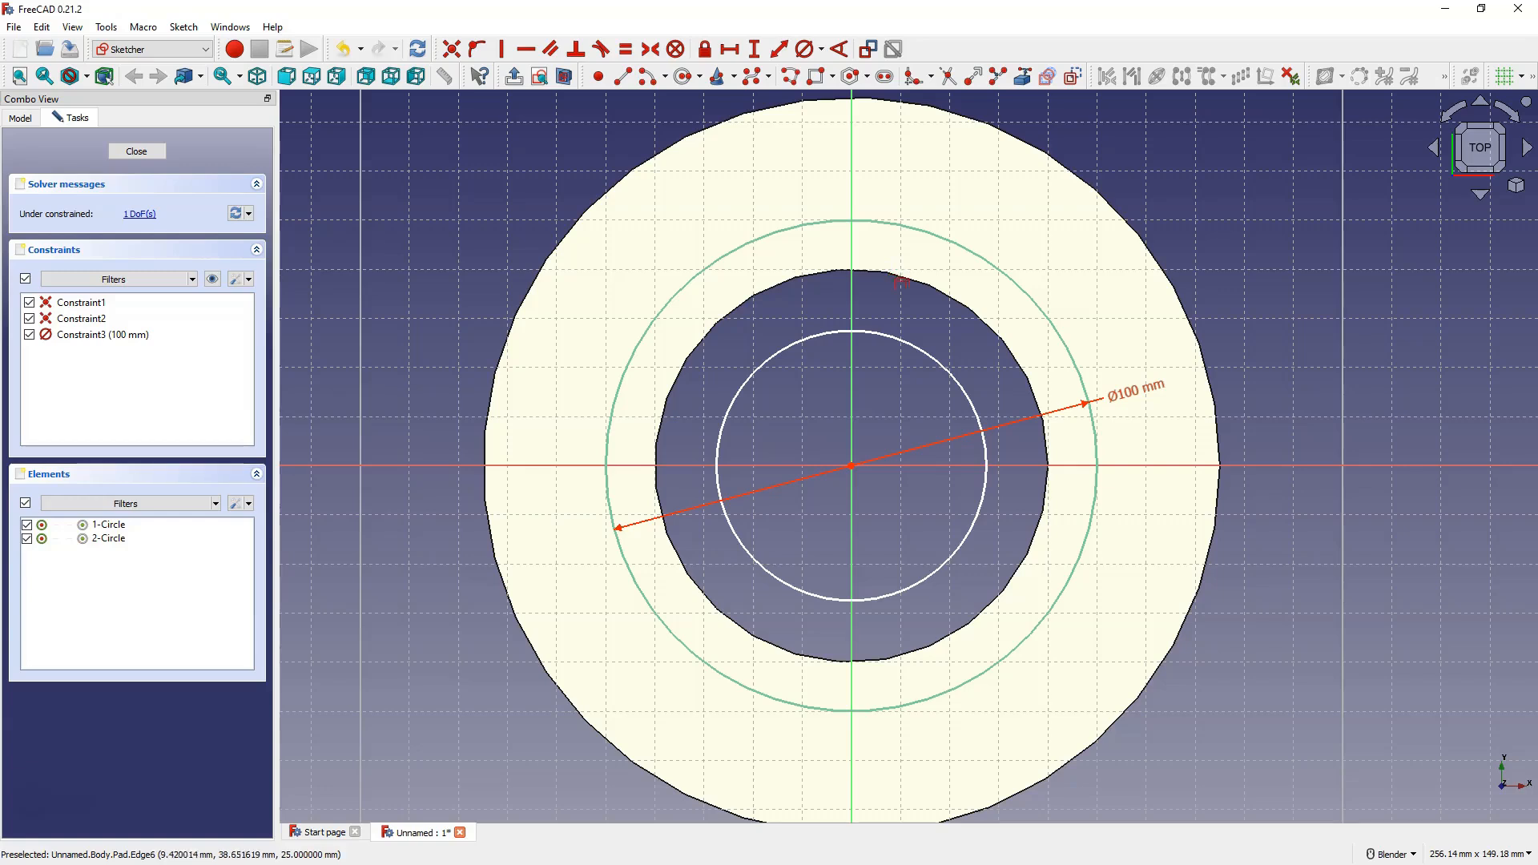
{"action": "left_click", "coordinate": [891, 273]}
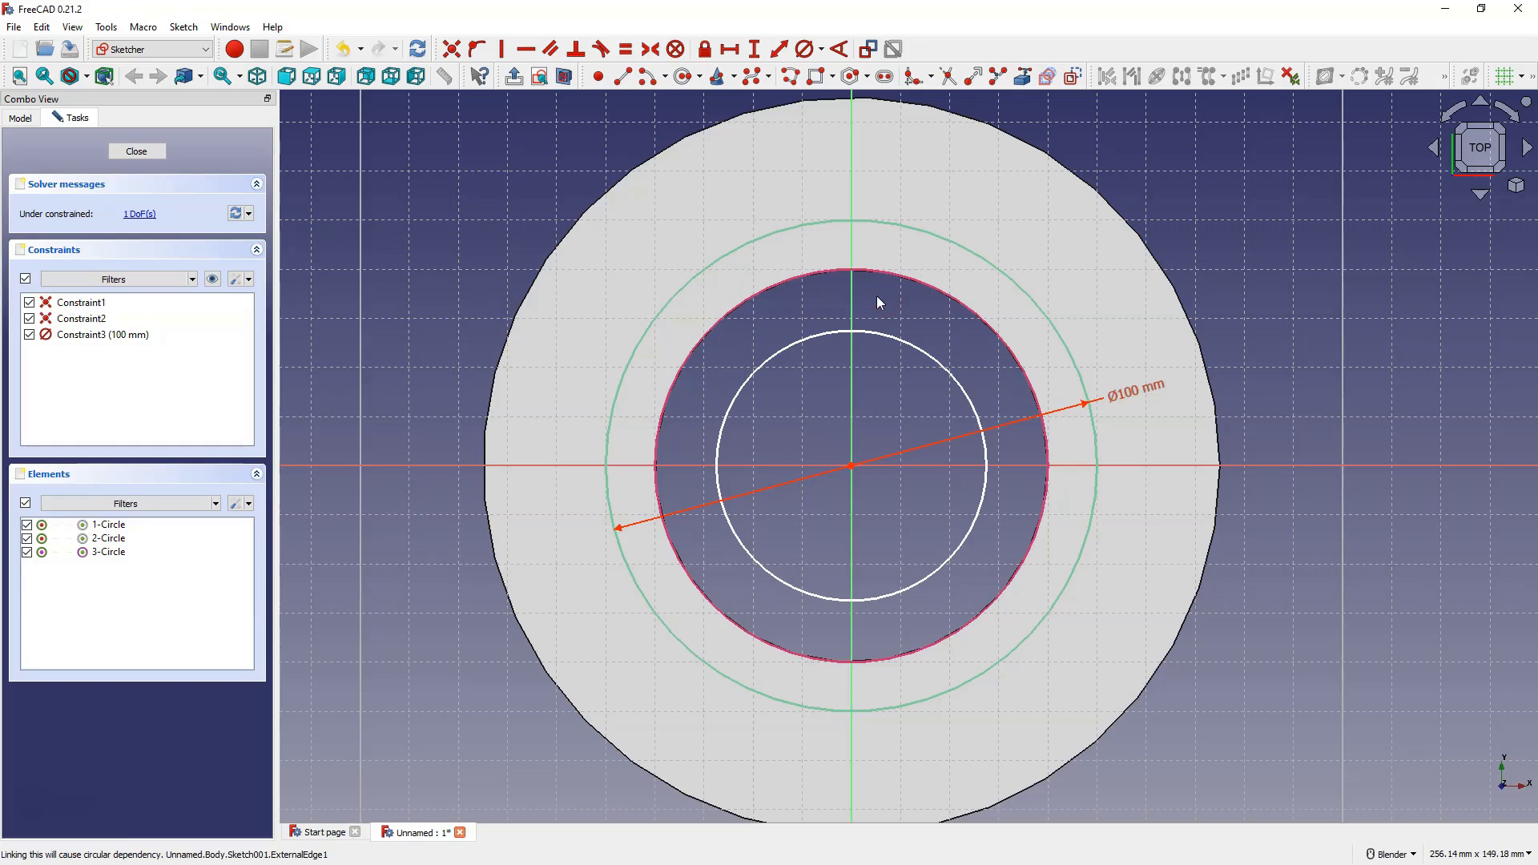
{"action": "left_click", "coordinate": [877, 330]}
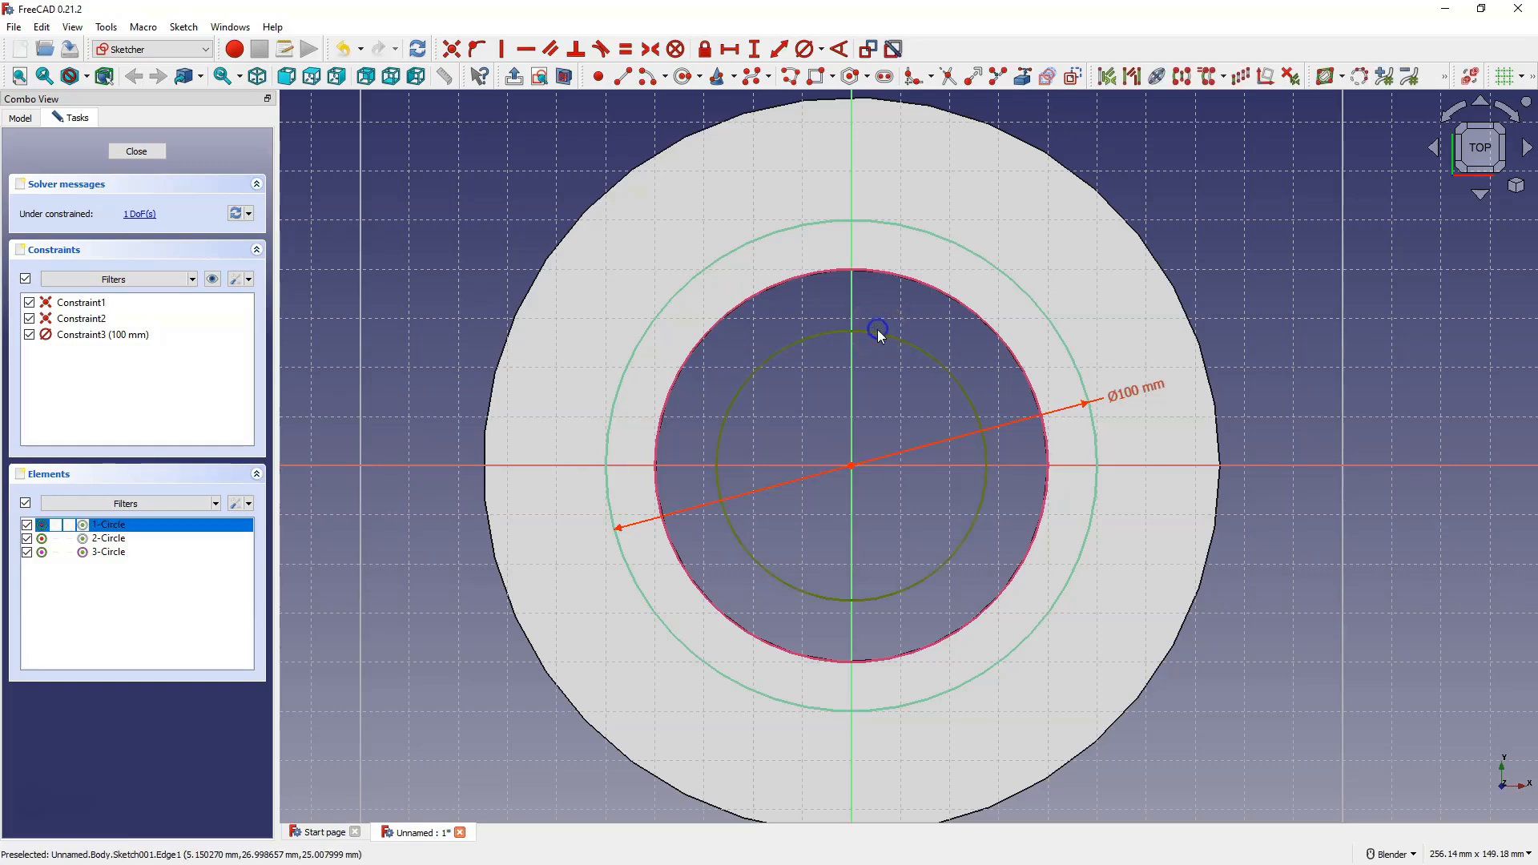
{"action": "left_click", "coordinate": [892, 273]}
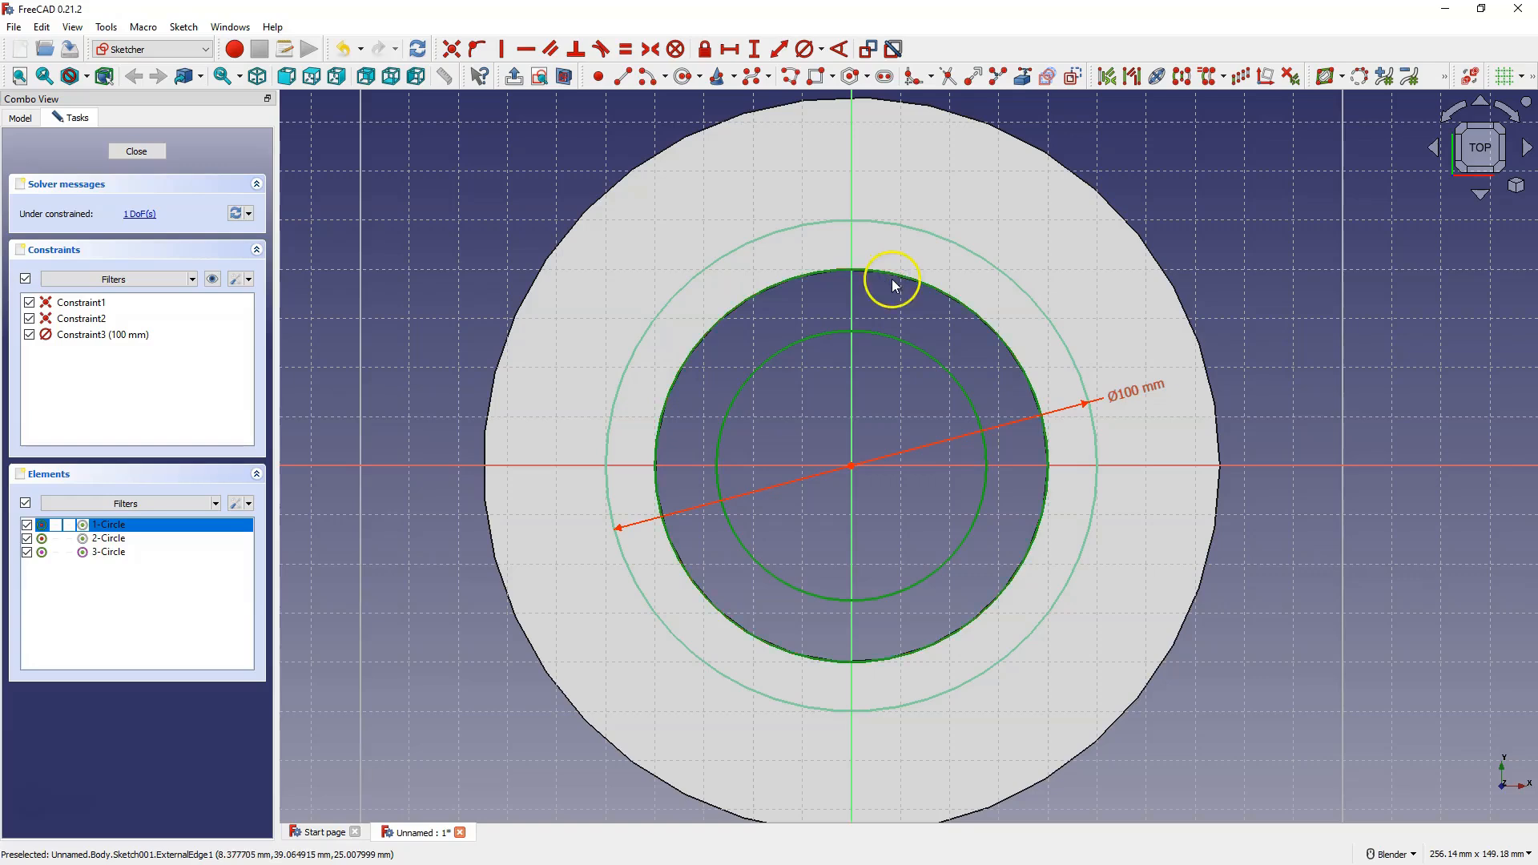
{"action": "left_click", "coordinate": [626, 52]}
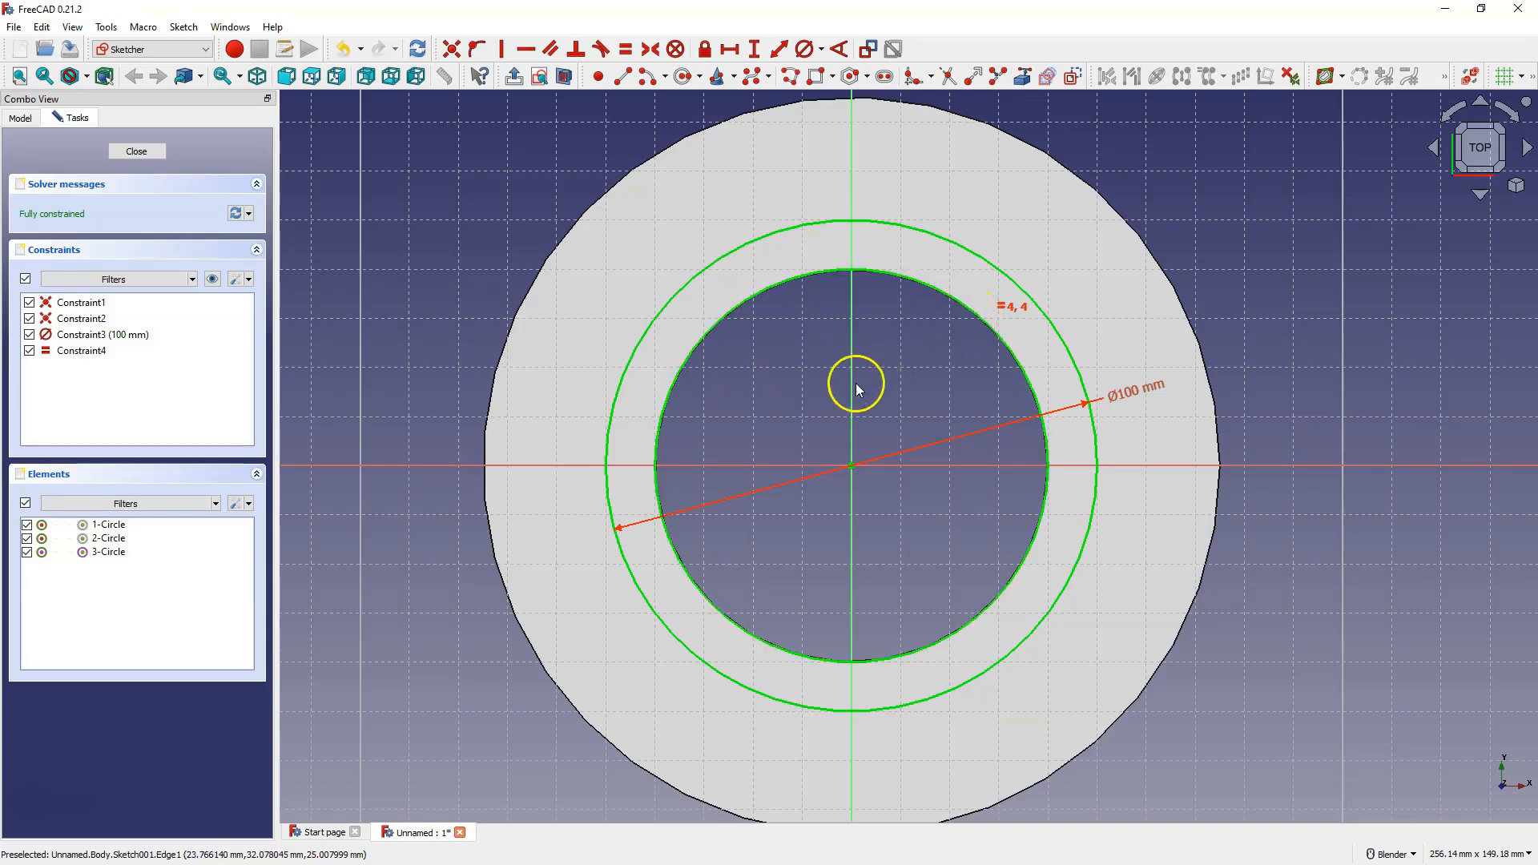
{"action": "left_click", "coordinate": [136, 150]}
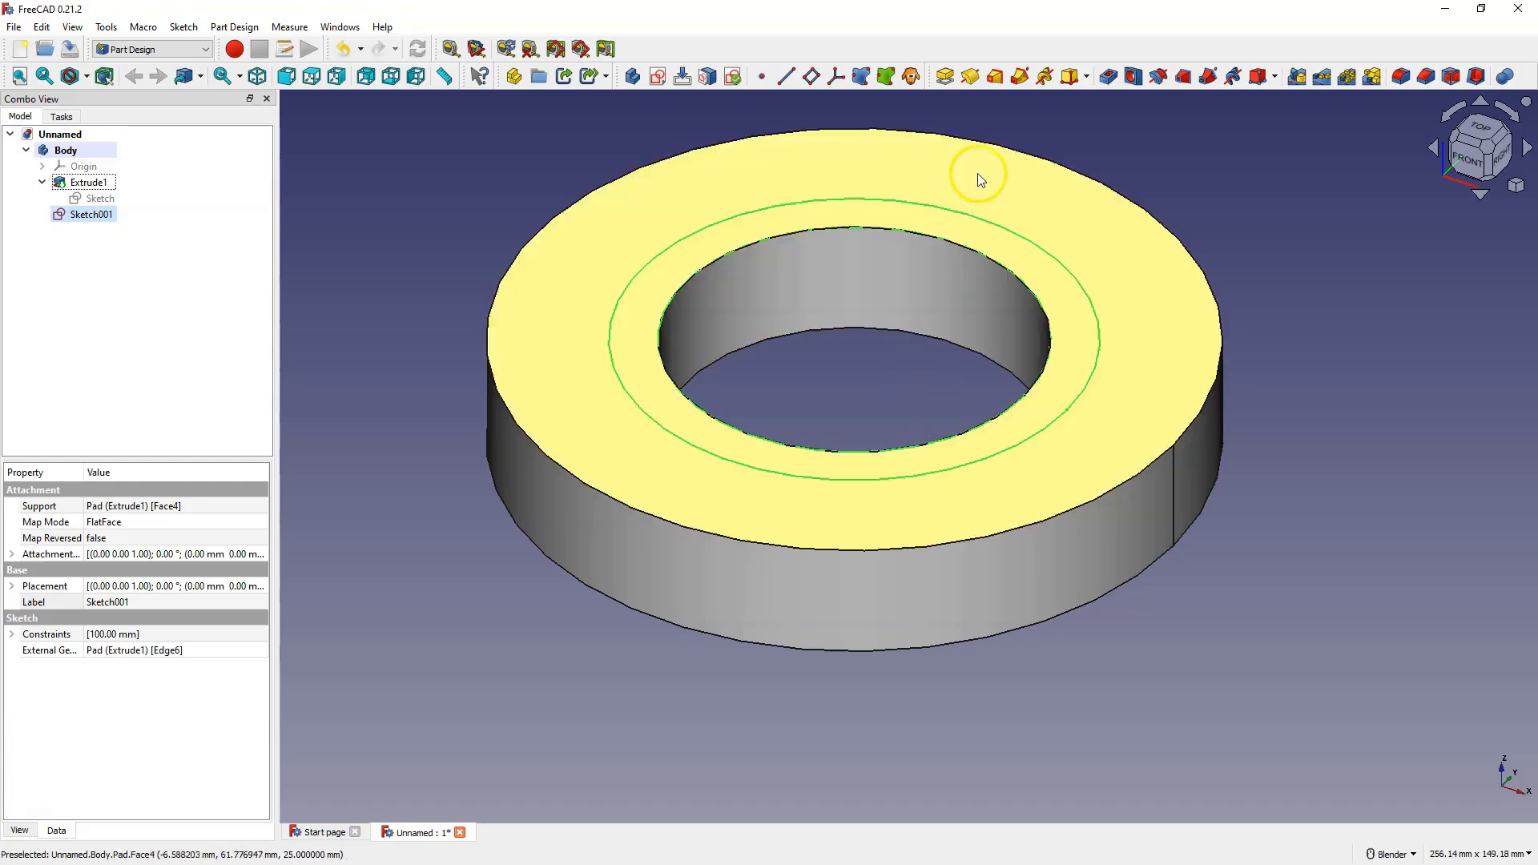
Pad the new ring sketch to a length of 100 mm to form the pipe
{"action": "left_click", "coordinate": [945, 78]}
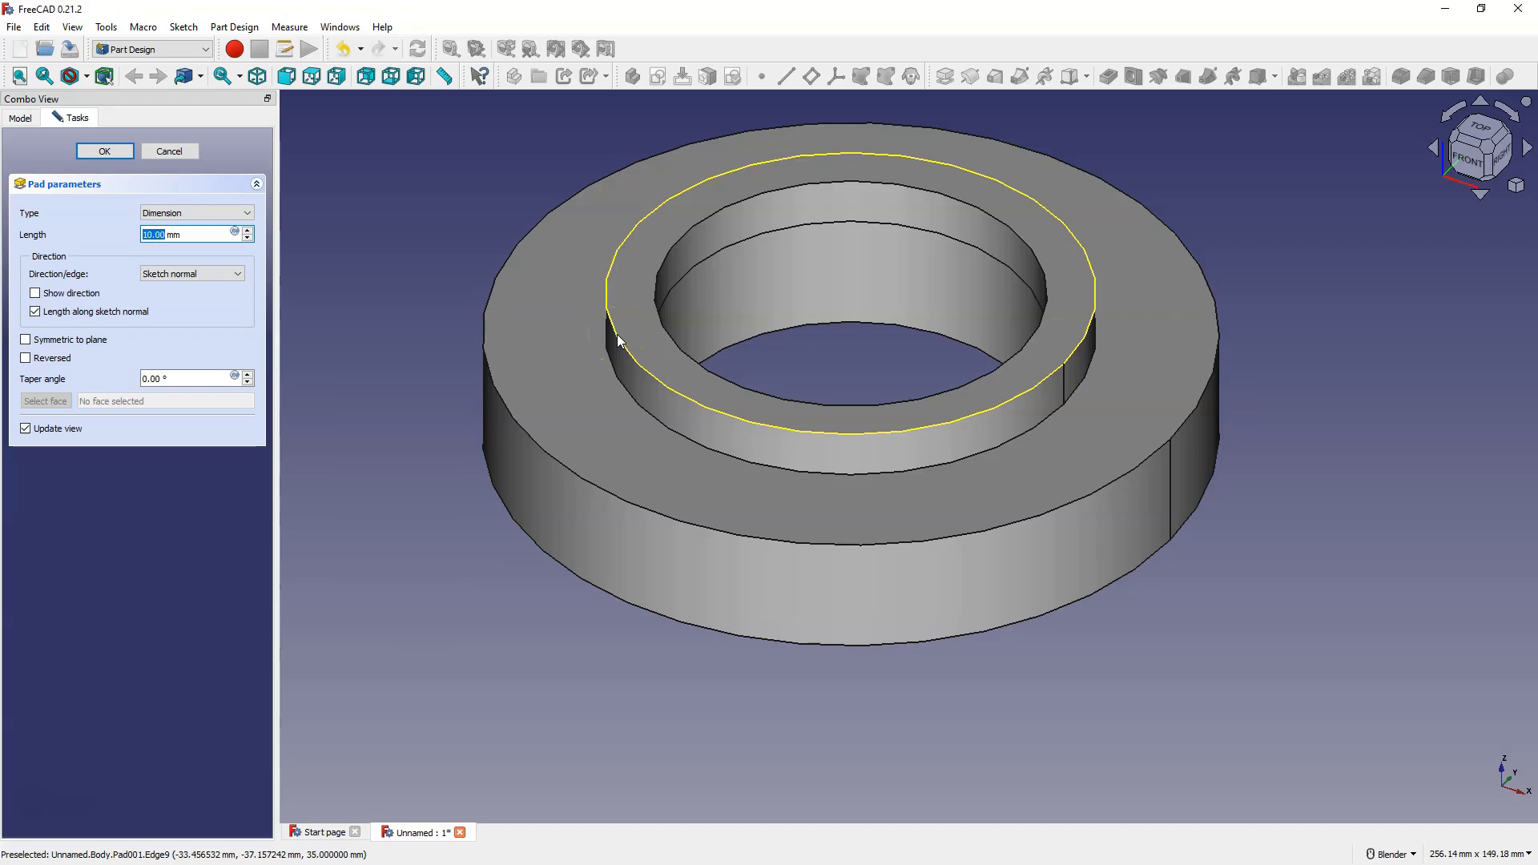
{"action": "type", "text": "10"}
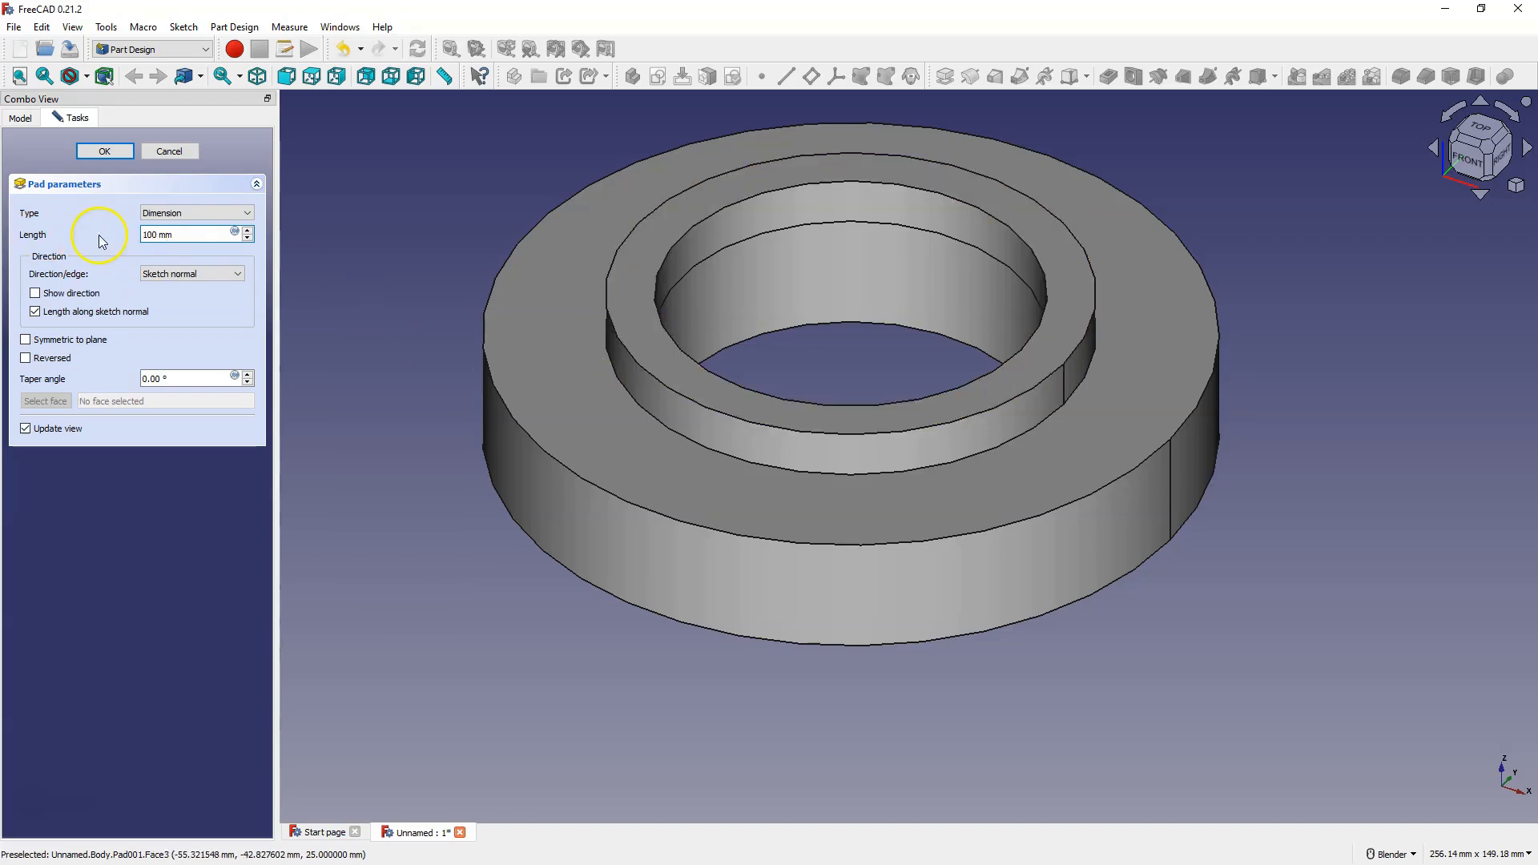
{"action": "scroll", "coordinate": [755, 508], "scroll_direction": "down", "scroll_amount": 5}
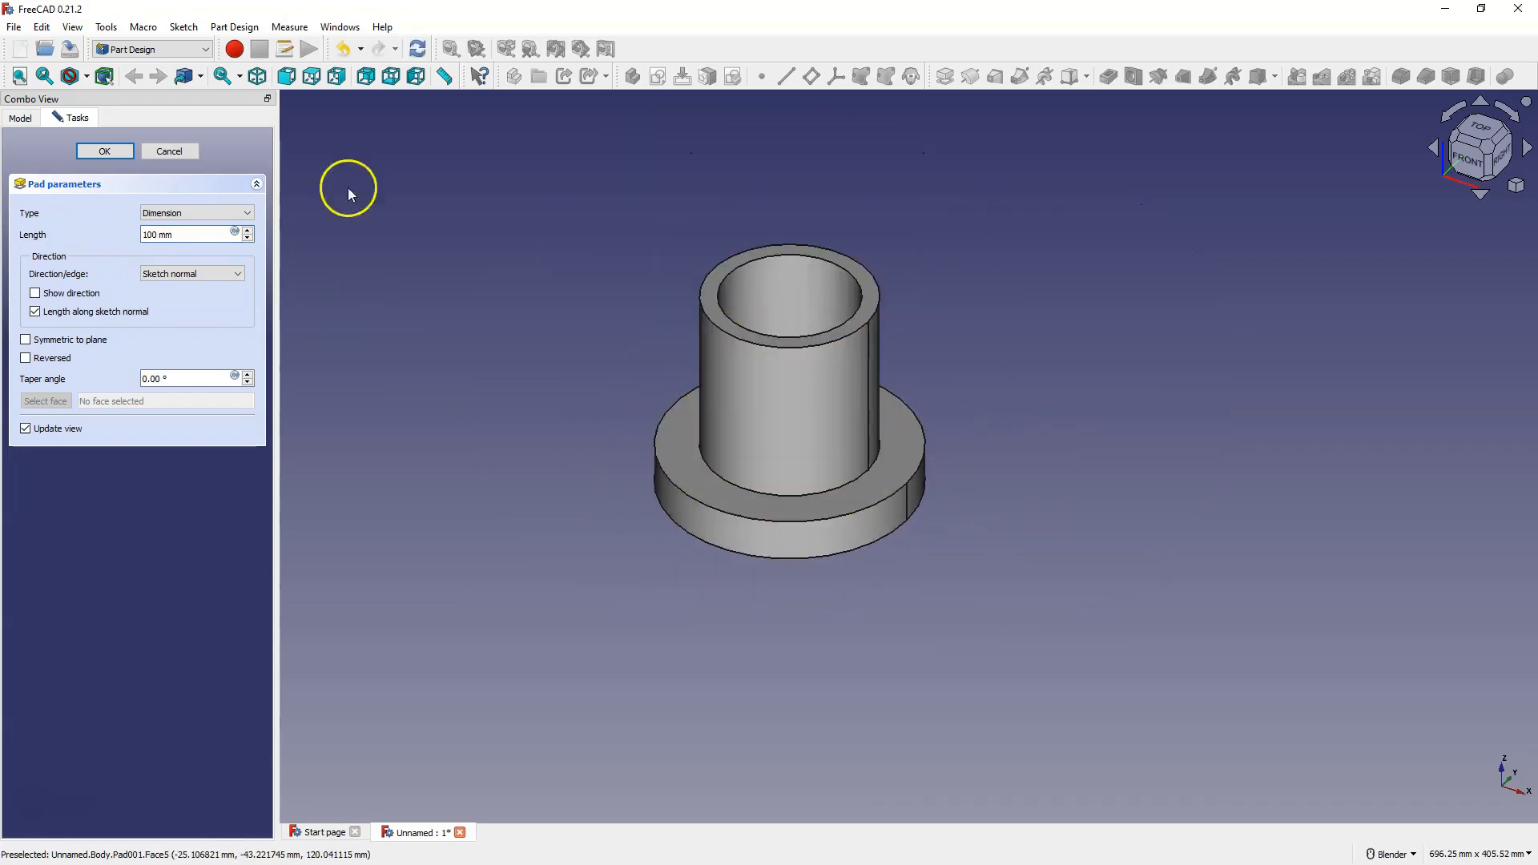
{"action": "left_click", "coordinate": [105, 152]}
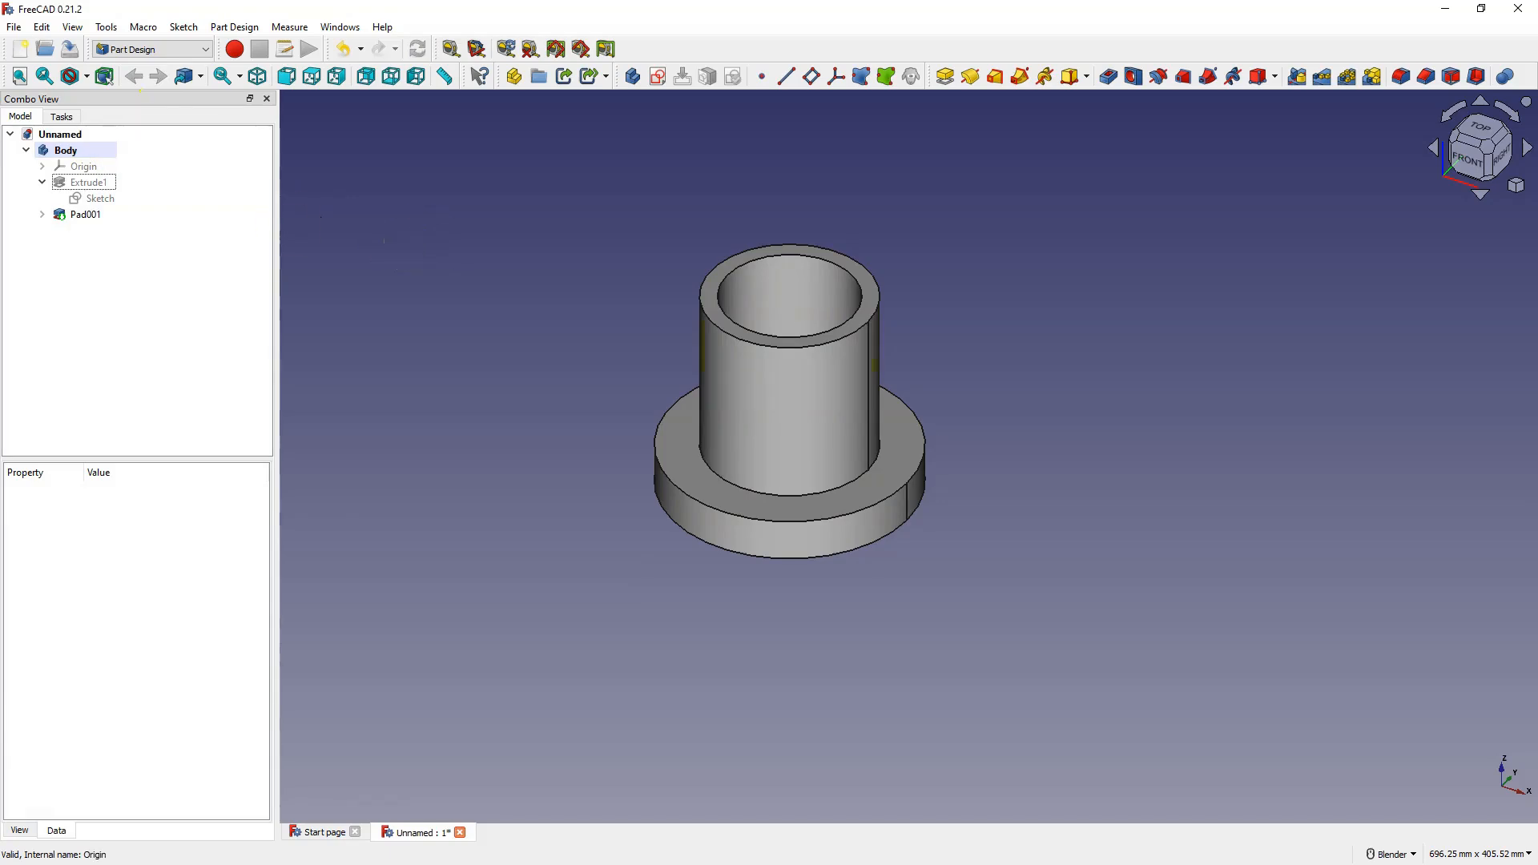
Set the Extrude1 flange pad's length to 30 mm
{"action": "left_click", "coordinate": [79, 216]}
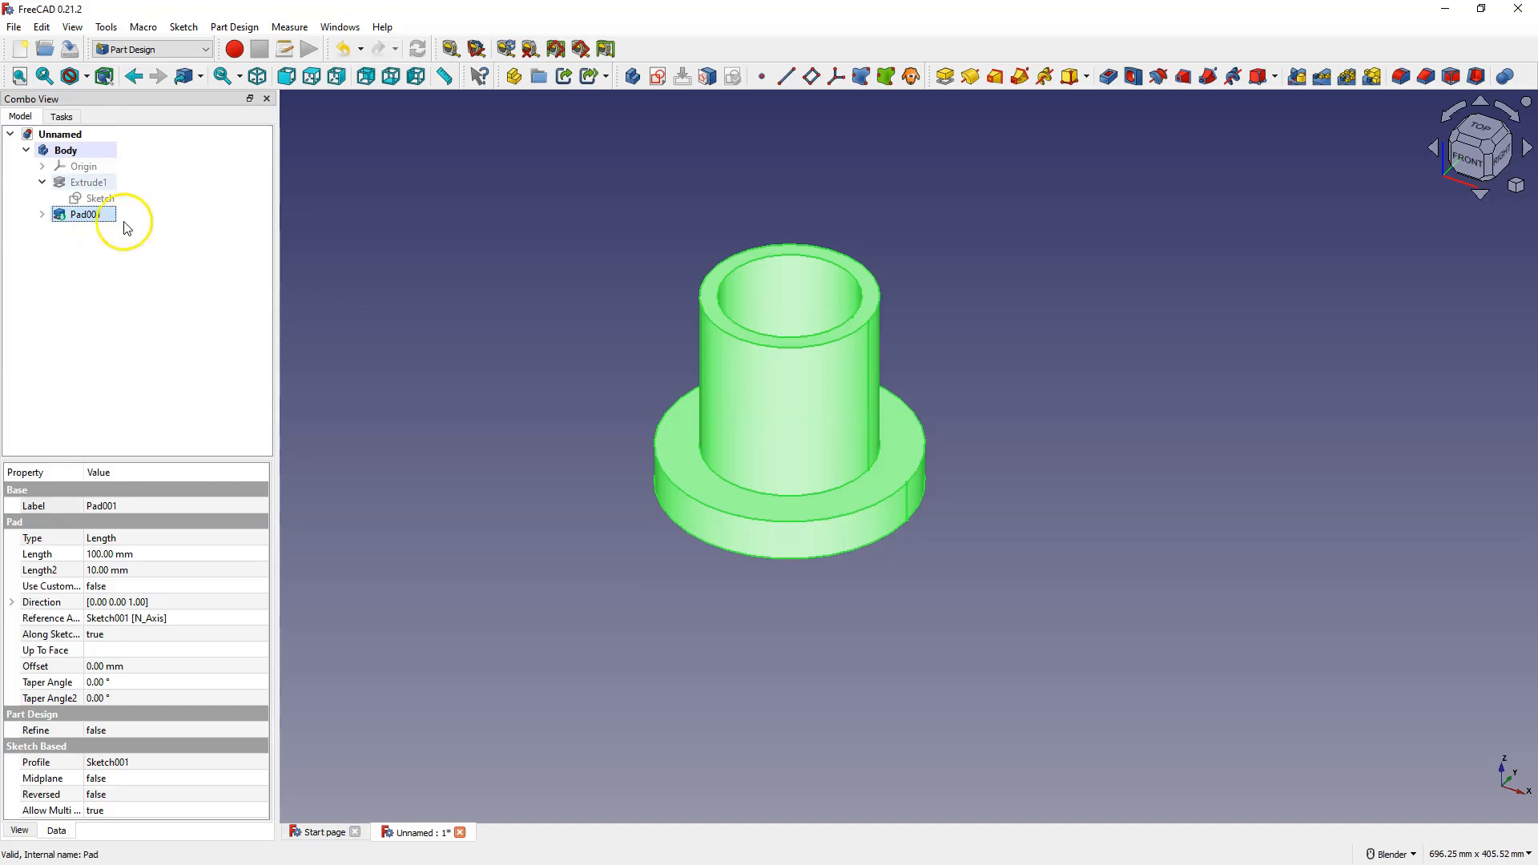
{"action": "left_click", "coordinate": [92, 184]}
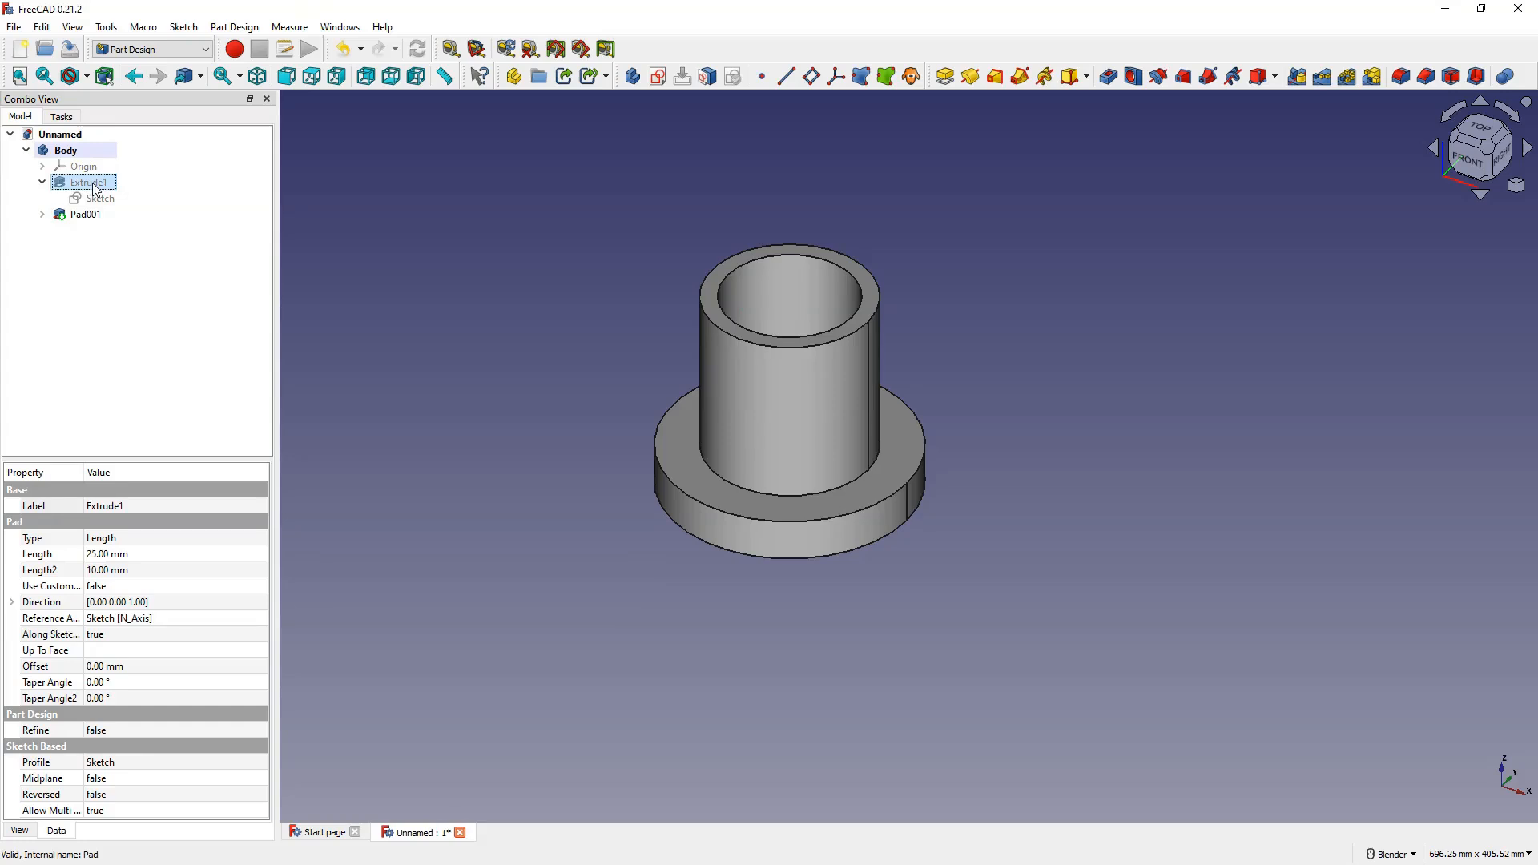
{"action": "double_click", "coordinate": [91, 183]}
{"action": "left_click", "coordinate": [136, 250]}
{"action": "type", "text": "30"}
{"action": "left_click", "coordinate": [105, 151]}
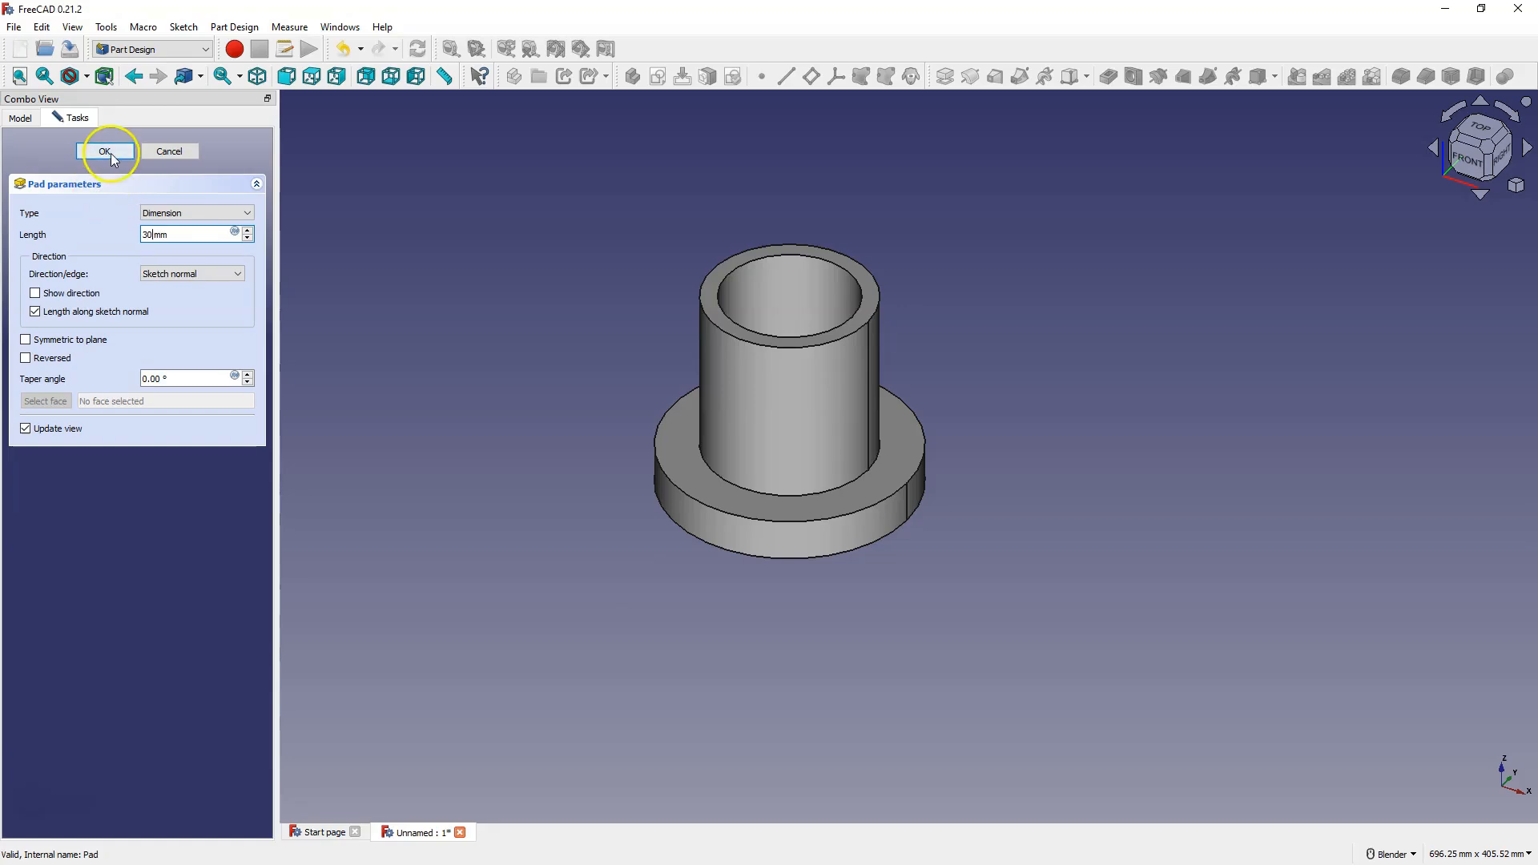
{"action": "left_click", "coordinate": [631, 503]}
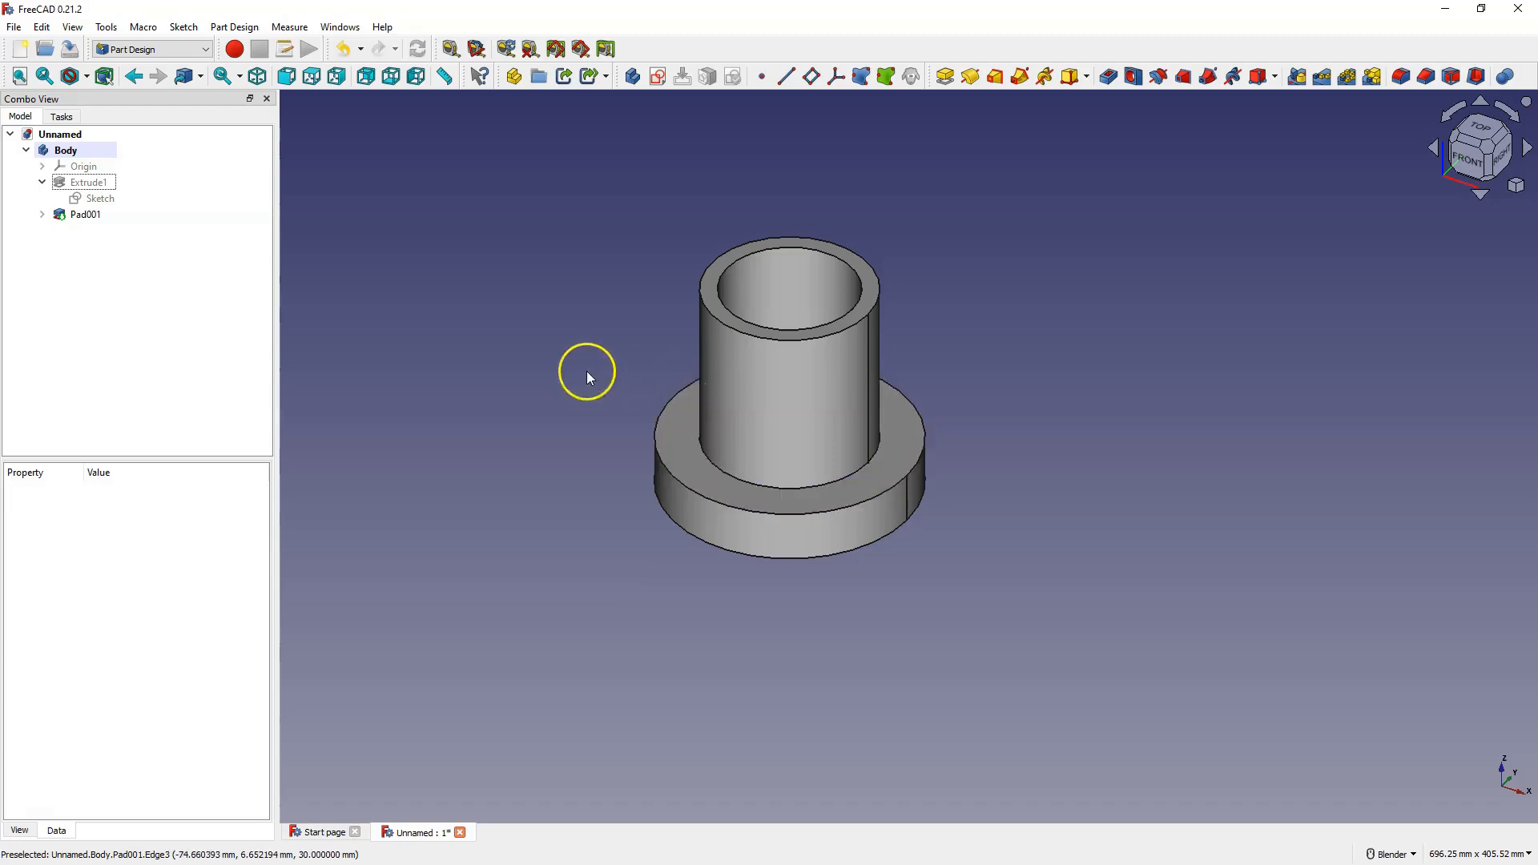
Set the outer circle's diameter in the Extrude1 sketch to 170 mm and close the sketch
{"action": "double_click", "coordinate": [96, 198]}
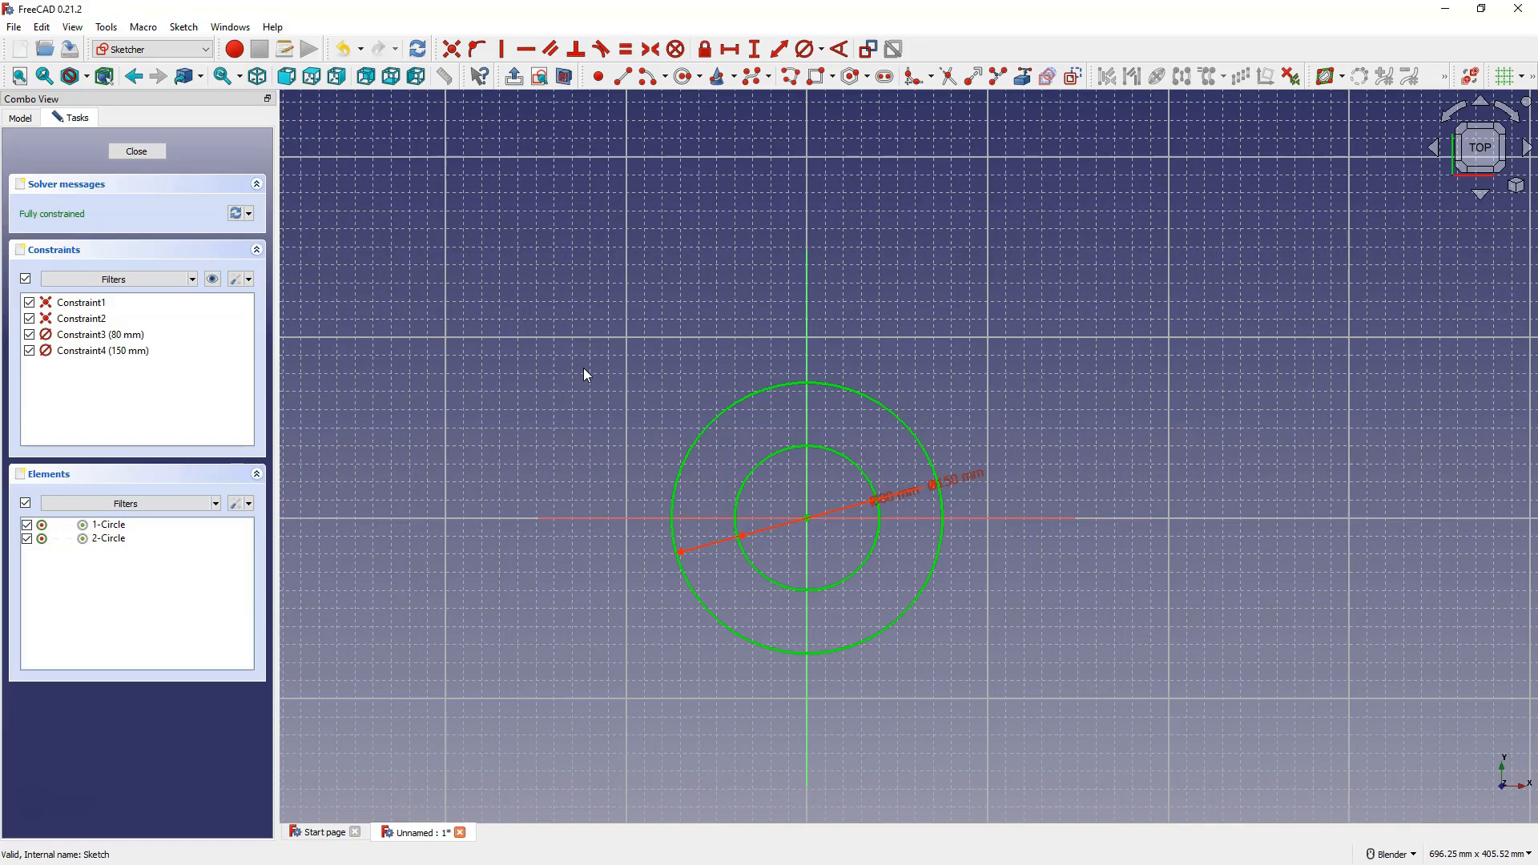
{"action": "left_click", "coordinate": [652, 401]}
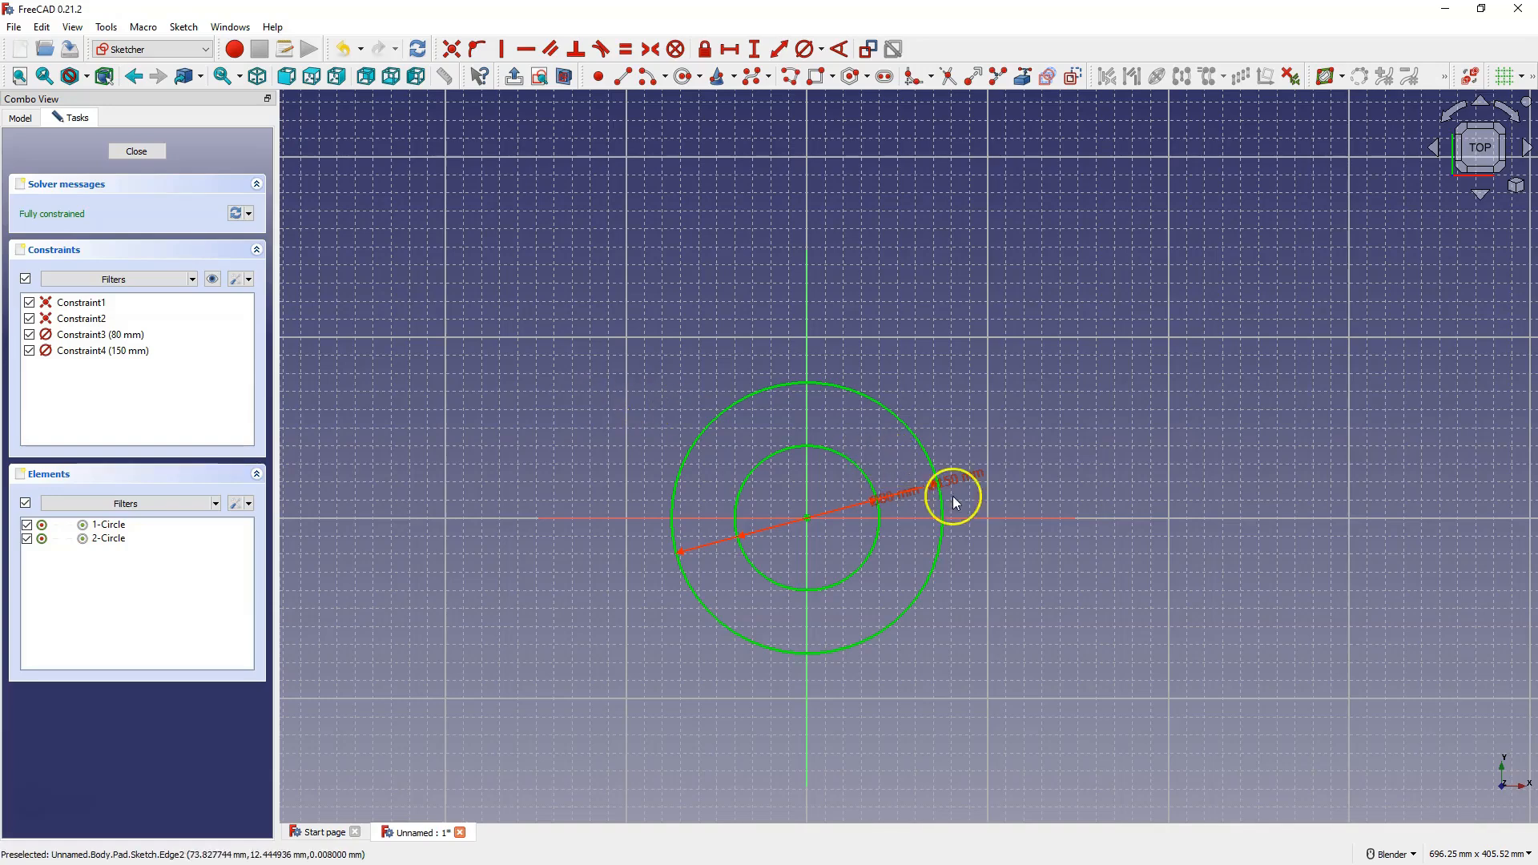
{"action": "left_click_drag", "start_coordinate": [964, 479], "coordinate": [969, 547]}
{"action": "double_click", "coordinate": [970, 553]}
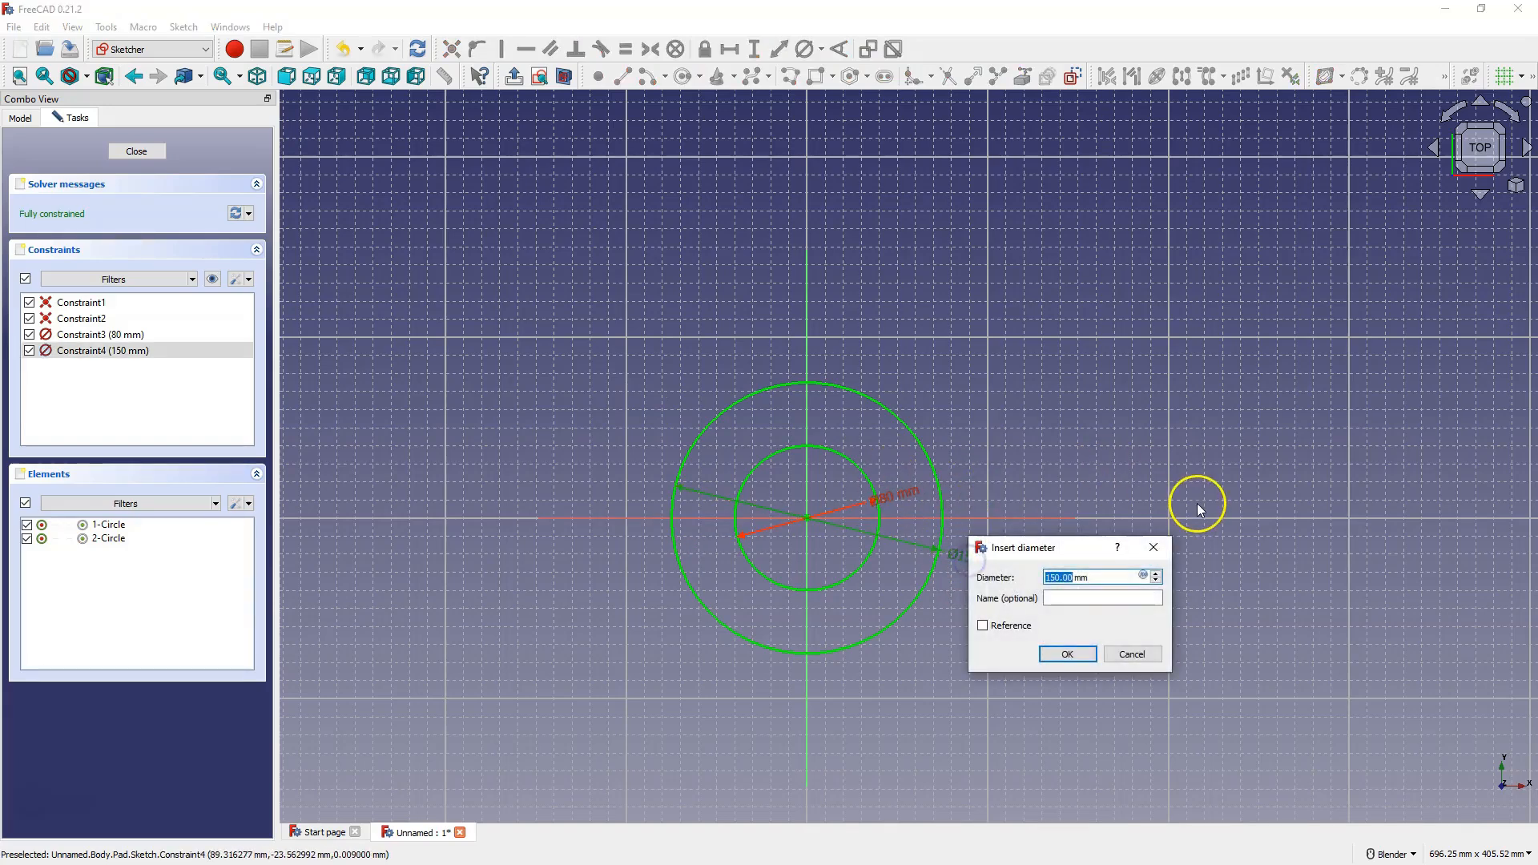
{"action": "type", "text": "170"}
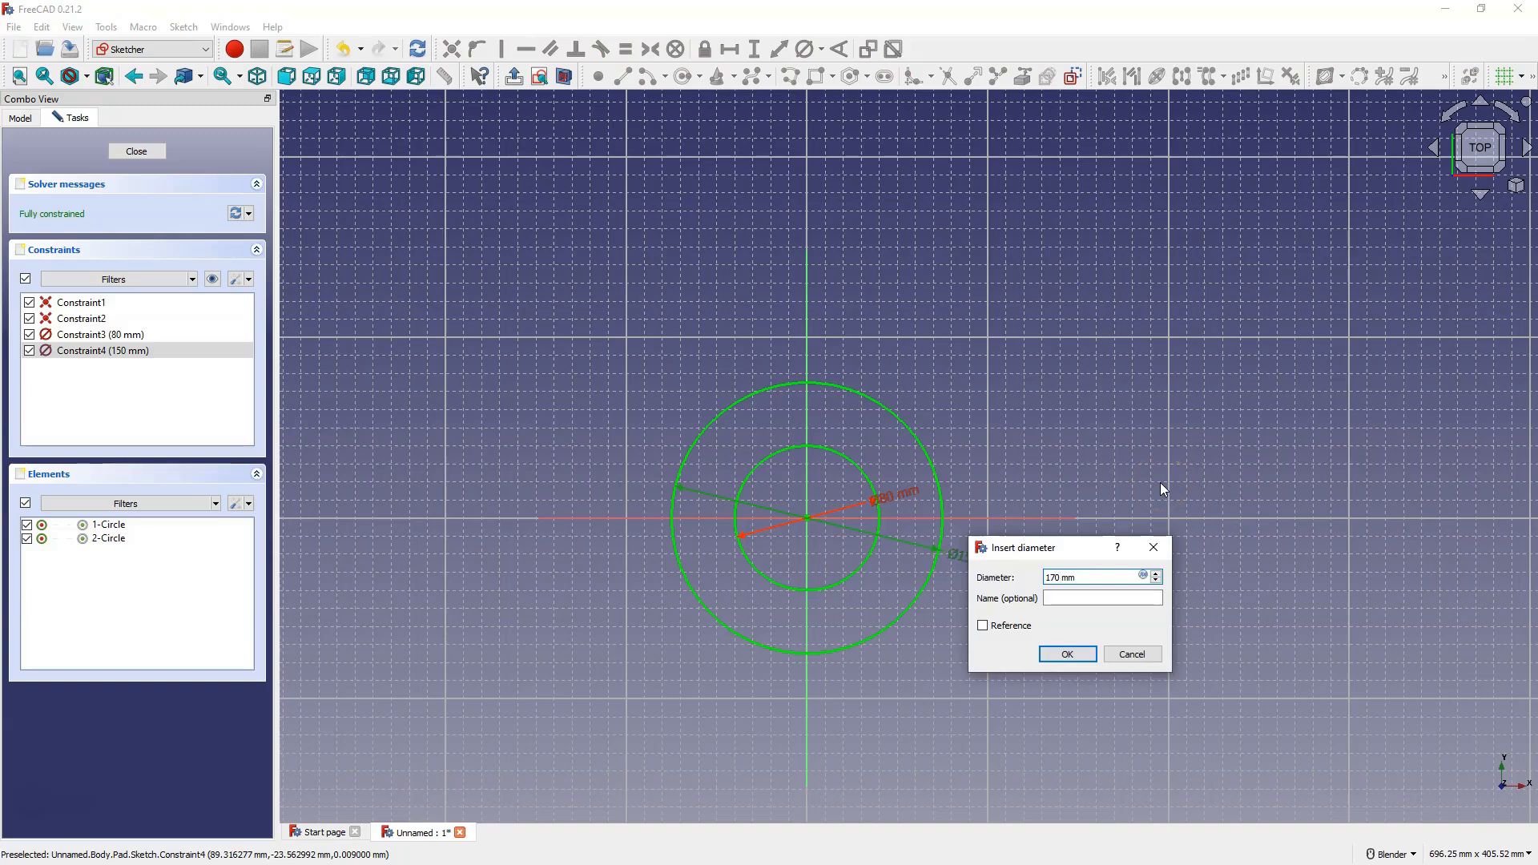
{"action": "key", "text": "Return"}
{"action": "left_click", "coordinate": [1047, 431]}
{"action": "left_click", "coordinate": [135, 150]}
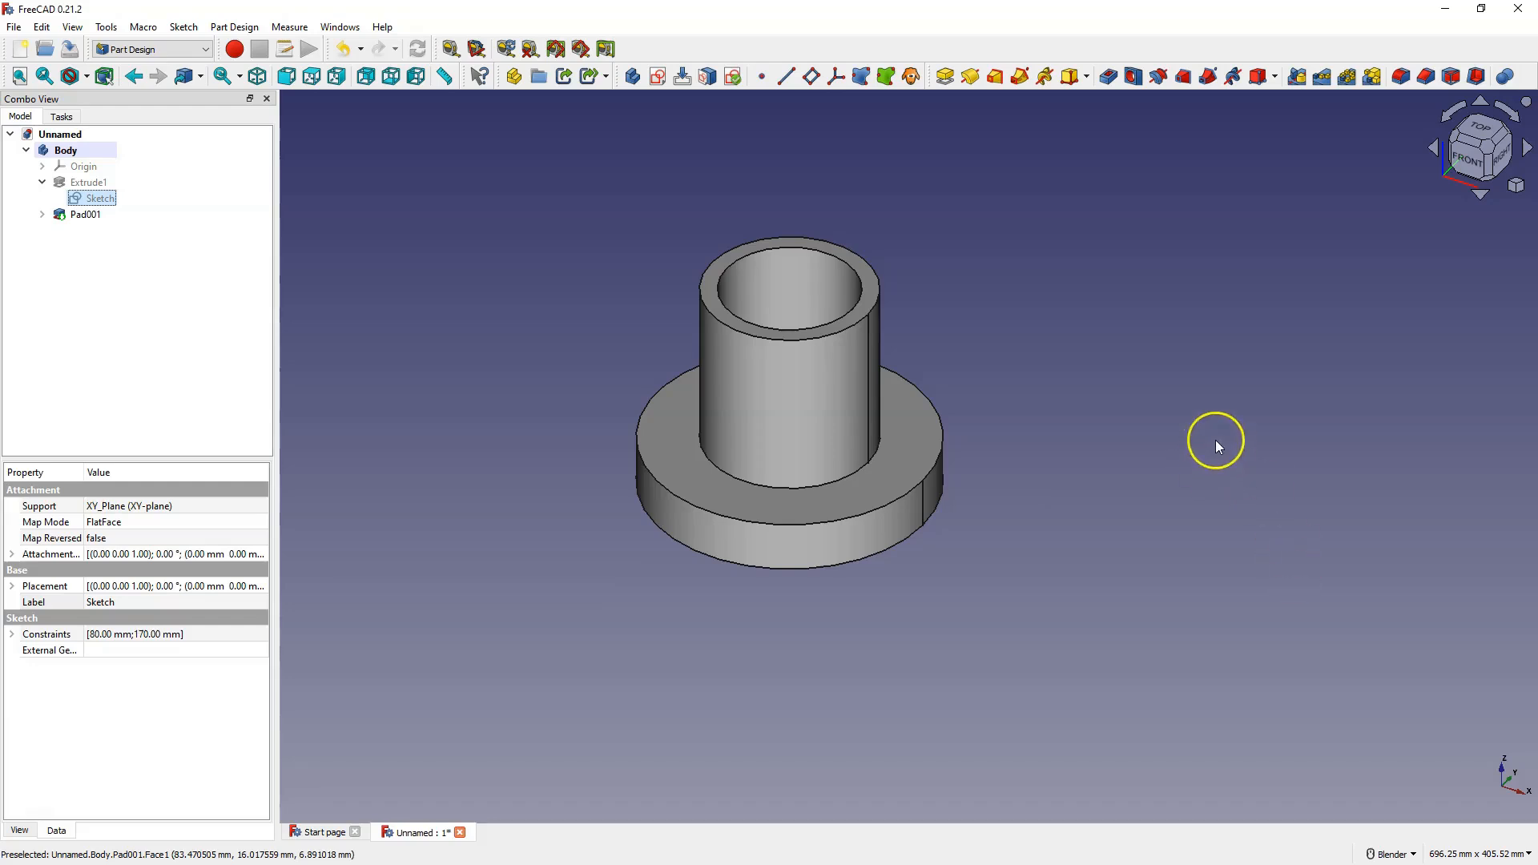
Start a sketch on the flange's upper face and draw a small circle centred on the vertical axis, about 67 mm above the origin
{"action": "left_click", "coordinate": [920, 443]}
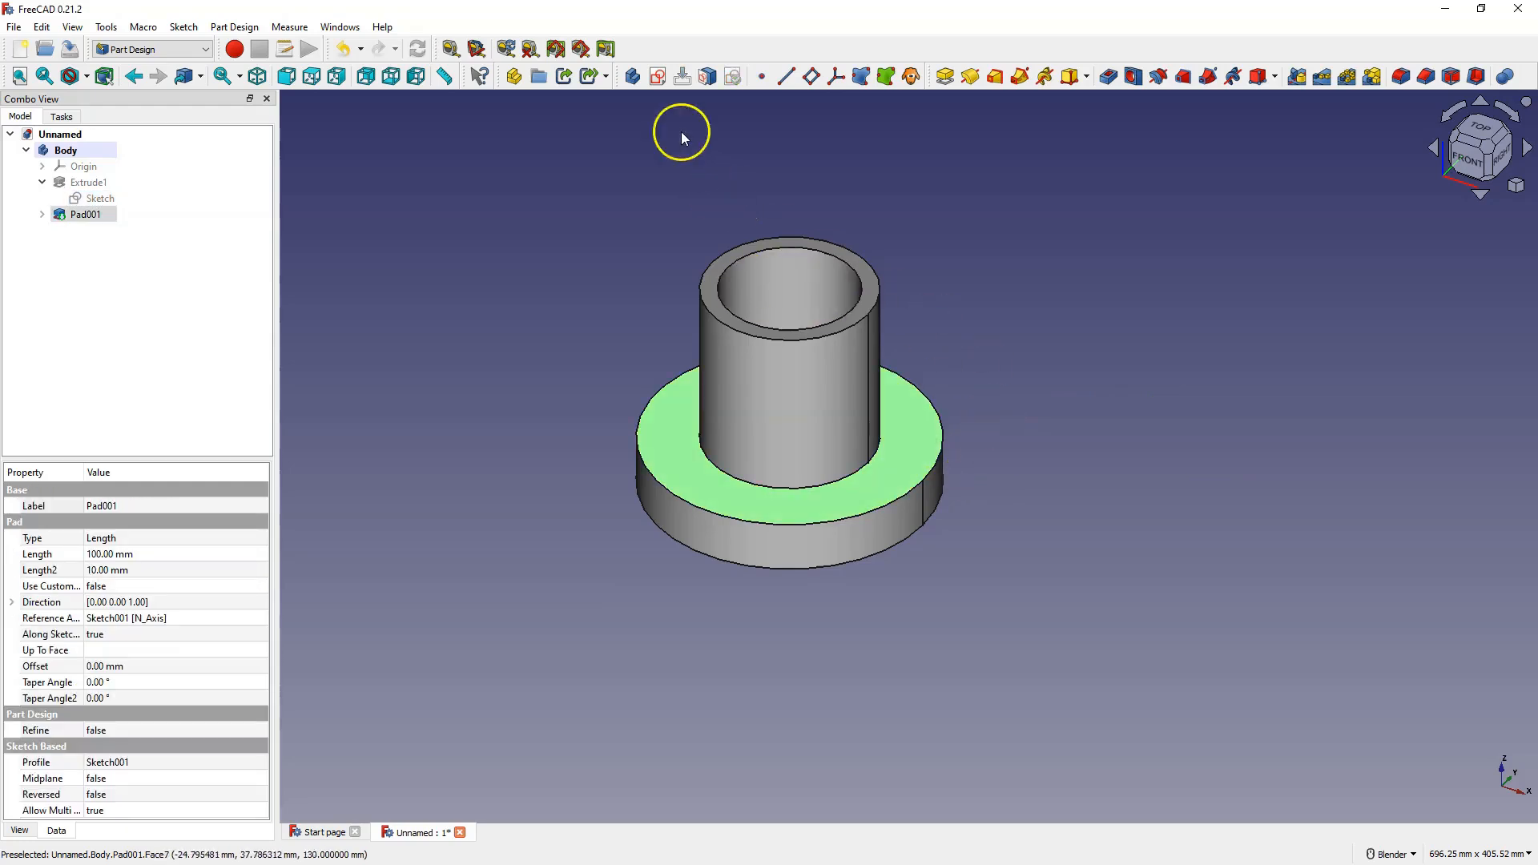
{"action": "left_click", "coordinate": [656, 80]}
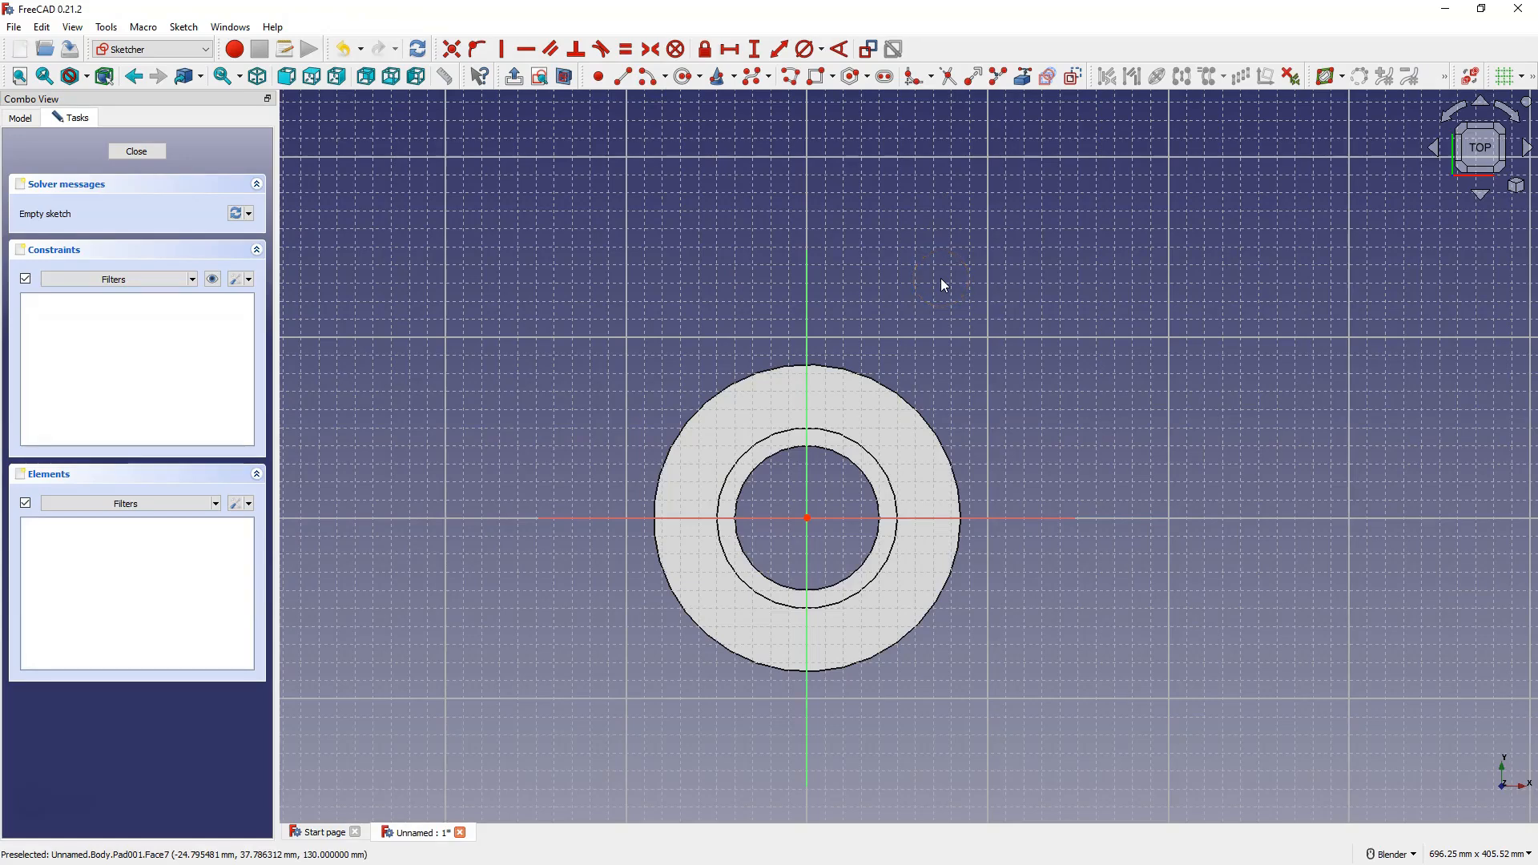
{"action": "left_click", "coordinate": [685, 76]}
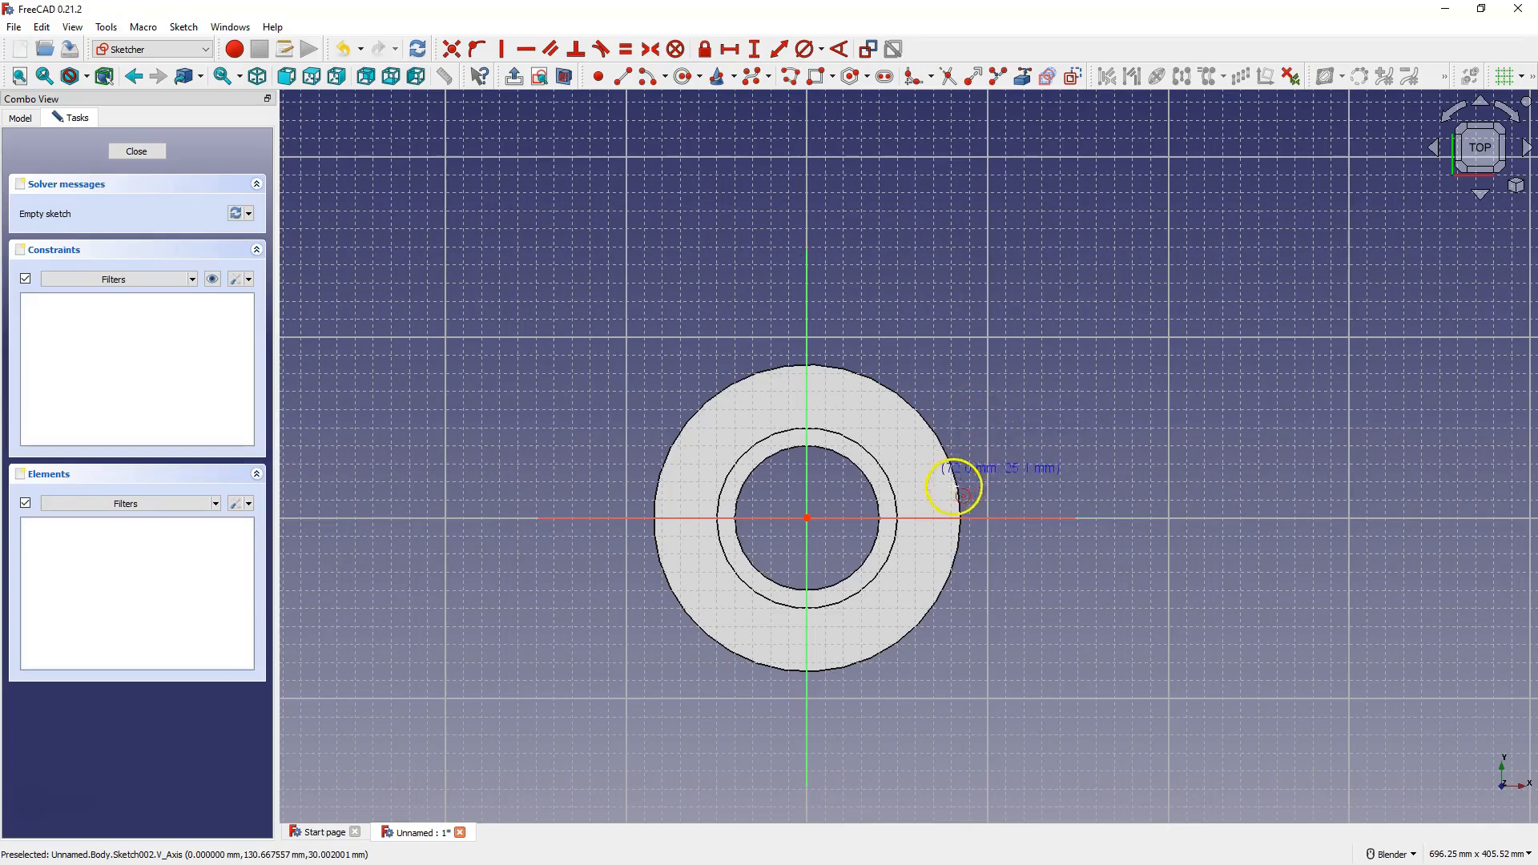
{"action": "left_click", "coordinate": [807, 398]}
{"action": "left_click", "coordinate": [820, 406]}
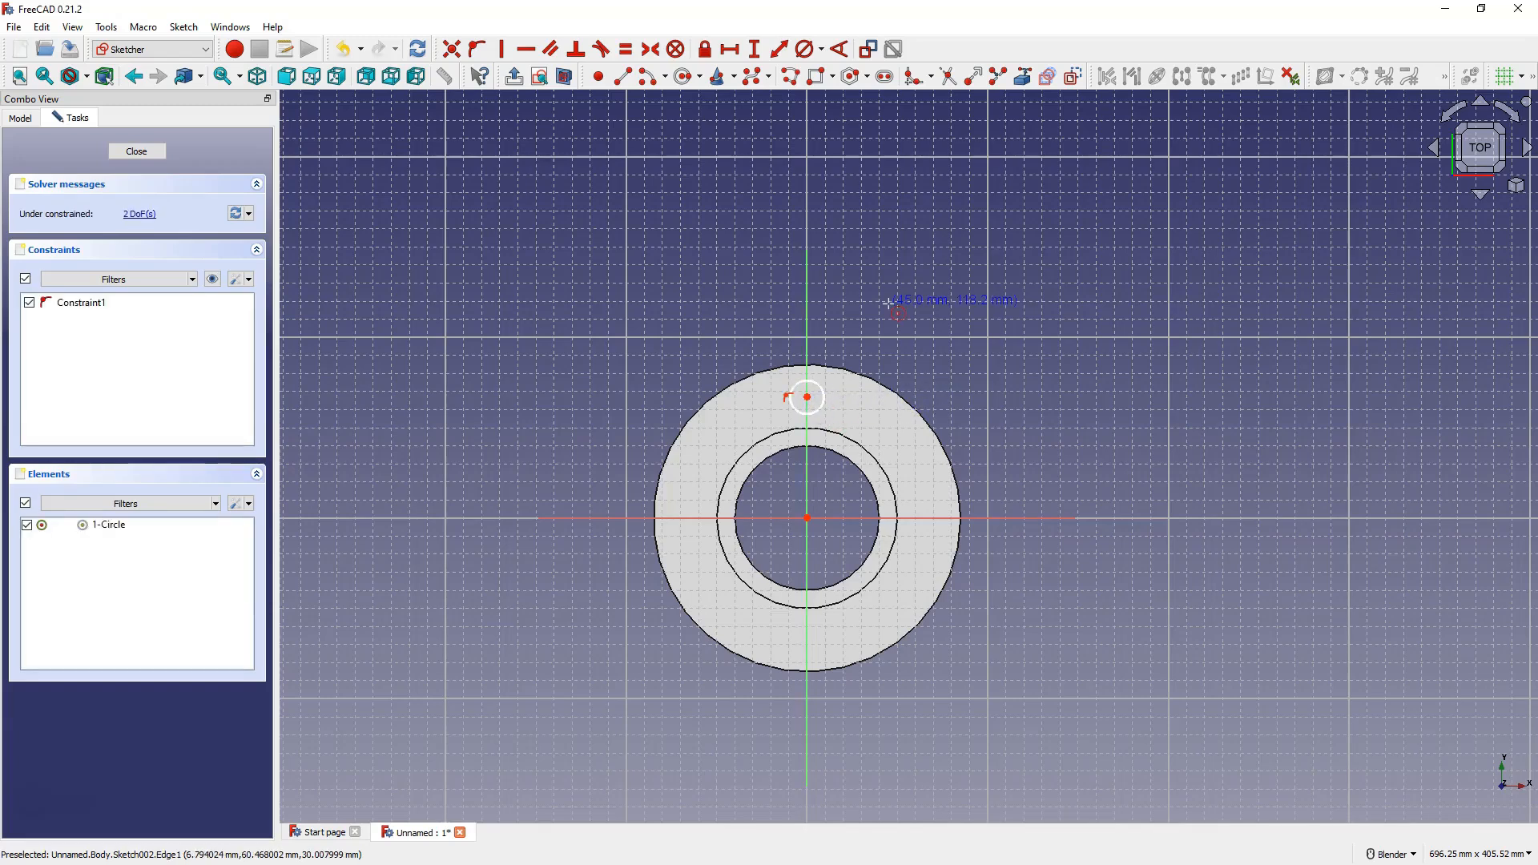
Constrain the small circle's diameter to 9 mm
{"action": "left_click", "coordinate": [805, 50]}
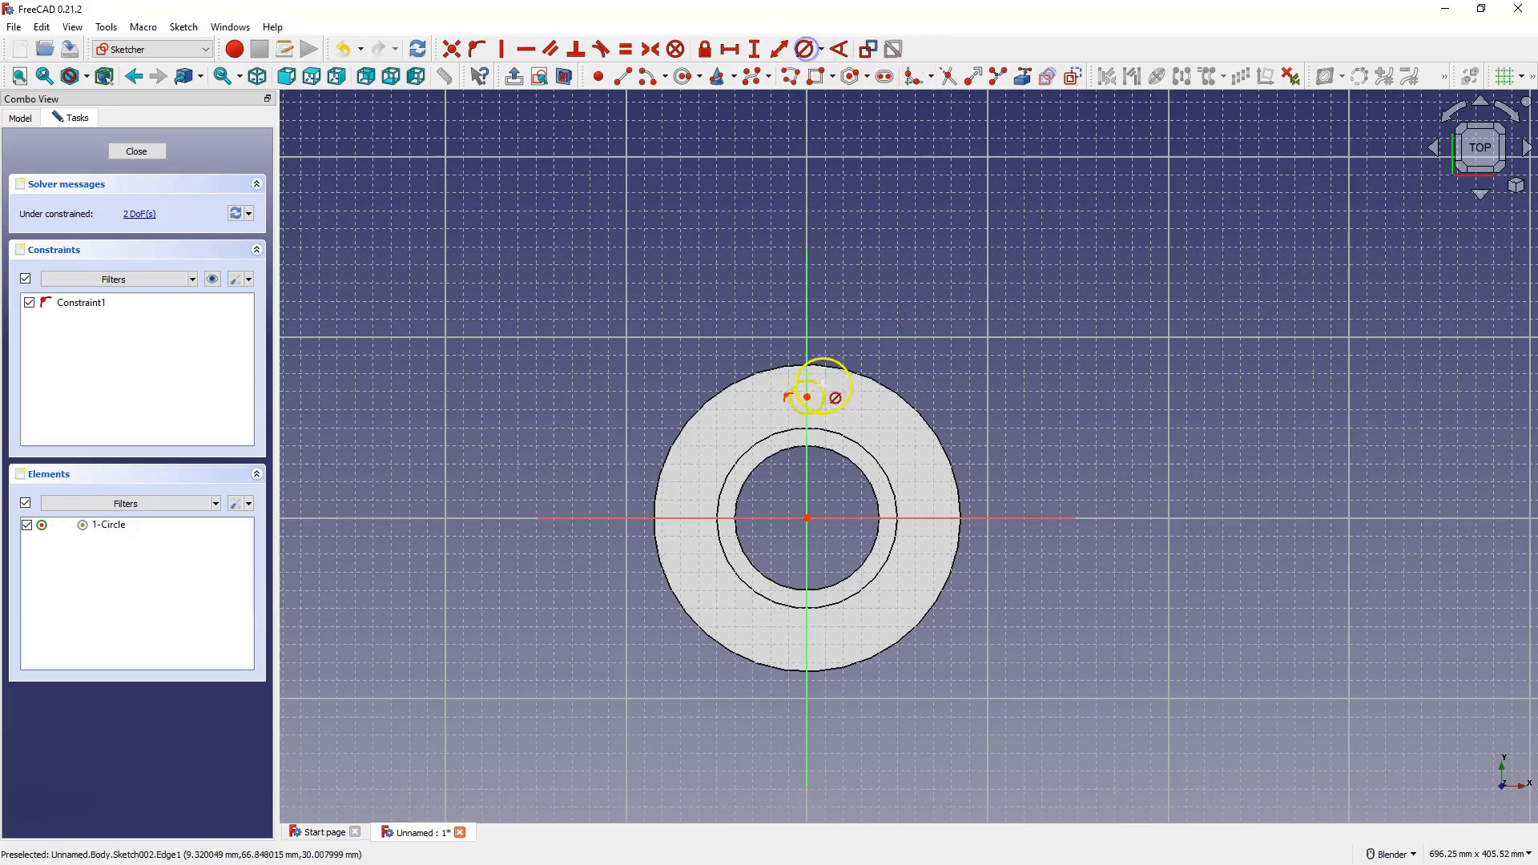
{"action": "left_click", "coordinate": [822, 395]}
{"action": "type", "text": "9"}
{"action": "key", "text": "Return"}
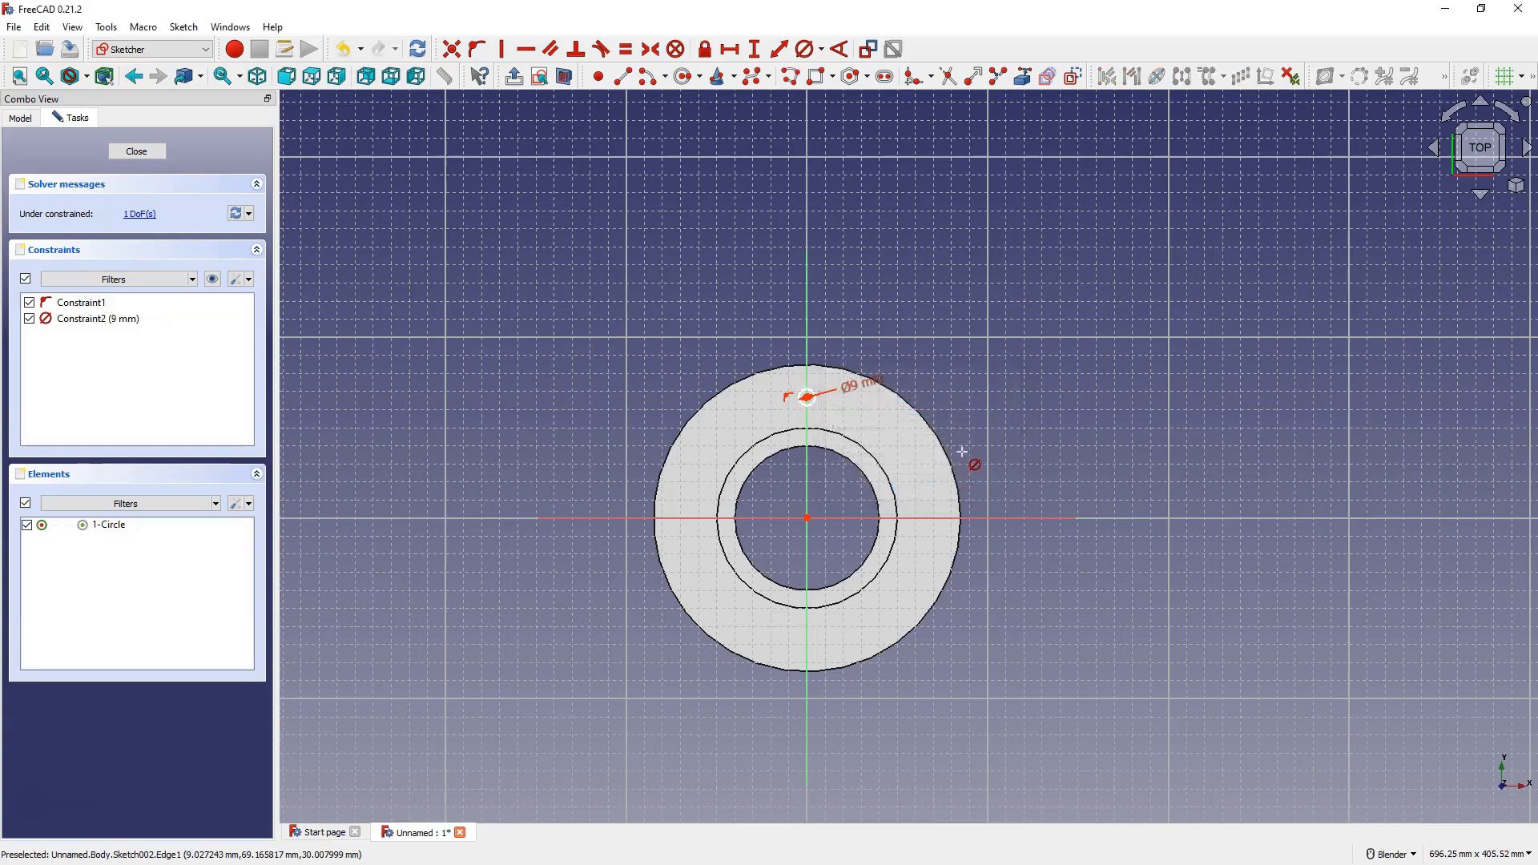
Constrain the vertical distance between the small circle's centre and the origin to 65 mm, and close the sketch
{"action": "left_click", "coordinate": [765, 51]}
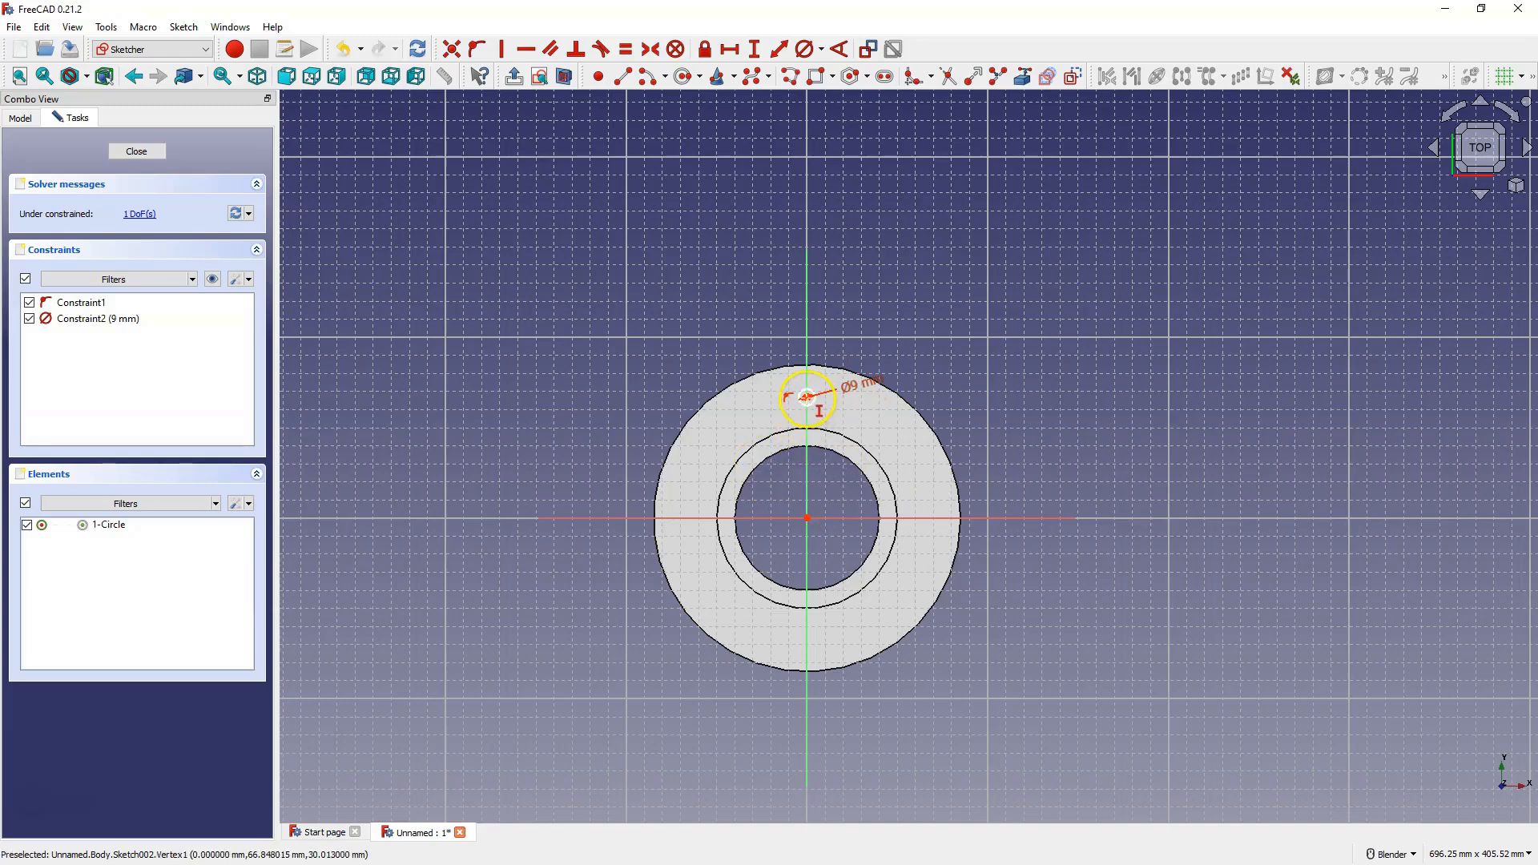
{"action": "scroll", "coordinate": [807, 396], "scroll_direction": "up", "scroll_amount": 7}
{"action": "scroll", "coordinate": [807, 394], "scroll_direction": "down", "scroll_amount": 5}
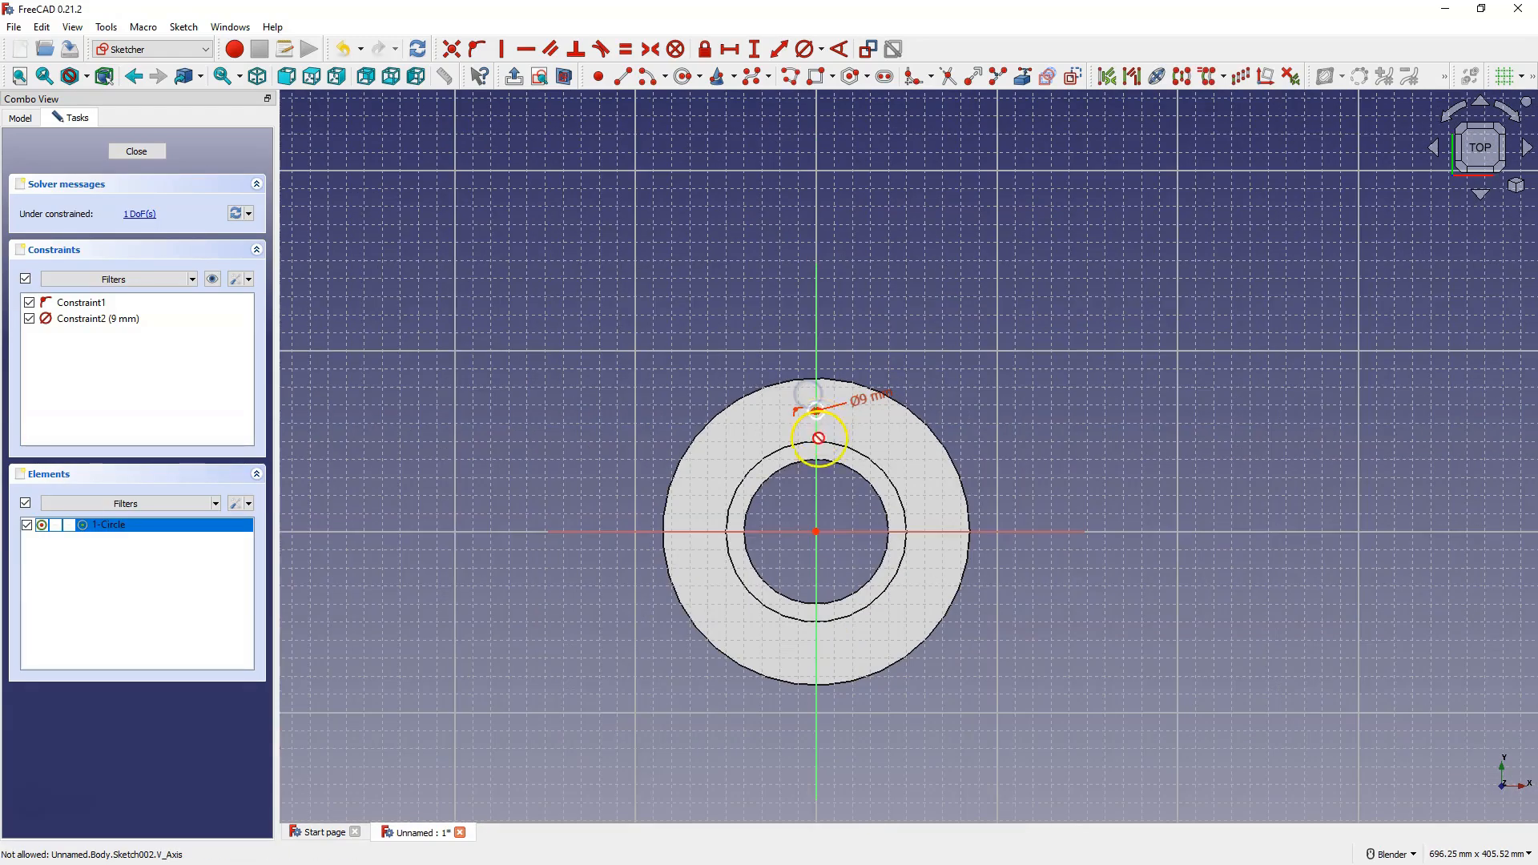
{"action": "left_click", "coordinate": [816, 532]}
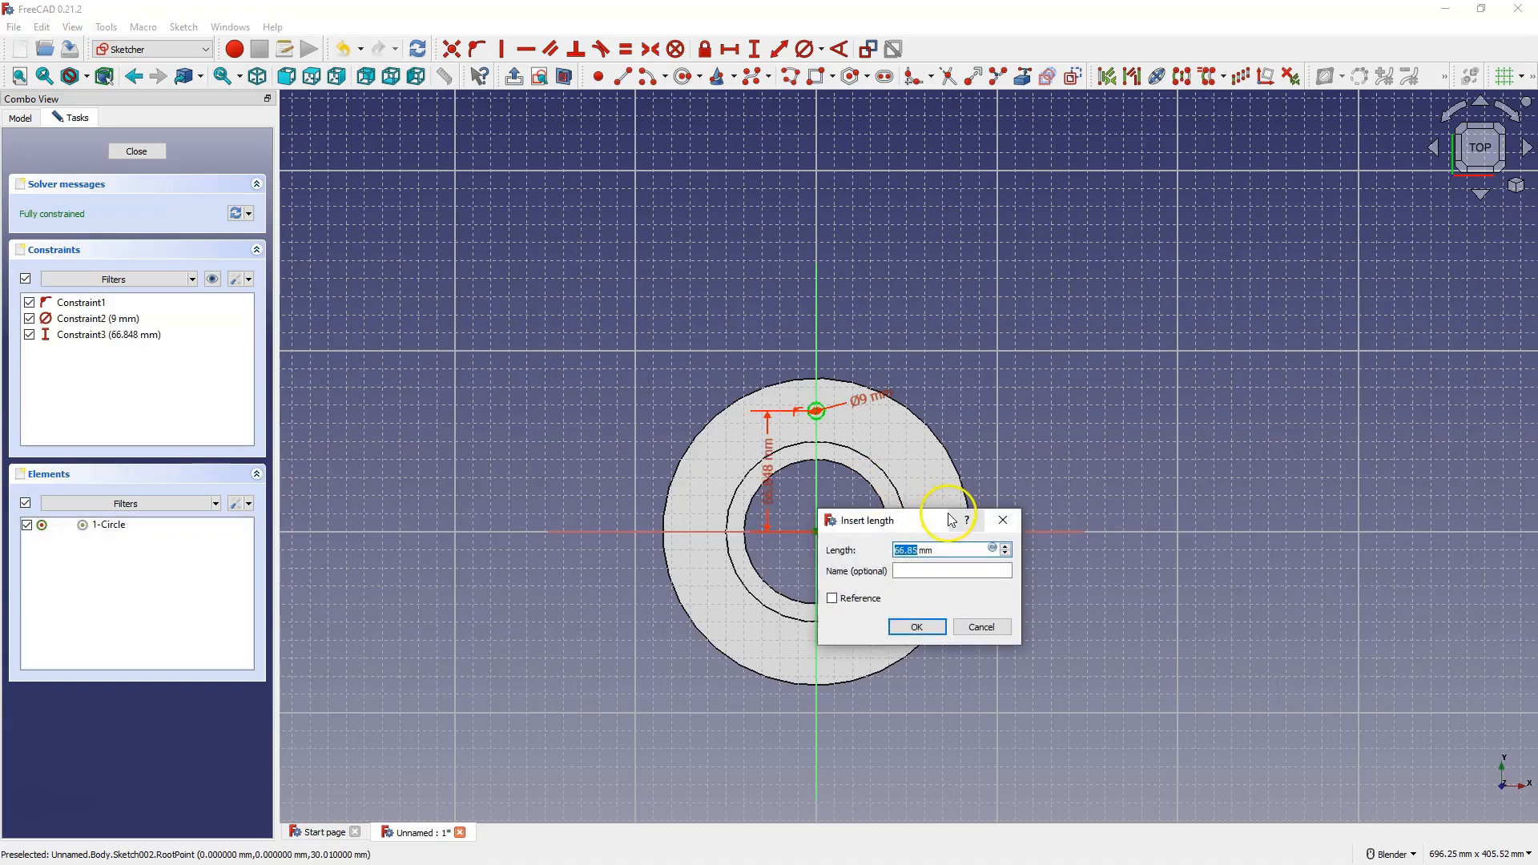
{"action": "type", "text": "65"}
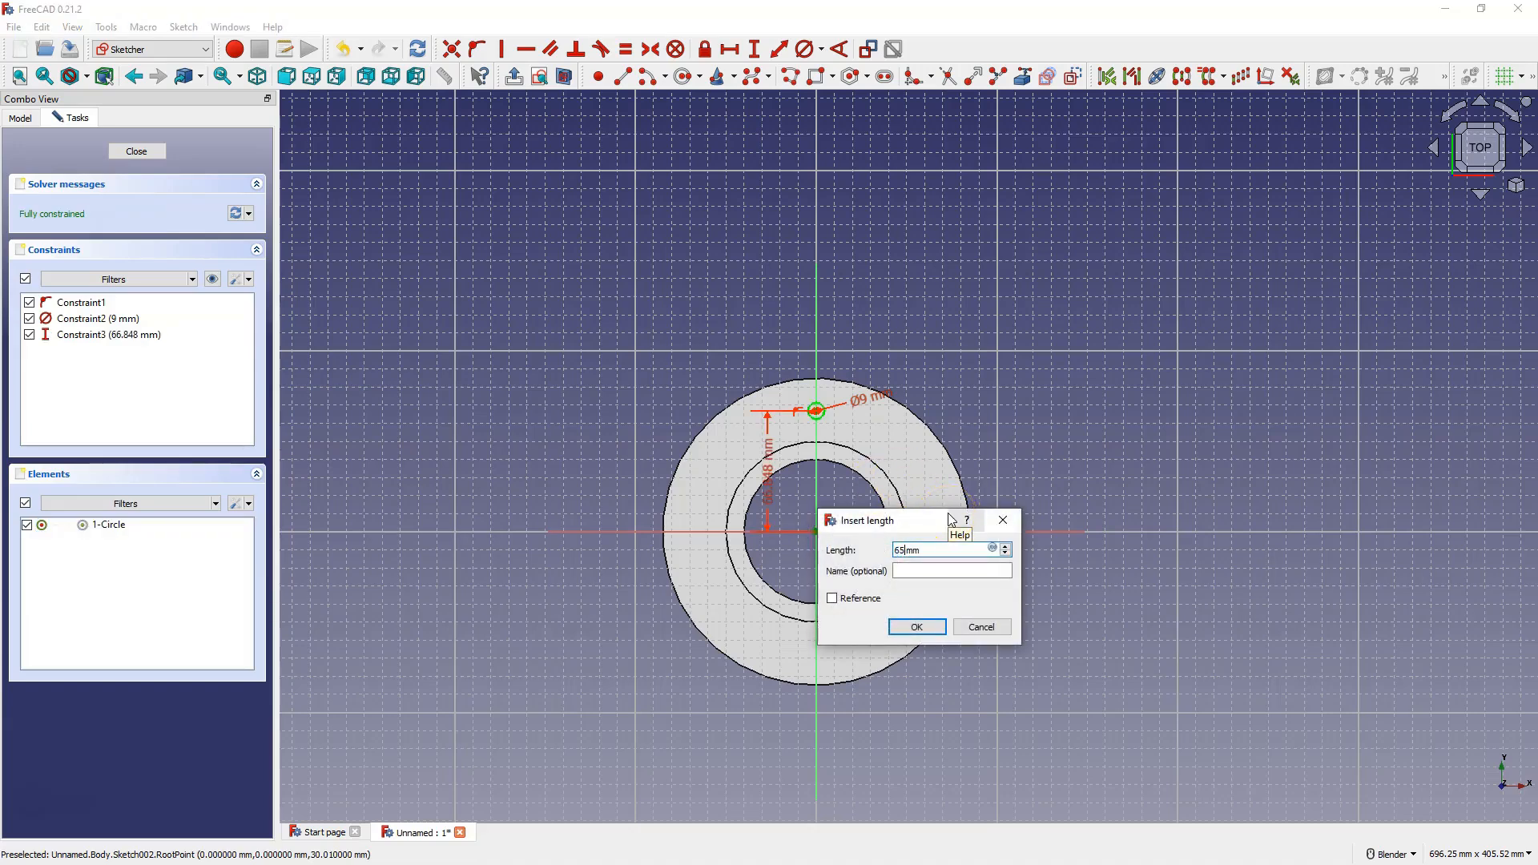
{"action": "key", "text": "Return"}
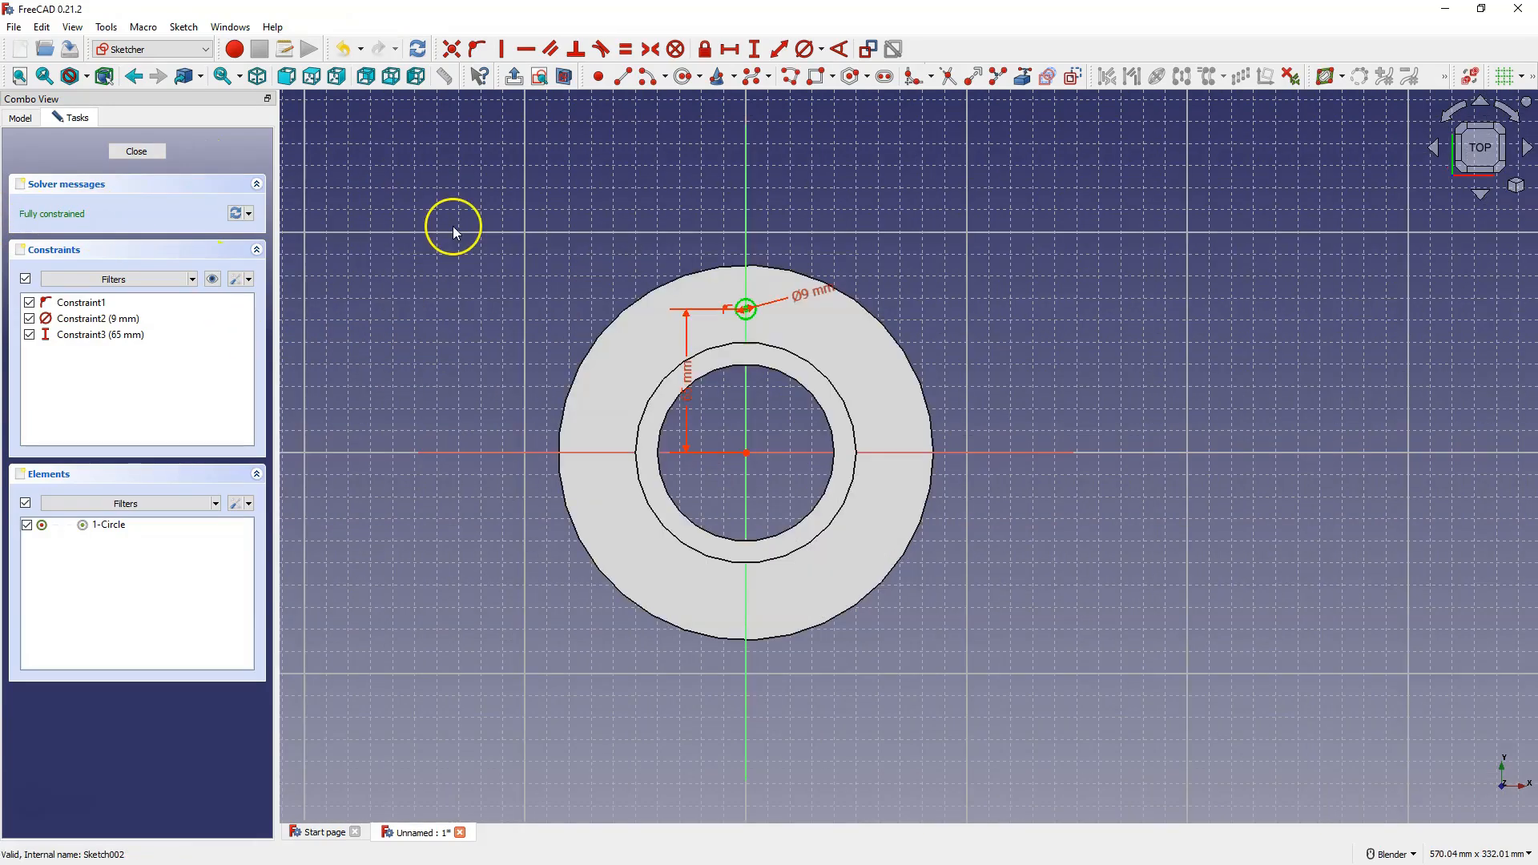
{"action": "left_click", "coordinate": [143, 154]}
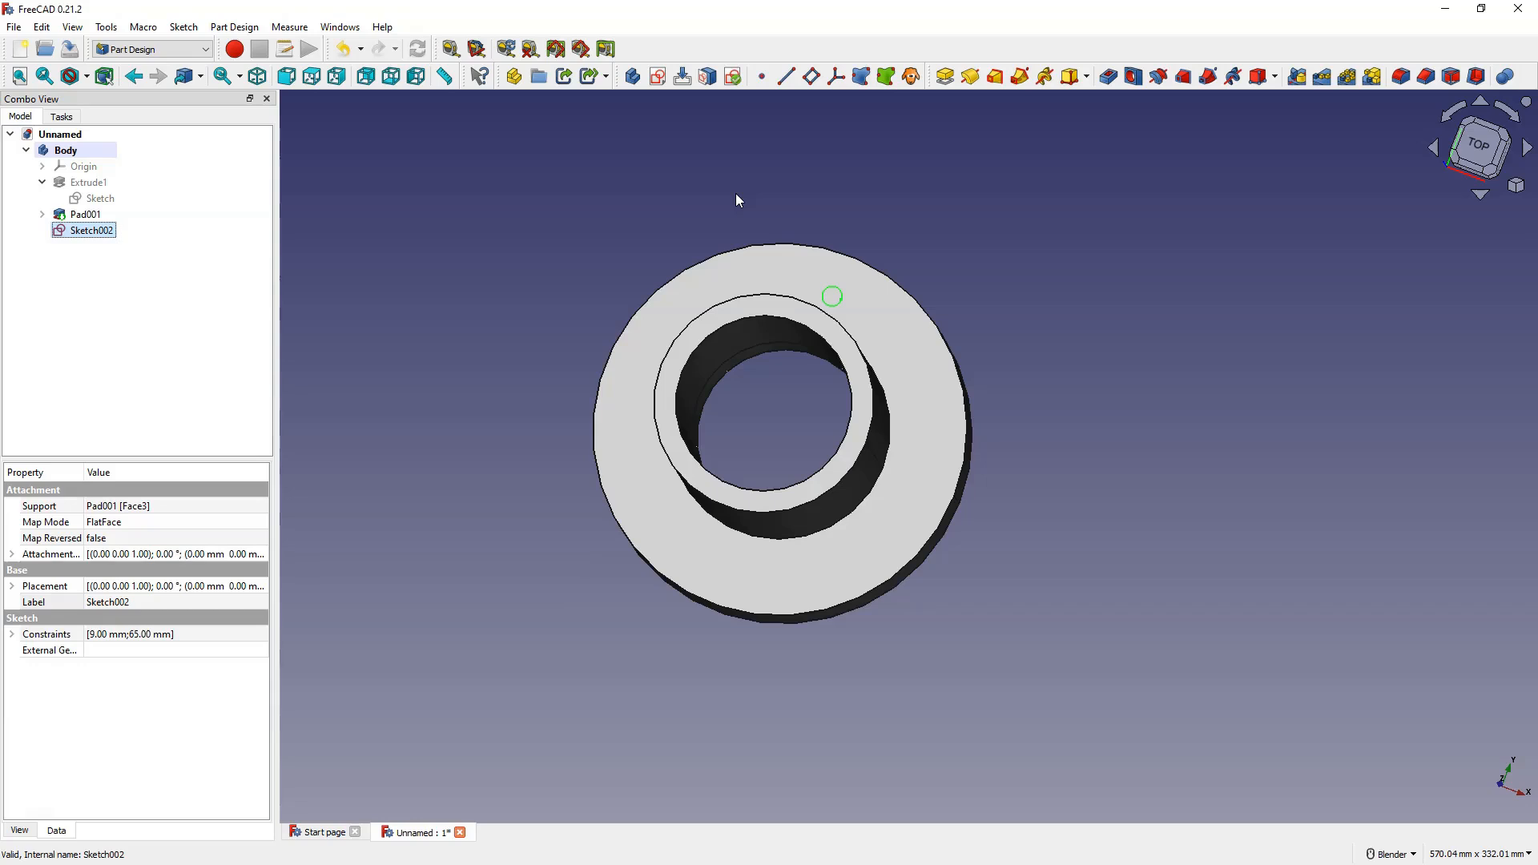
Pocket the 9 mm circle sketch through all to cut the bolt hole in the flange
{"action": "left_click", "coordinate": [1107, 78]}
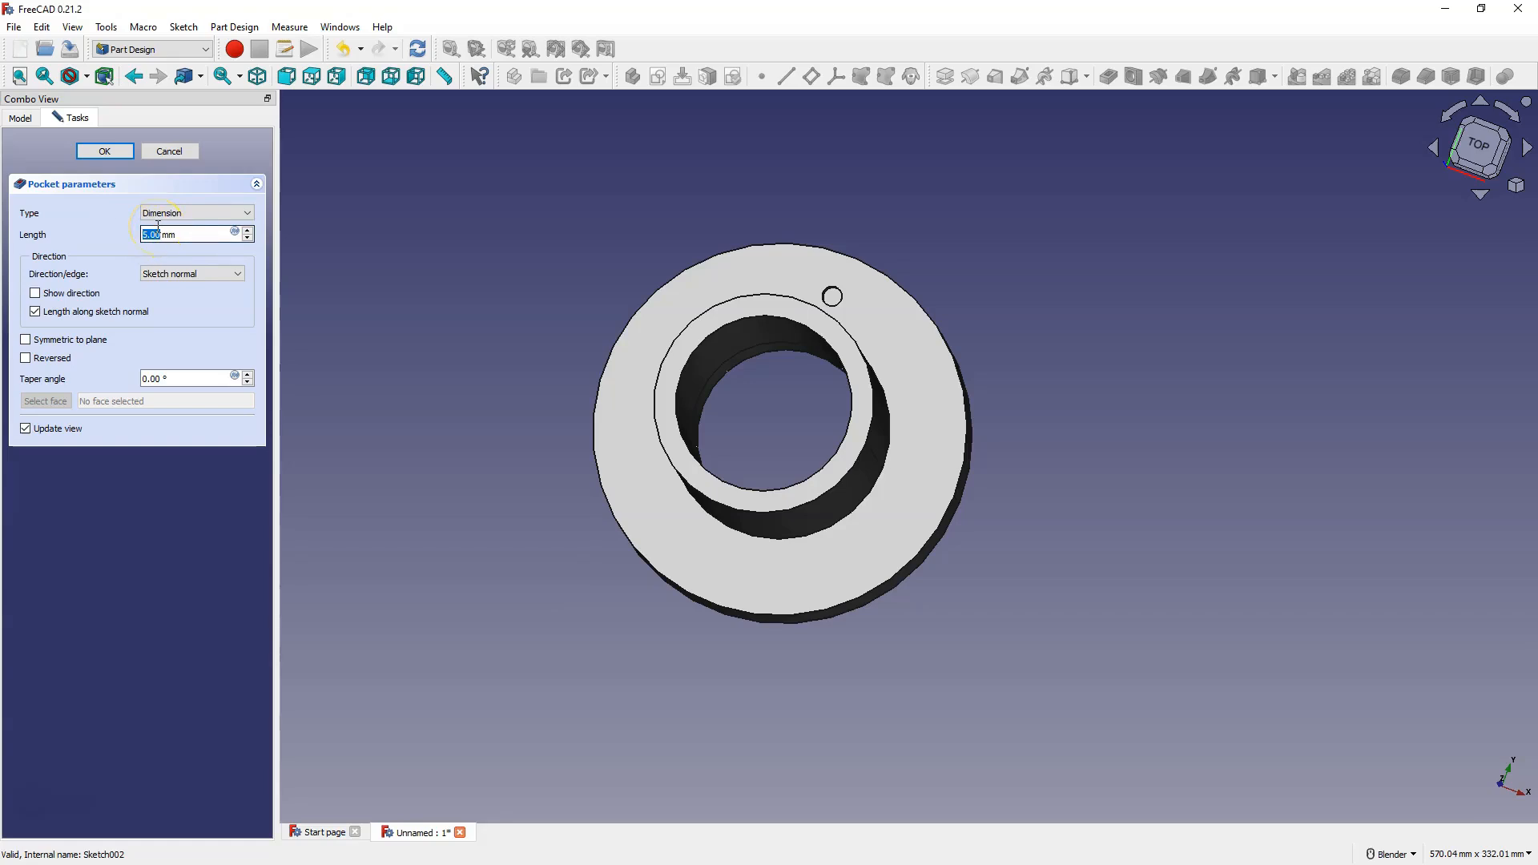
{"action": "scroll", "coordinate": [160, 234], "scroll_direction": "up", "scroll_amount": 4}
{"action": "left_click", "coordinate": [216, 212]}
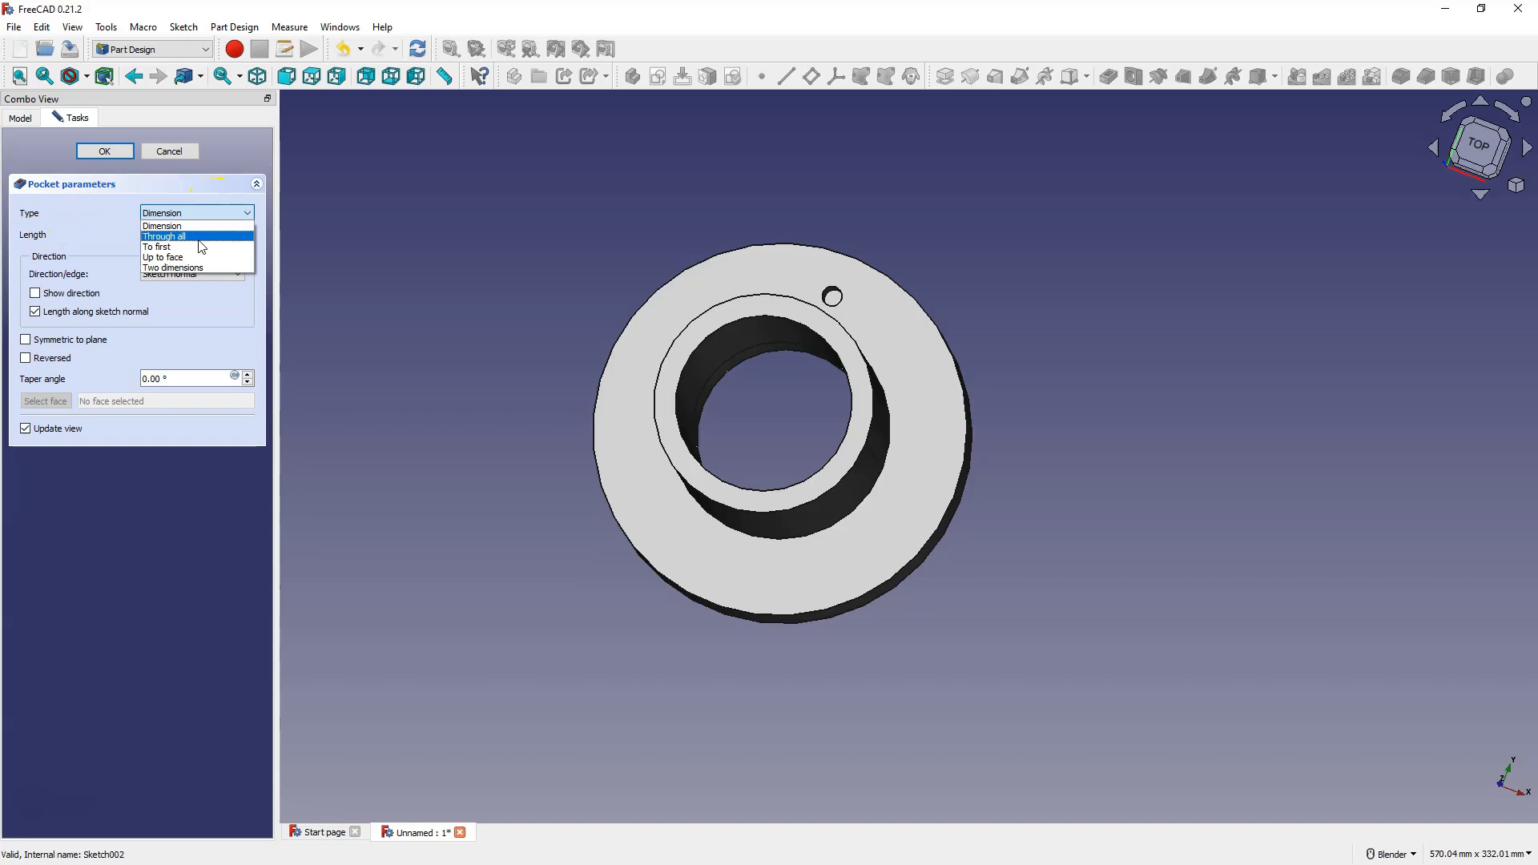
{"action": "left_click", "coordinate": [200, 239]}
{"action": "middle_click_drag", "start_coordinate": [837, 322], "coordinate": [805, 313]}
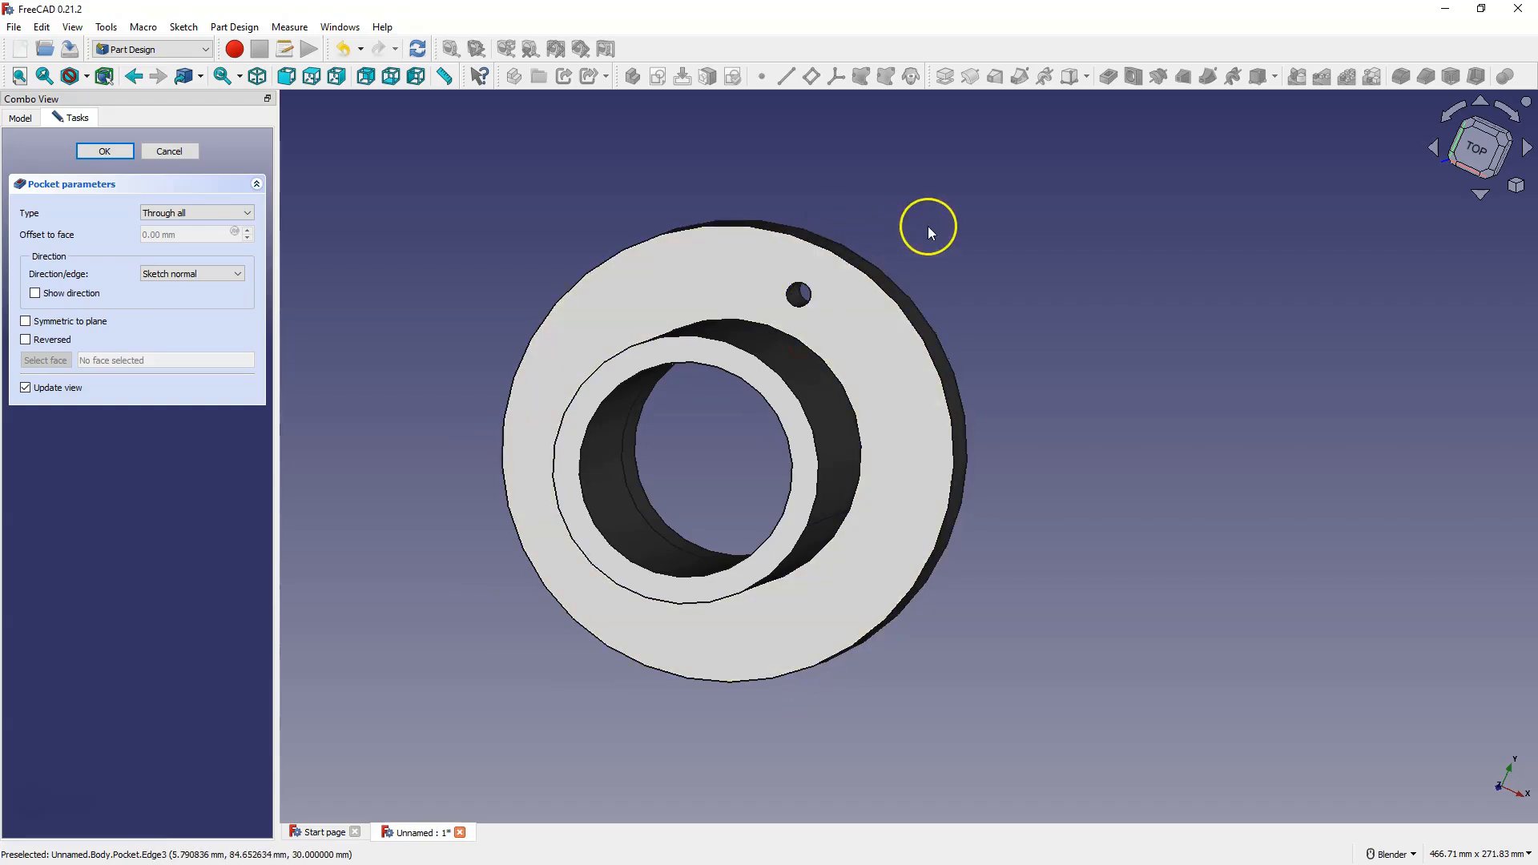
{"action": "left_click", "coordinate": [114, 151]}
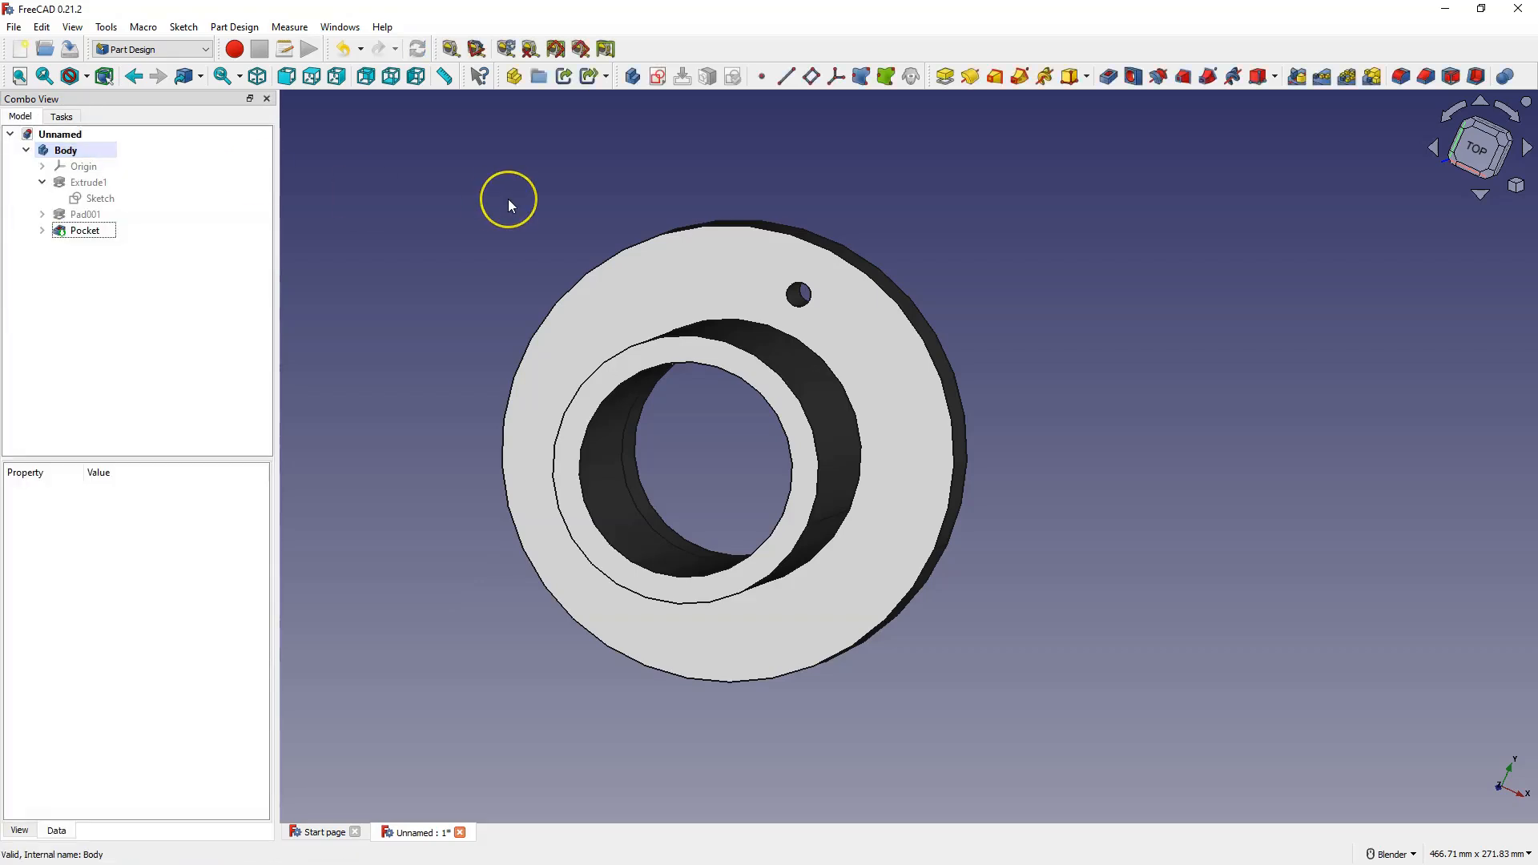
Start a sketch on the flange's upper face and reference the bolt hole's edge as external geometry
{"action": "middle_click_drag", "start_coordinate": [514, 250], "coordinate": [546, 261]}
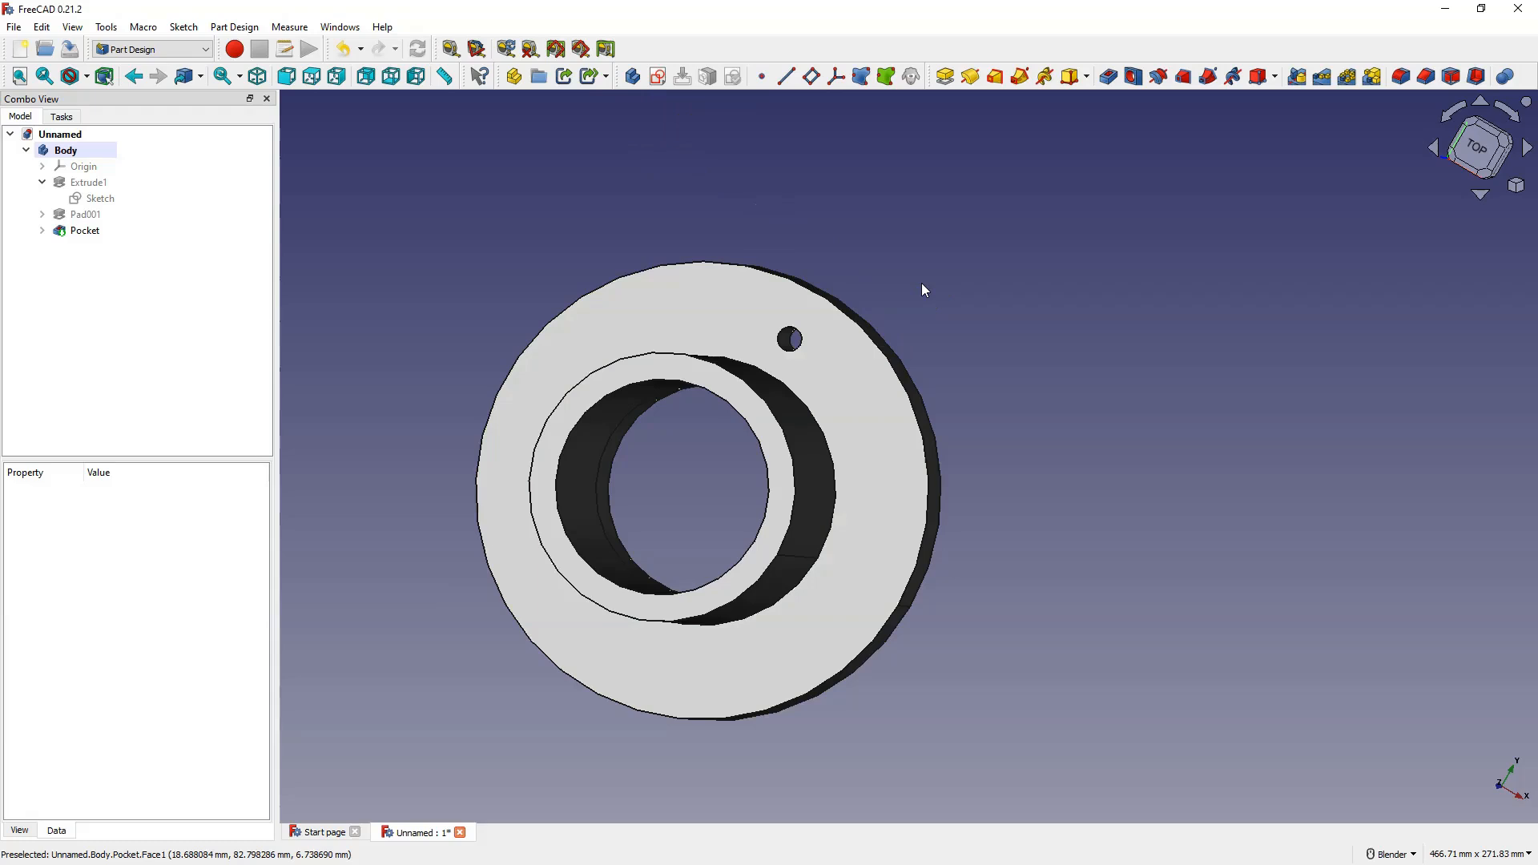
{"action": "left_click", "coordinate": [855, 406]}
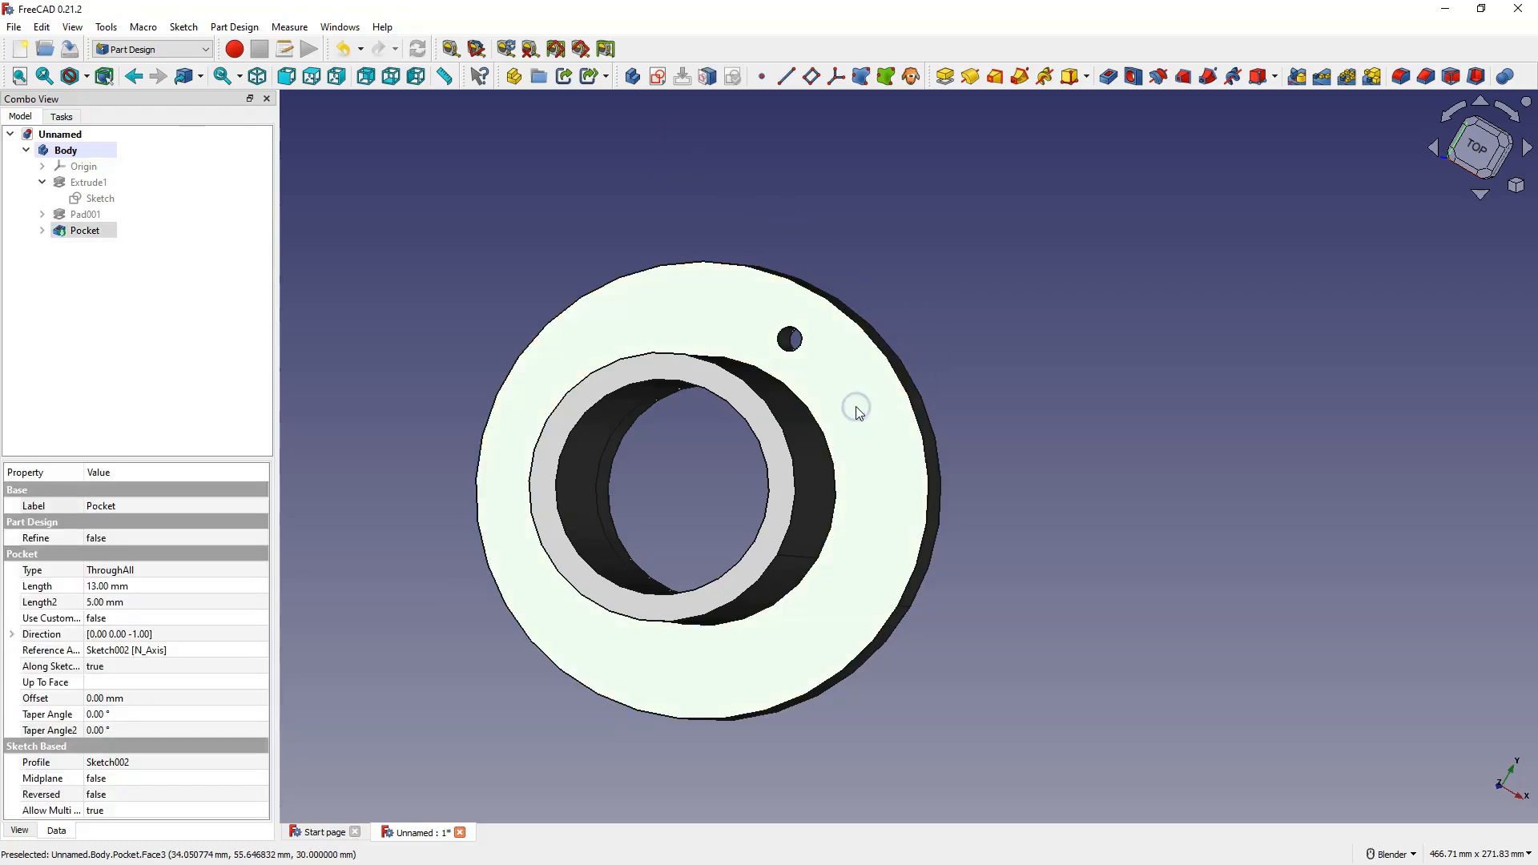
{"action": "left_click", "coordinate": [659, 78]}
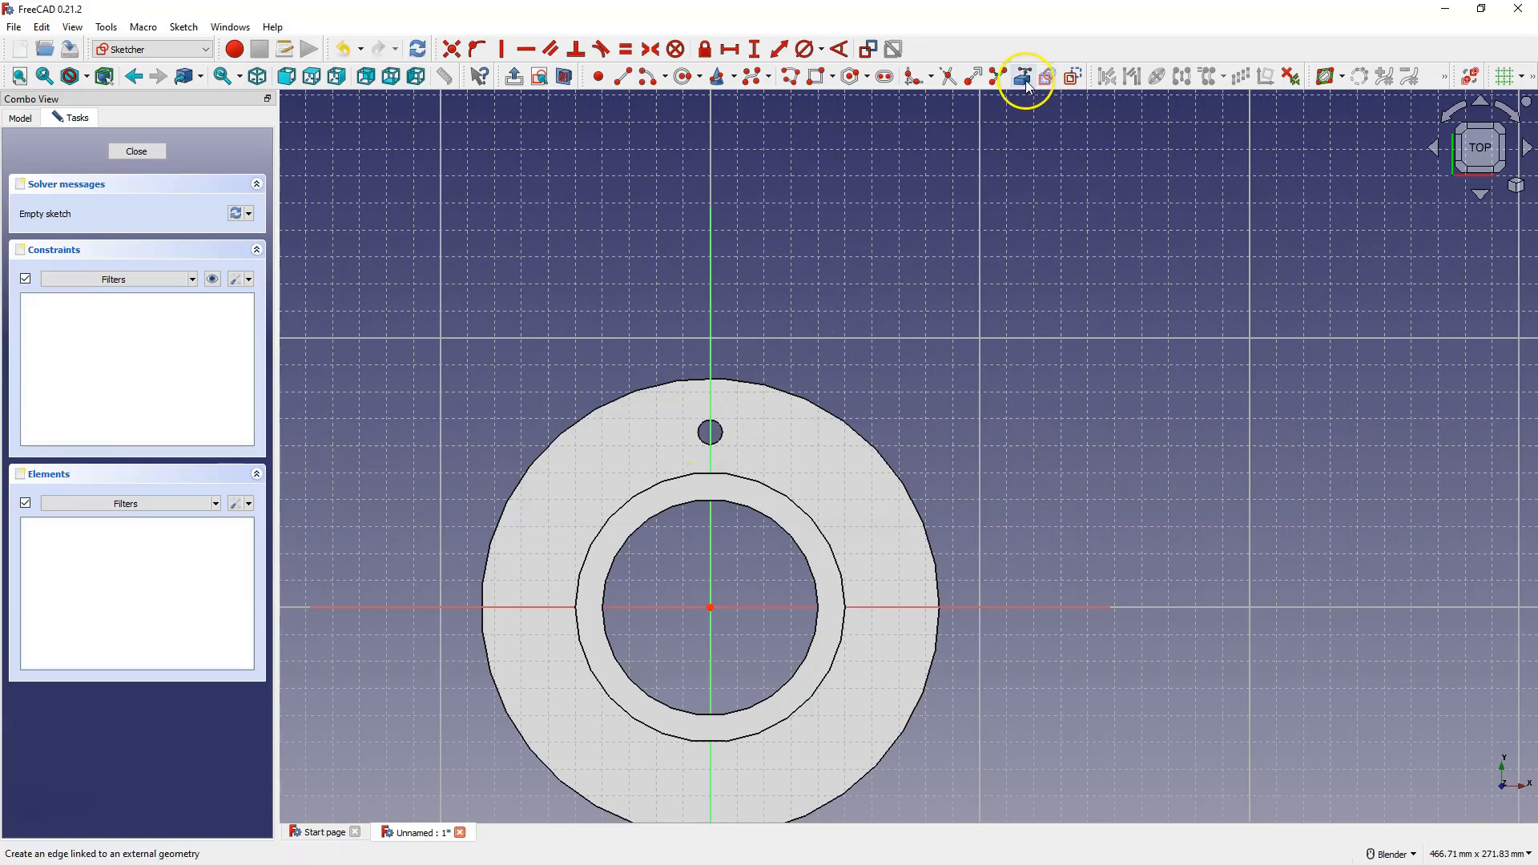
{"action": "left_click", "coordinate": [1025, 80]}
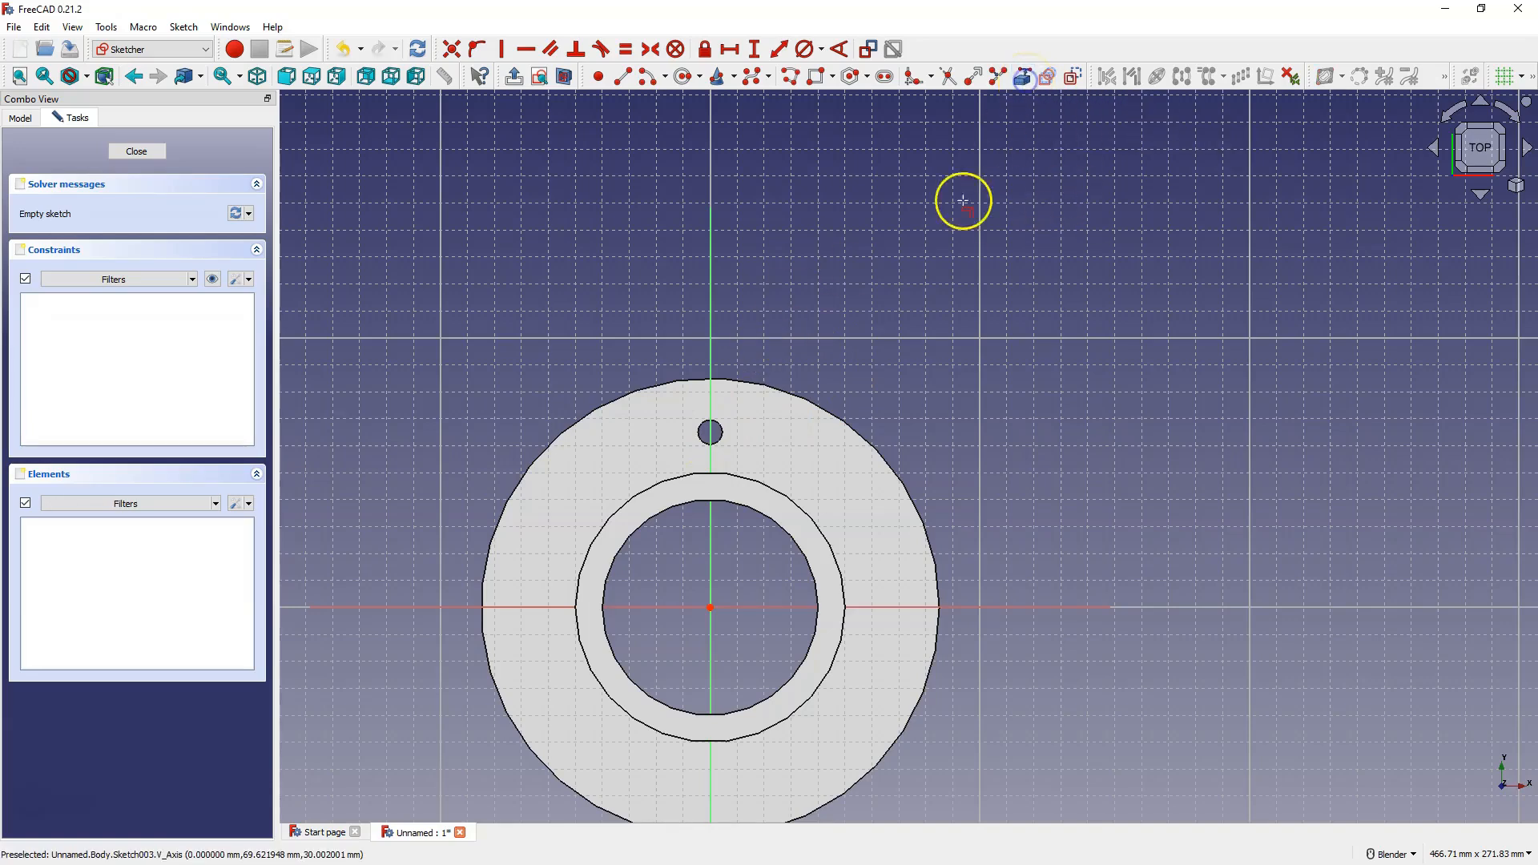
{"action": "left_click", "coordinate": [718, 434]}
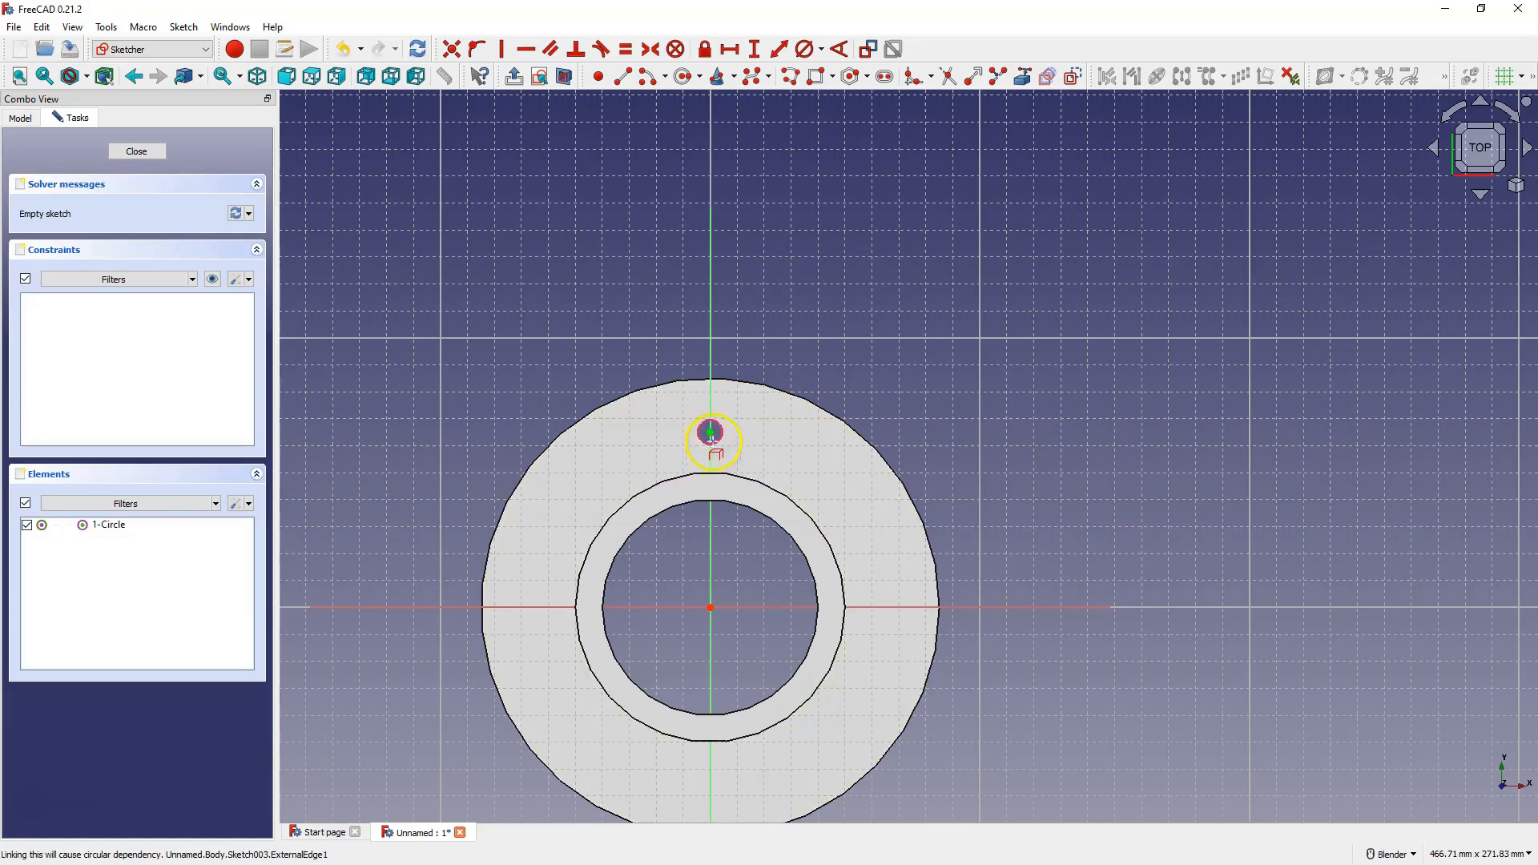
Draw a circle concentric with the bolt hole, constrain its diameter to 15 mm, and close the sketch
{"action": "left_click", "coordinate": [681, 78]}
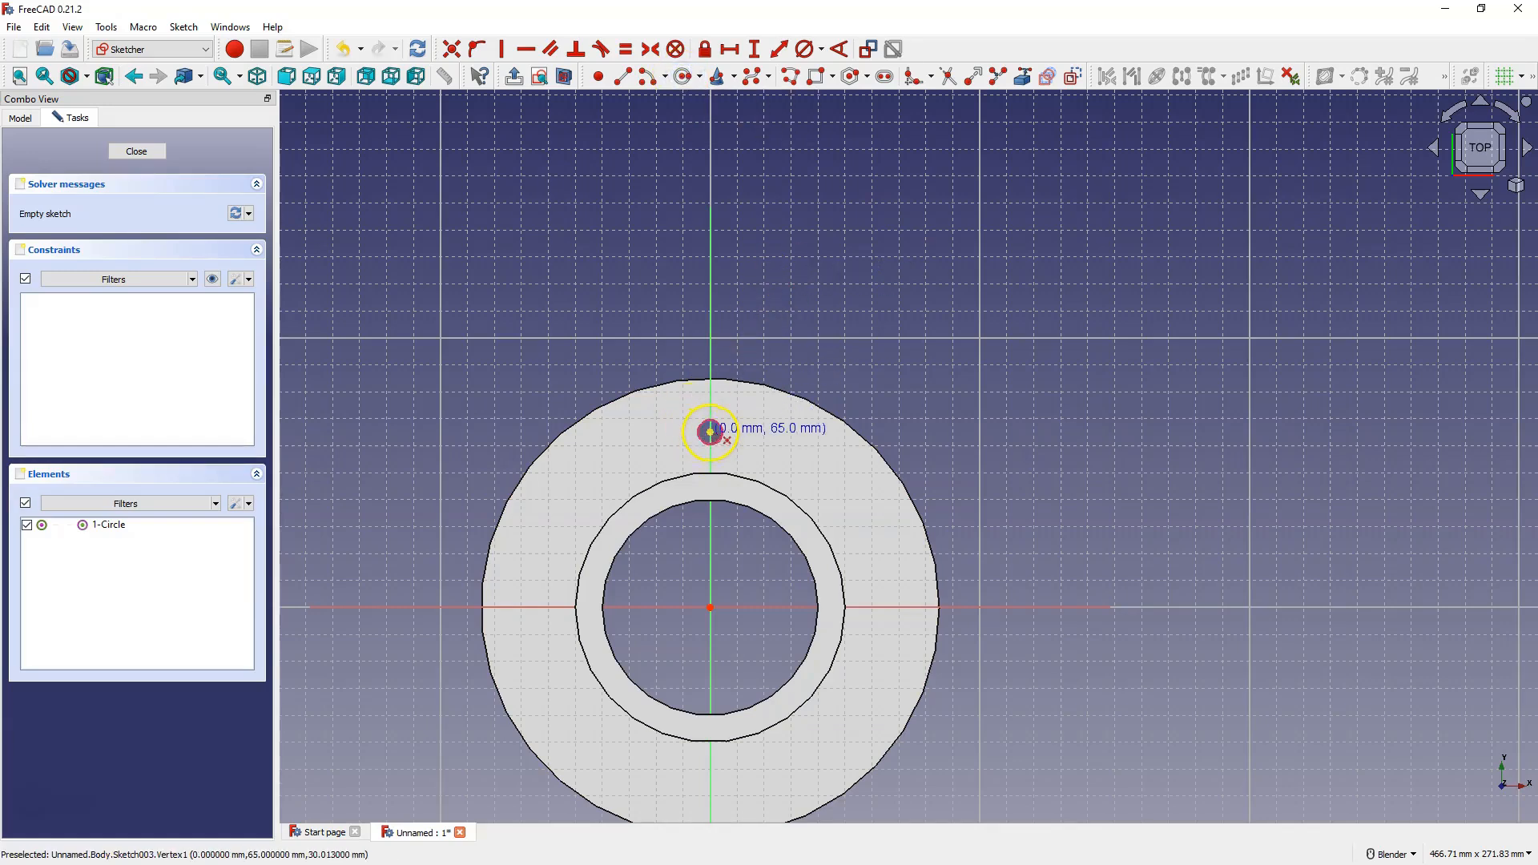
{"action": "left_click", "coordinate": [710, 431]}
{"action": "left_click", "coordinate": [726, 447]}
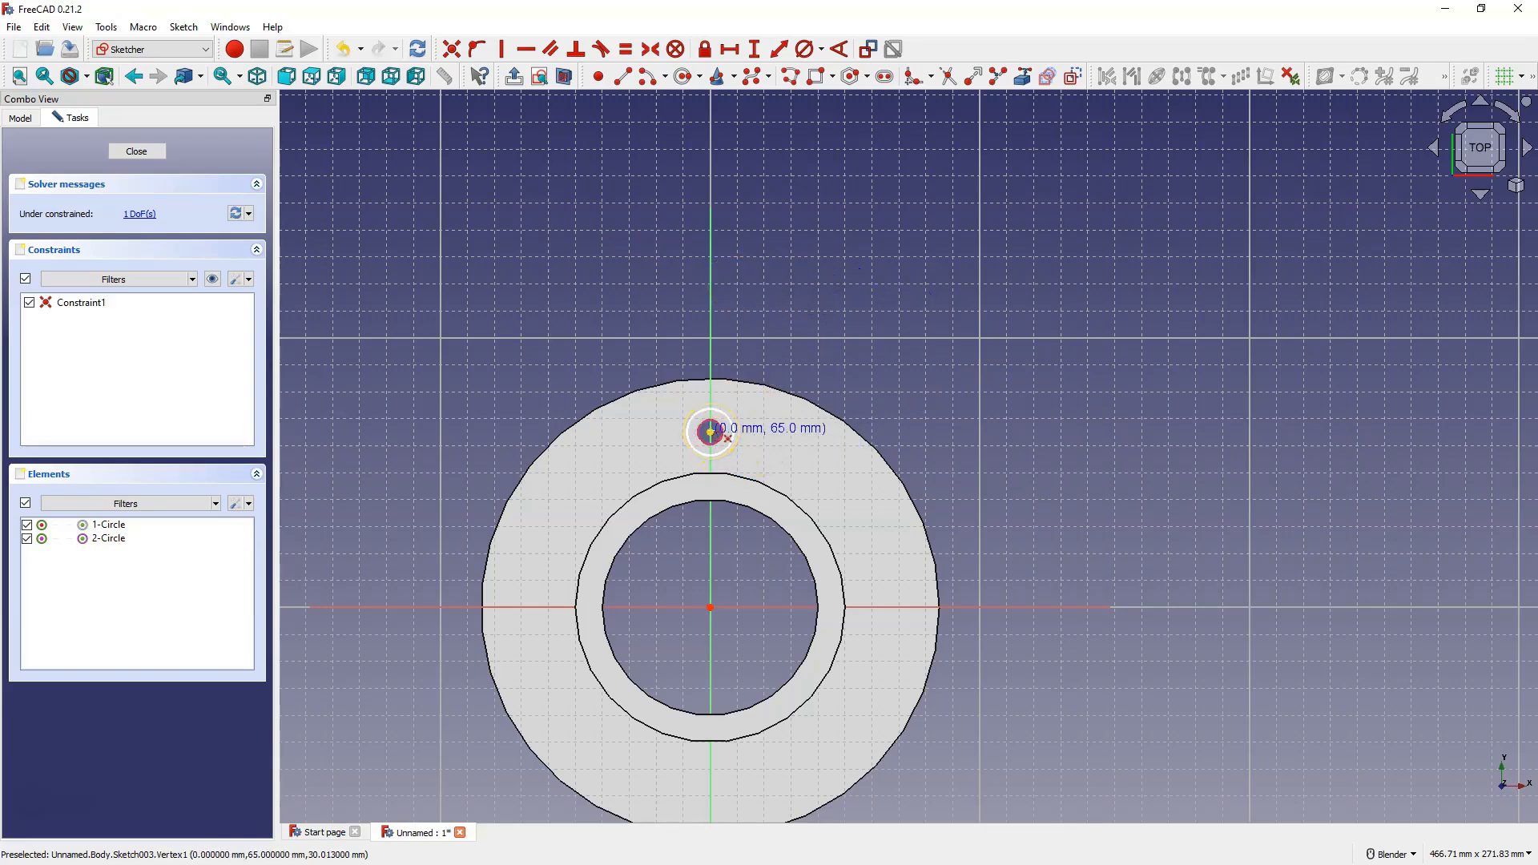
{"action": "left_click", "coordinate": [802, 51]}
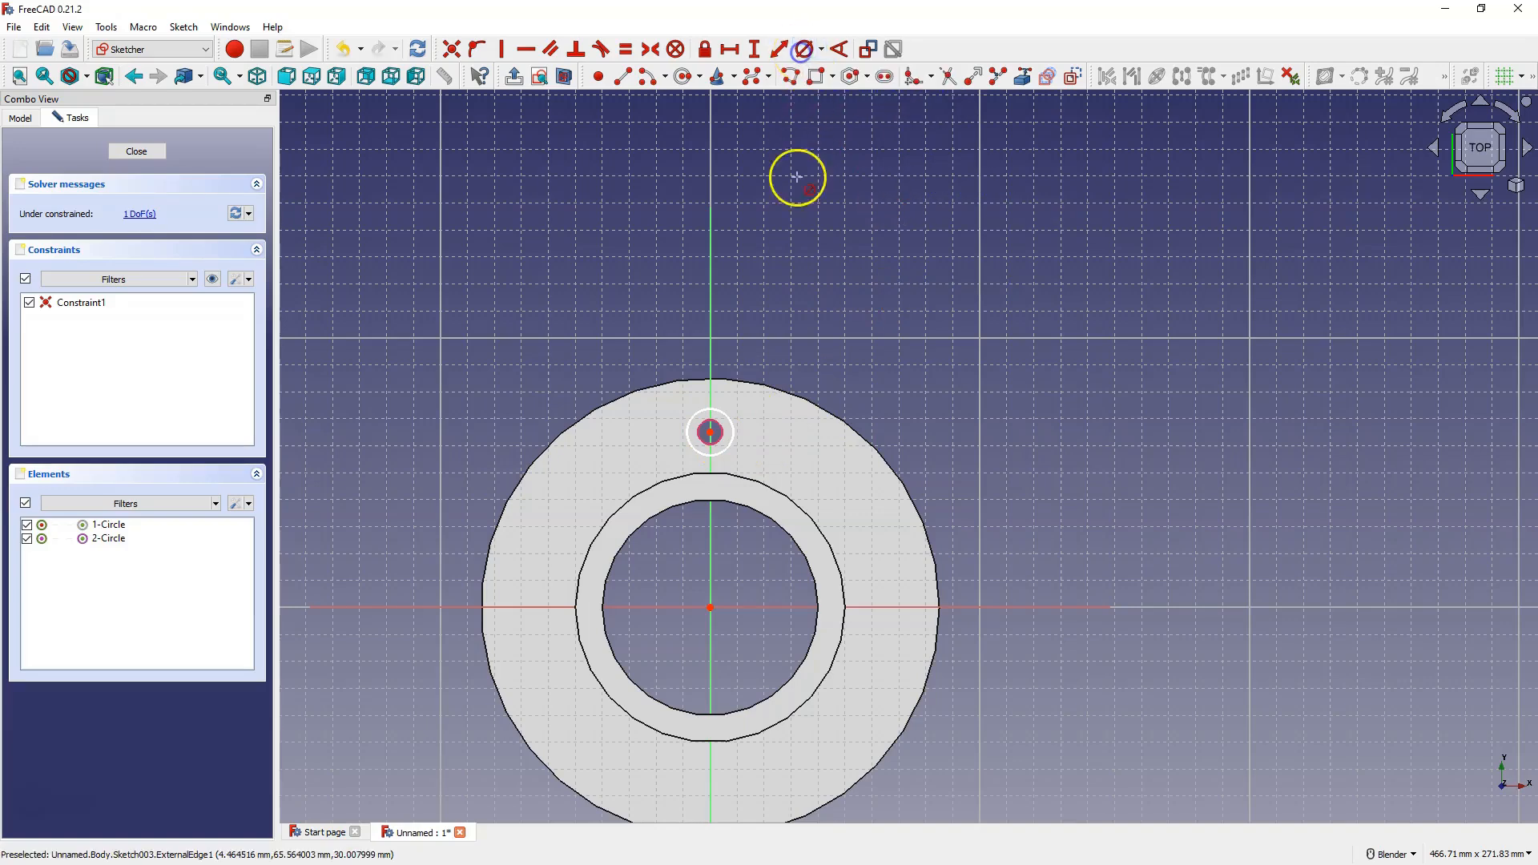
{"action": "left_click", "coordinate": [735, 430]}
{"action": "type", "text": "15"}
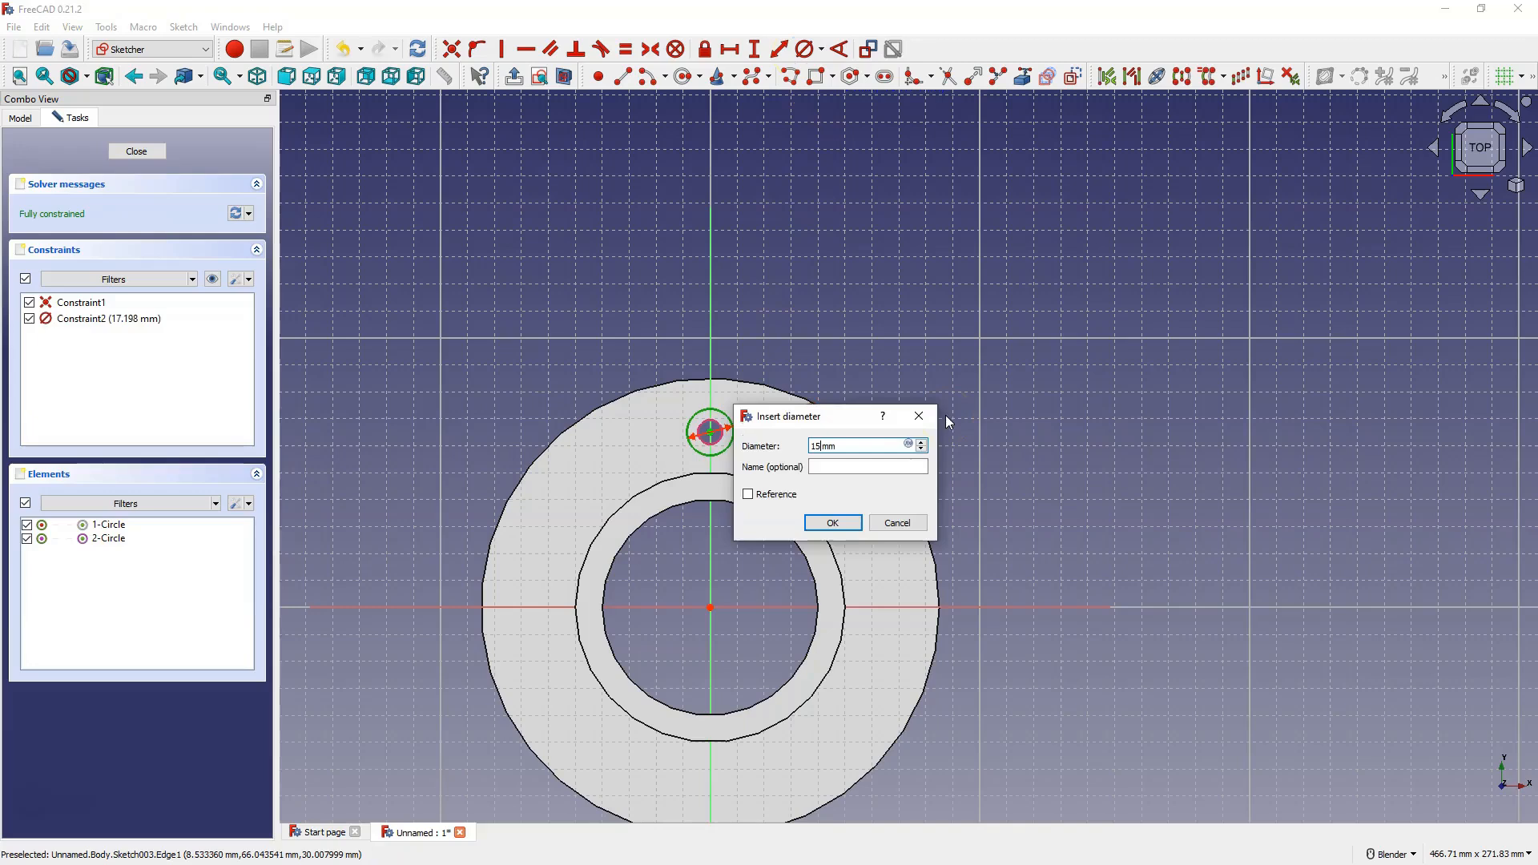
{"action": "key", "text": "Return"}
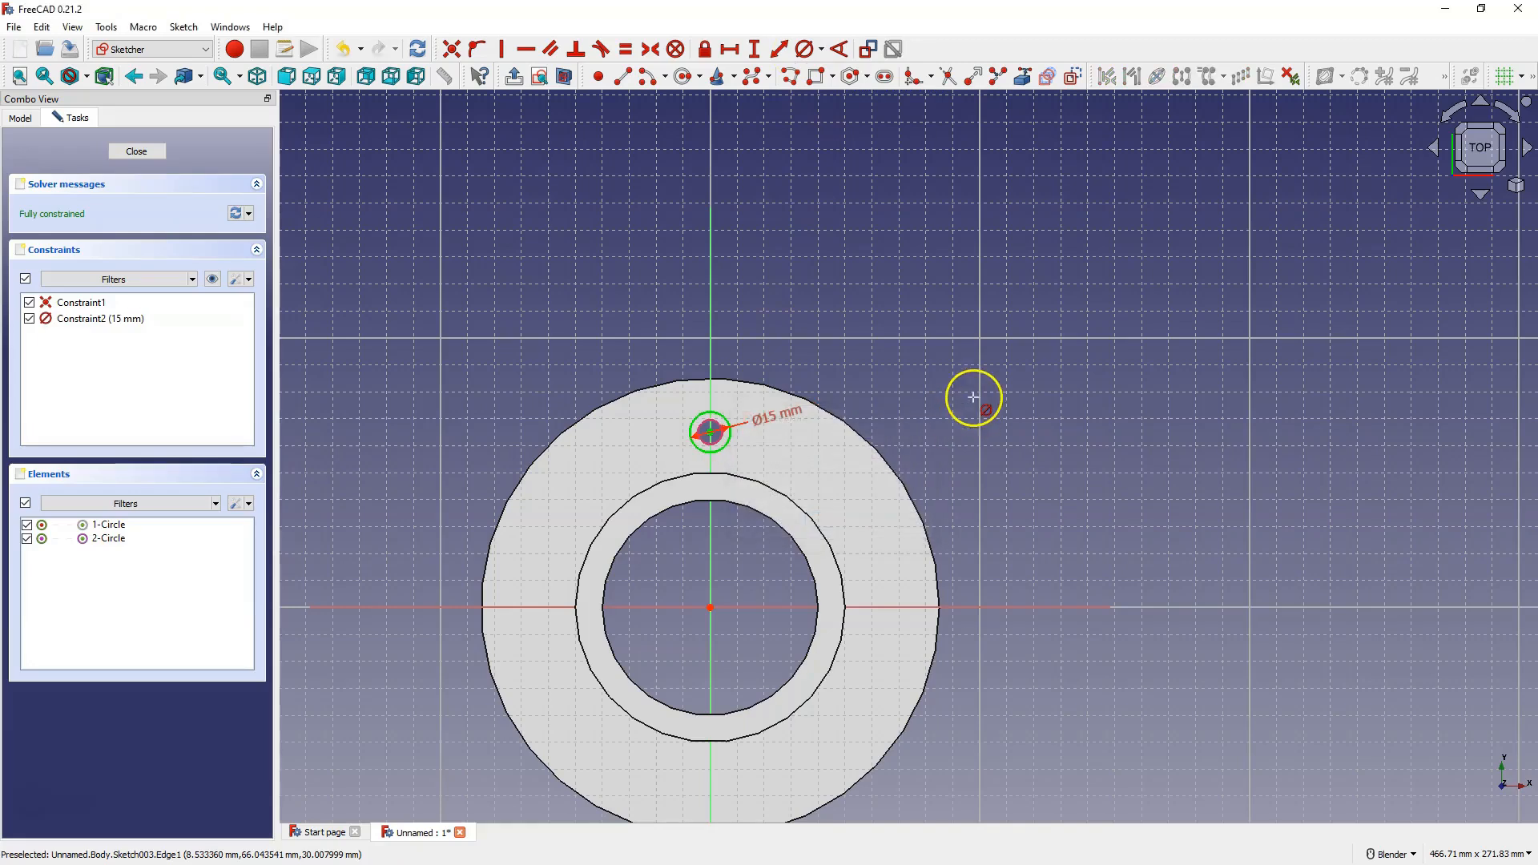
{"action": "left_click", "coordinate": [147, 152]}
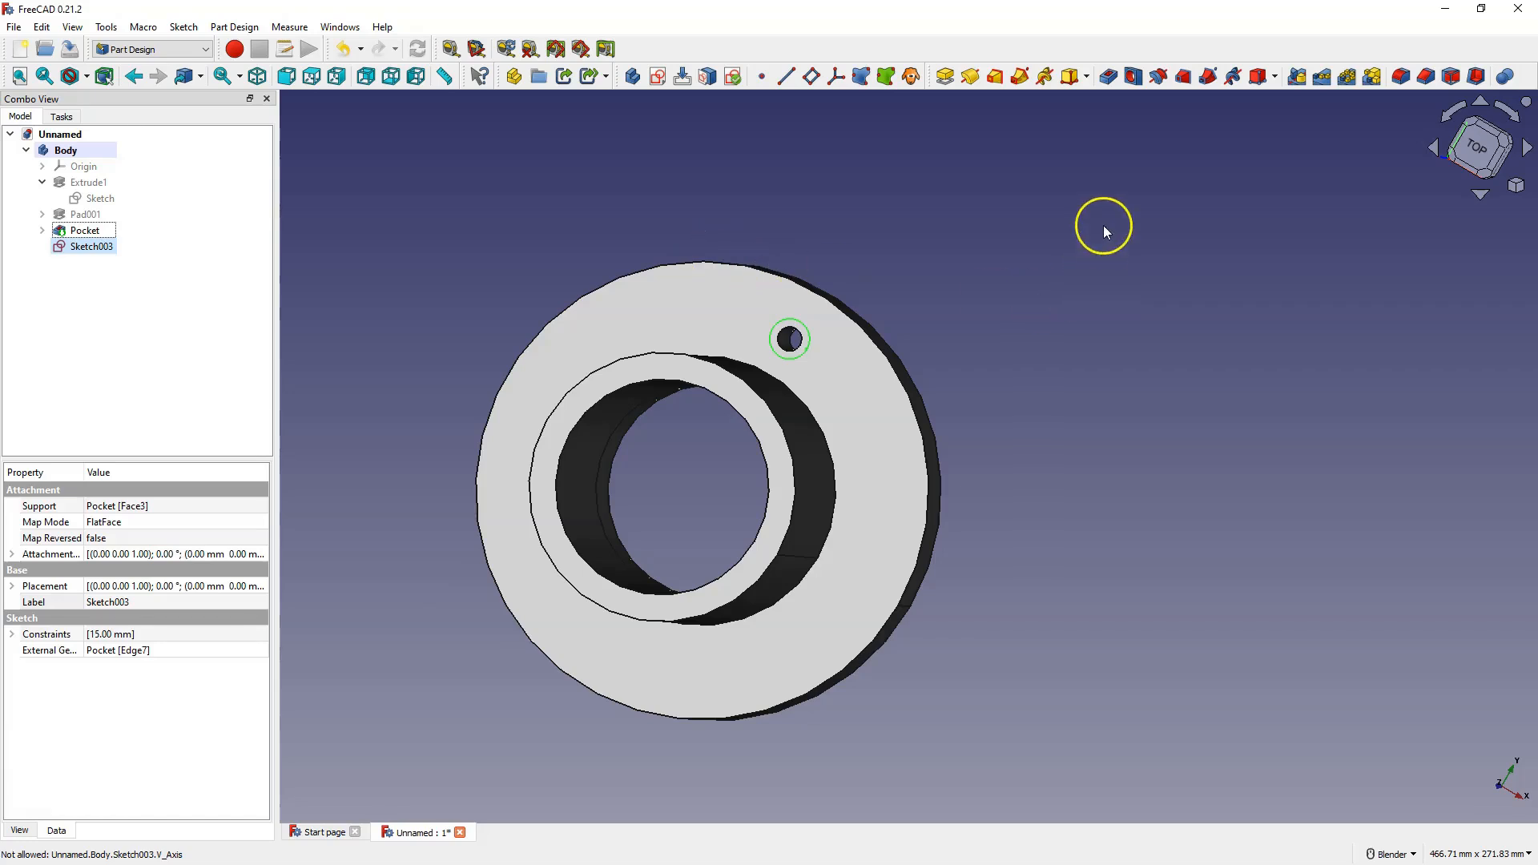
Pocket the 15 mm circle sketch to a depth of 10 mm to counterbore the bolt hole
{"action": "left_click", "coordinate": [1109, 77]}
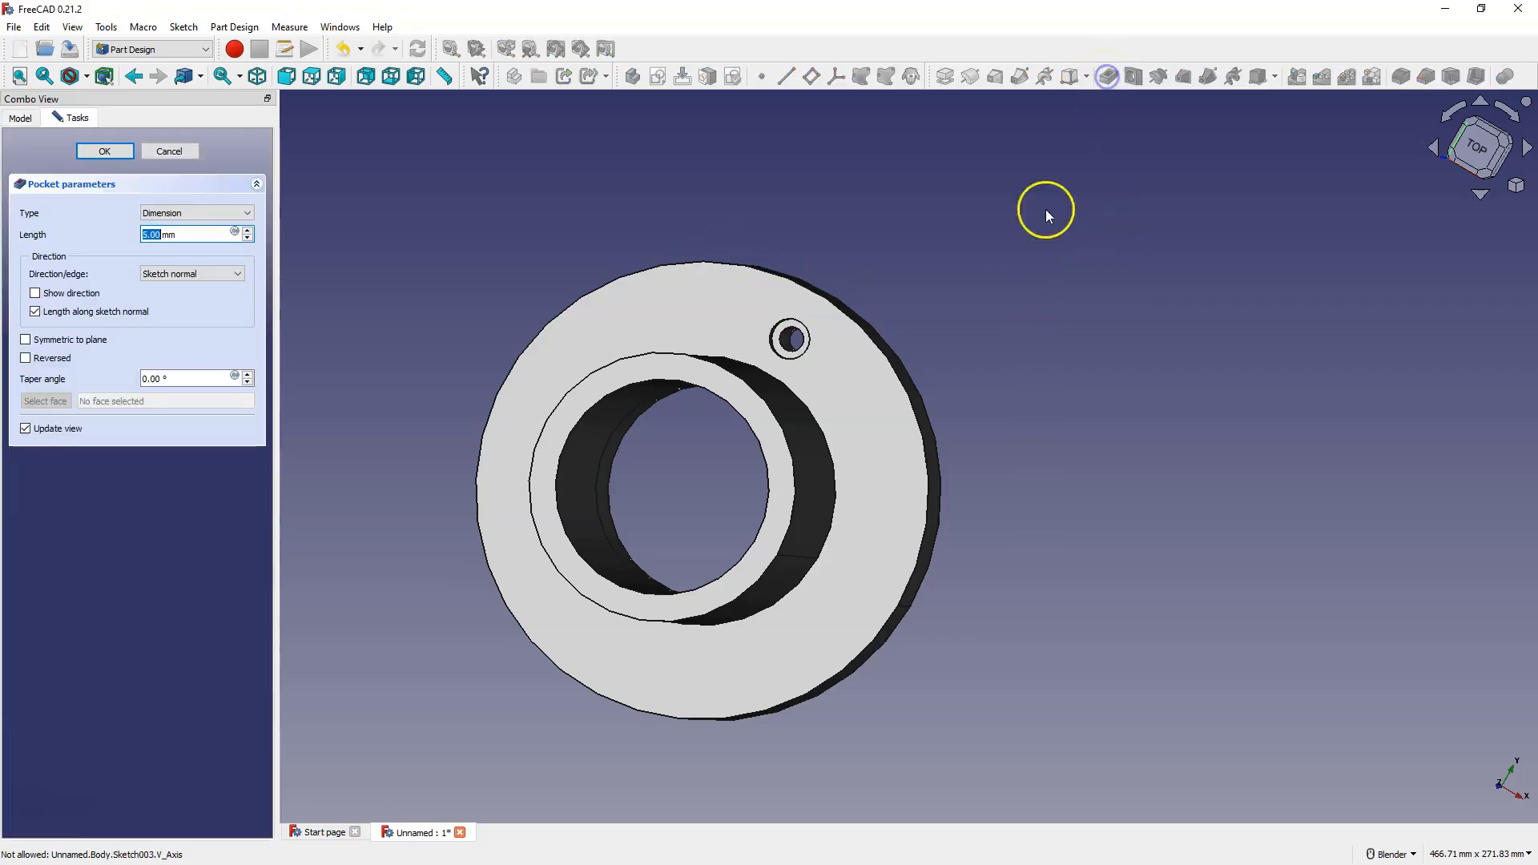
{"action": "type", "text": "10"}
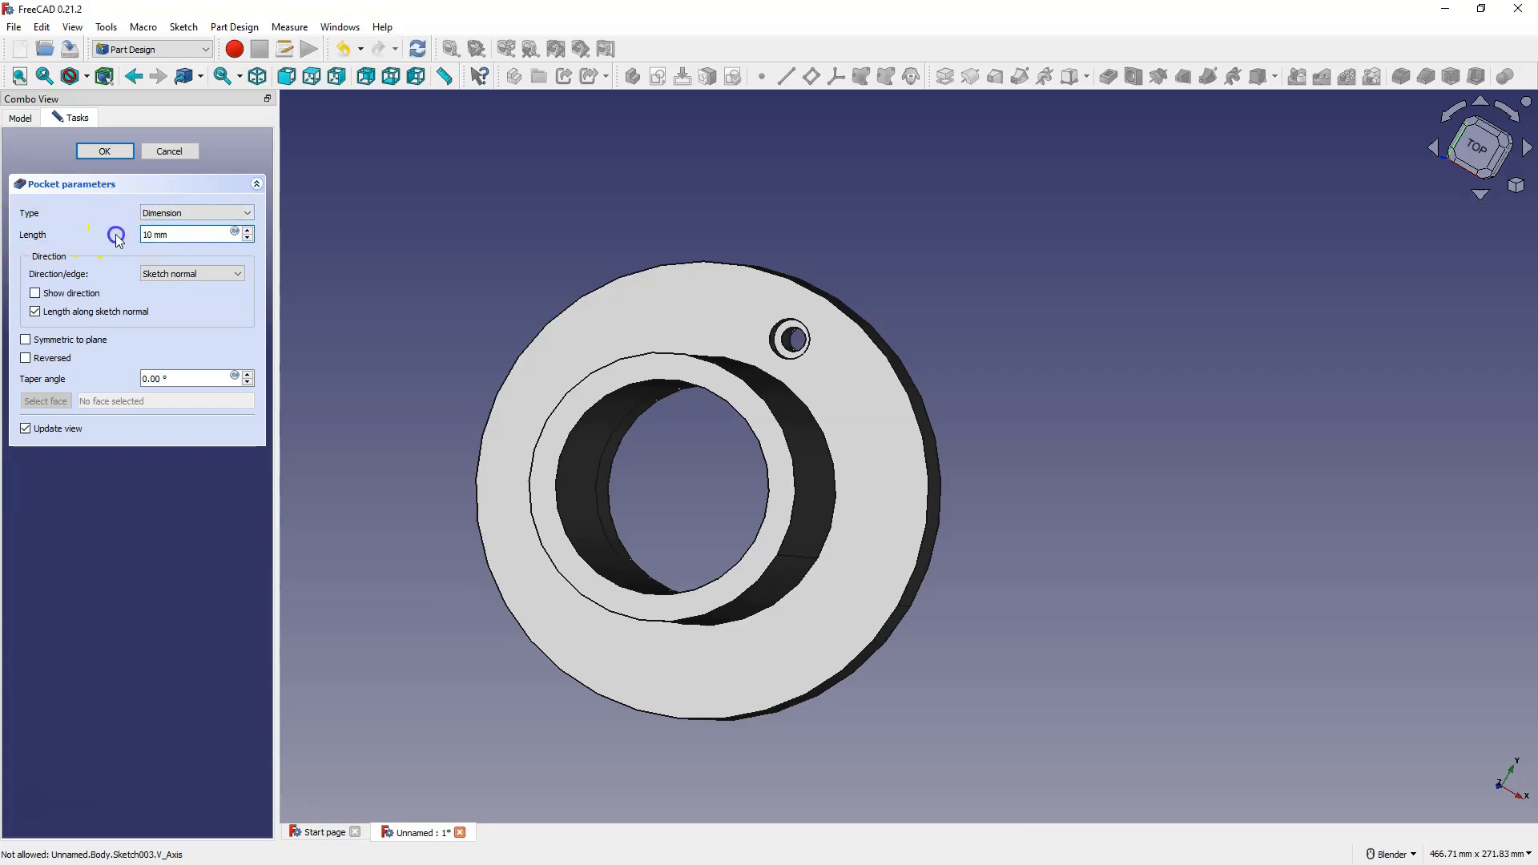
{"action": "left_click", "coordinate": [105, 151]}
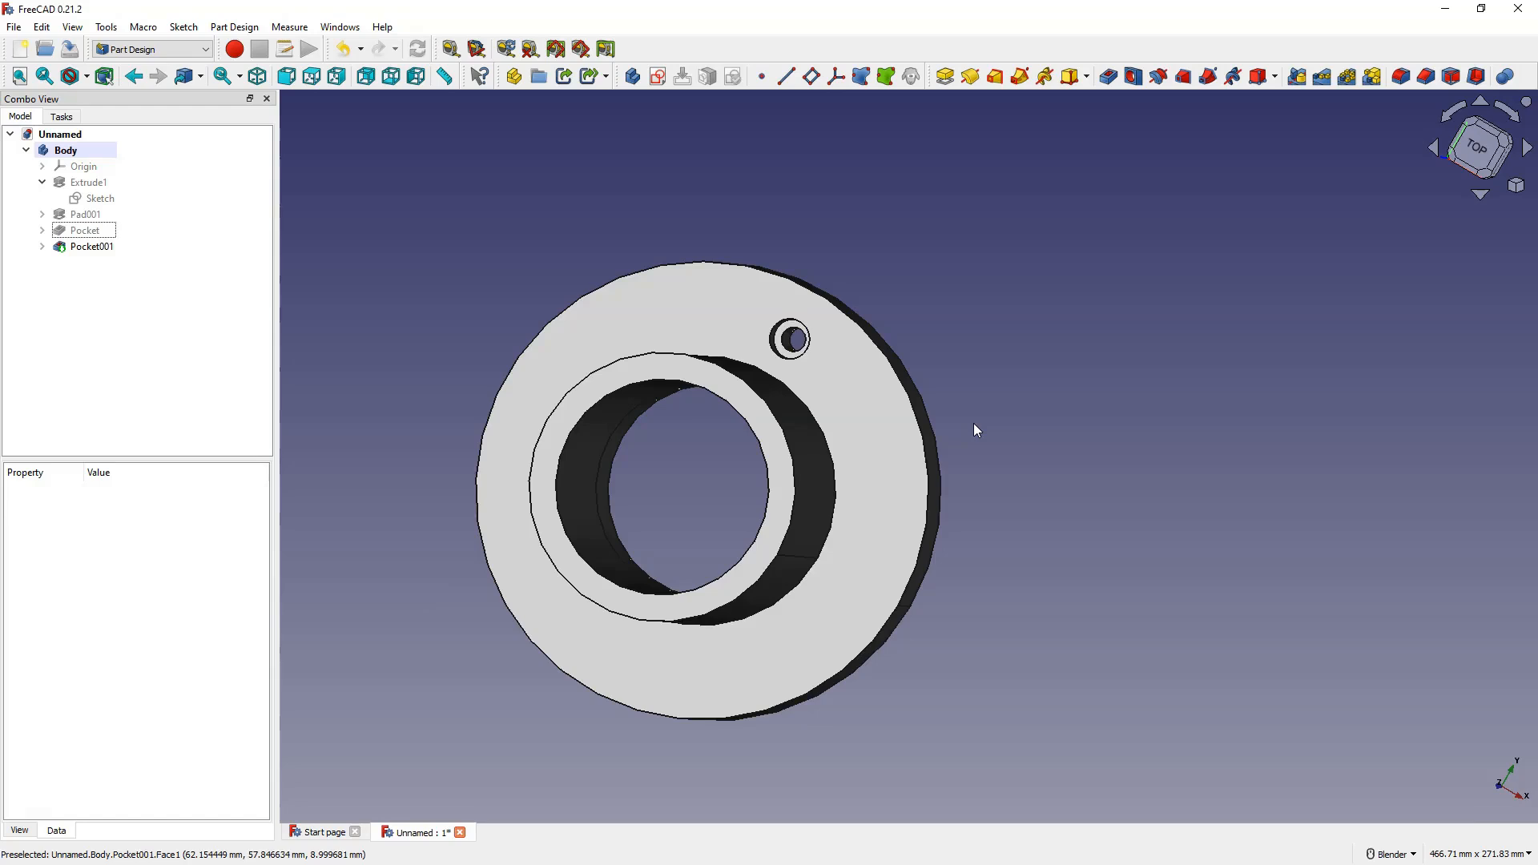
{"action": "left_click", "coordinate": [985, 302]}
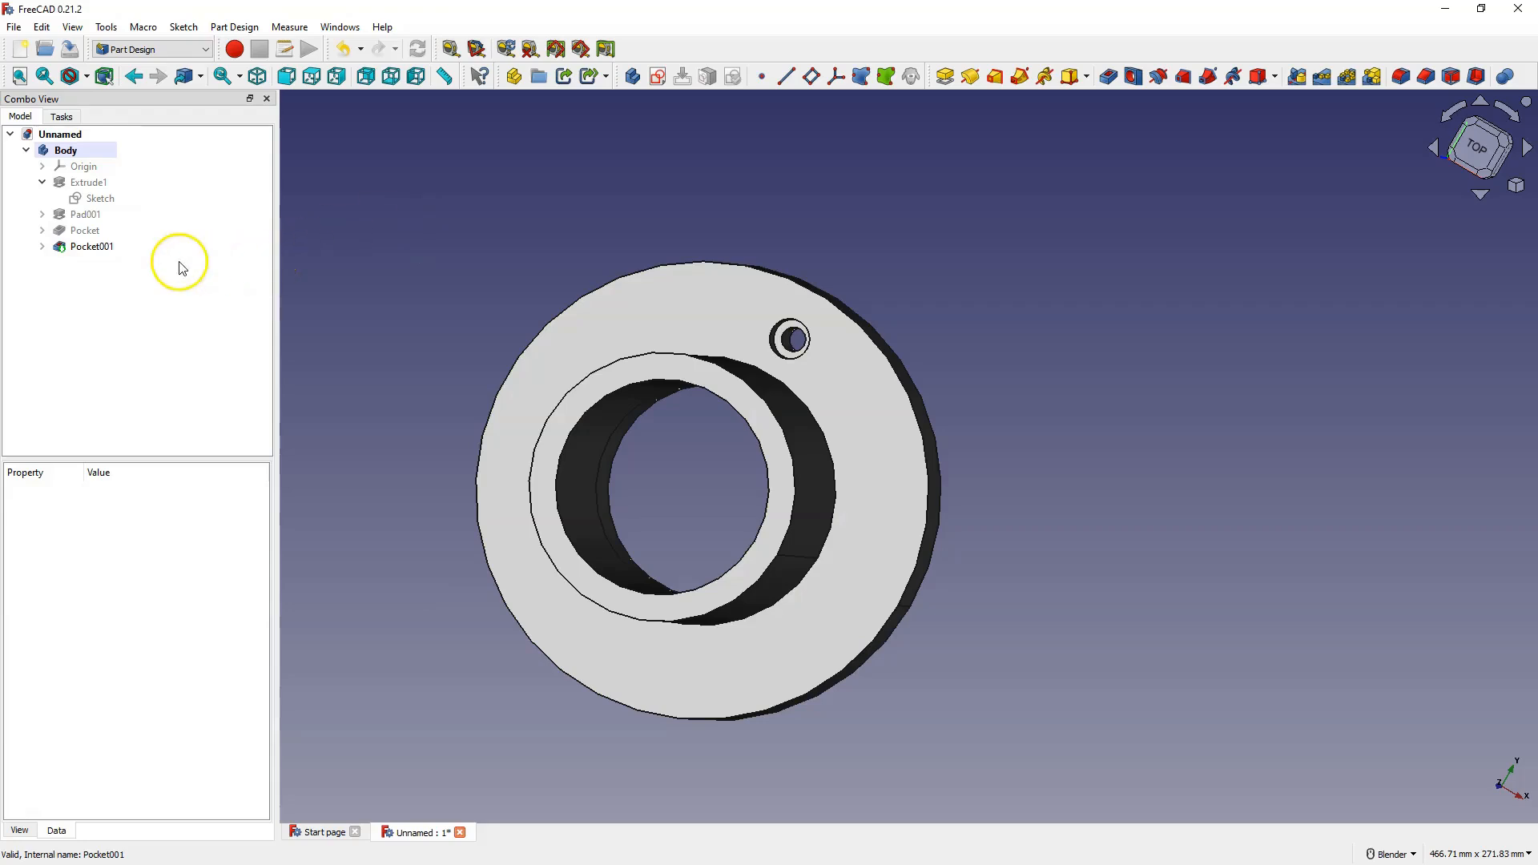
{"action": "left_click", "coordinate": [89, 248]}
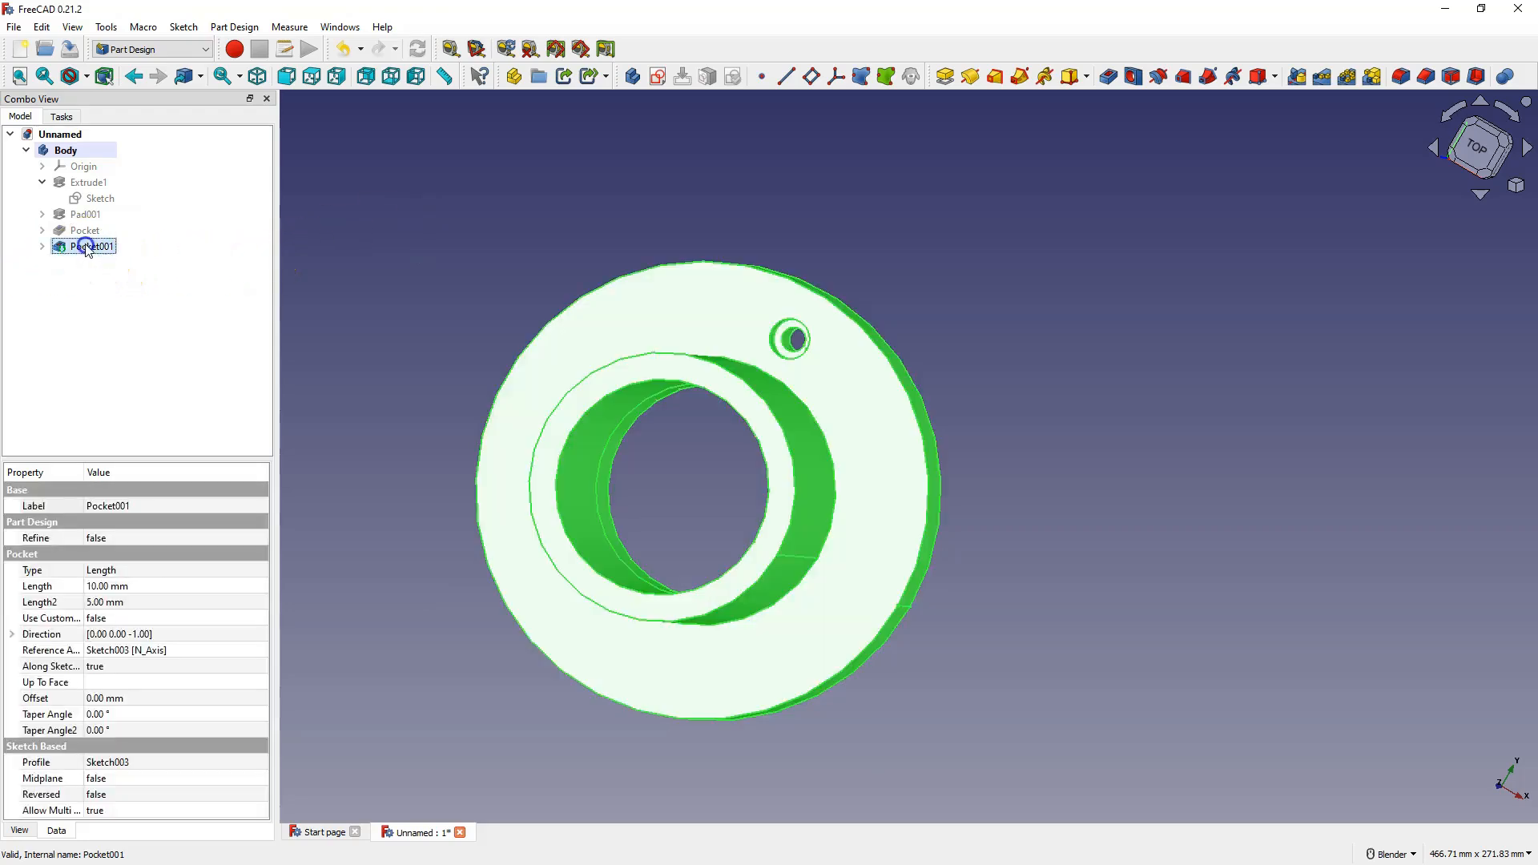
{"action": "left_click", "coordinate": [85, 231], "text": "ctrl"}
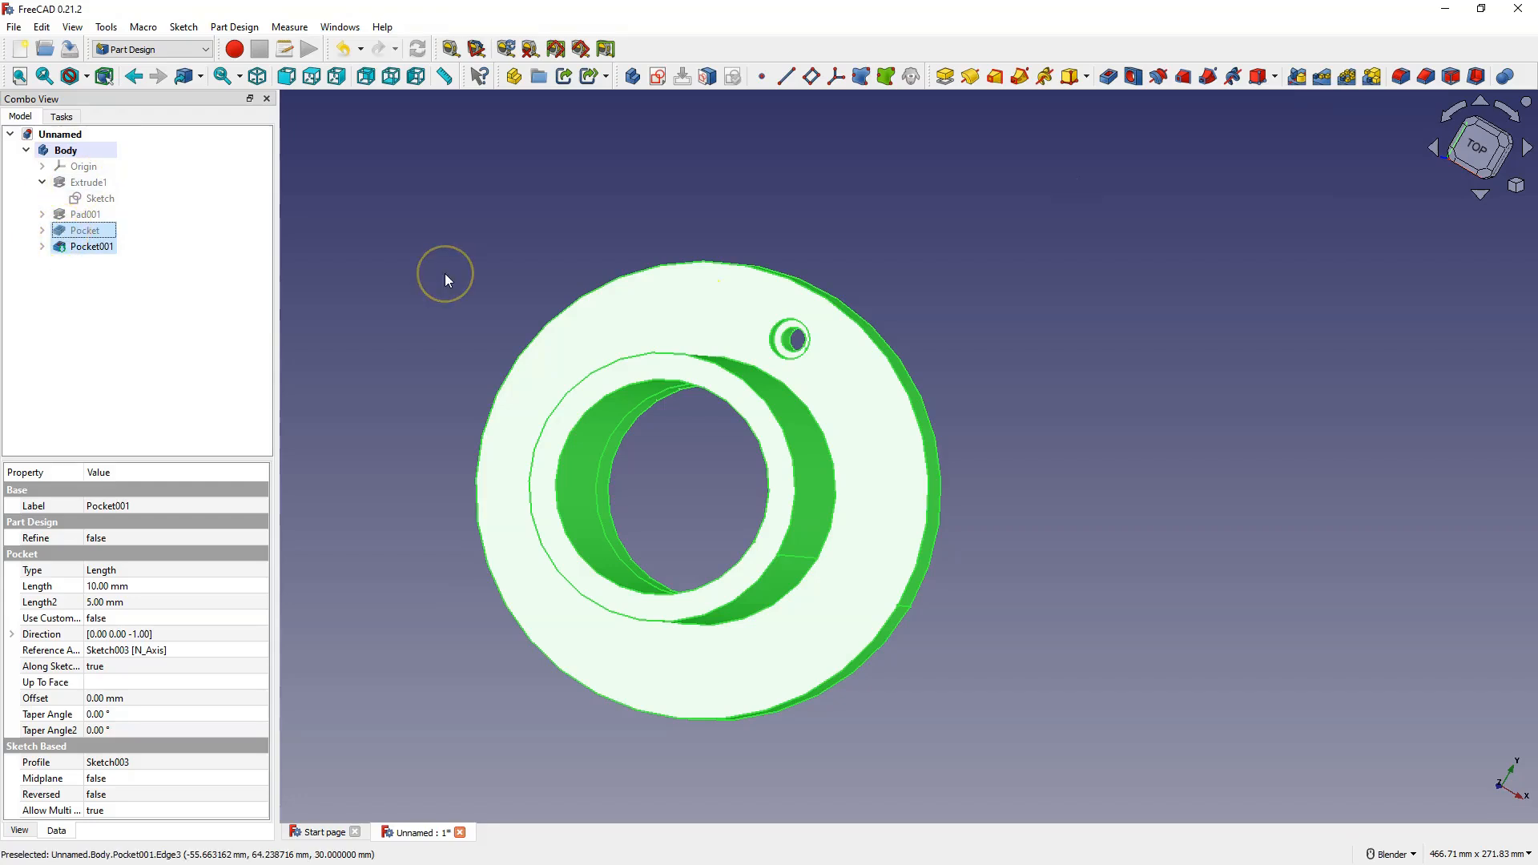
{"action": "left_click", "coordinate": [1349, 85]}
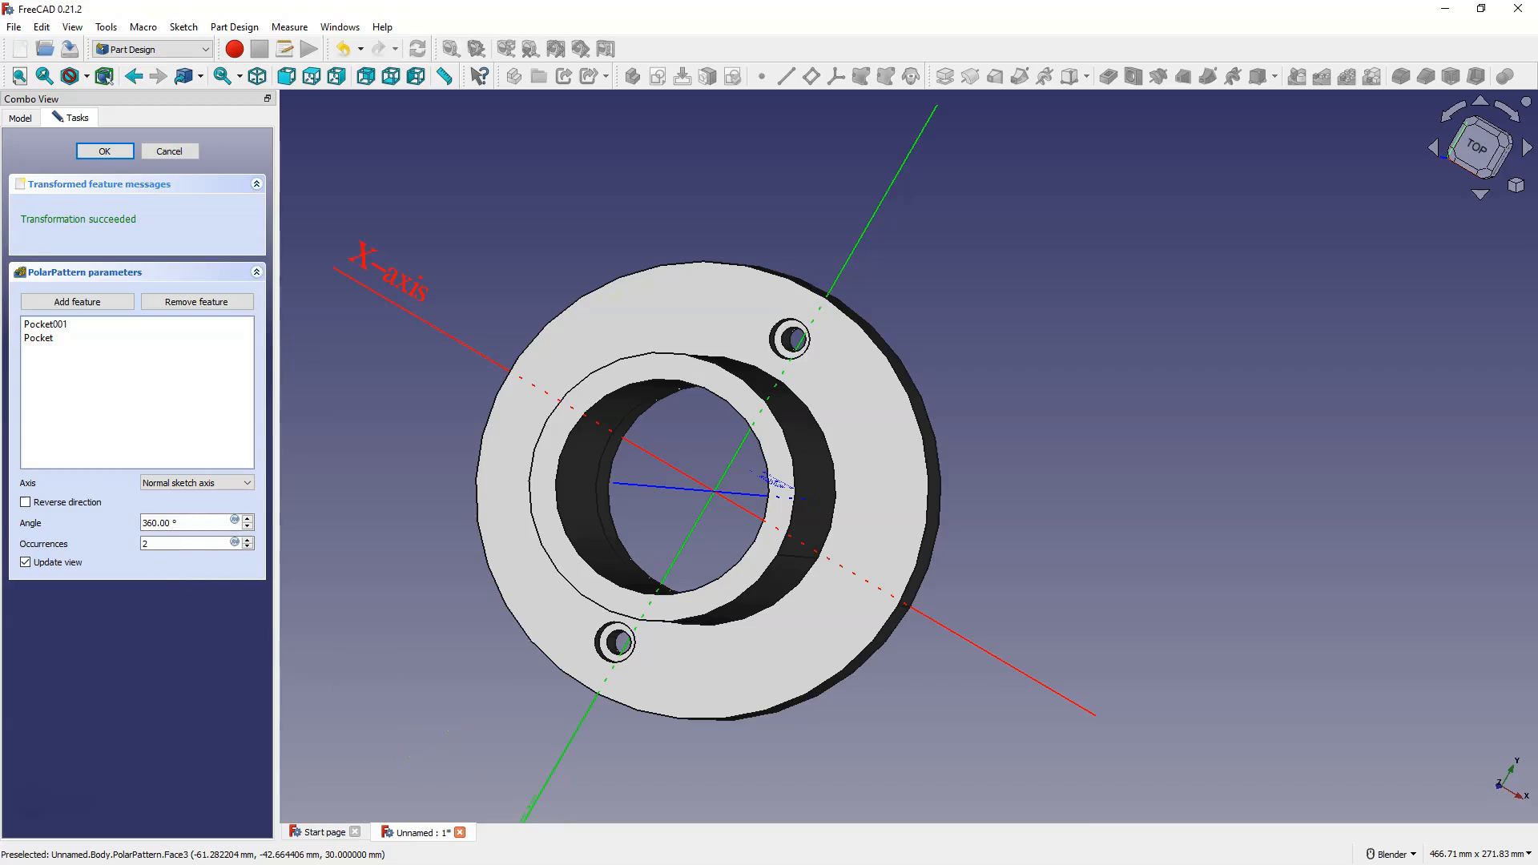
{"action": "left_click", "coordinate": [183, 152]}
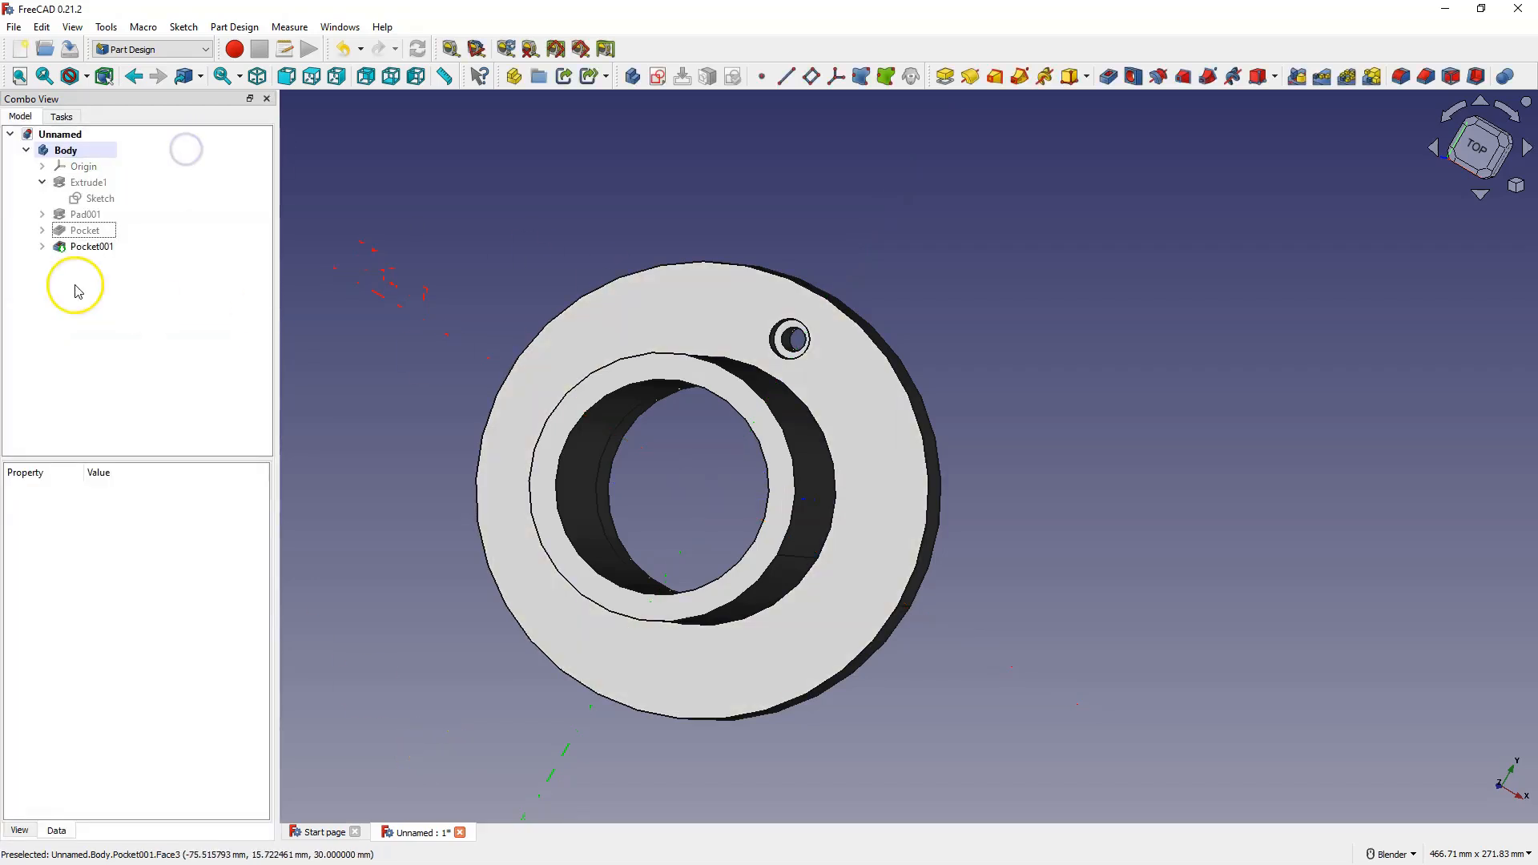
{"action": "left_click", "coordinate": [84, 251]}
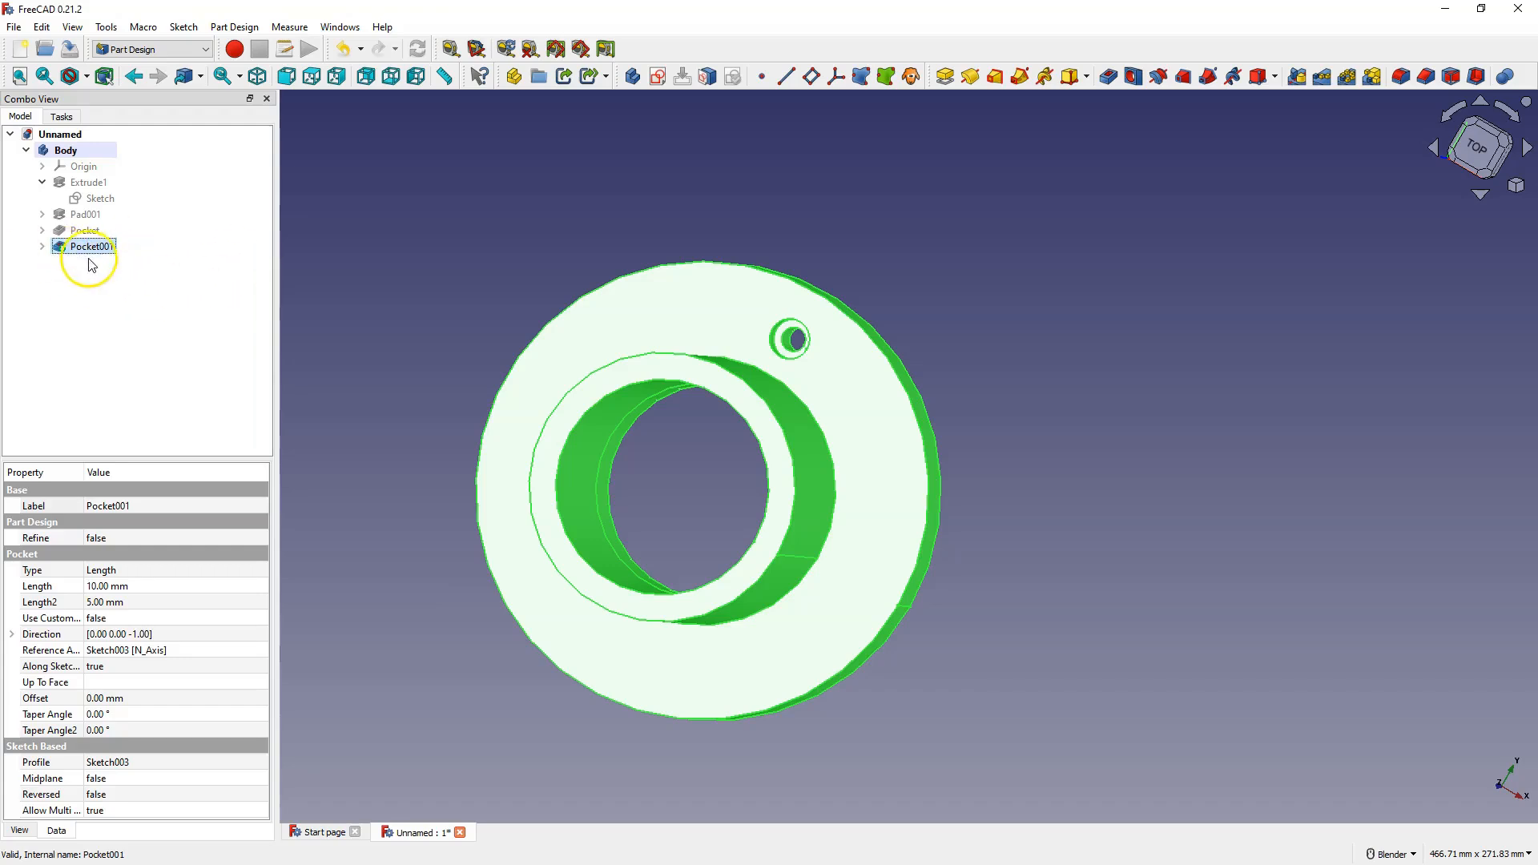
{"action": "left_click", "coordinate": [1351, 78]}
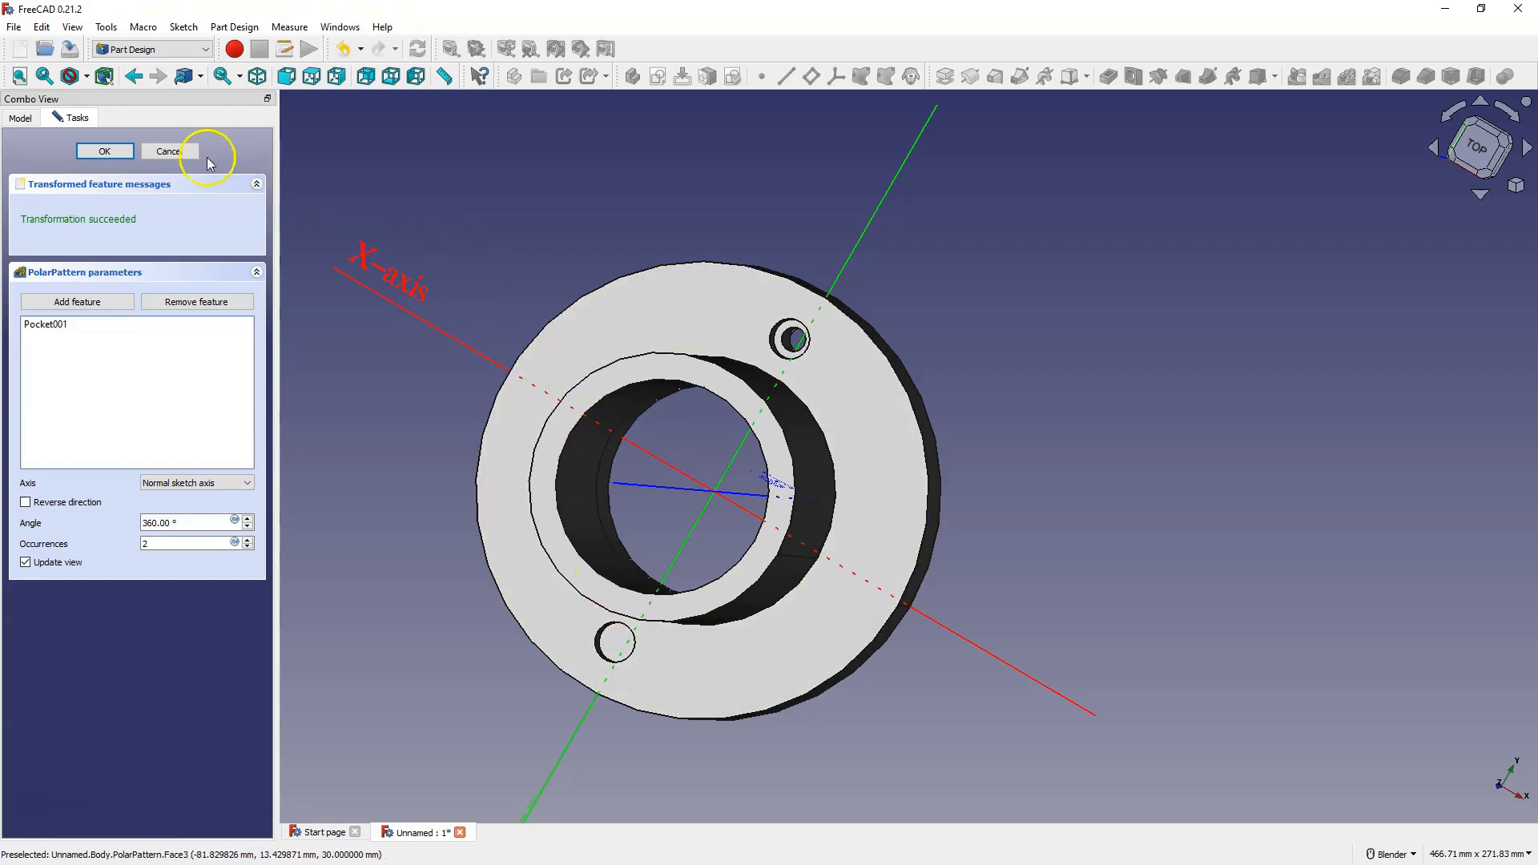
{"action": "left_click", "coordinate": [170, 151]}
Create a polar pattern of both the bolt hole and counterbore pockets with 10 occurrences over 360°
{"action": "left_click", "coordinate": [100, 246]}
{"action": "left_click", "coordinate": [80, 230], "text": "ctrl"}
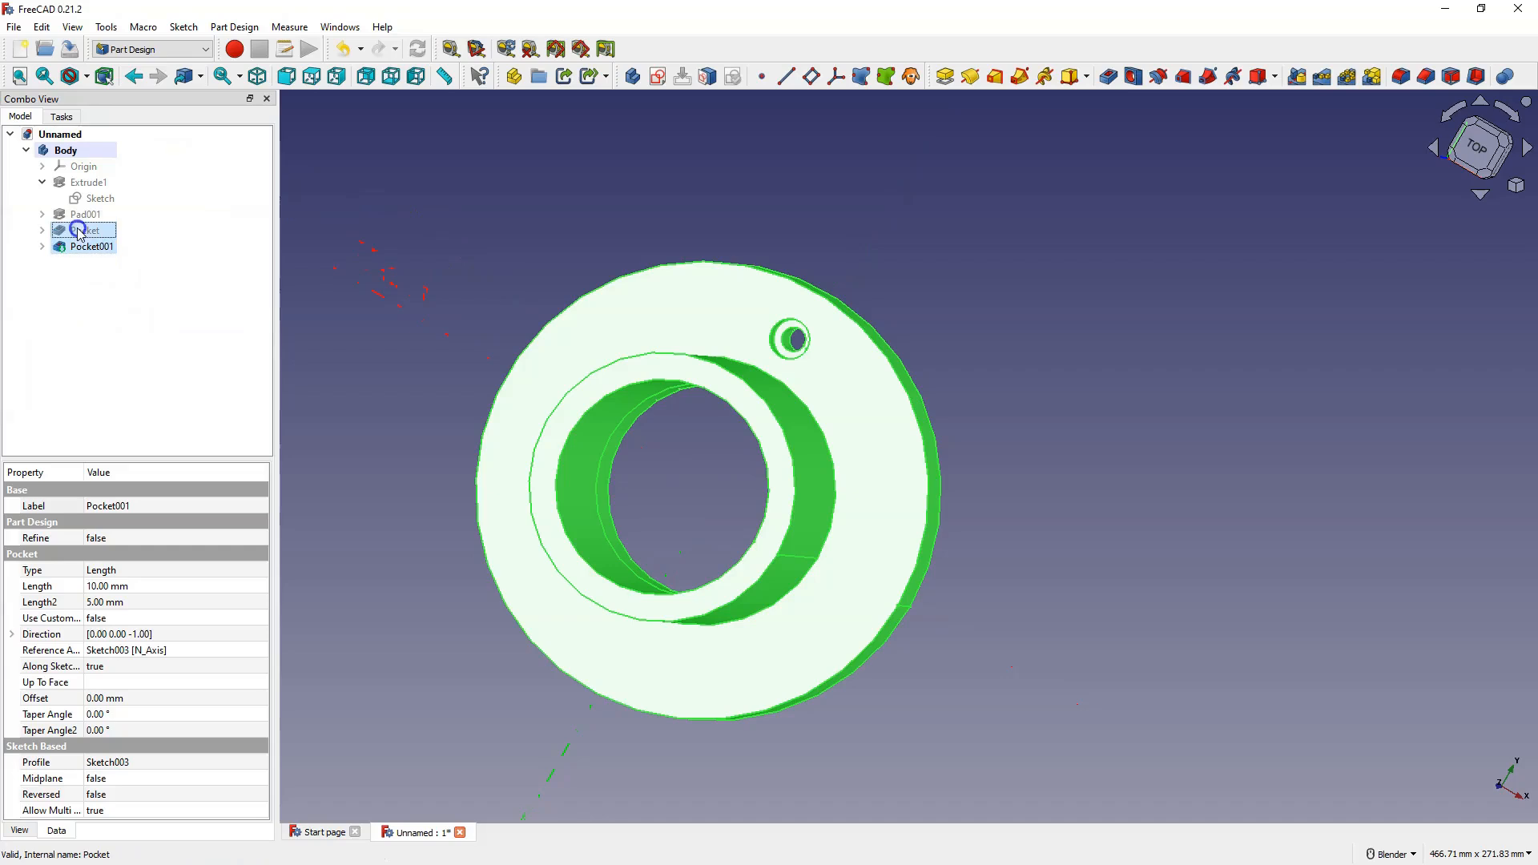
{"action": "left_click", "coordinate": [1346, 77]}
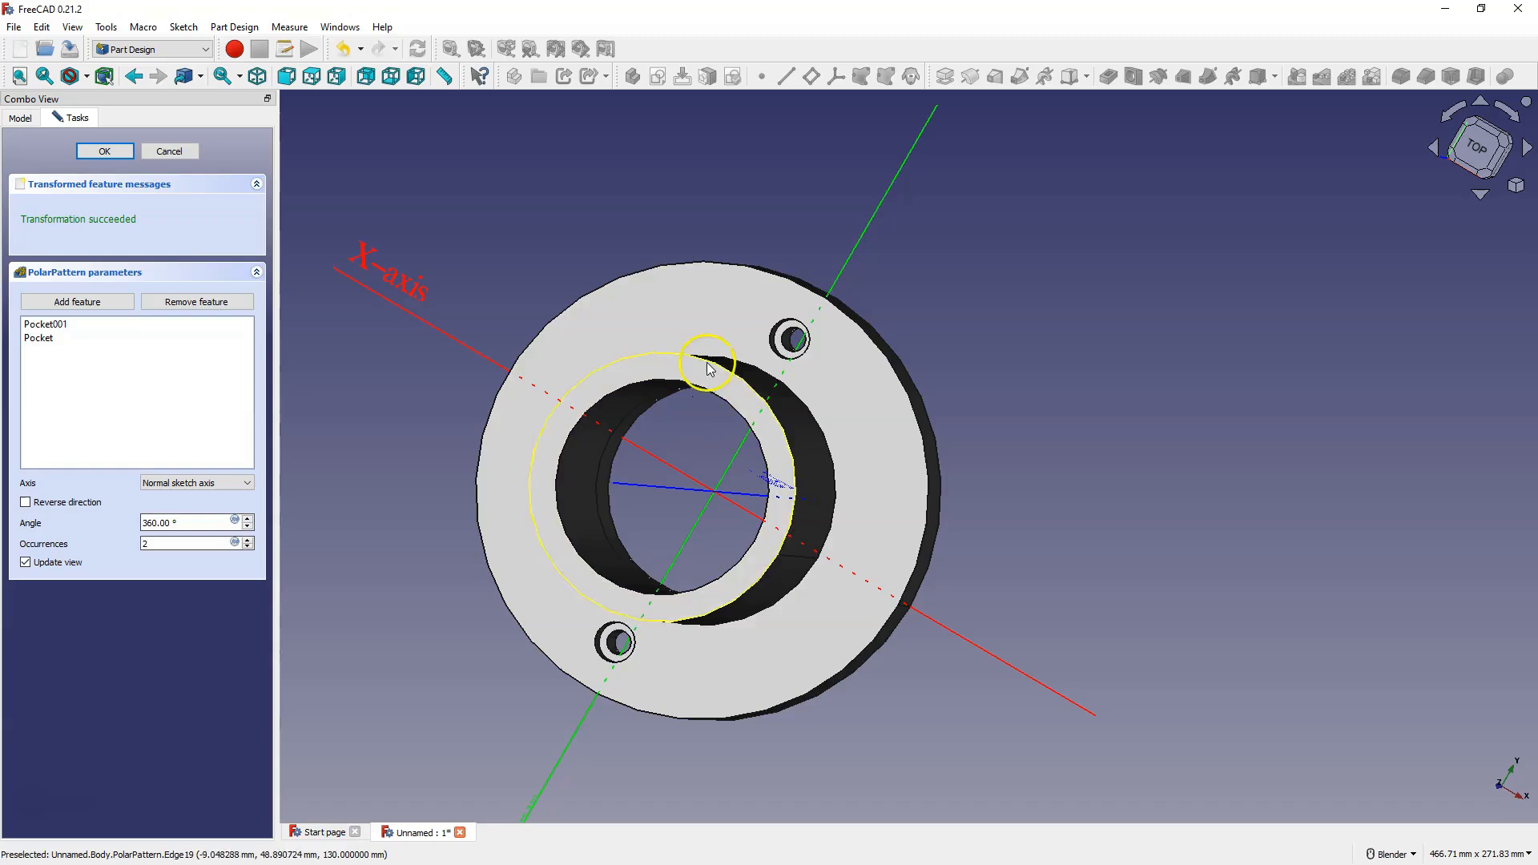
{"action": "double_click", "coordinate": [156, 543]}
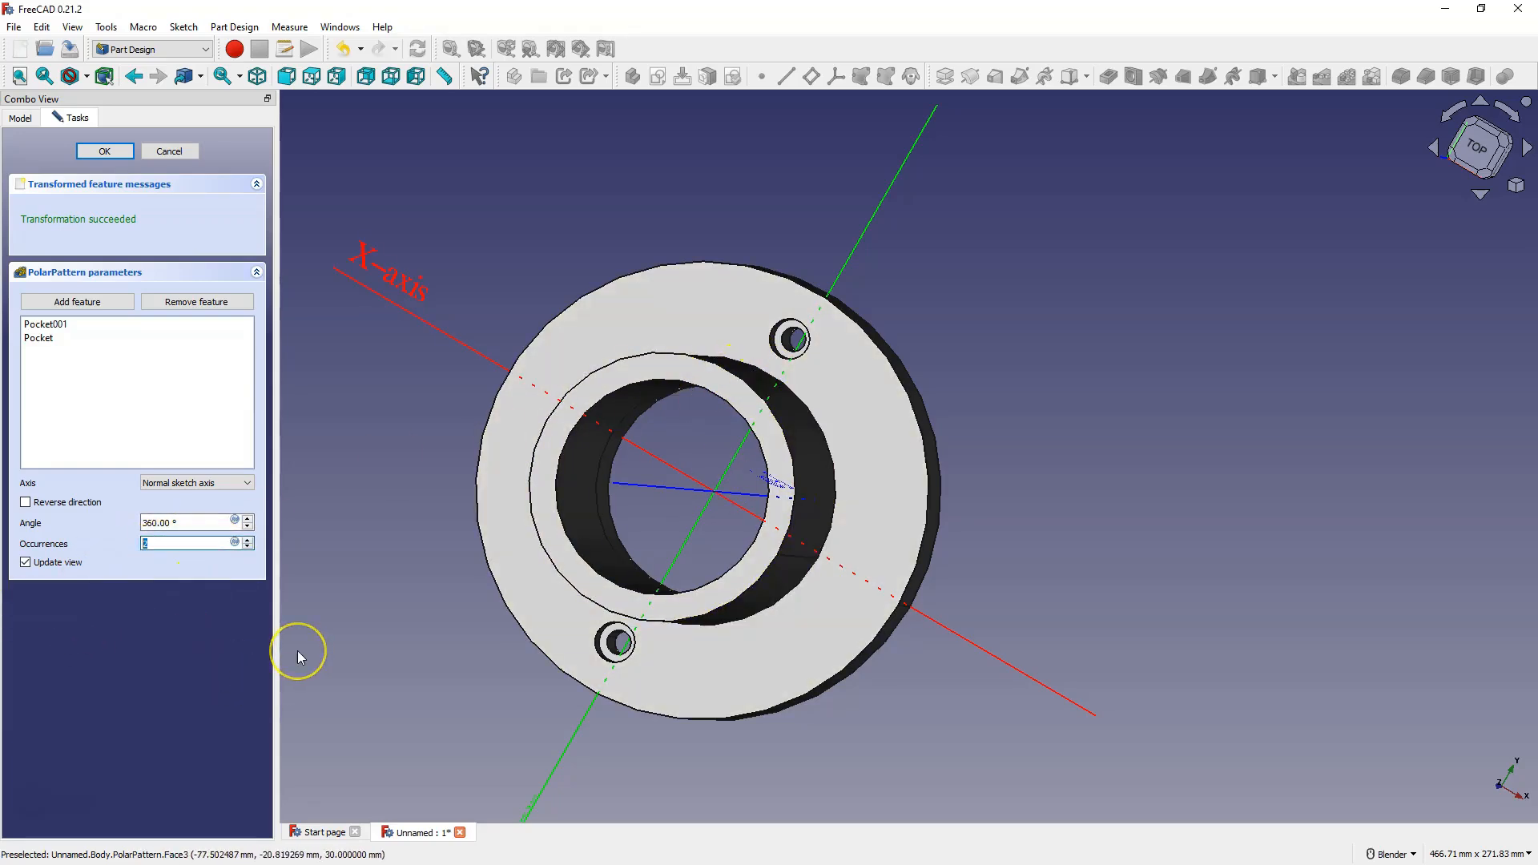
{"action": "type", "text": "10"}
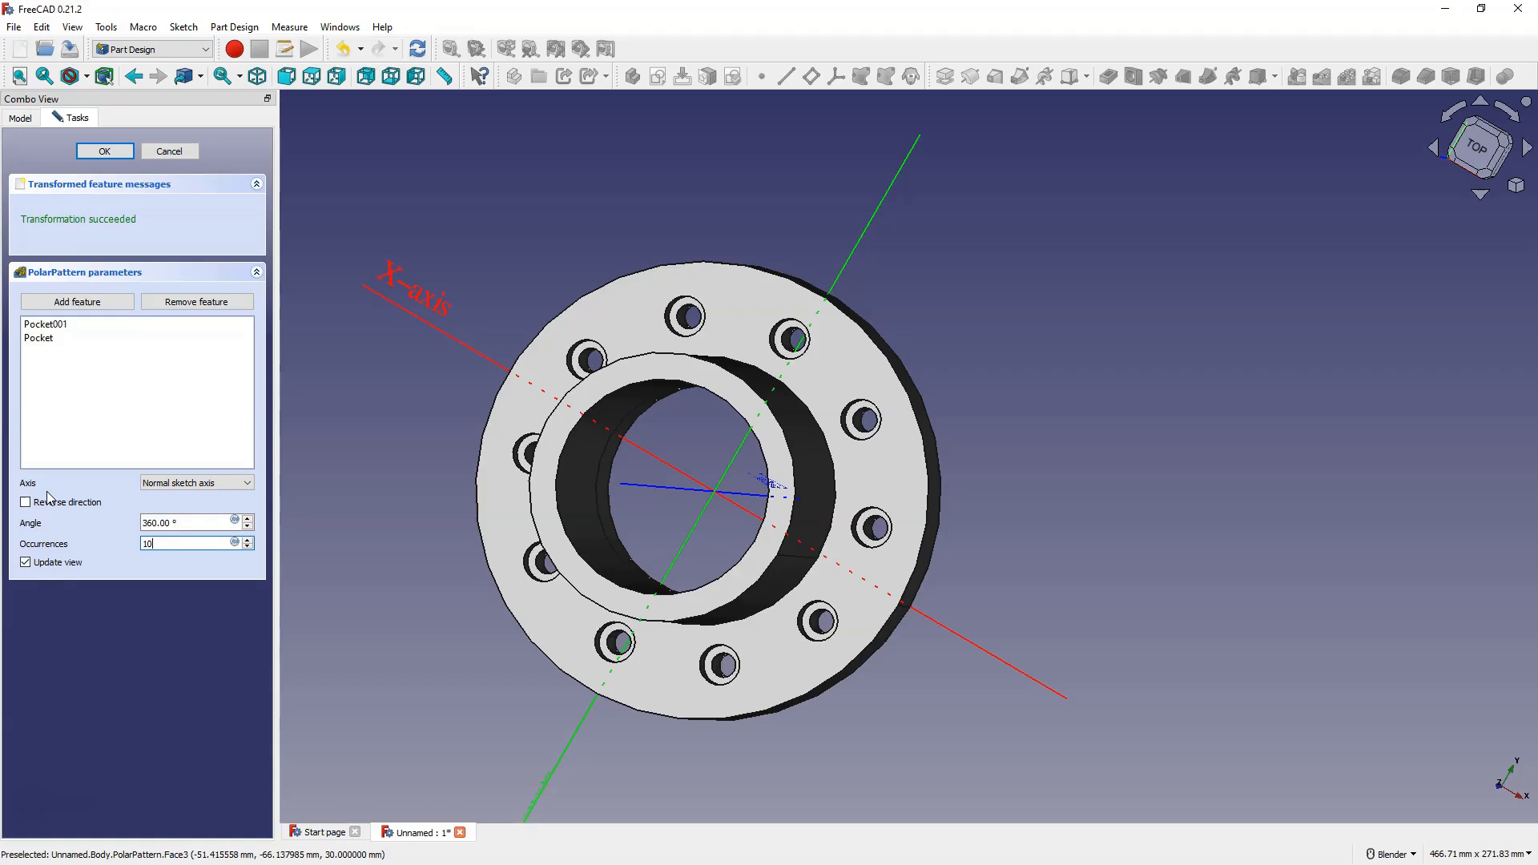
Try the base Z axis as the polar pattern's axis and switch back to the normal sketch axis
{"action": "left_click", "coordinate": [206, 485]}
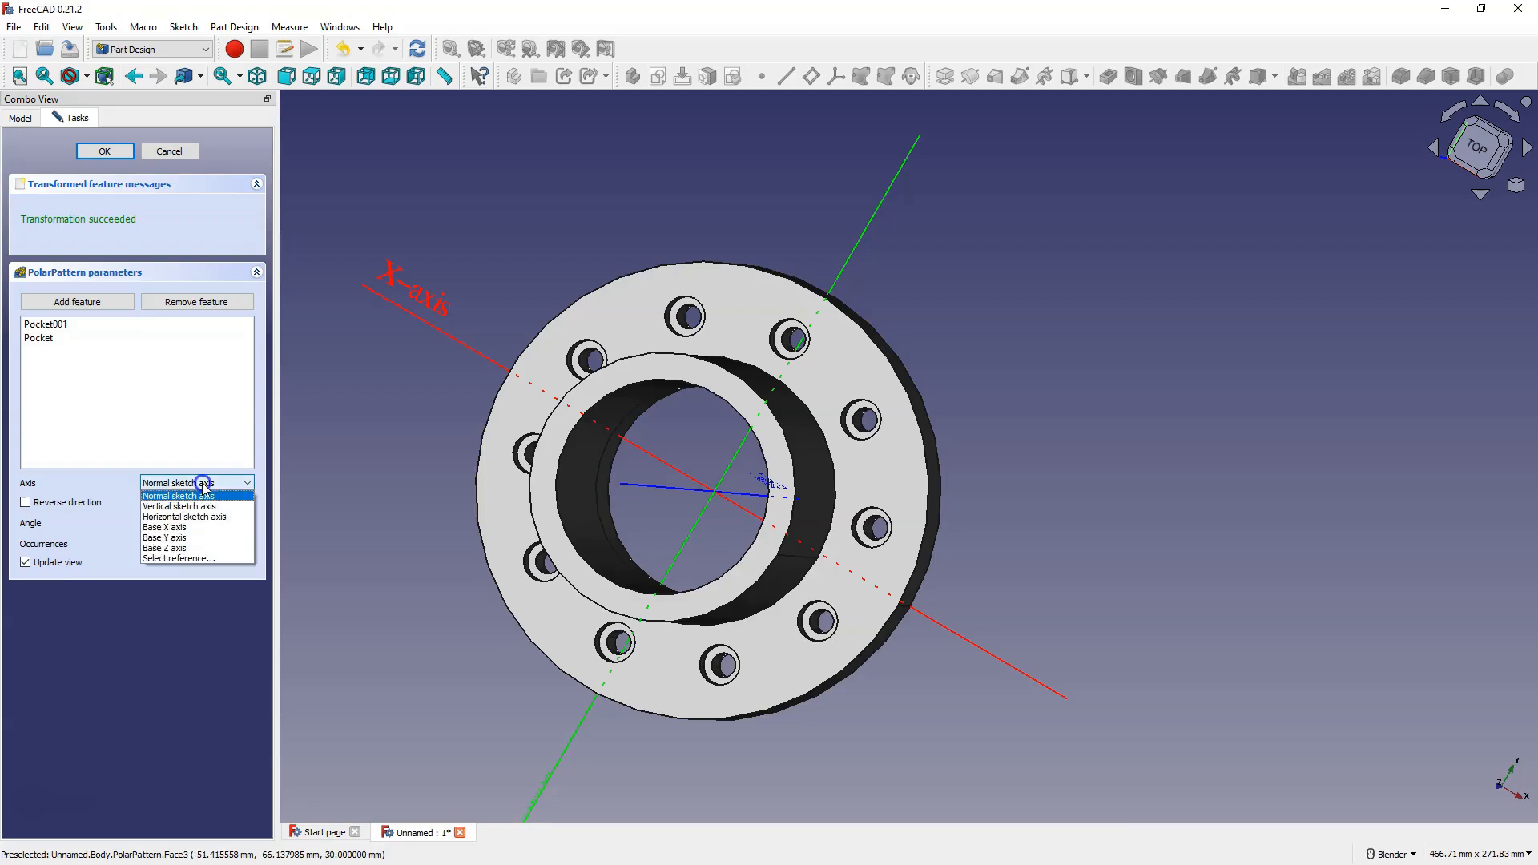
{"action": "left_click", "coordinate": [197, 550]}
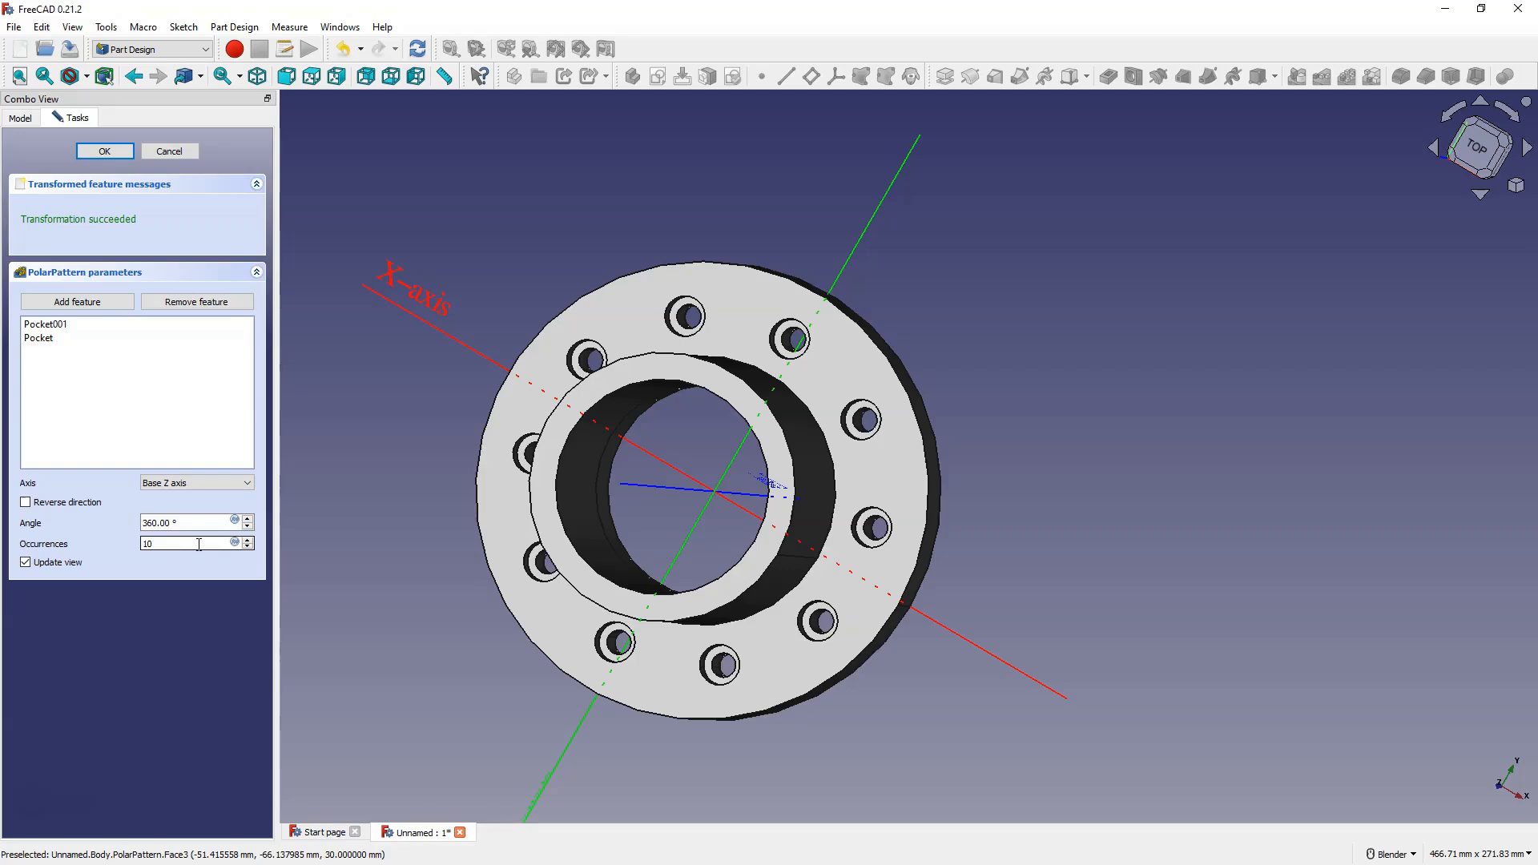
{"action": "left_click", "coordinate": [199, 482]}
{"action": "left_click", "coordinate": [227, 497]}
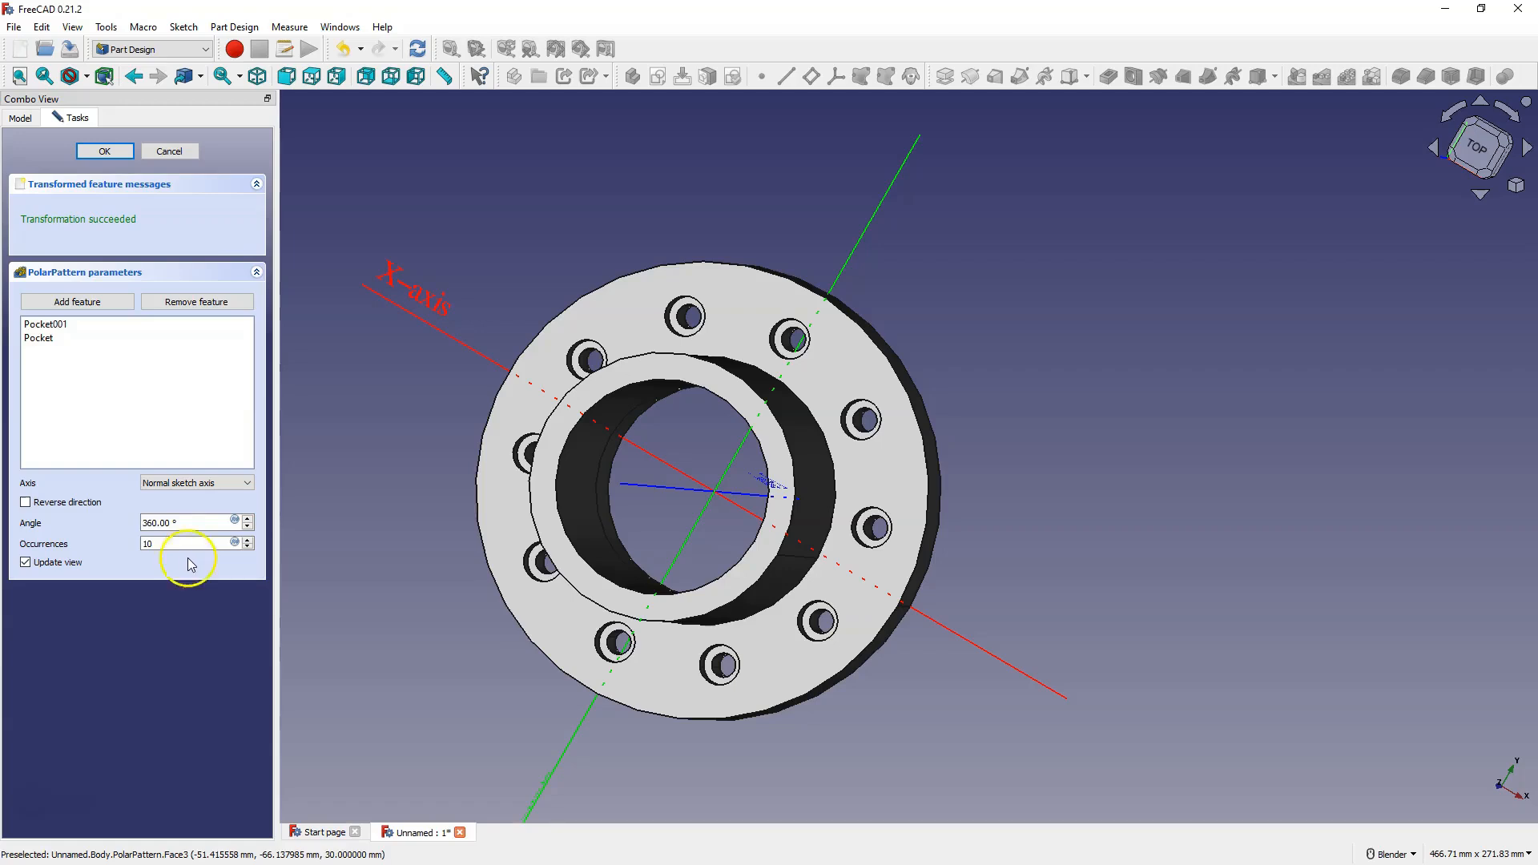
Try a 180° angle for the polar pattern
{"action": "left_click", "coordinate": [191, 524]}
{"action": "left_click_drag", "start_coordinate": [152, 525], "coordinate": [120, 516]}
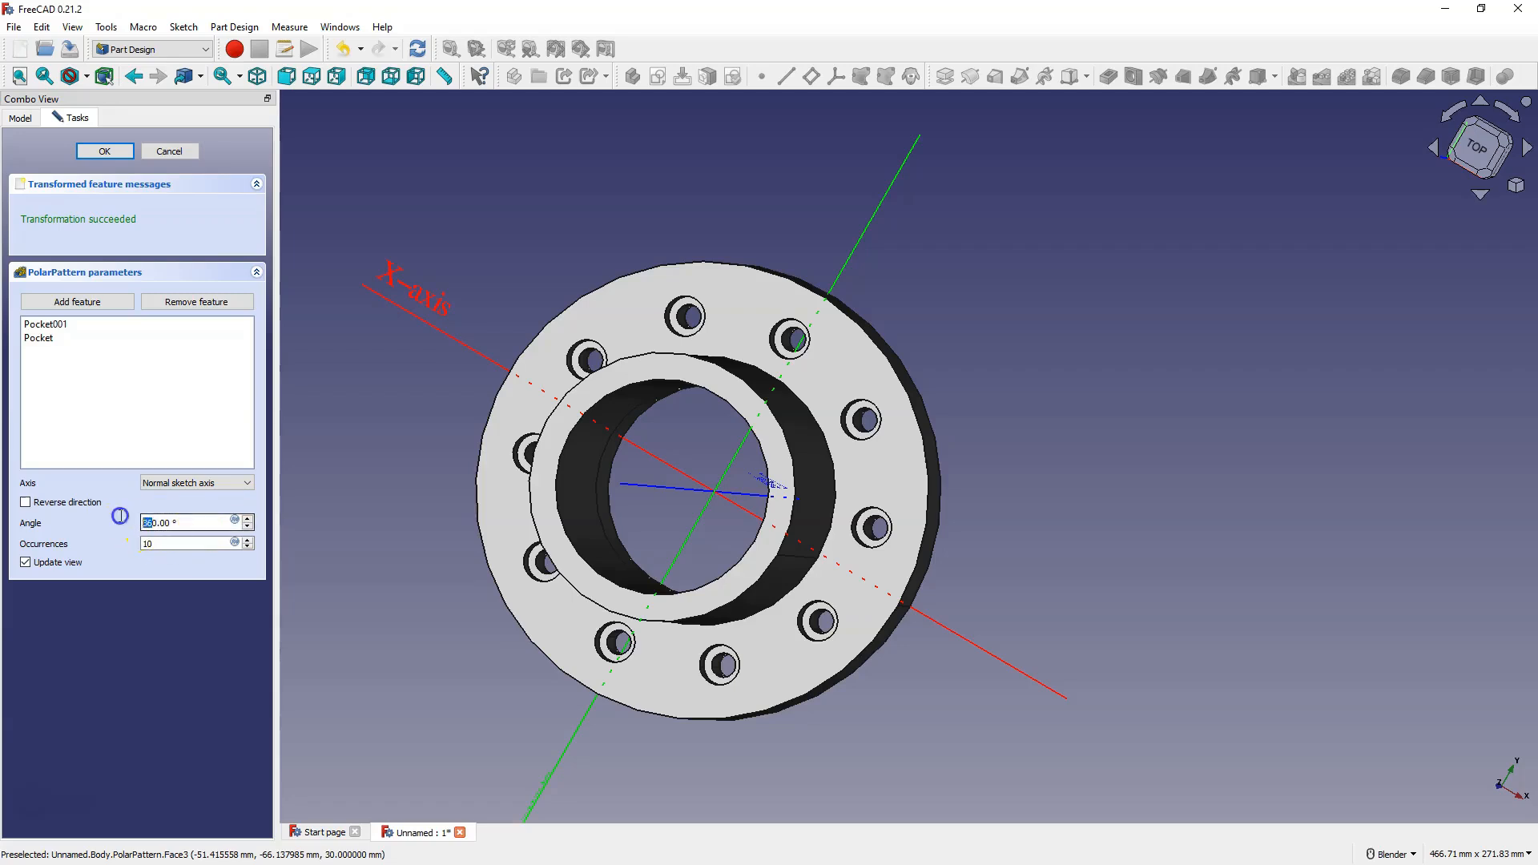
{"action": "type", "text": "18"}
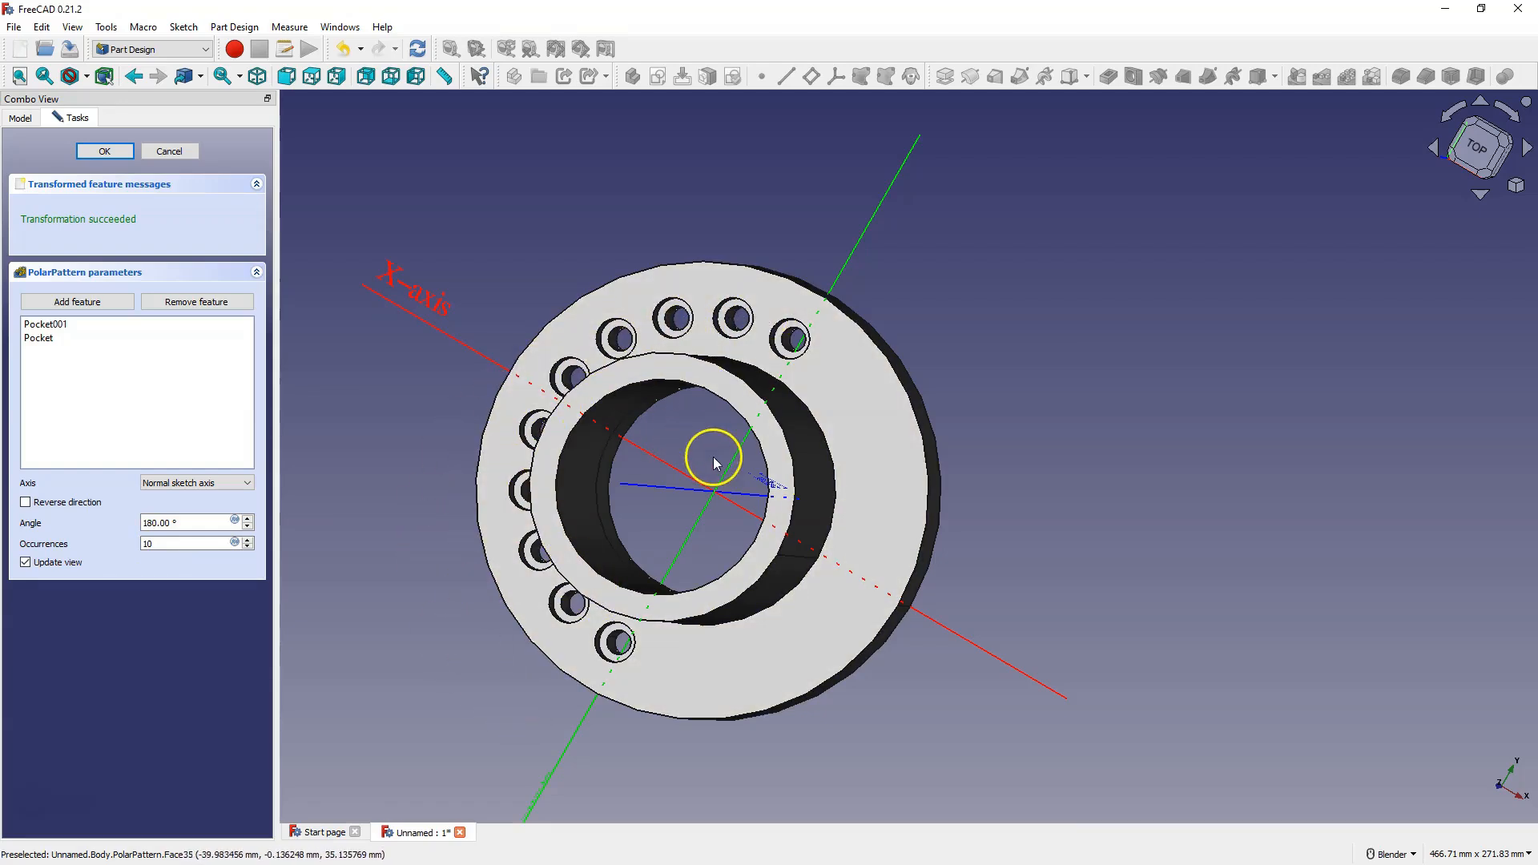
Set the polar pattern's angle to 360° and accept the pattern
{"action": "left_click_drag", "start_coordinate": [153, 523], "coordinate": [127, 519]}
{"action": "type", "text": "36"}
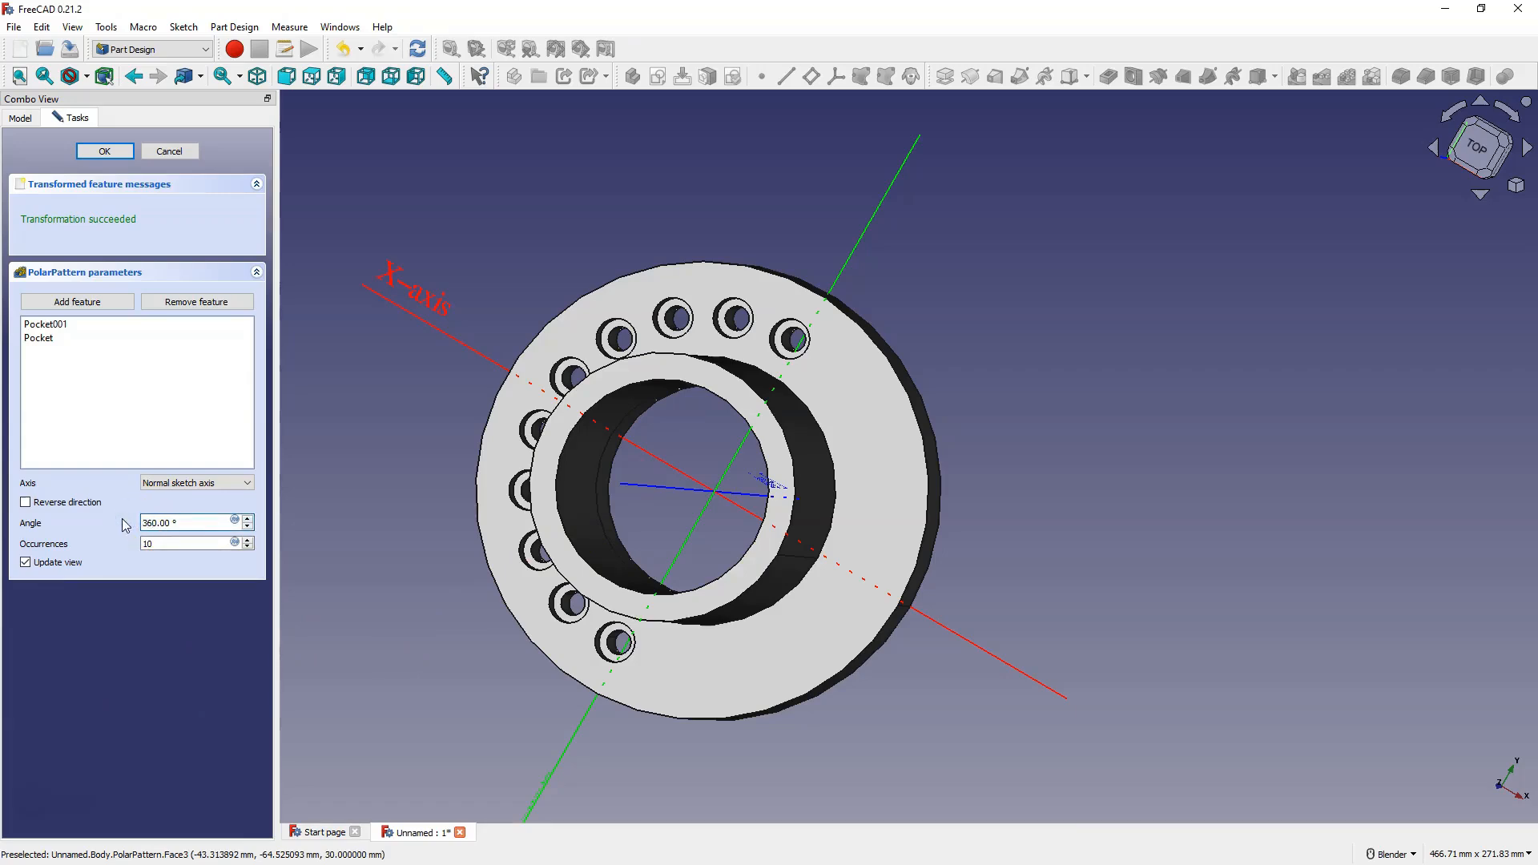
{"action": "left_click", "coordinate": [105, 152]}
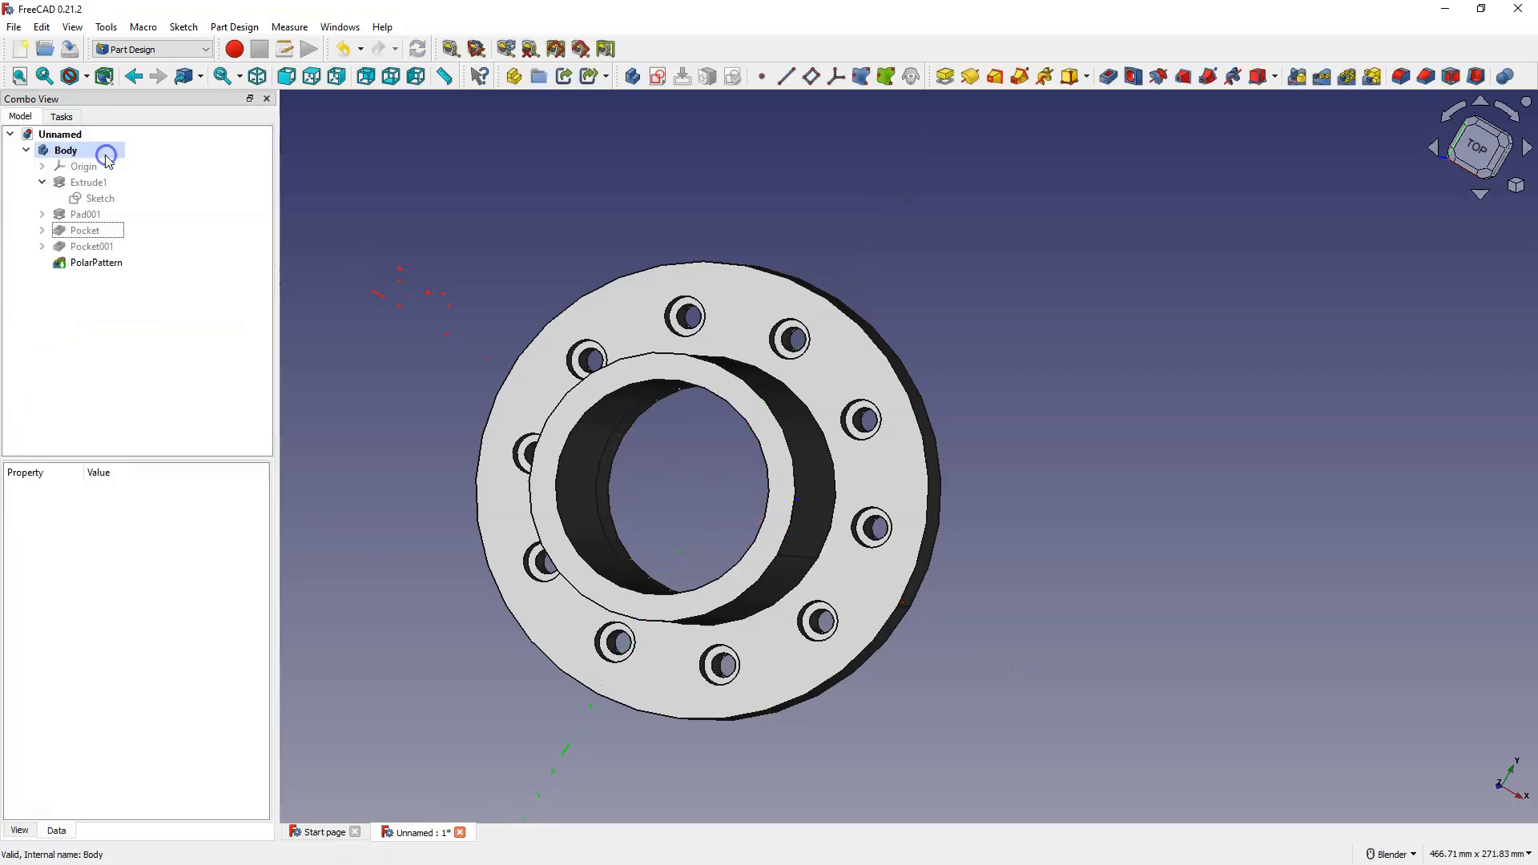
{"action": "left_click", "coordinate": [738, 248]}
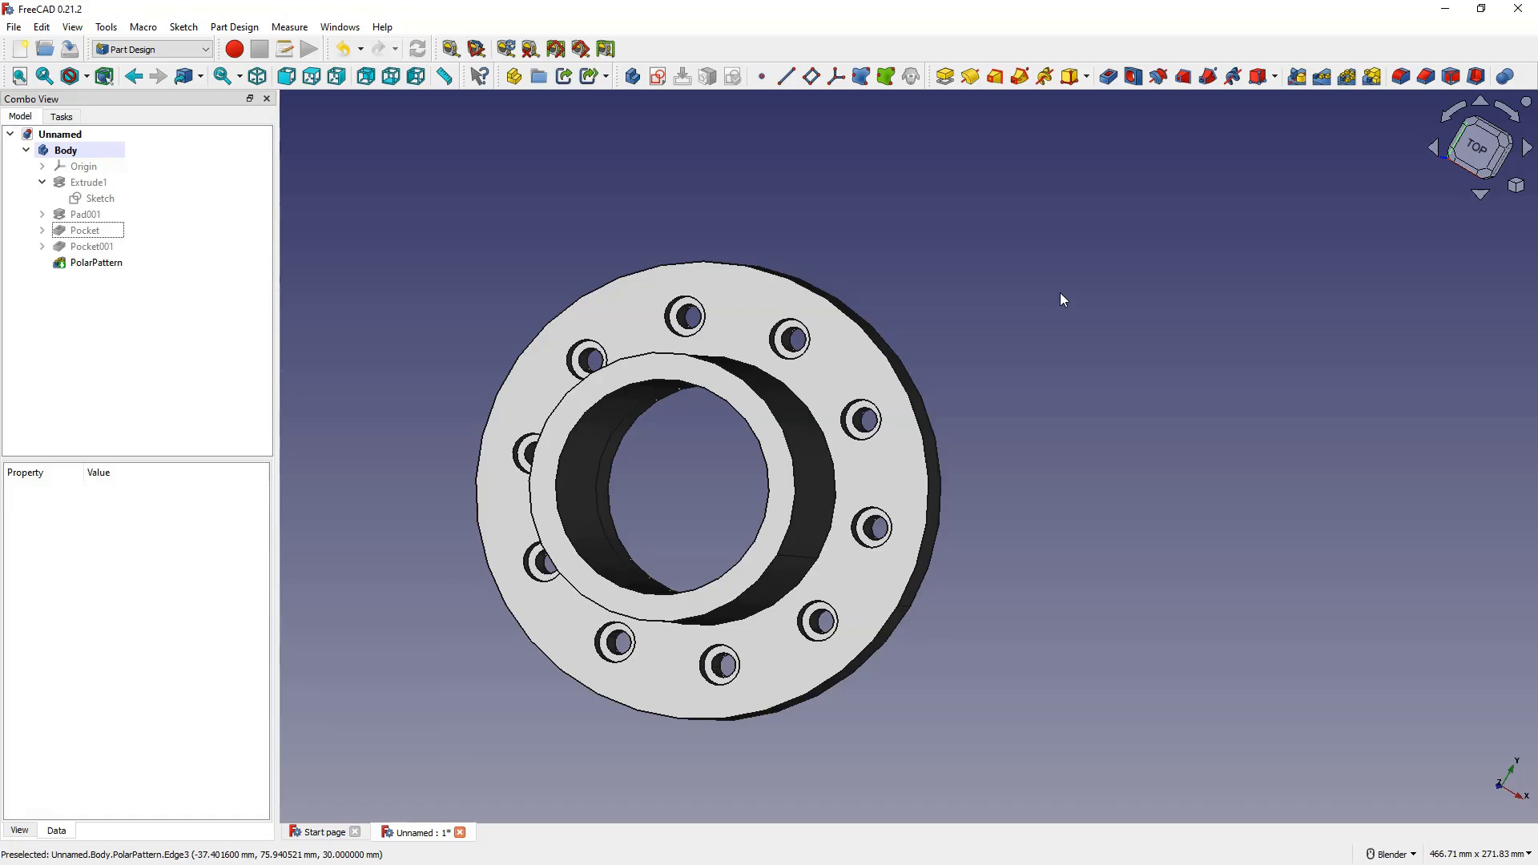
Fillet the edge where the pipe meets the flange's upper face with a 3 mm radius
{"action": "middle_click_drag", "start_coordinate": [811, 589], "coordinate": [795, 485]}
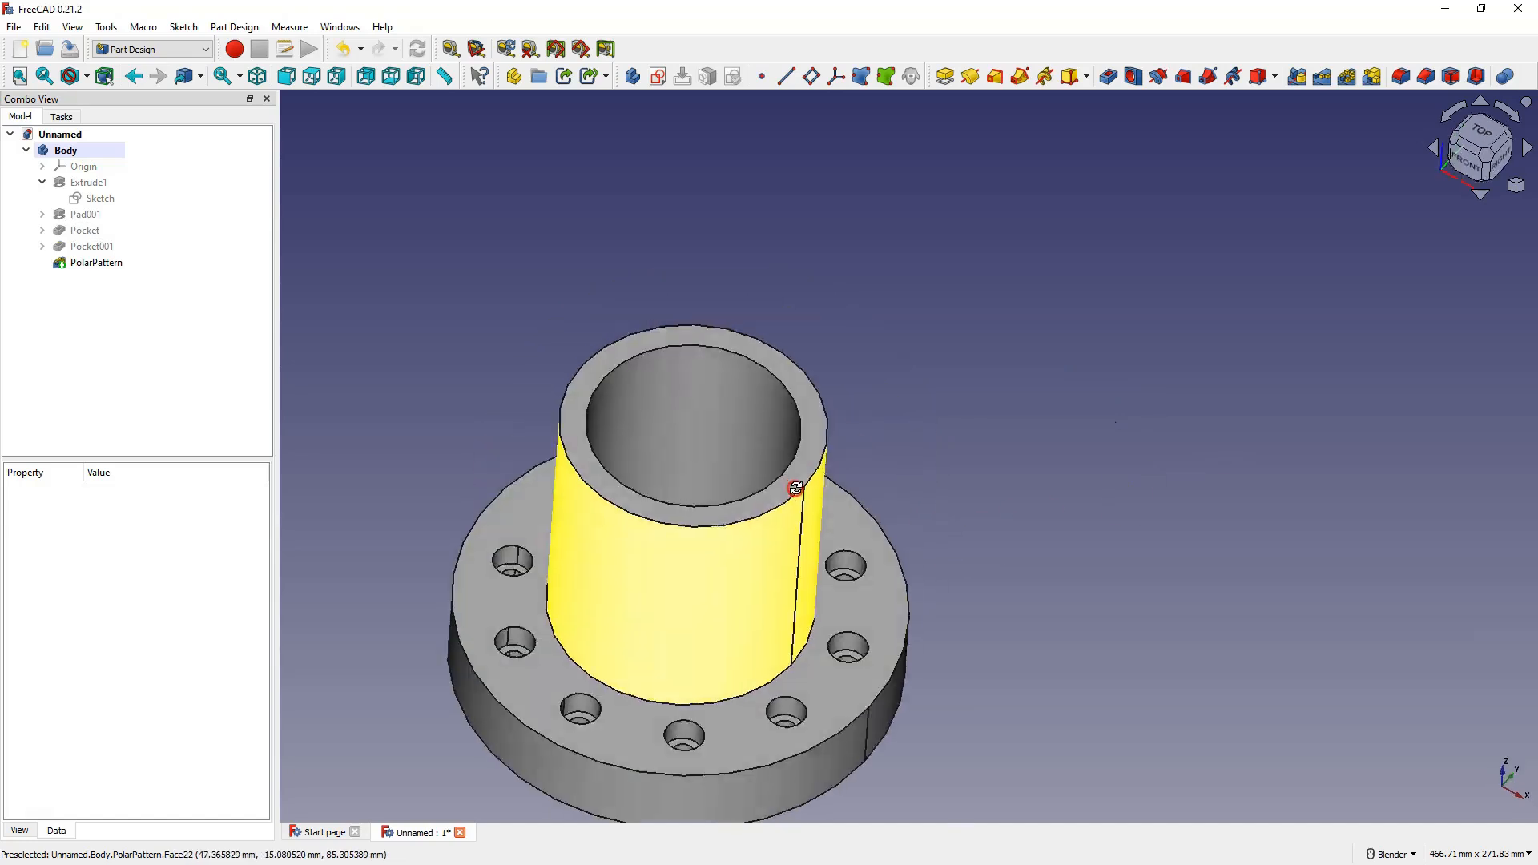
{"action": "left_click", "coordinate": [758, 685]}
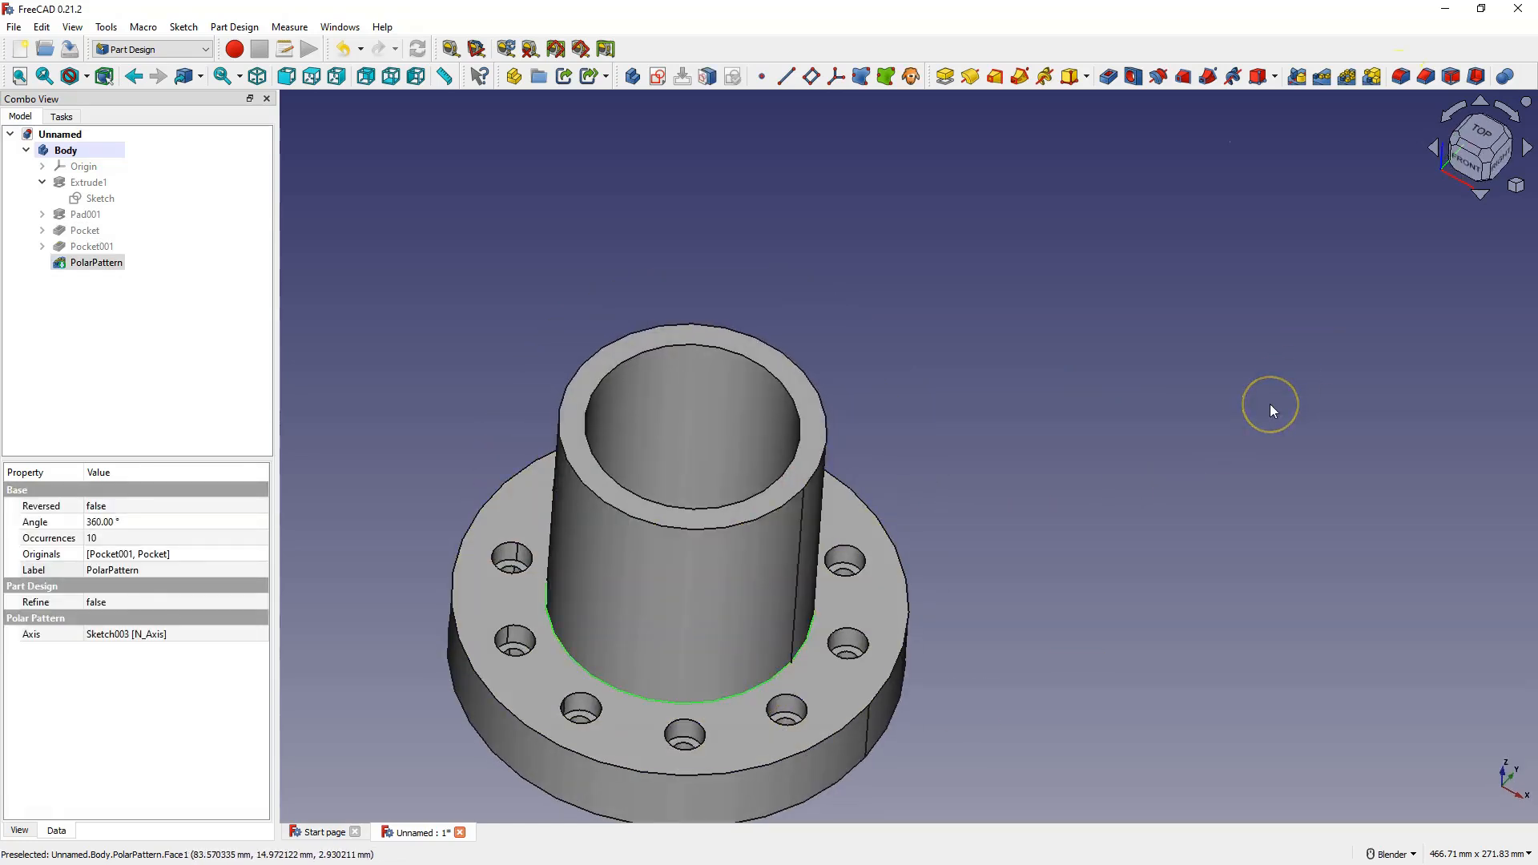
{"action": "left_click", "coordinate": [1401, 83]}
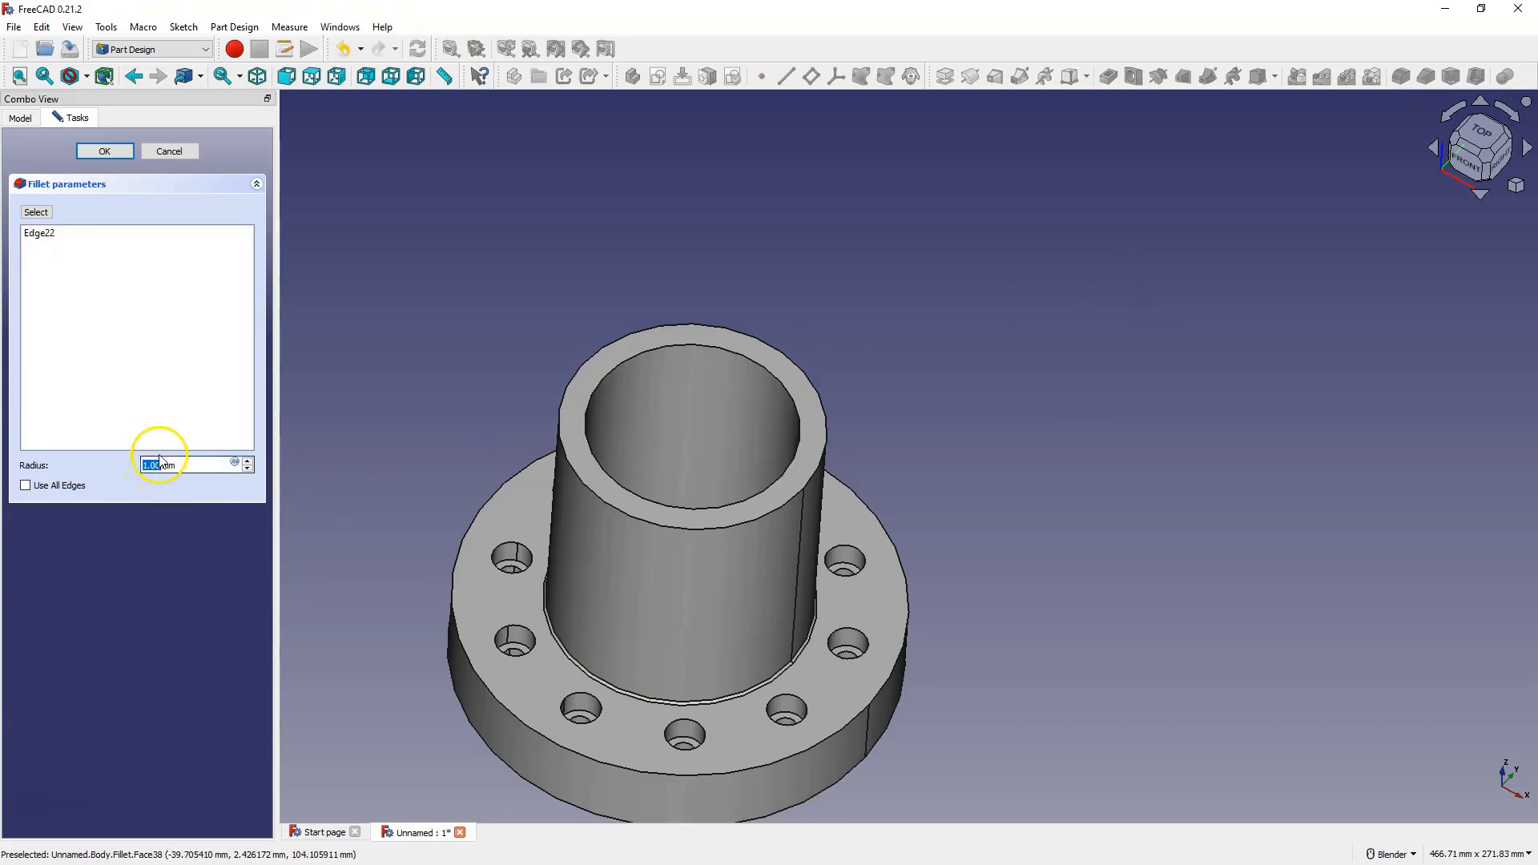
{"action": "type", "text": "3"}
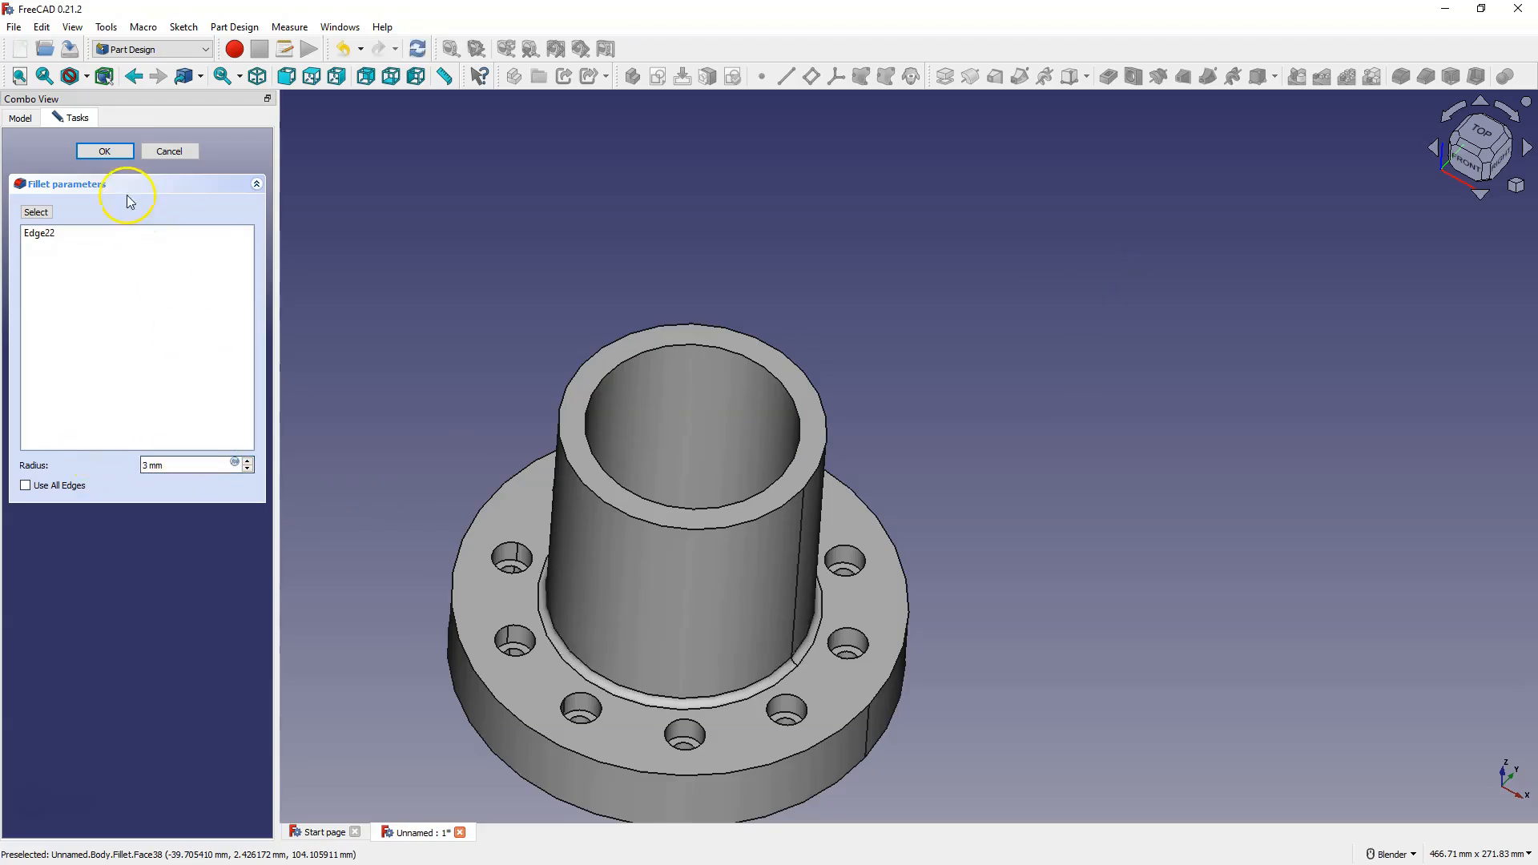
{"action": "left_click", "coordinate": [107, 151]}
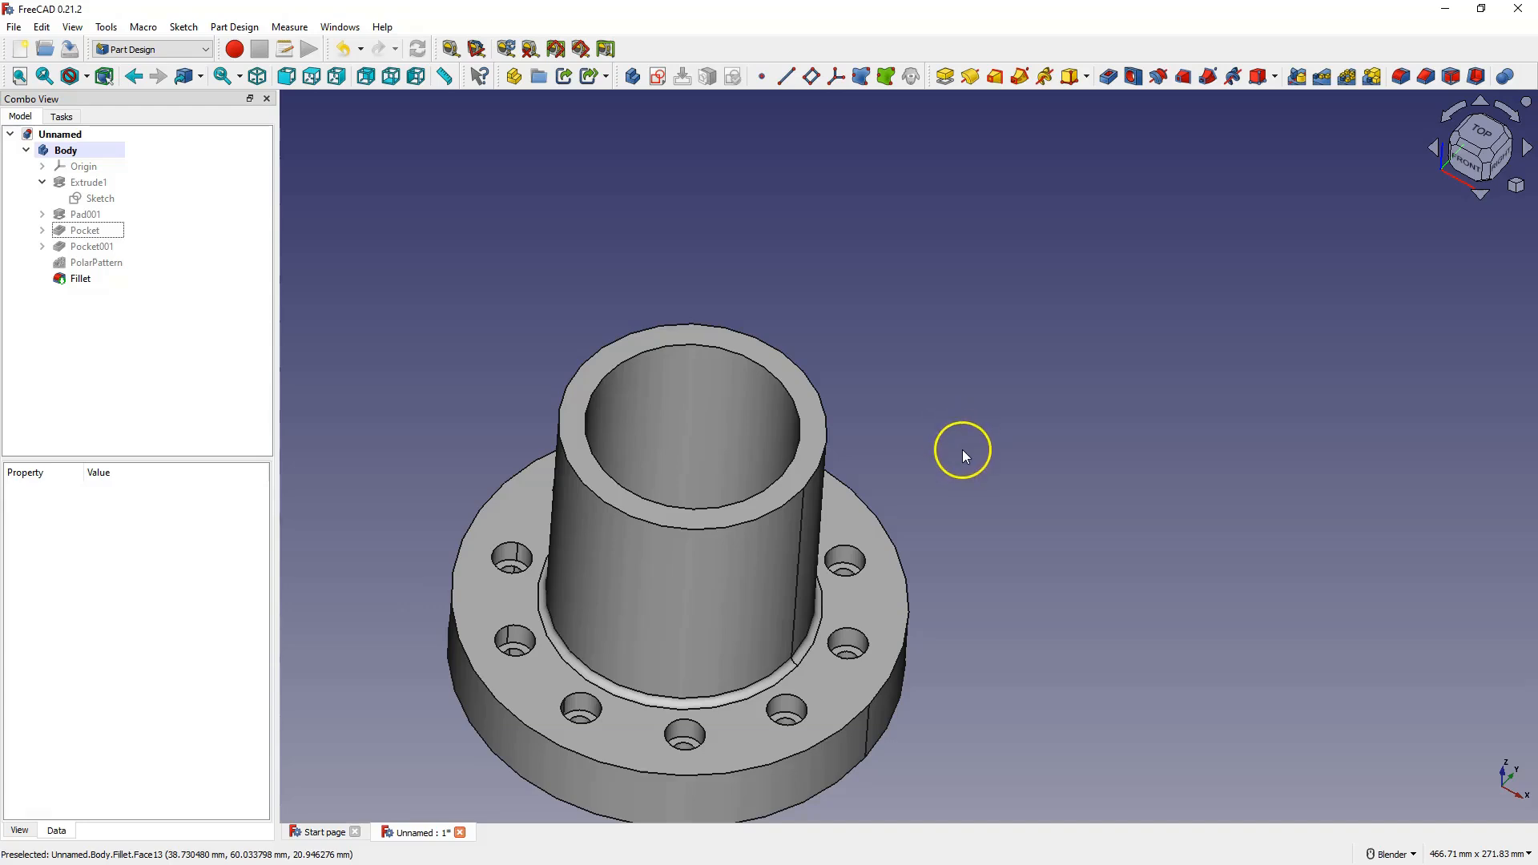
Chamfer the inner and outer rim edges at the pipe's open end with a 1 mm equal distance
{"action": "left_click", "coordinate": [575, 375]}
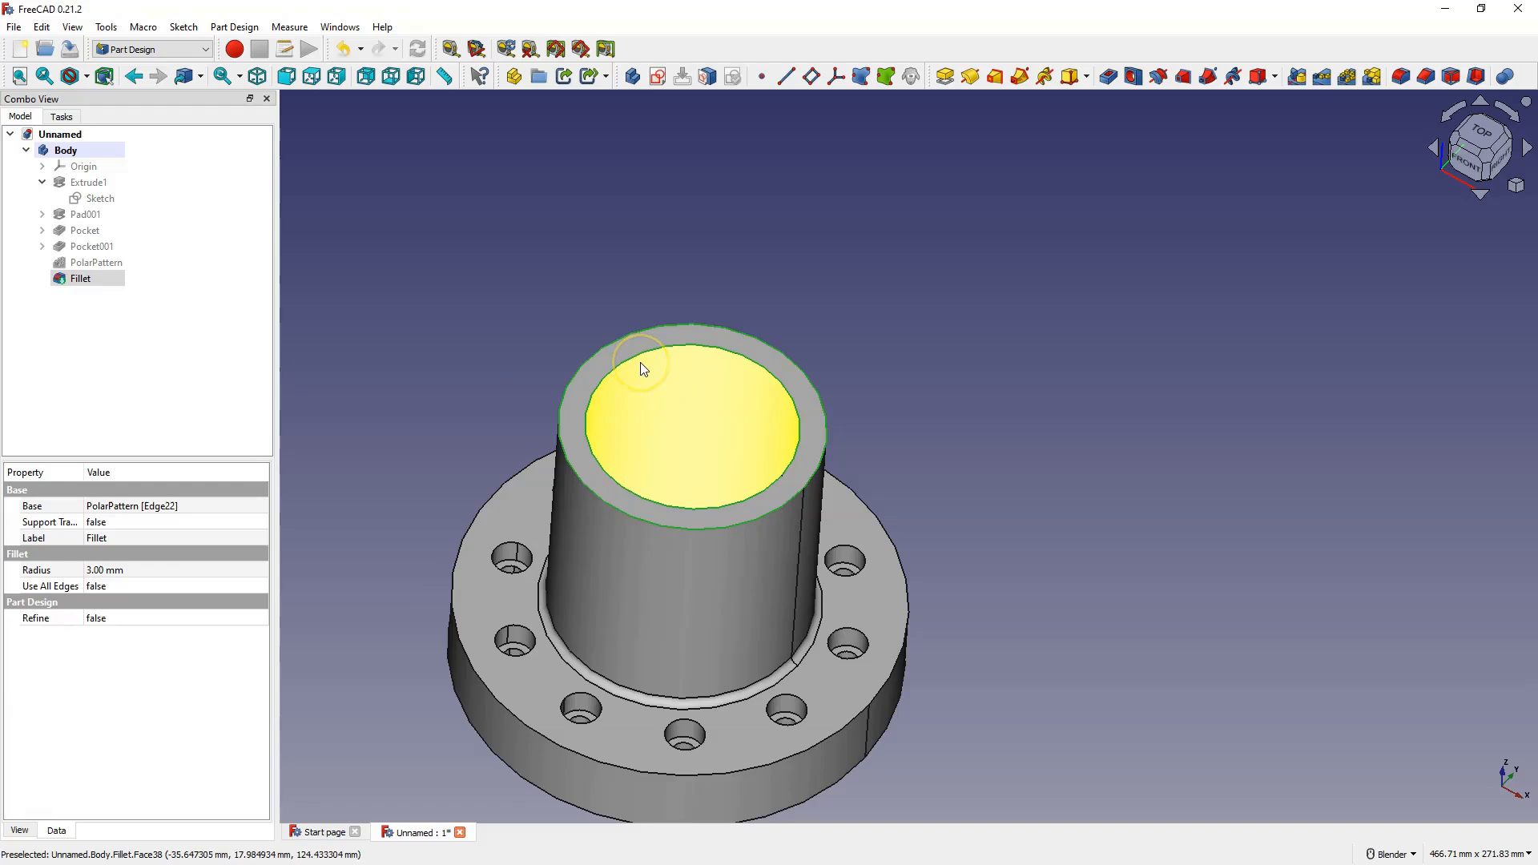
{"action": "left_click", "coordinate": [1426, 78]}
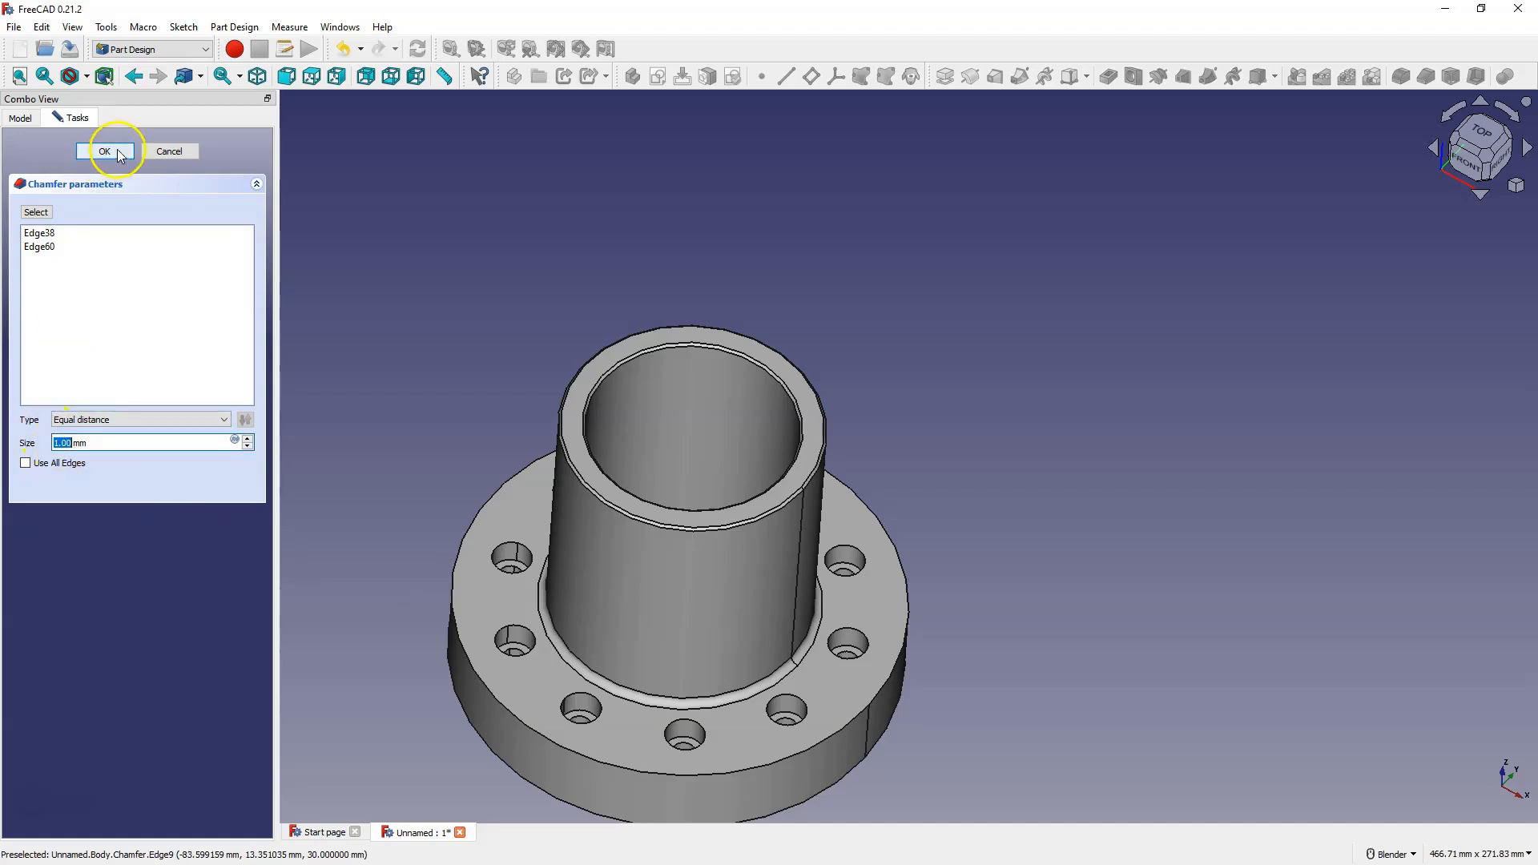
{"action": "left_click", "coordinate": [105, 153]}
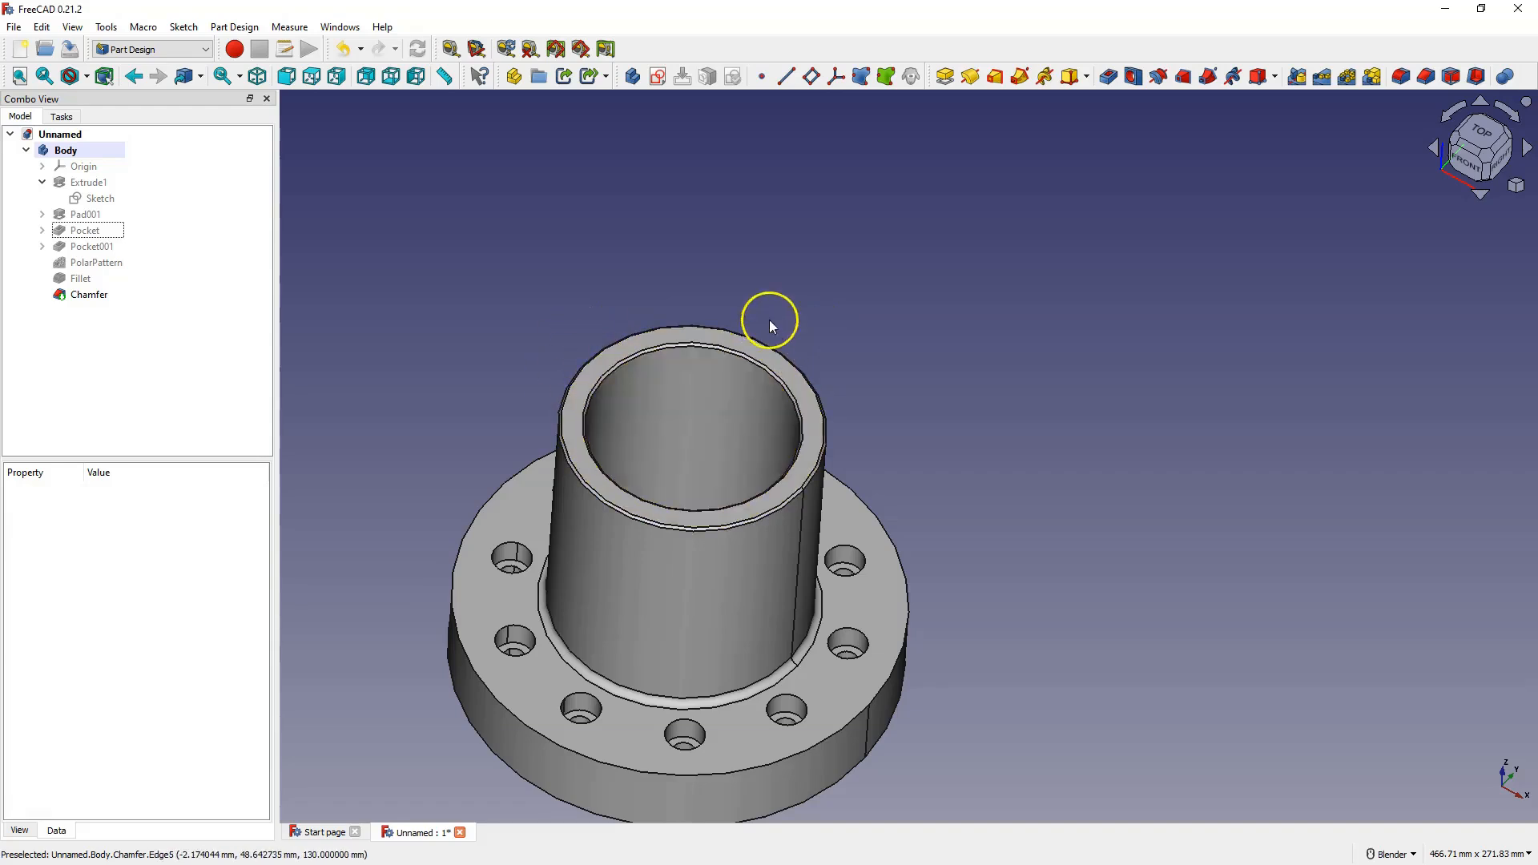
Chamfer the edges of the flange's upper face, including the bolt holes, with a 1 mm equal distance
{"action": "scroll", "coordinate": [1055, 342], "scroll_direction": "down", "scroll_amount": 1}
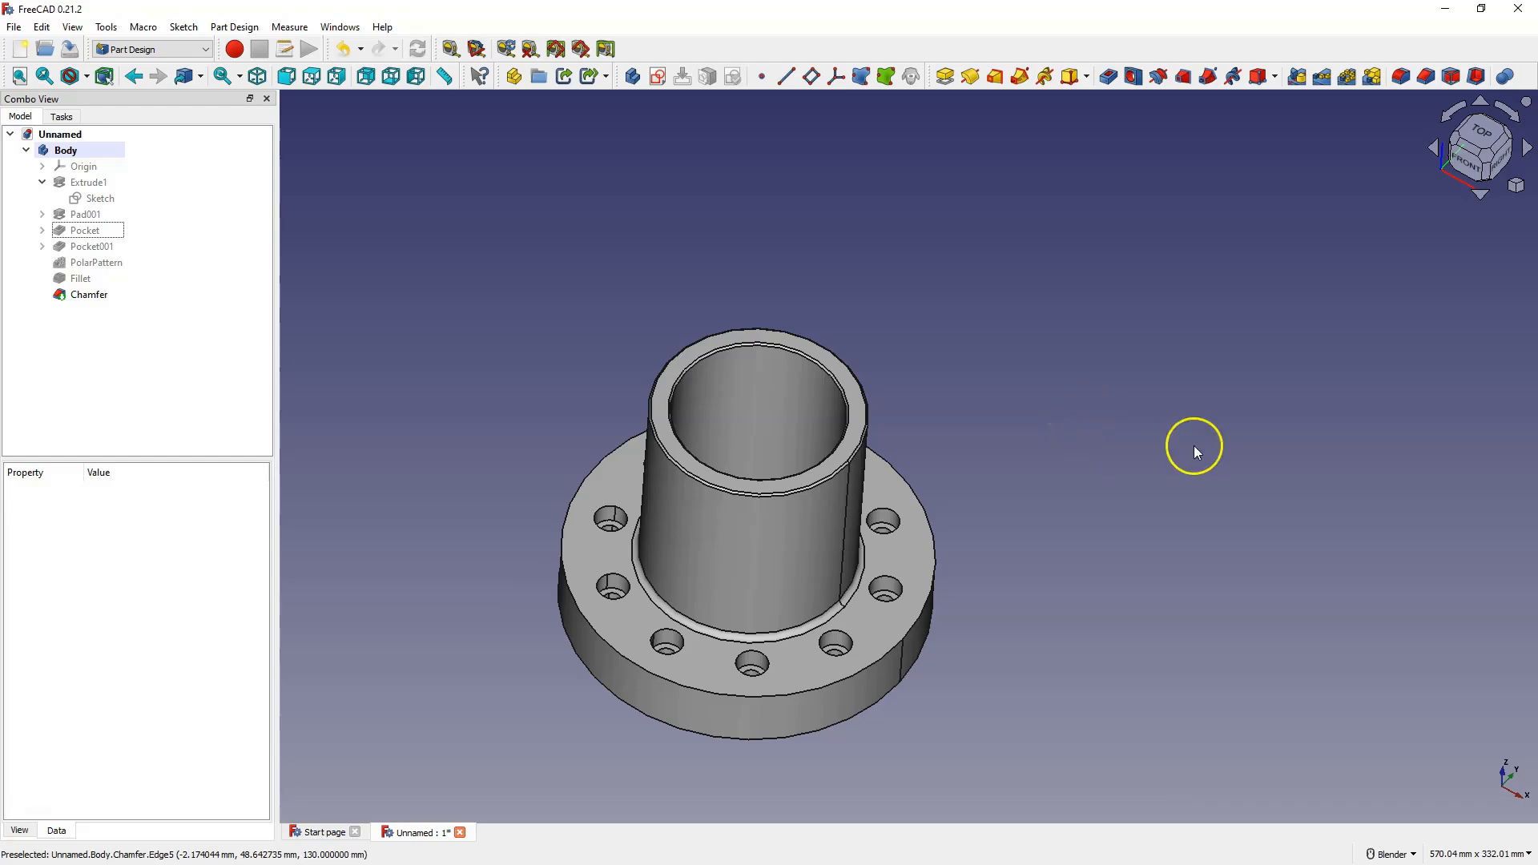
{"action": "left_click", "coordinate": [916, 550]}
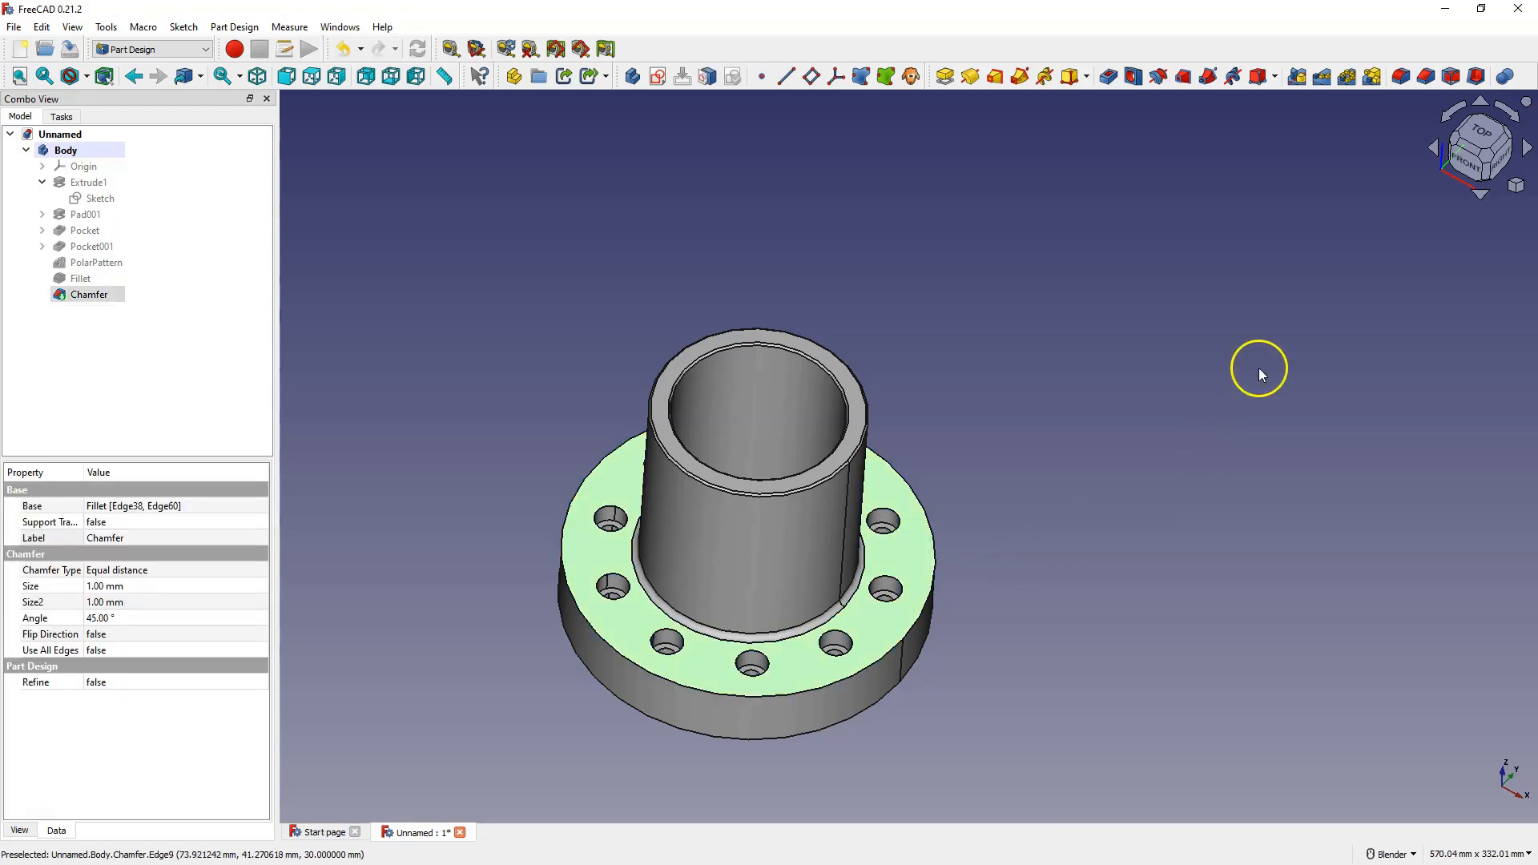
{"action": "left_click", "coordinate": [1420, 82]}
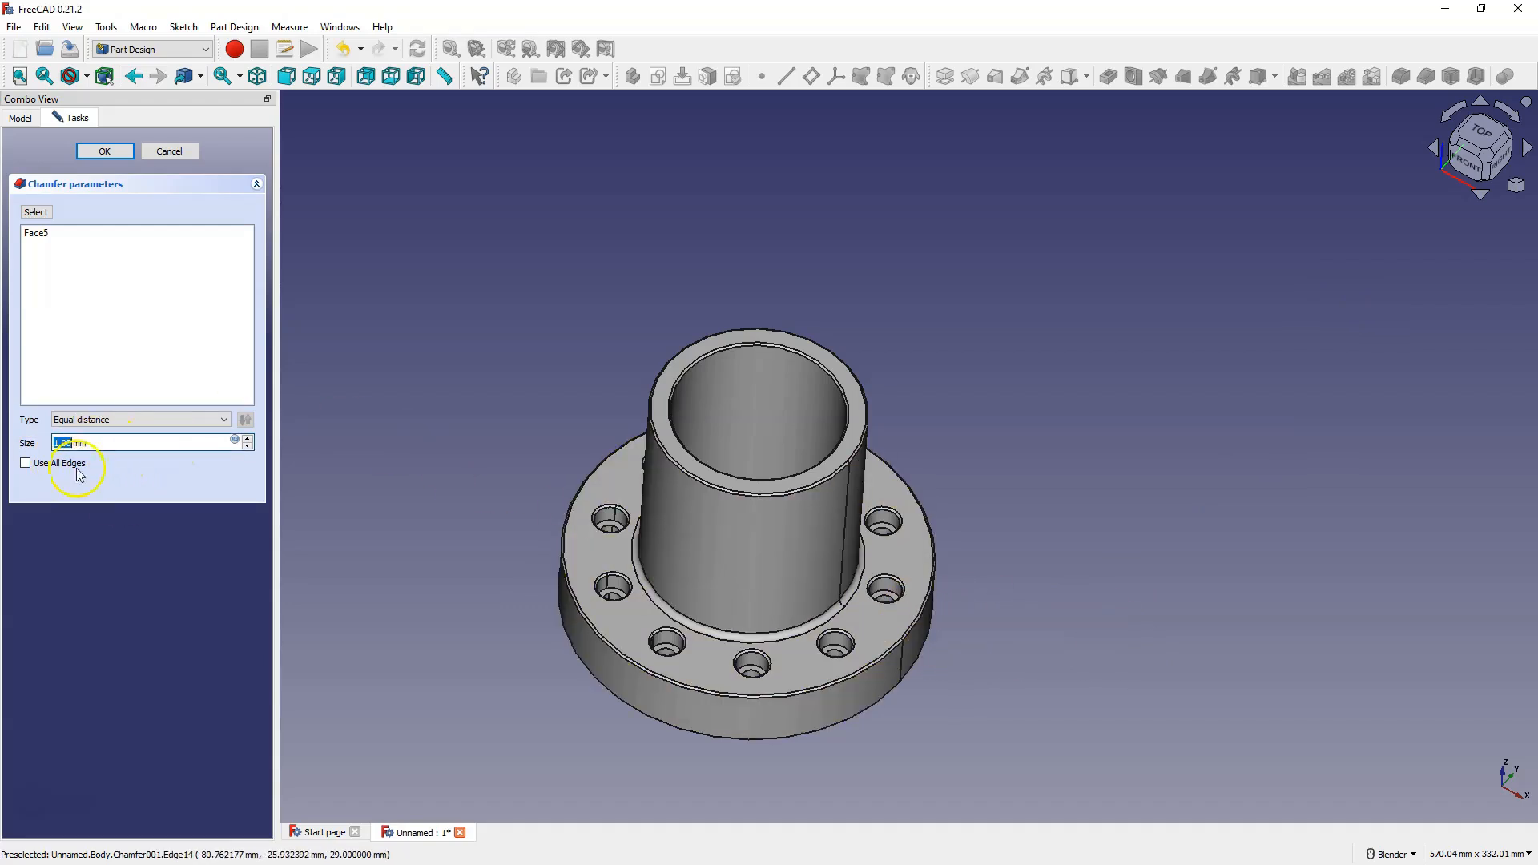
{"action": "left_click", "coordinate": [122, 152]}
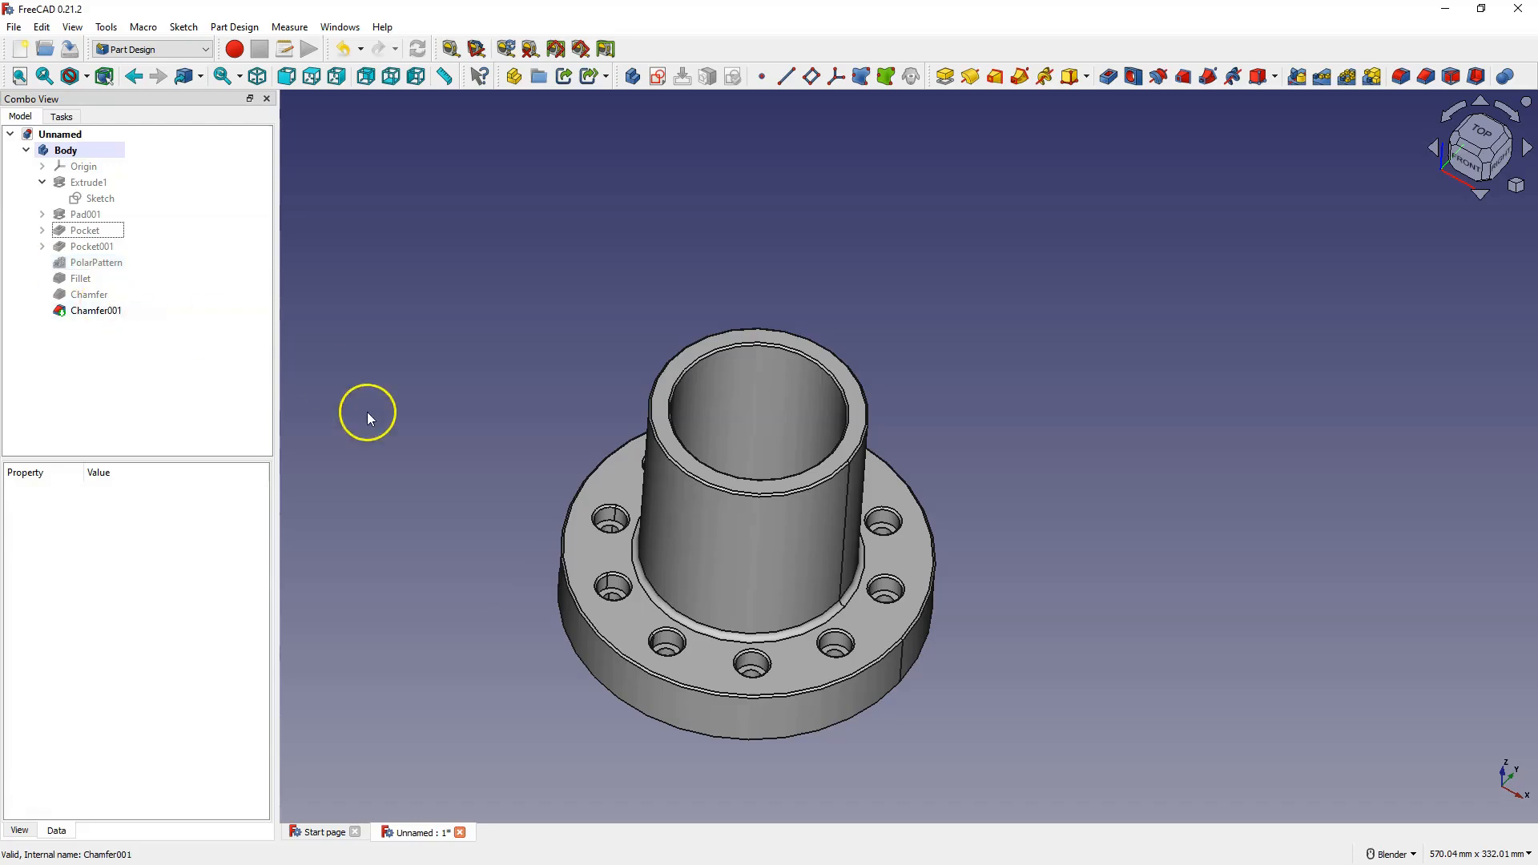
Edit the bolt hole pocket's sketch, set the circle's diameter to 12 mm, and close the sketch
{"action": "middle_click_drag", "start_coordinate": [565, 357], "coordinate": [561, 402]}
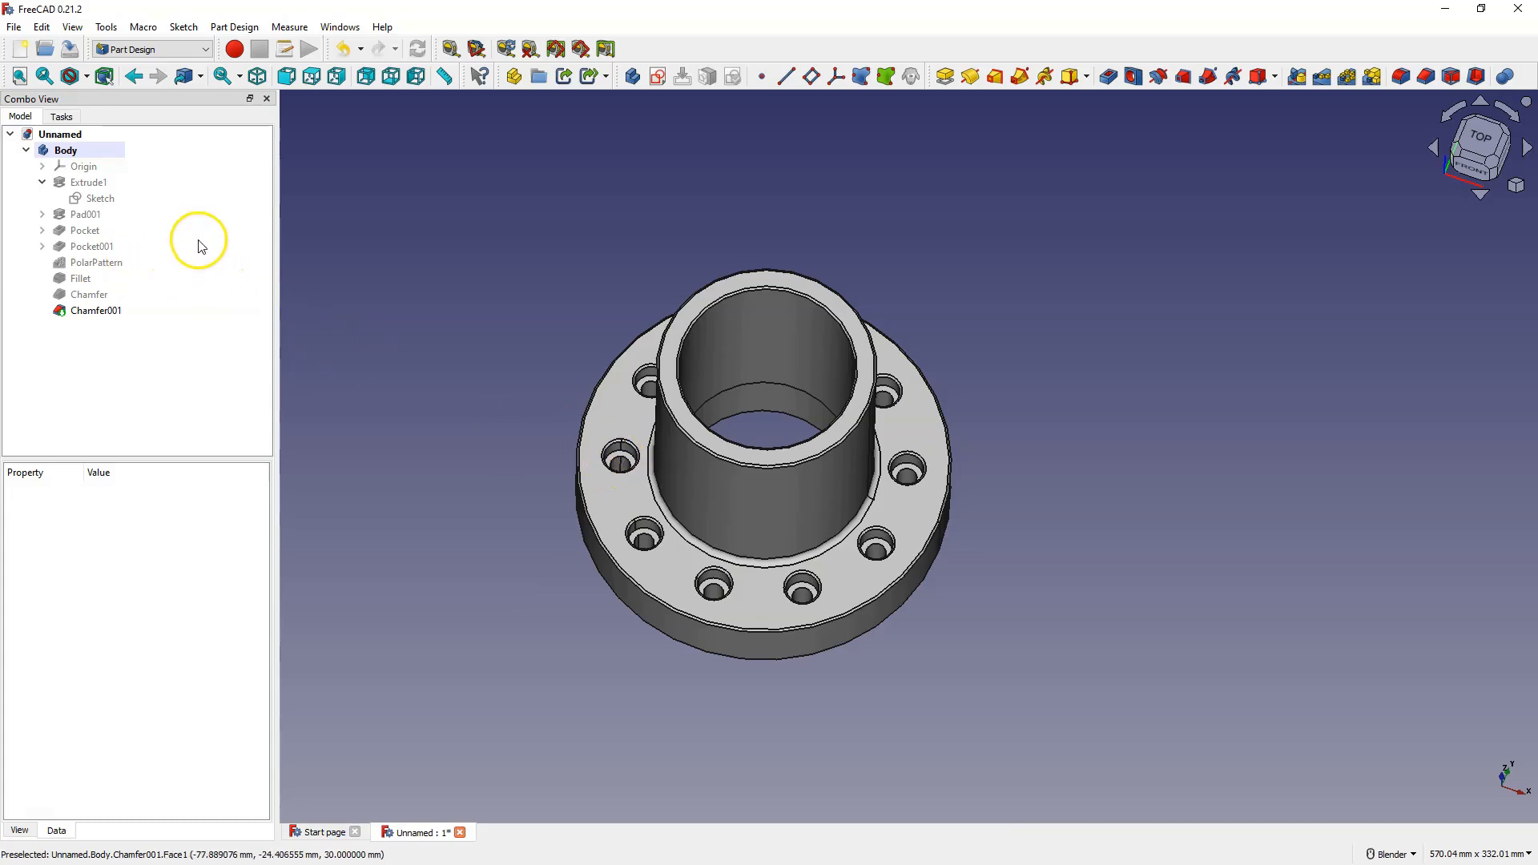
{"action": "left_click", "coordinate": [42, 231]}
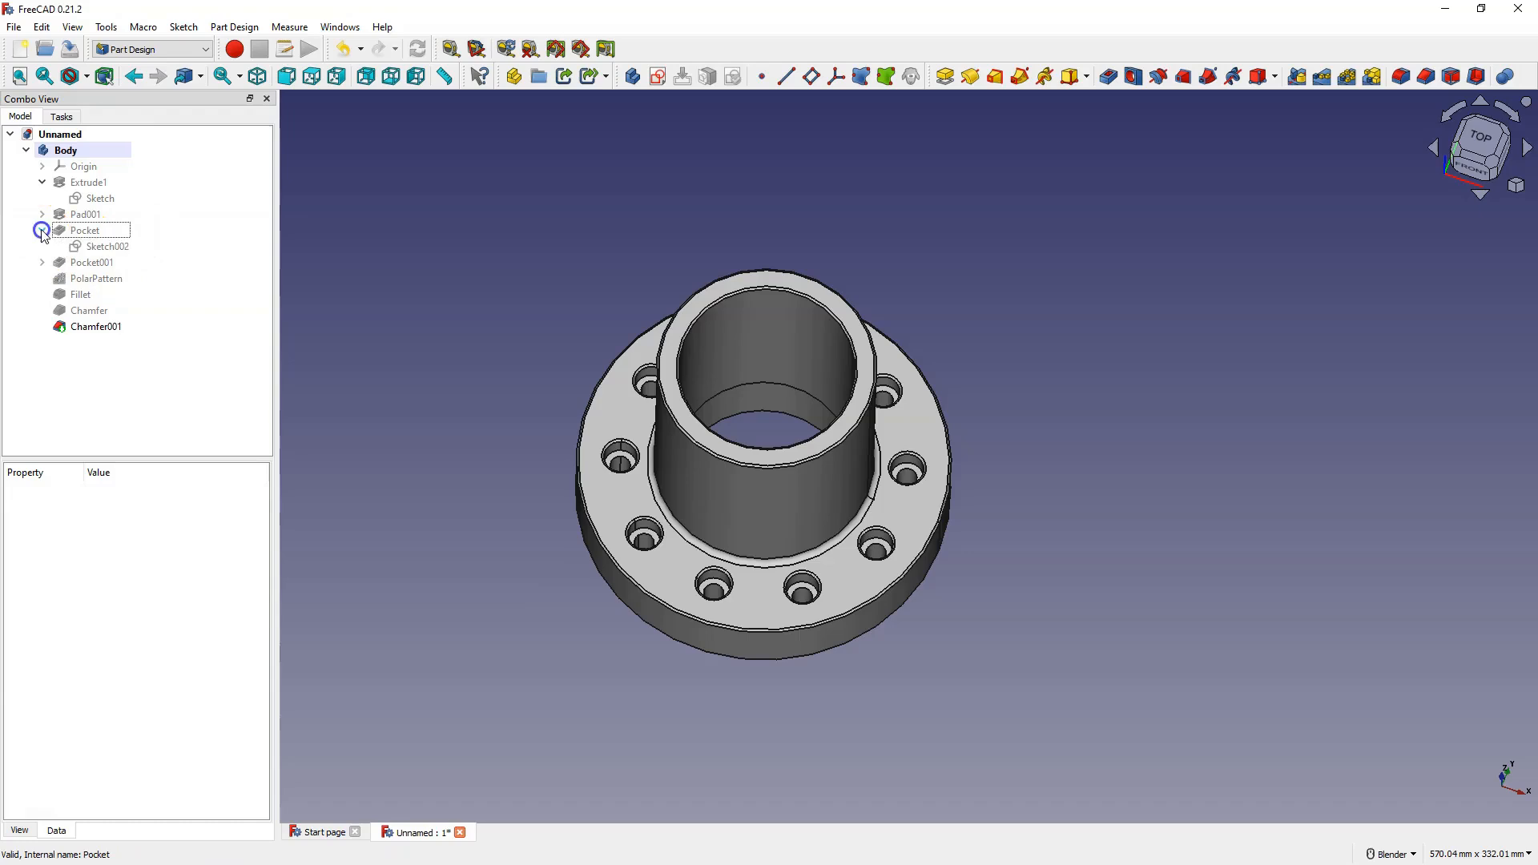
{"action": "right_click", "coordinate": [117, 253]}
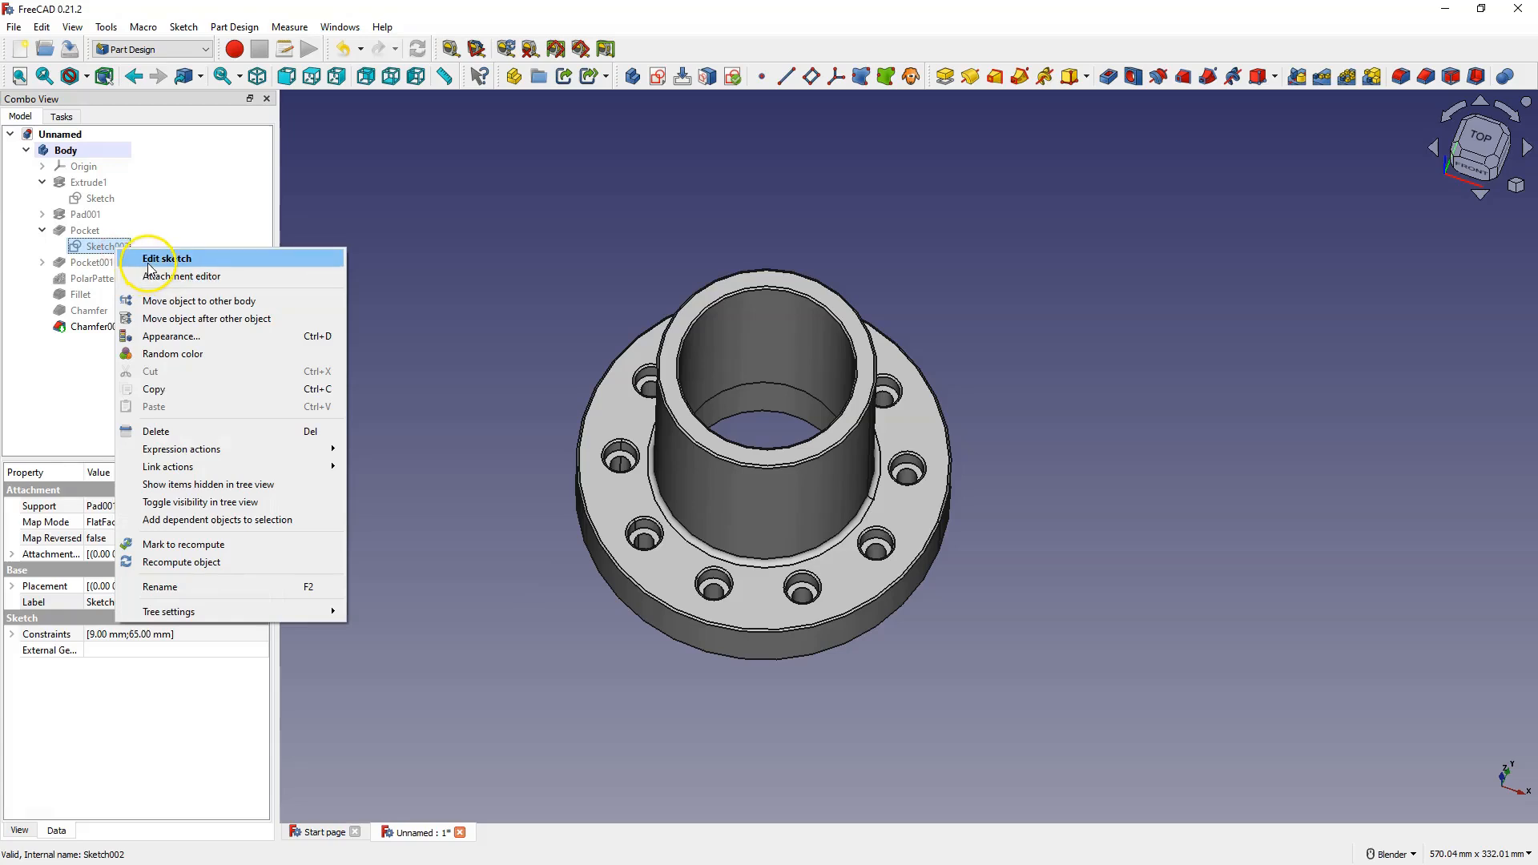
{"action": "left_click", "coordinate": [160, 259]}
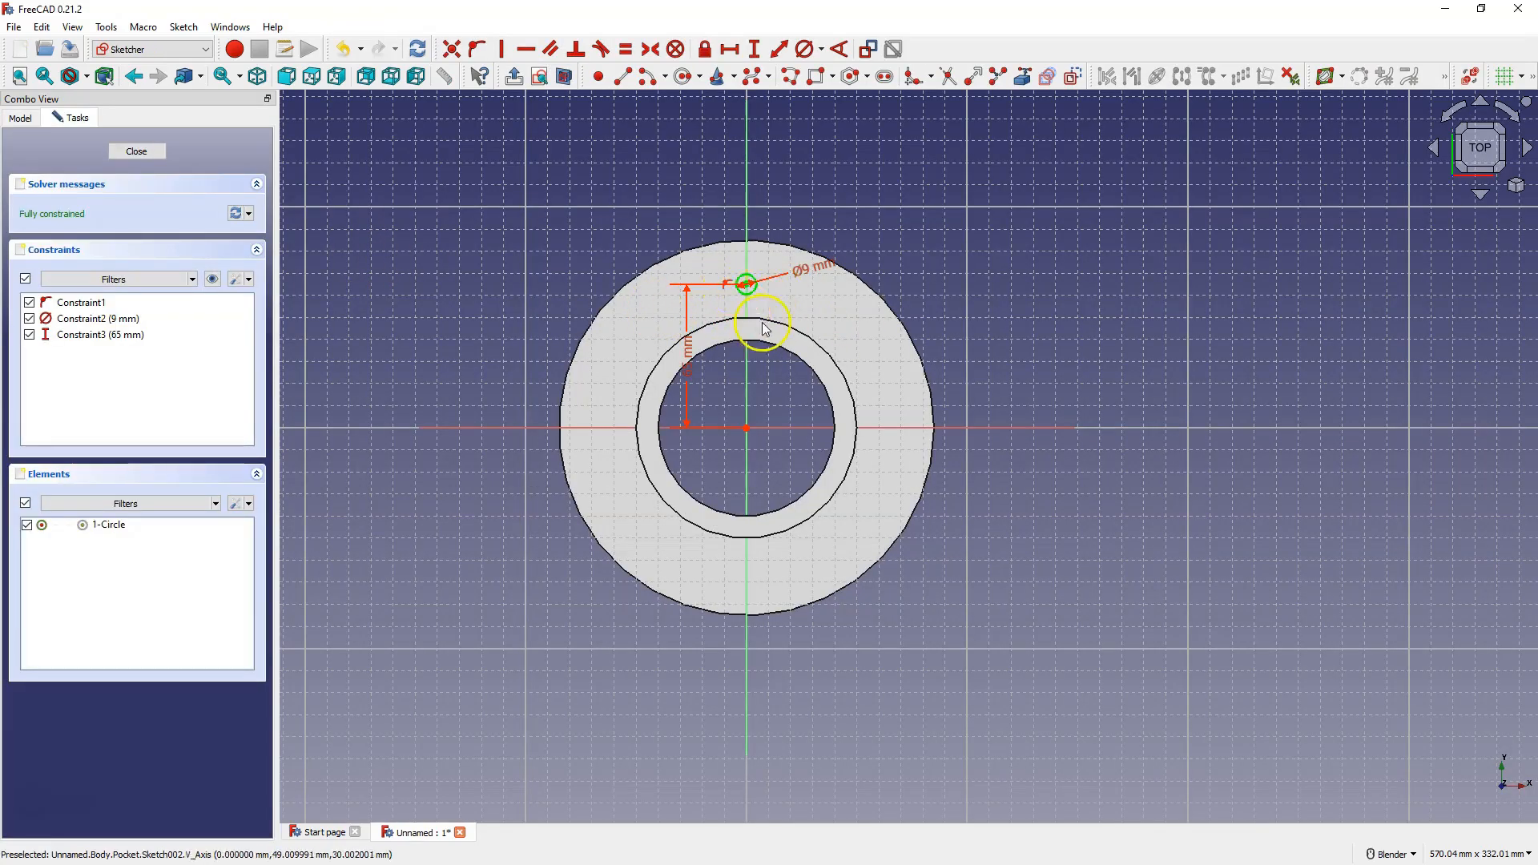
{"action": "double_click", "coordinate": [811, 272]}
{"action": "type", "text": "12"}
{"action": "left_click", "coordinate": [890, 365]}
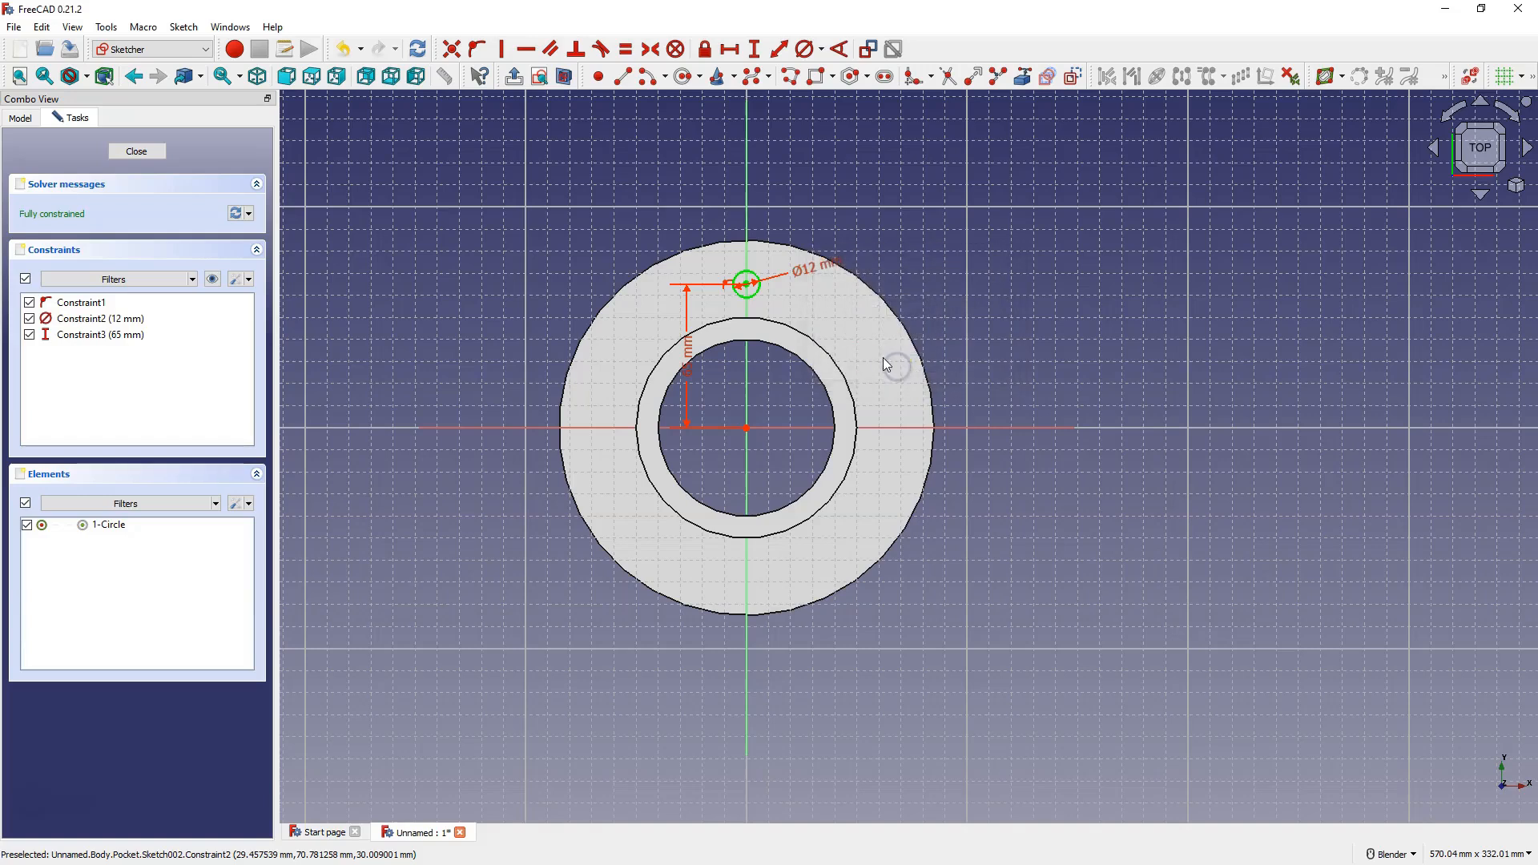
{"action": "left_click", "coordinate": [151, 152]}
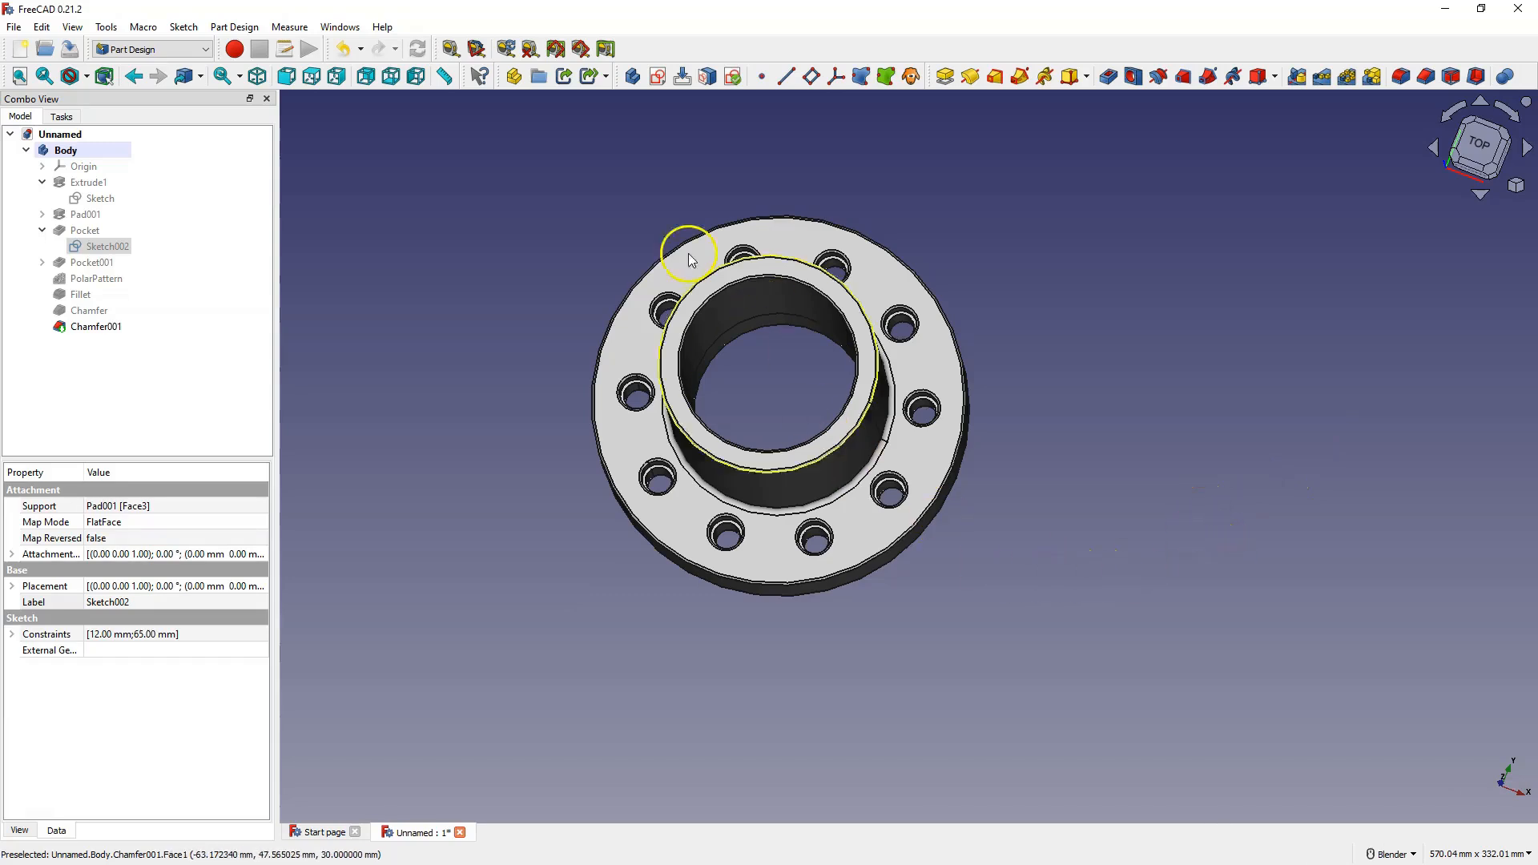
Create a new document and start a sketch on the XZ plane
{"action": "left_click", "coordinate": [25, 150]}
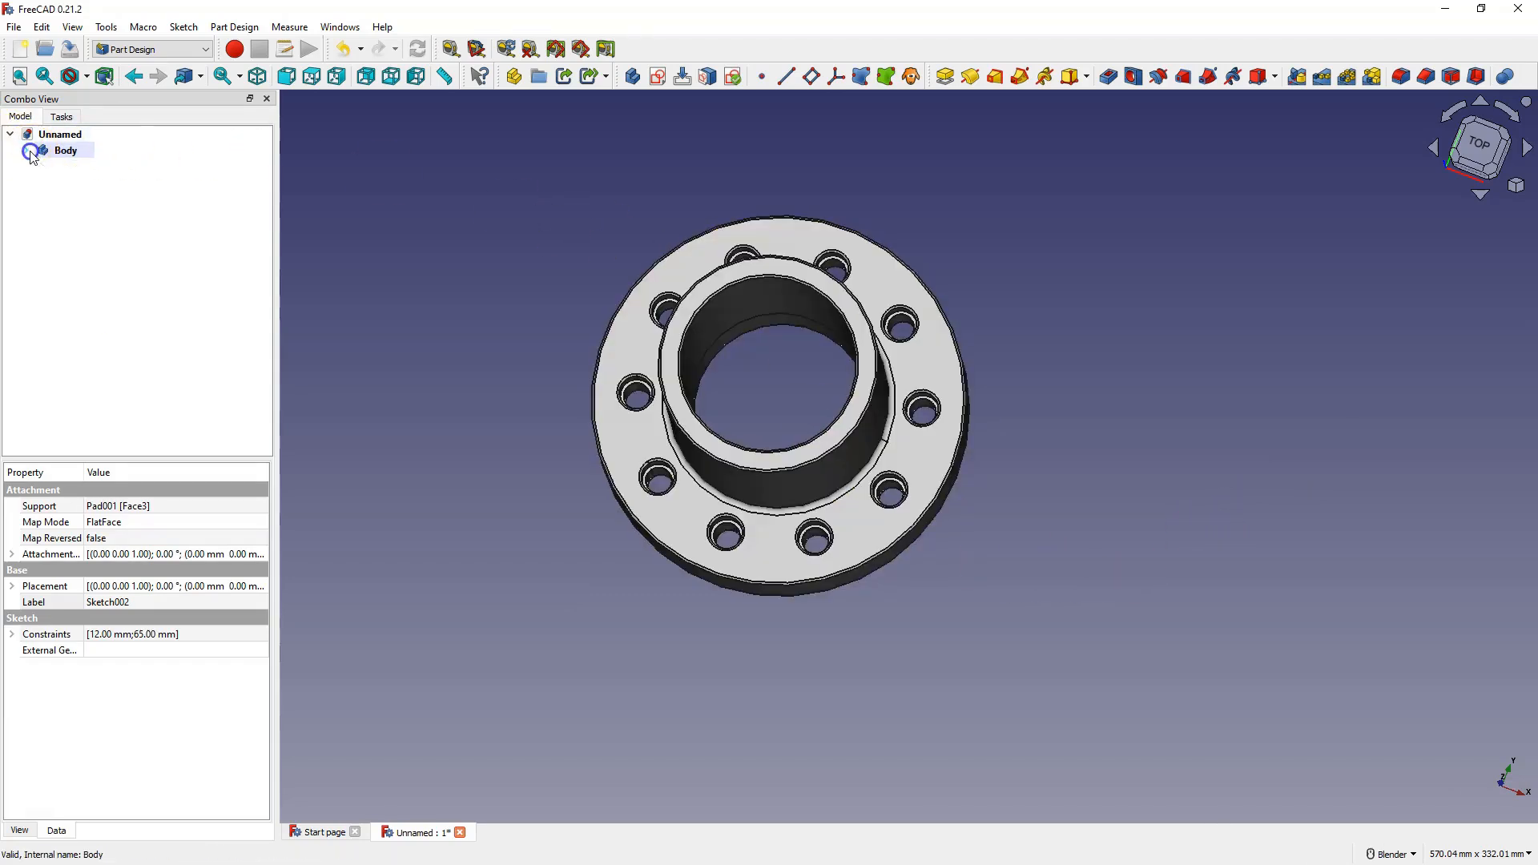
{"action": "left_click", "coordinate": [20, 49]}
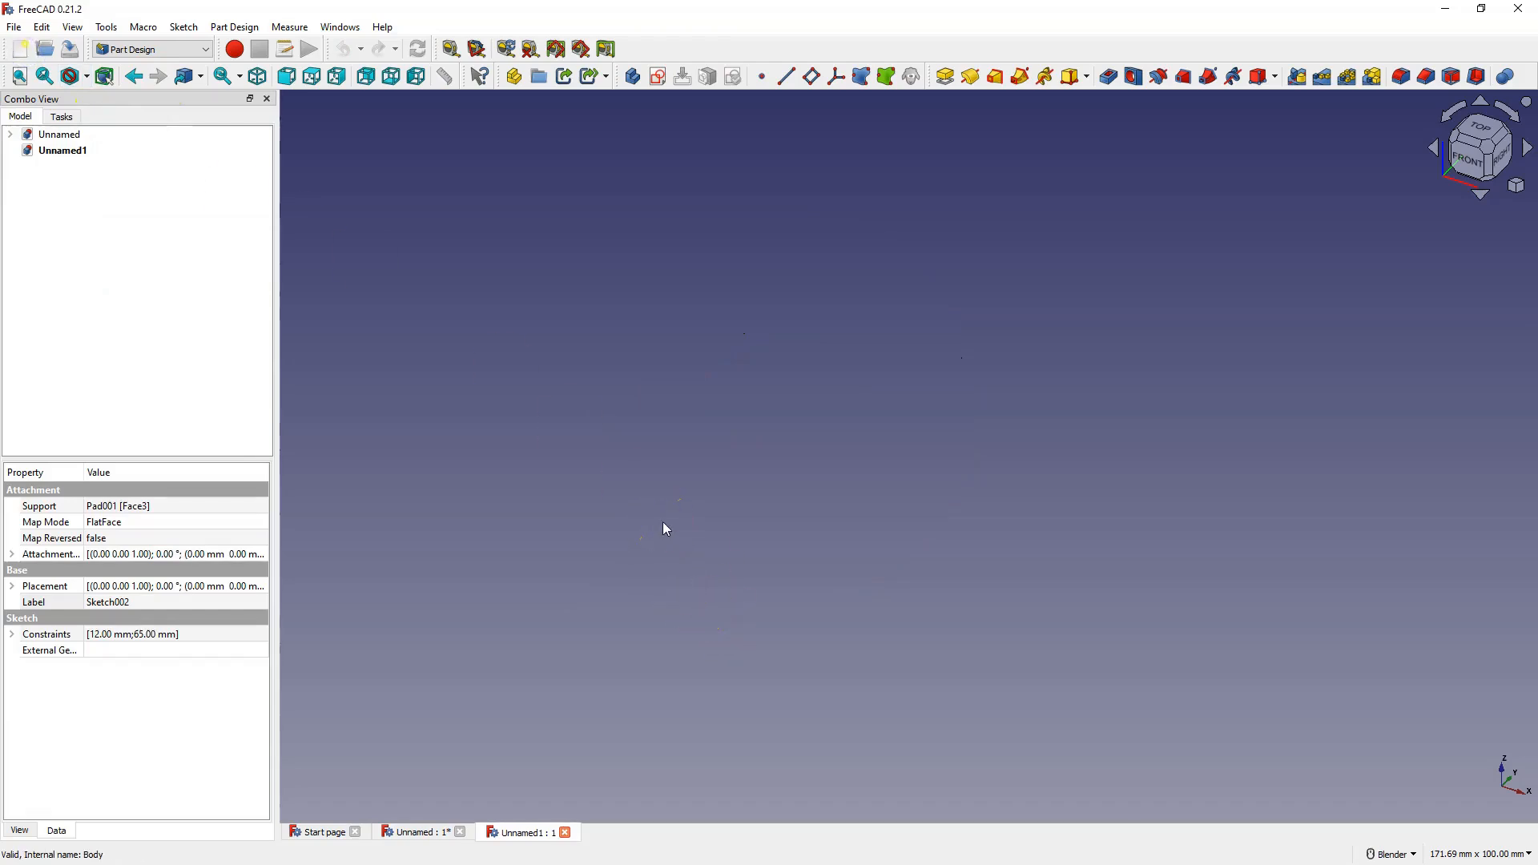
{"action": "left_click", "coordinate": [659, 78]}
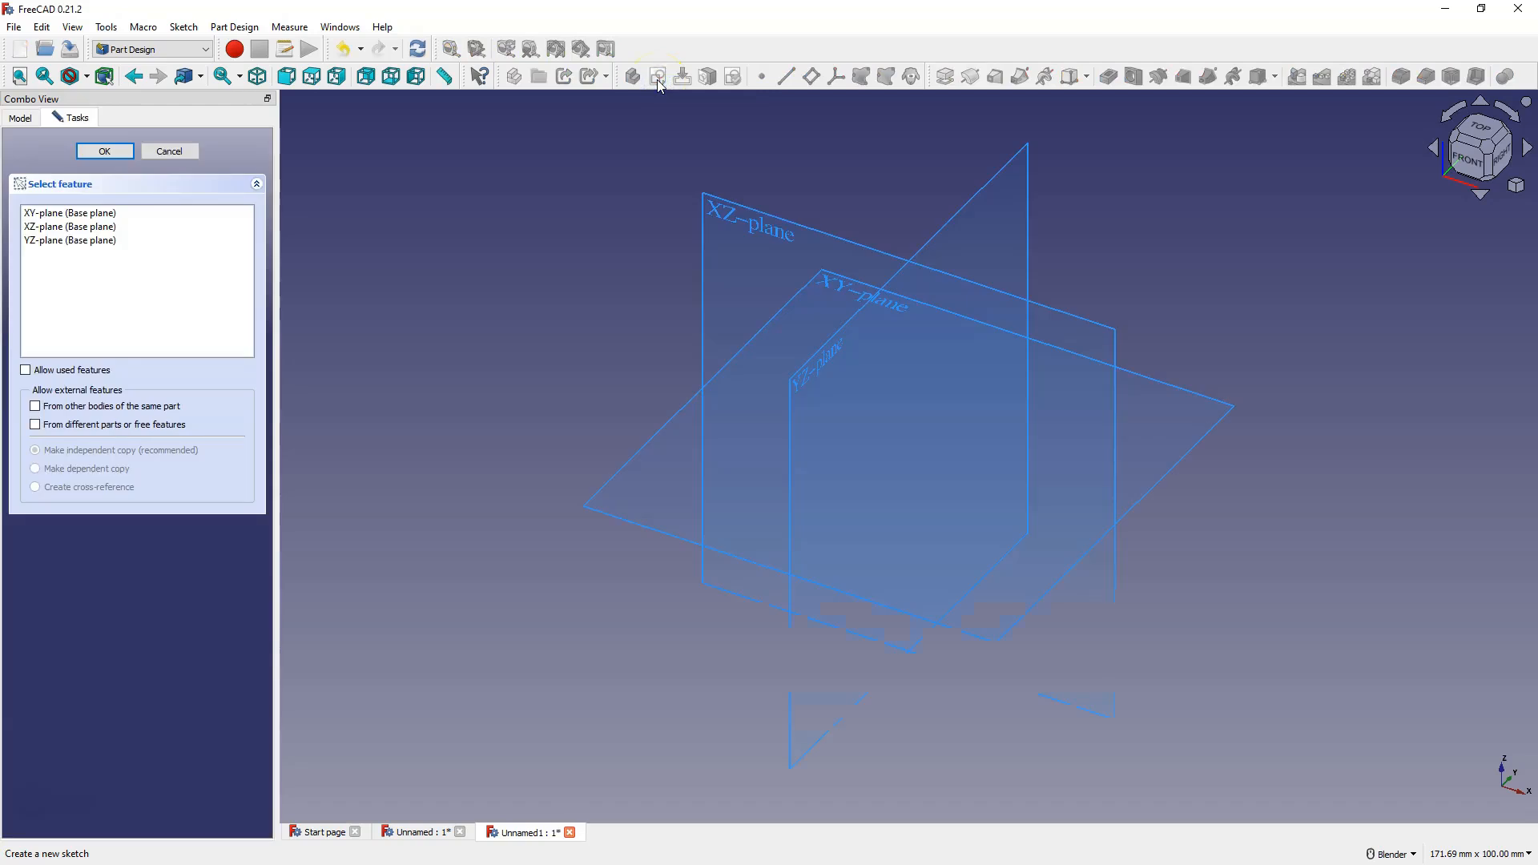
{"action": "left_click", "coordinate": [741, 224]}
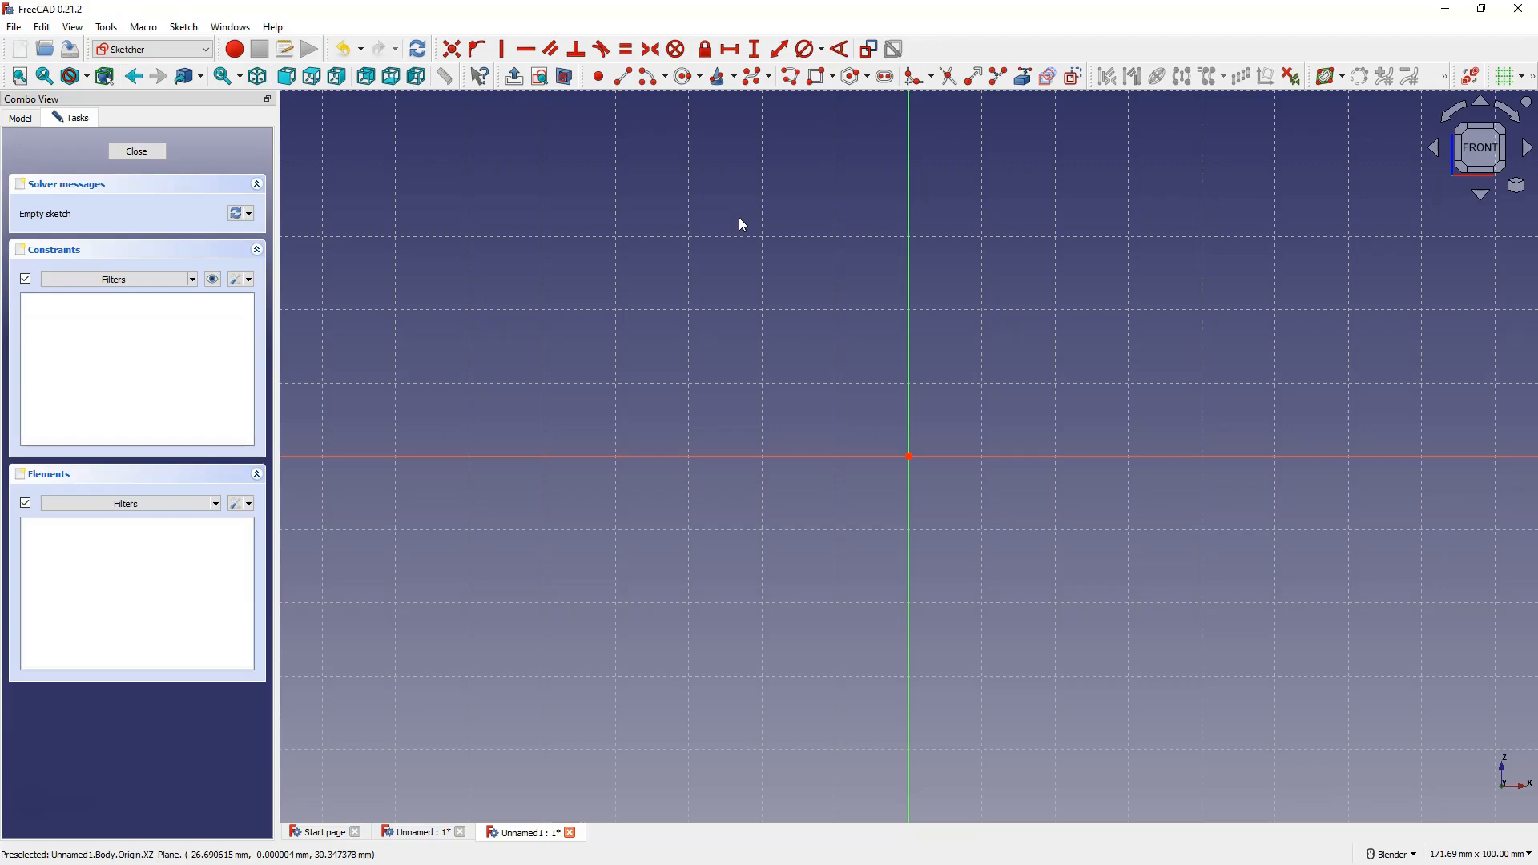
{"action": "left_click", "coordinate": [698, 236]}
Draw two connected trial lines with the Line tool, and delete both of them
{"action": "left_click", "coordinate": [623, 80]}
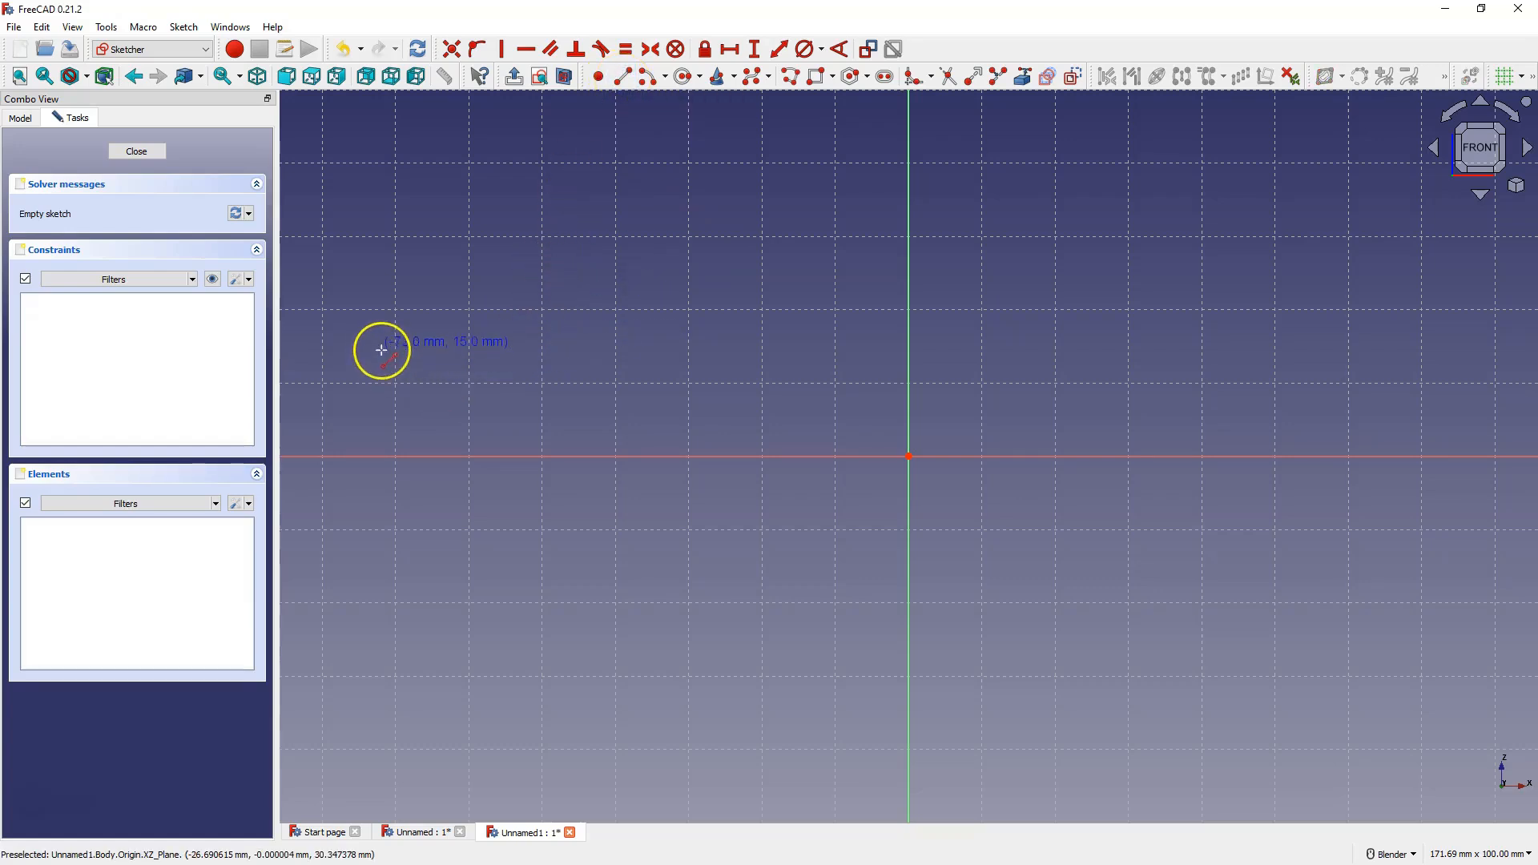
{"action": "left_click", "coordinate": [390, 327]}
{"action": "left_click", "coordinate": [536, 234]}
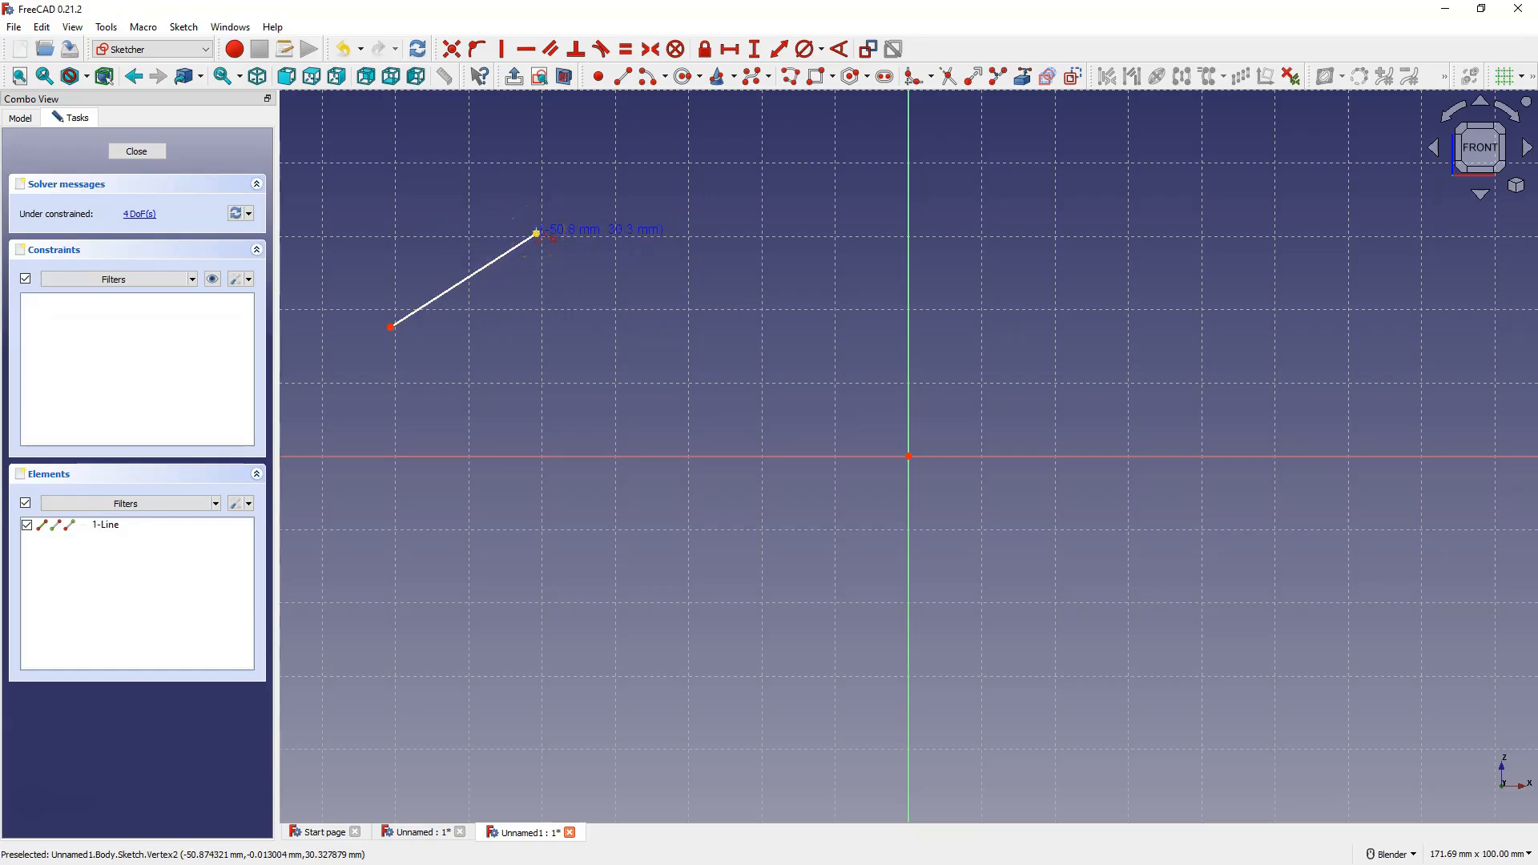
{"action": "left_click", "coordinate": [537, 234]}
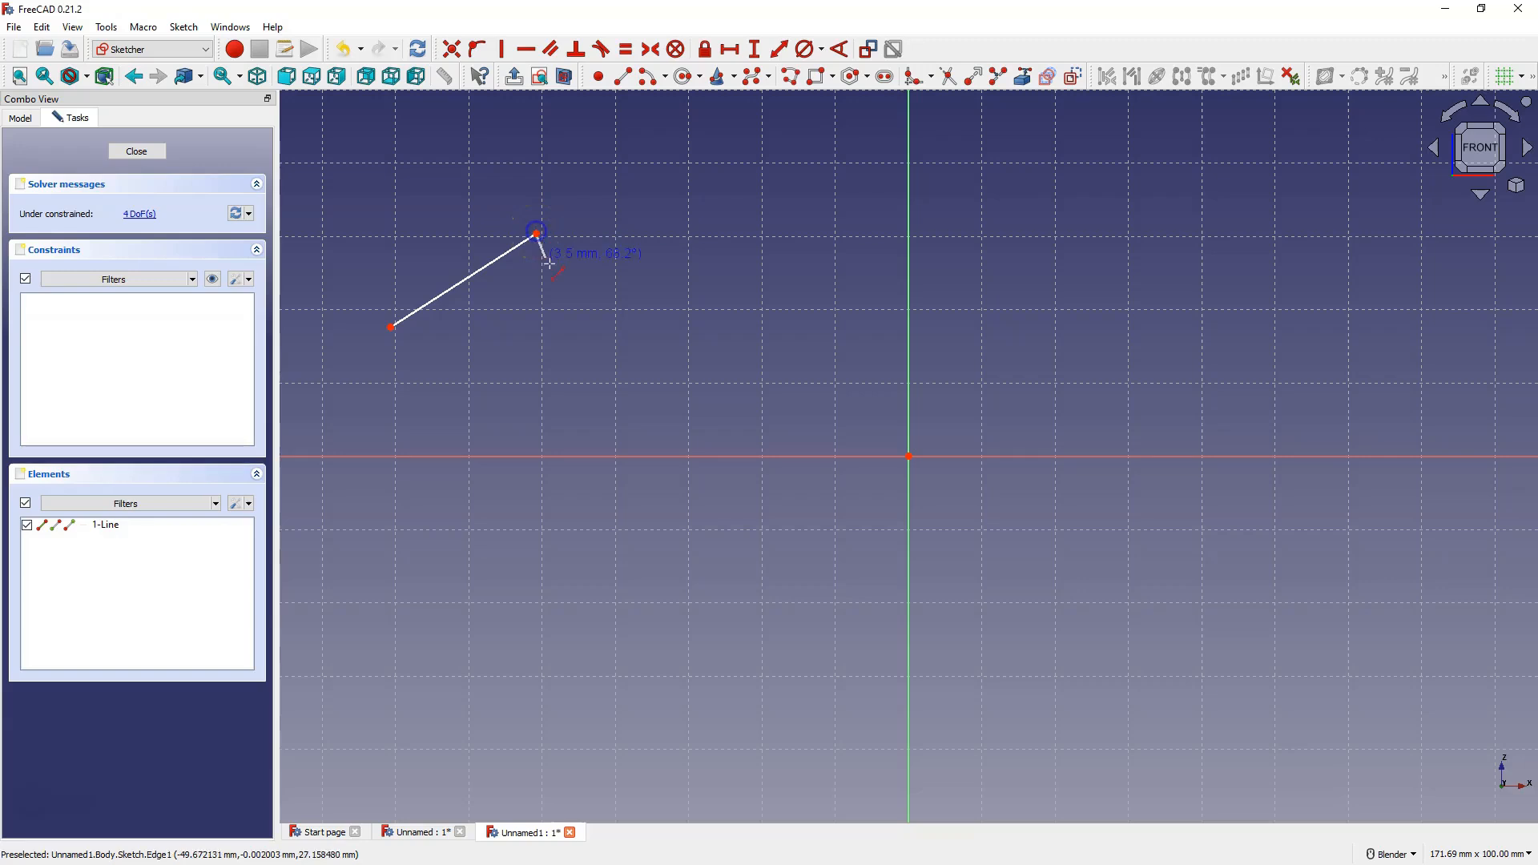
{"action": "left_click", "coordinate": [628, 317]}
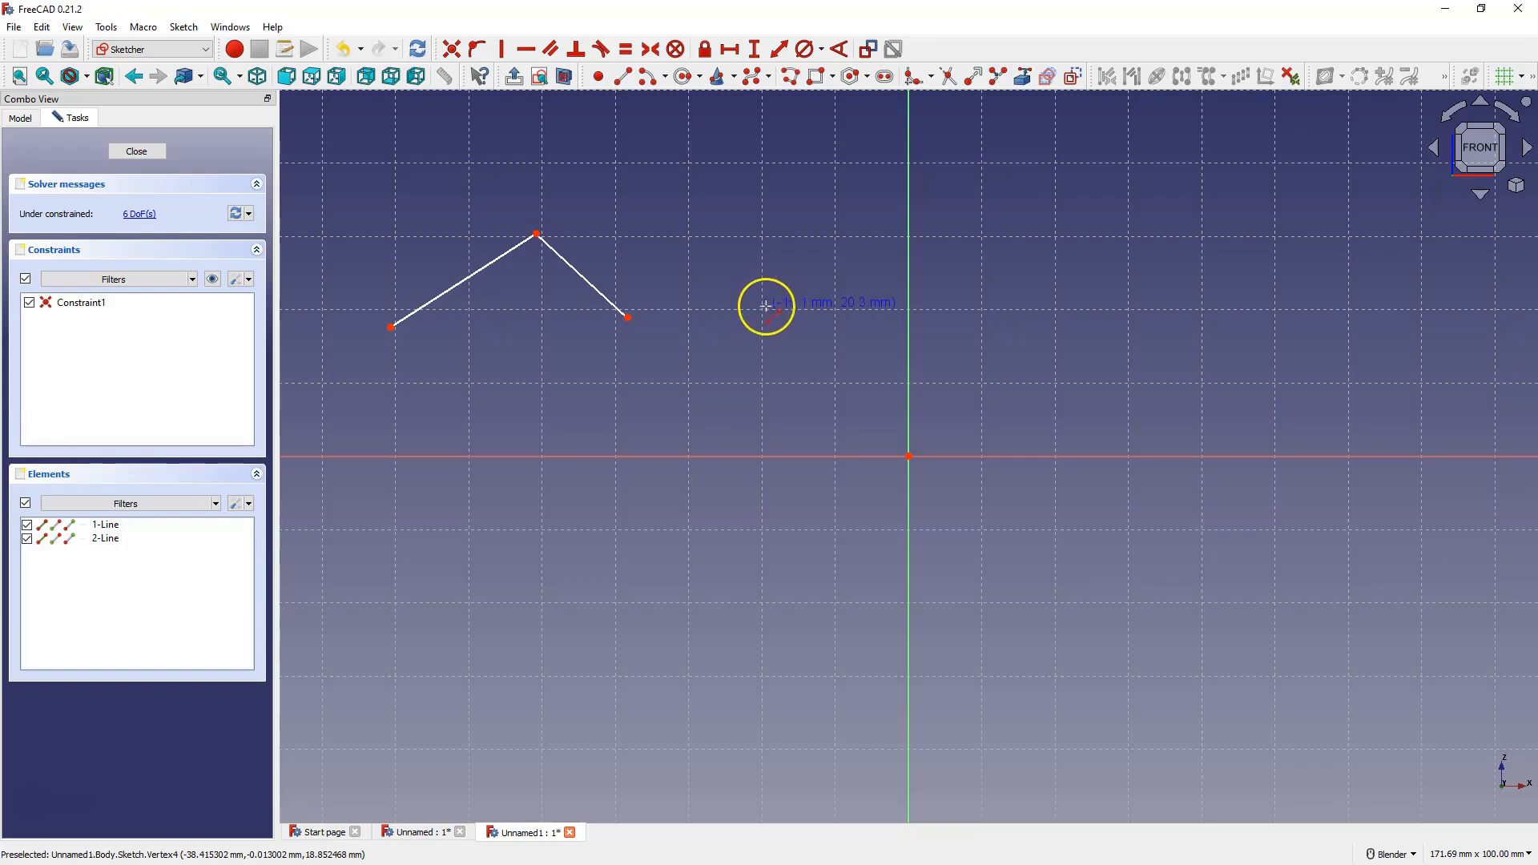
{"action": "left_click", "coordinate": [235, 278]}
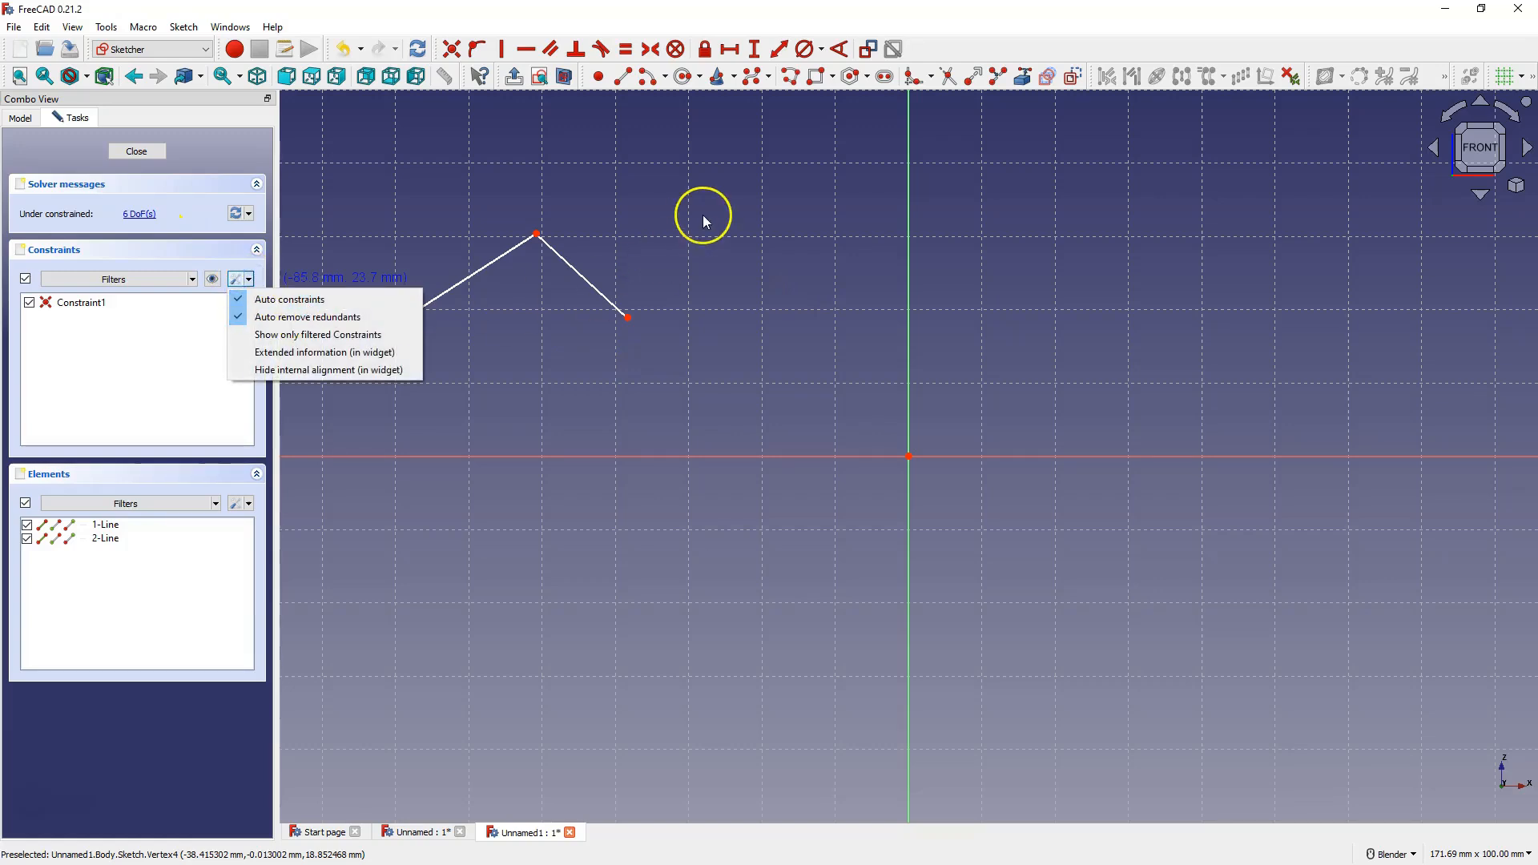
{"action": "left_click", "coordinate": [249, 278]}
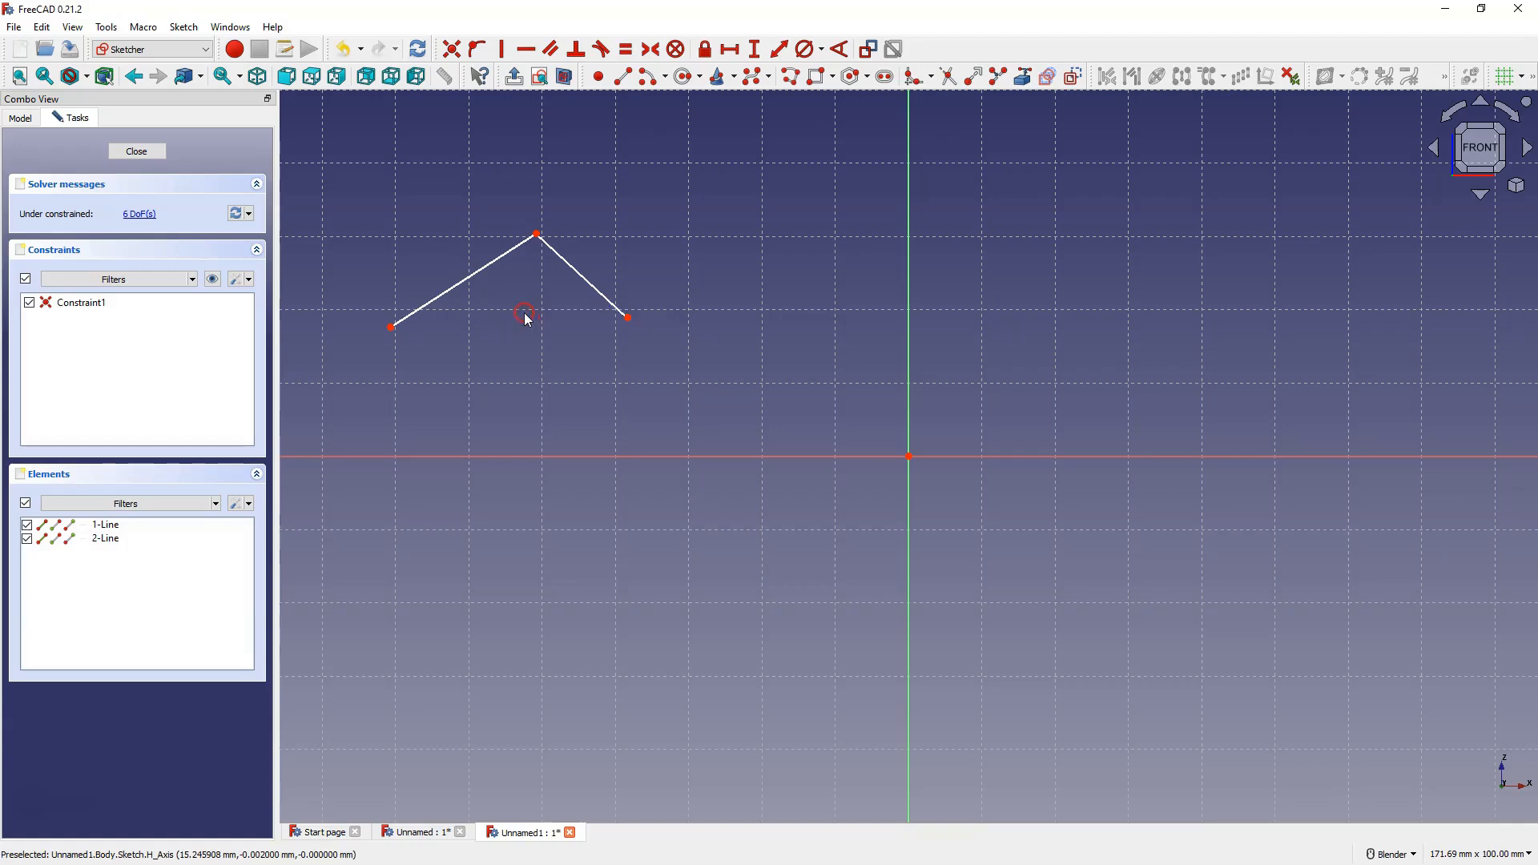
{"action": "left_click_drag", "start_coordinate": [351, 189], "coordinate": [715, 369]}
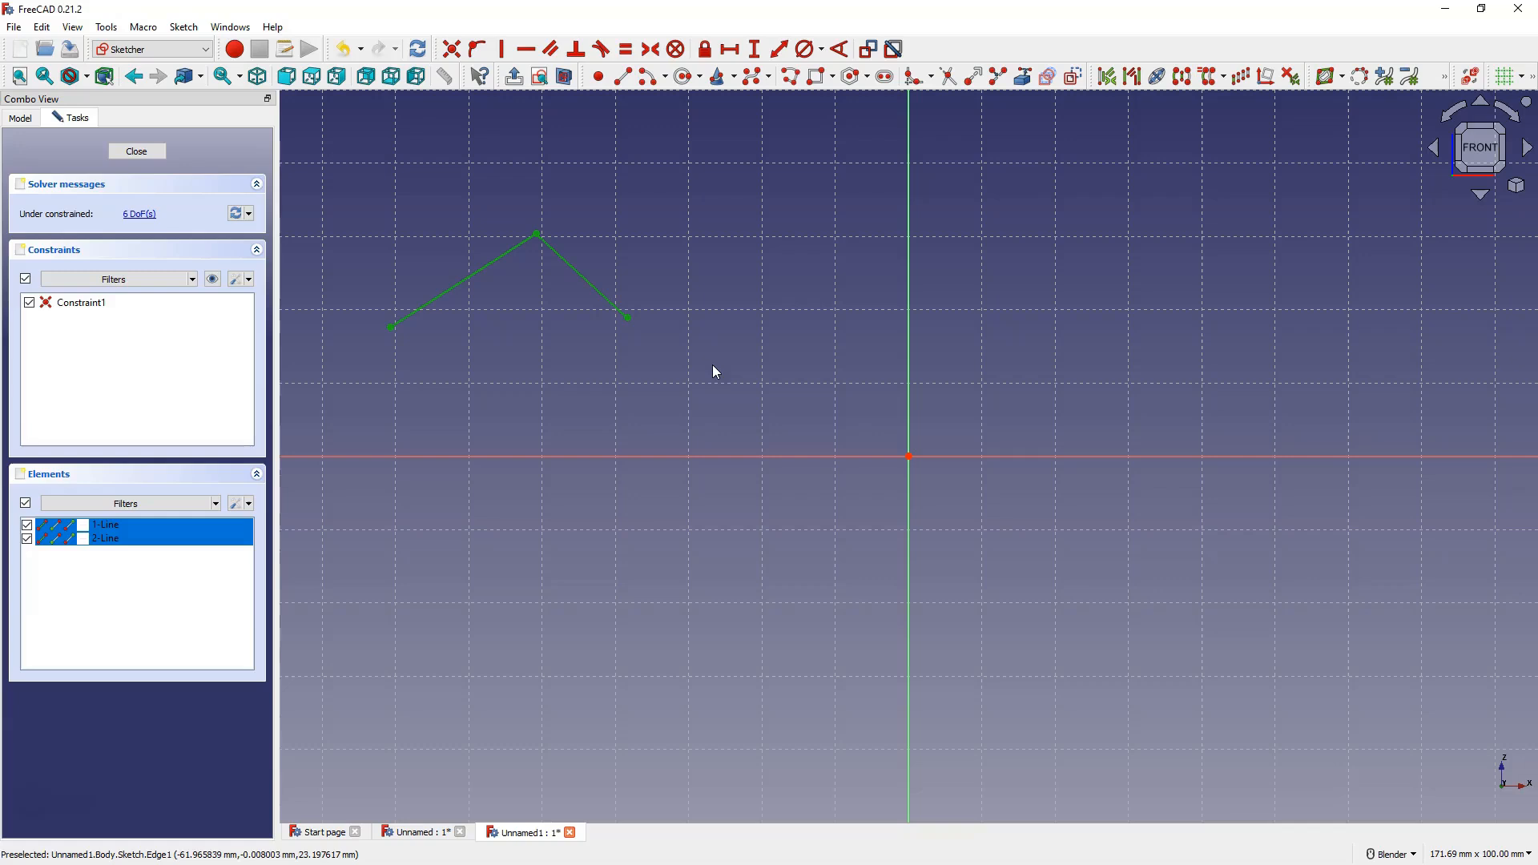
{"action": "key", "text": "Delete"}
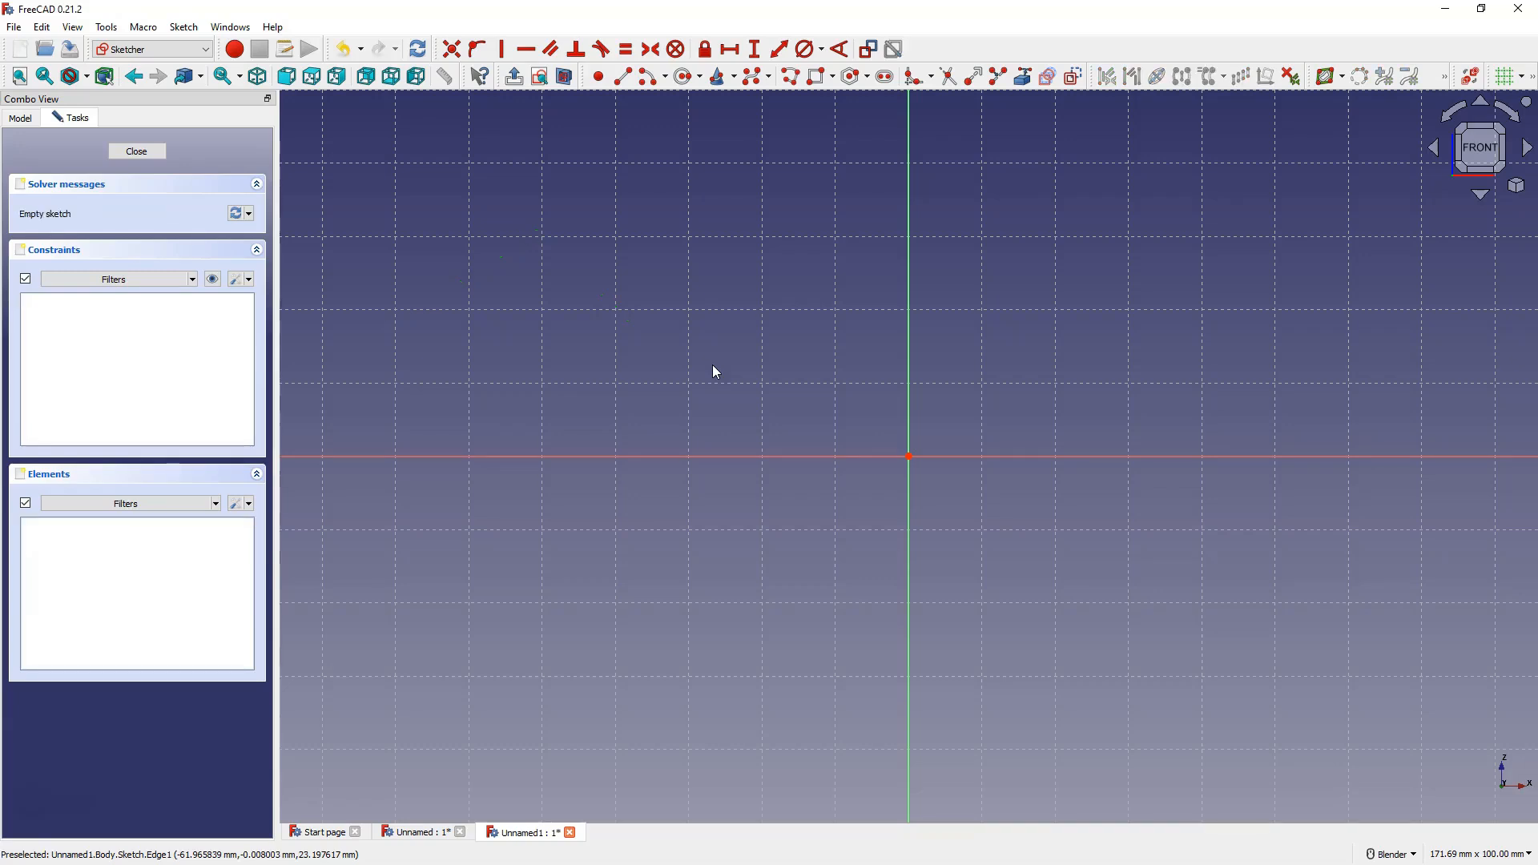
Draw a trial open polyline of four segments, and delete it
{"action": "left_click", "coordinate": [792, 79]}
{"action": "left_click", "coordinate": [445, 313]}
{"action": "left_click", "coordinate": [631, 211]}
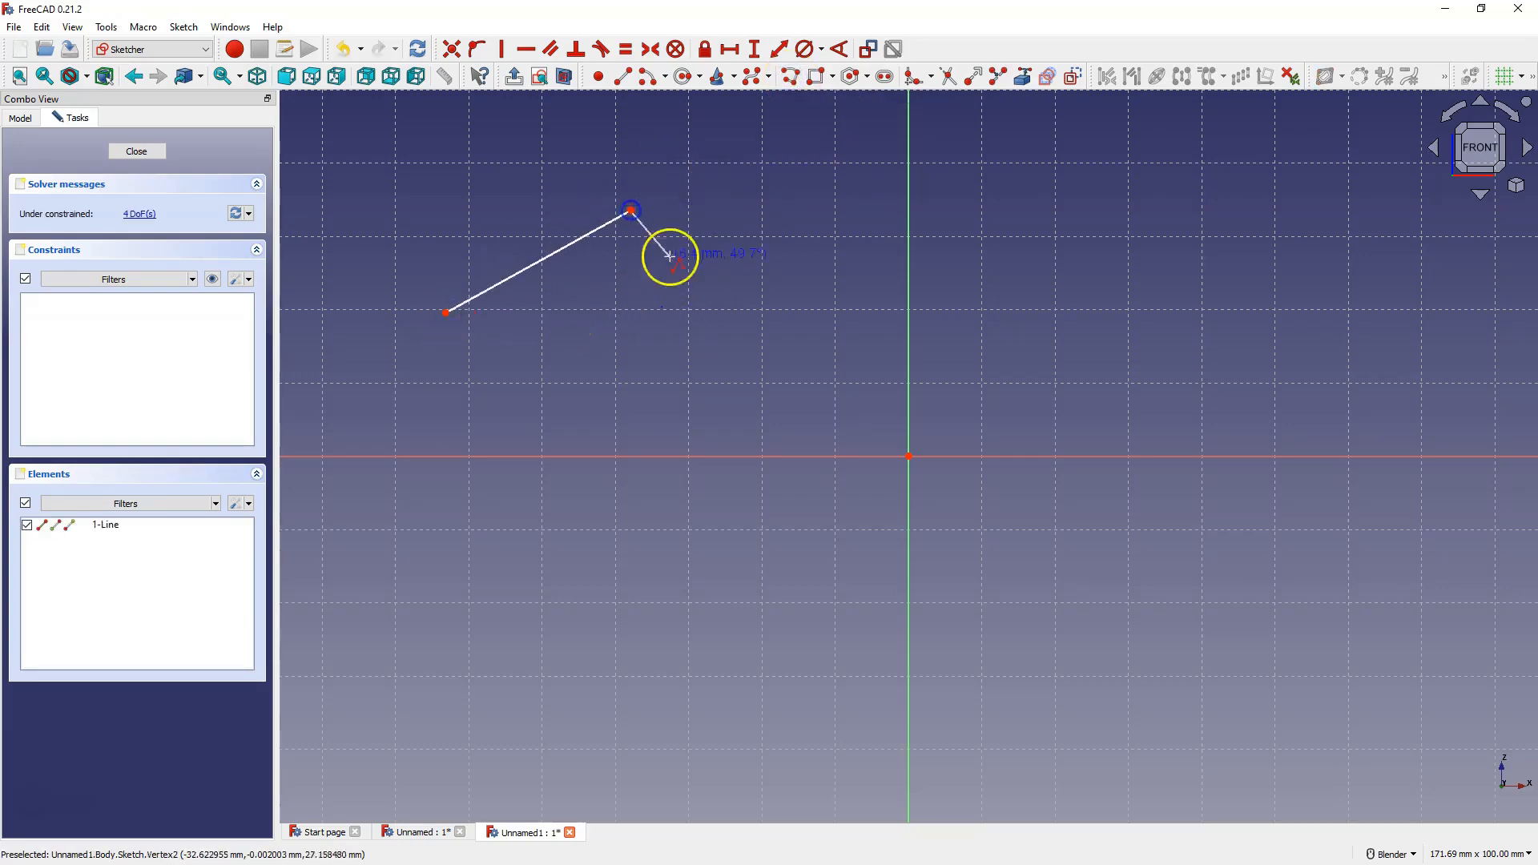
{"action": "left_click", "coordinate": [721, 373]}
{"action": "left_click", "coordinate": [558, 400]}
{"action": "left_click", "coordinate": [470, 379]}
{"action": "right_click", "coordinate": [401, 200]}
{"action": "left_click_drag", "start_coordinate": [378, 173], "coordinate": [824, 437]}
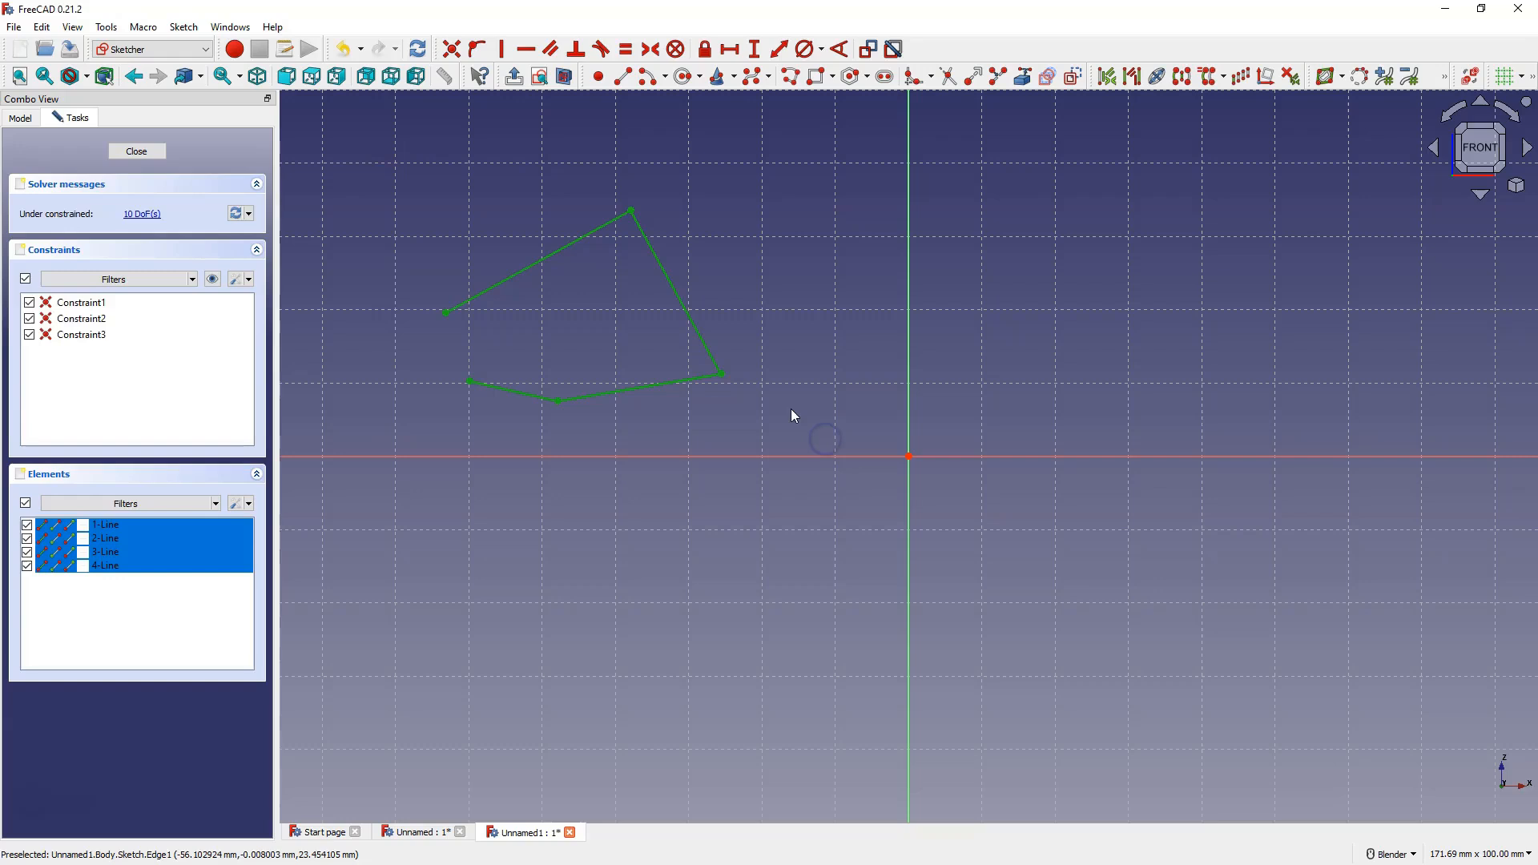
{"action": "key", "text": "Delete"}
Sketch a closed L-shaped polyline profile about 37 mm high, with its base on the horizontal axis starting about 27 mm from the origin
{"action": "left_click", "coordinate": [790, 84]}
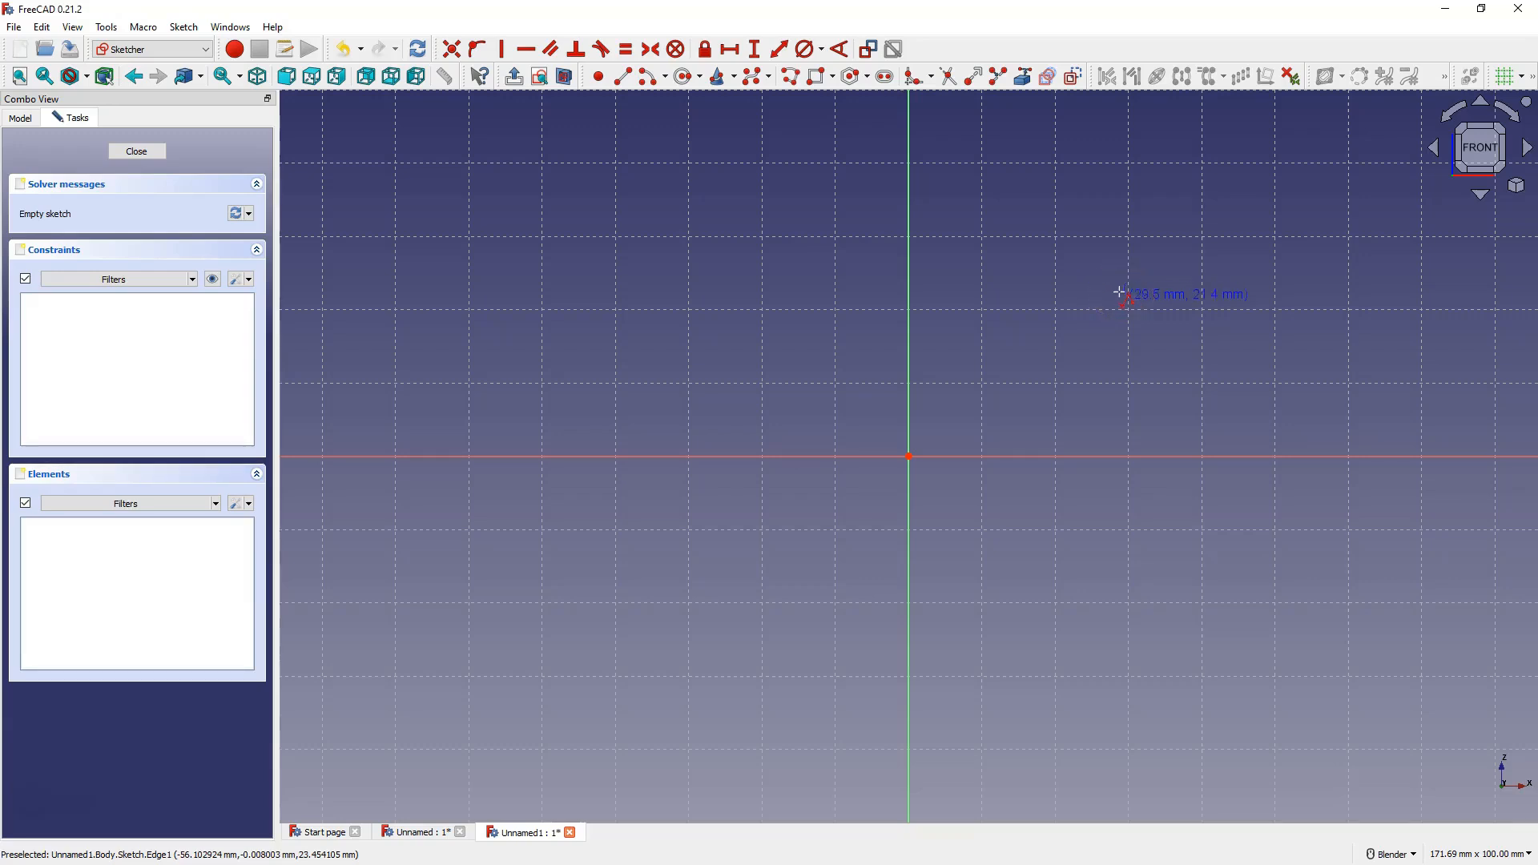
{"action": "left_click", "coordinate": [1112, 457]}
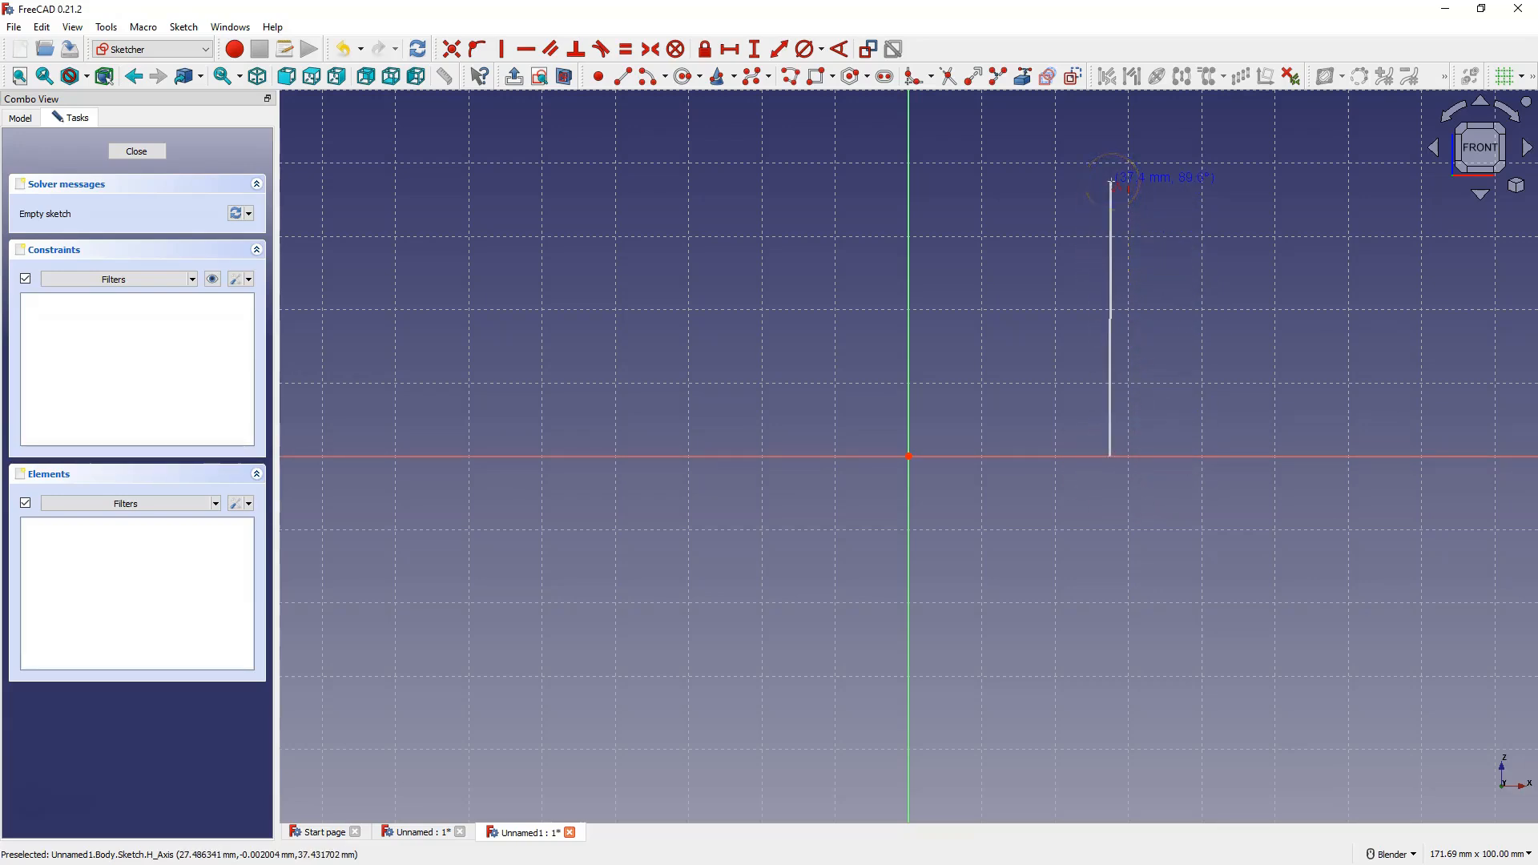
{"action": "left_click", "coordinate": [1111, 182]}
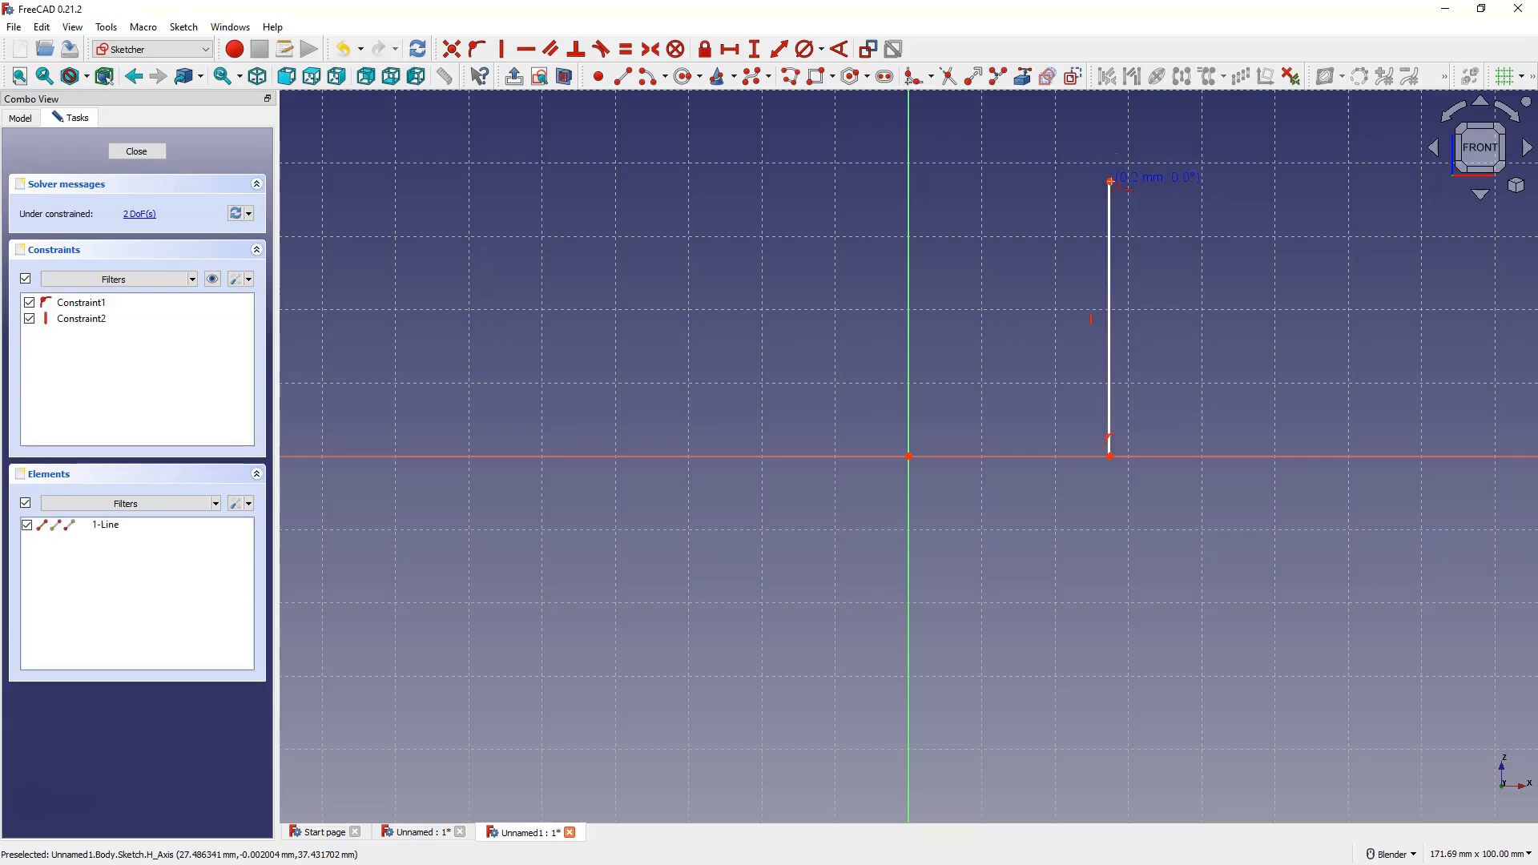
{"action": "left_click", "coordinate": [1171, 182]}
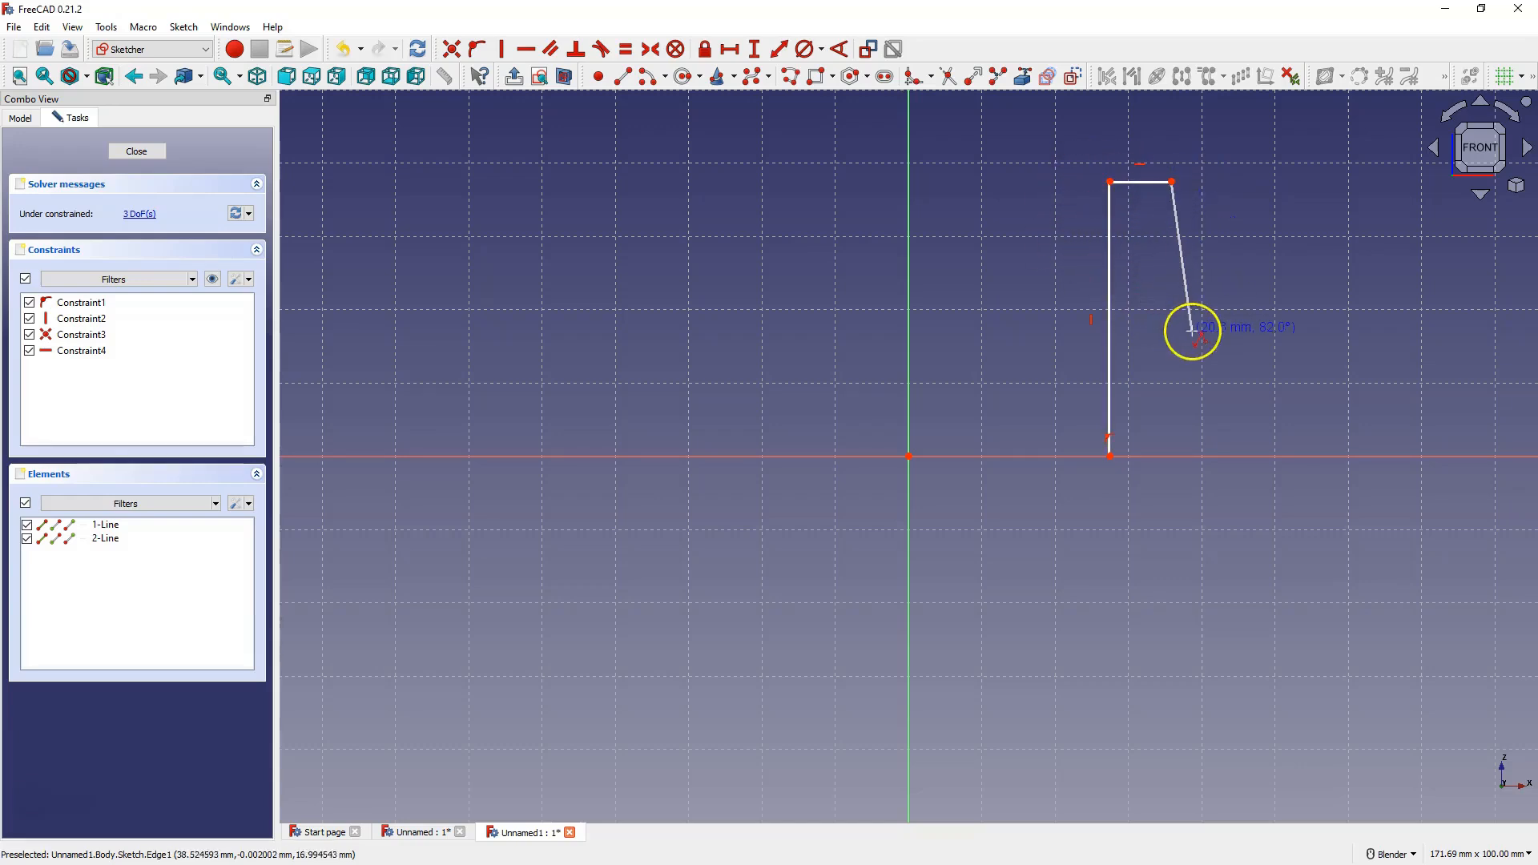
{"action": "left_click", "coordinate": [1173, 403]}
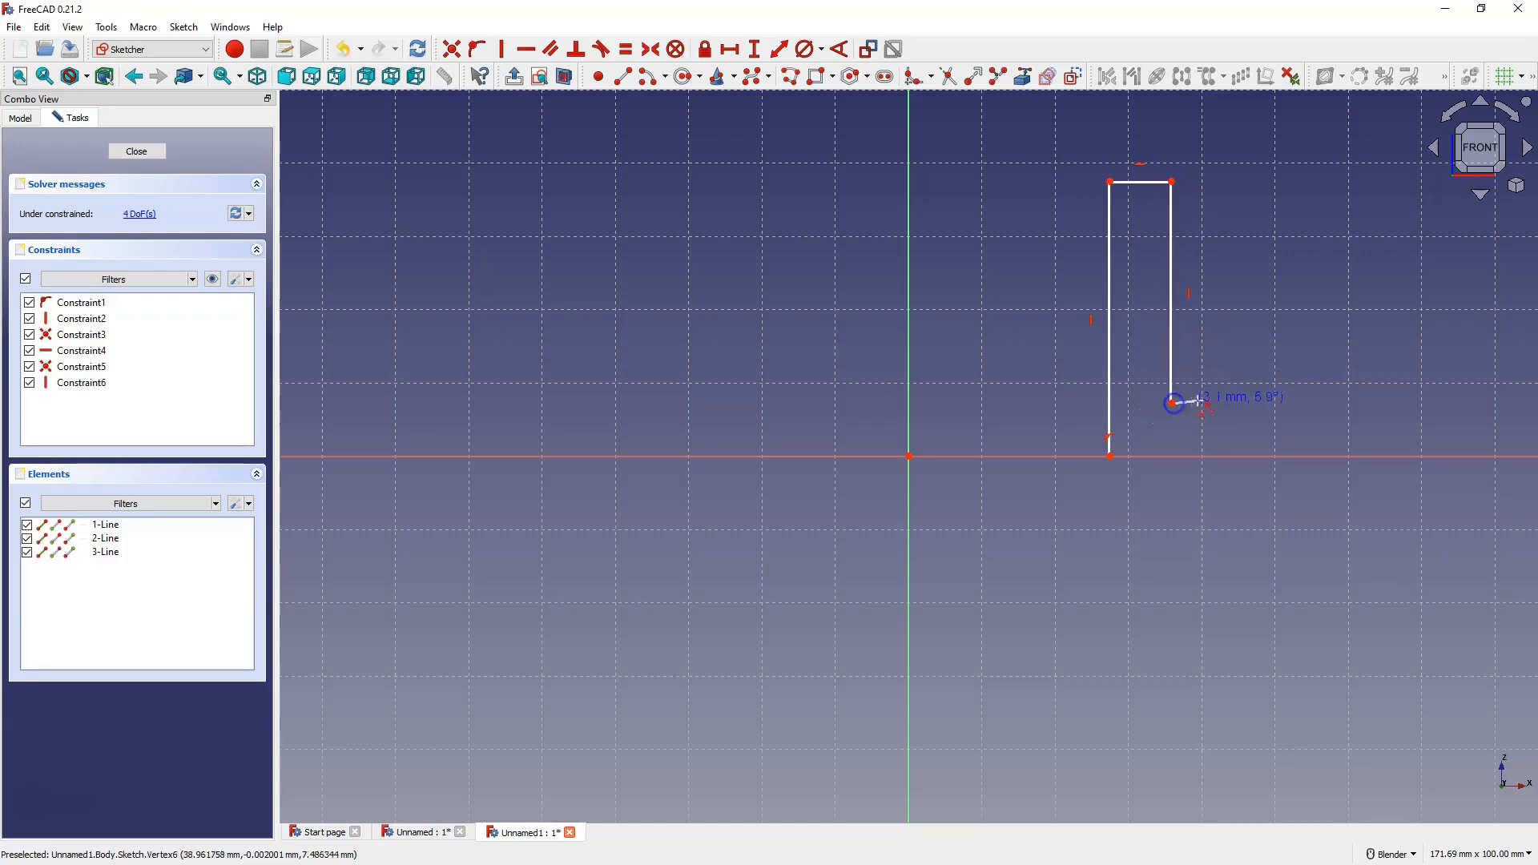
{"action": "left_click", "coordinate": [1282, 403]}
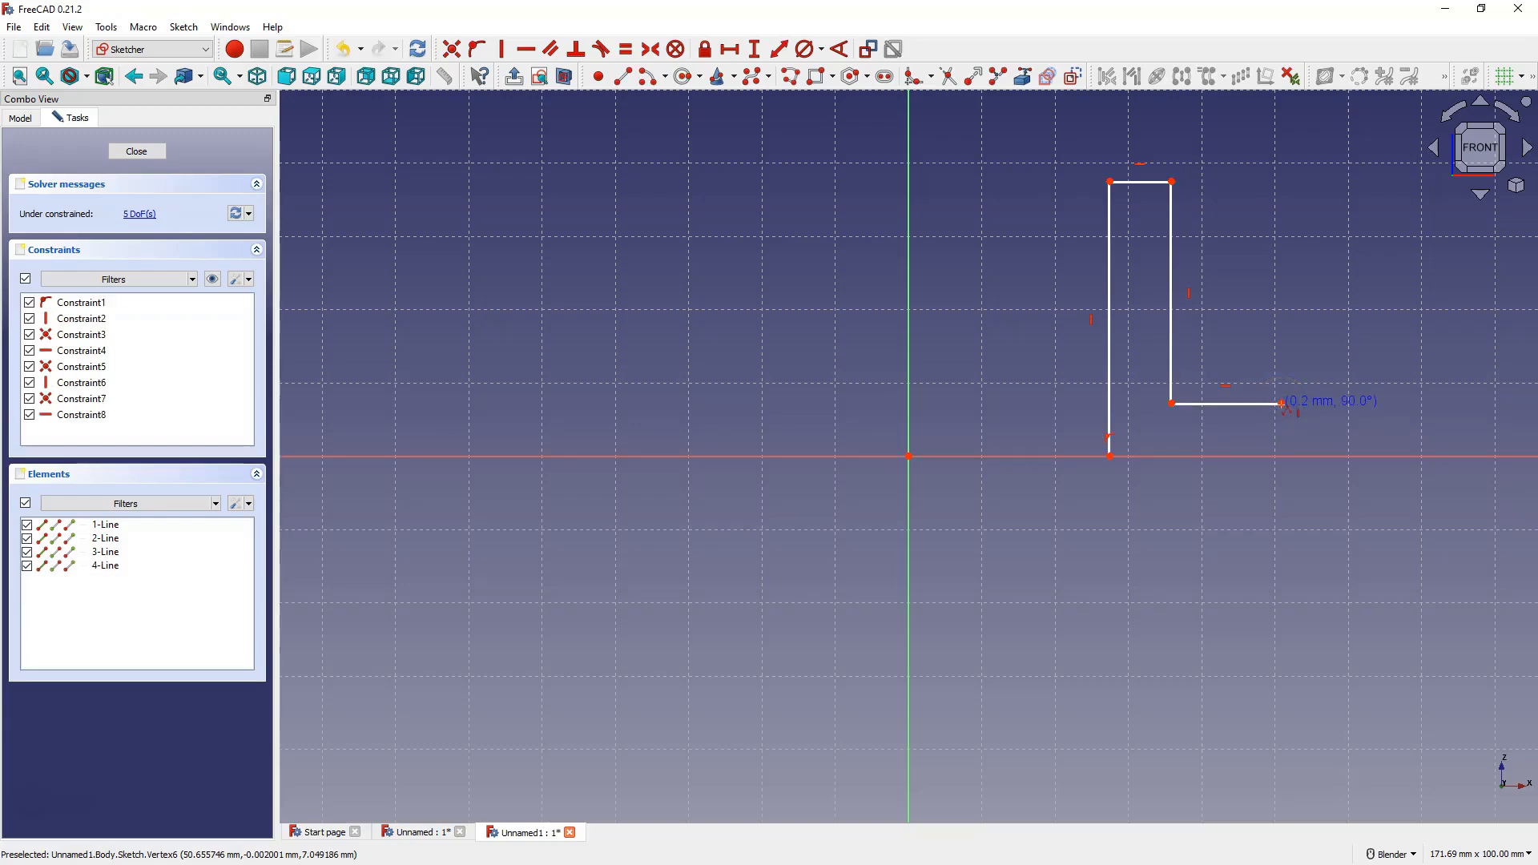
{"action": "left_click", "coordinate": [1280, 456]}
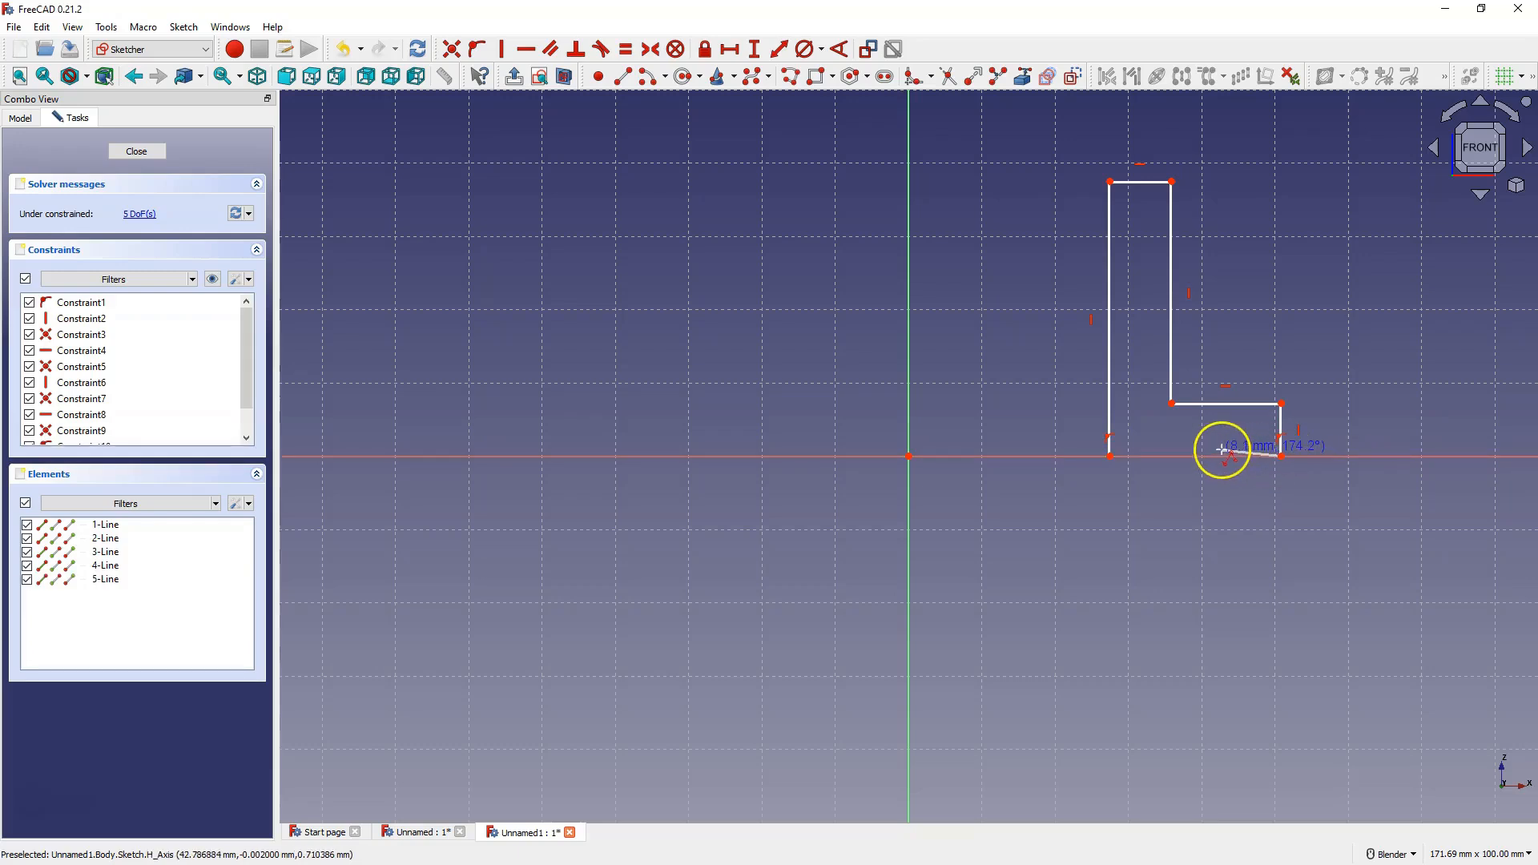
{"action": "left_click", "coordinate": [1109, 457]}
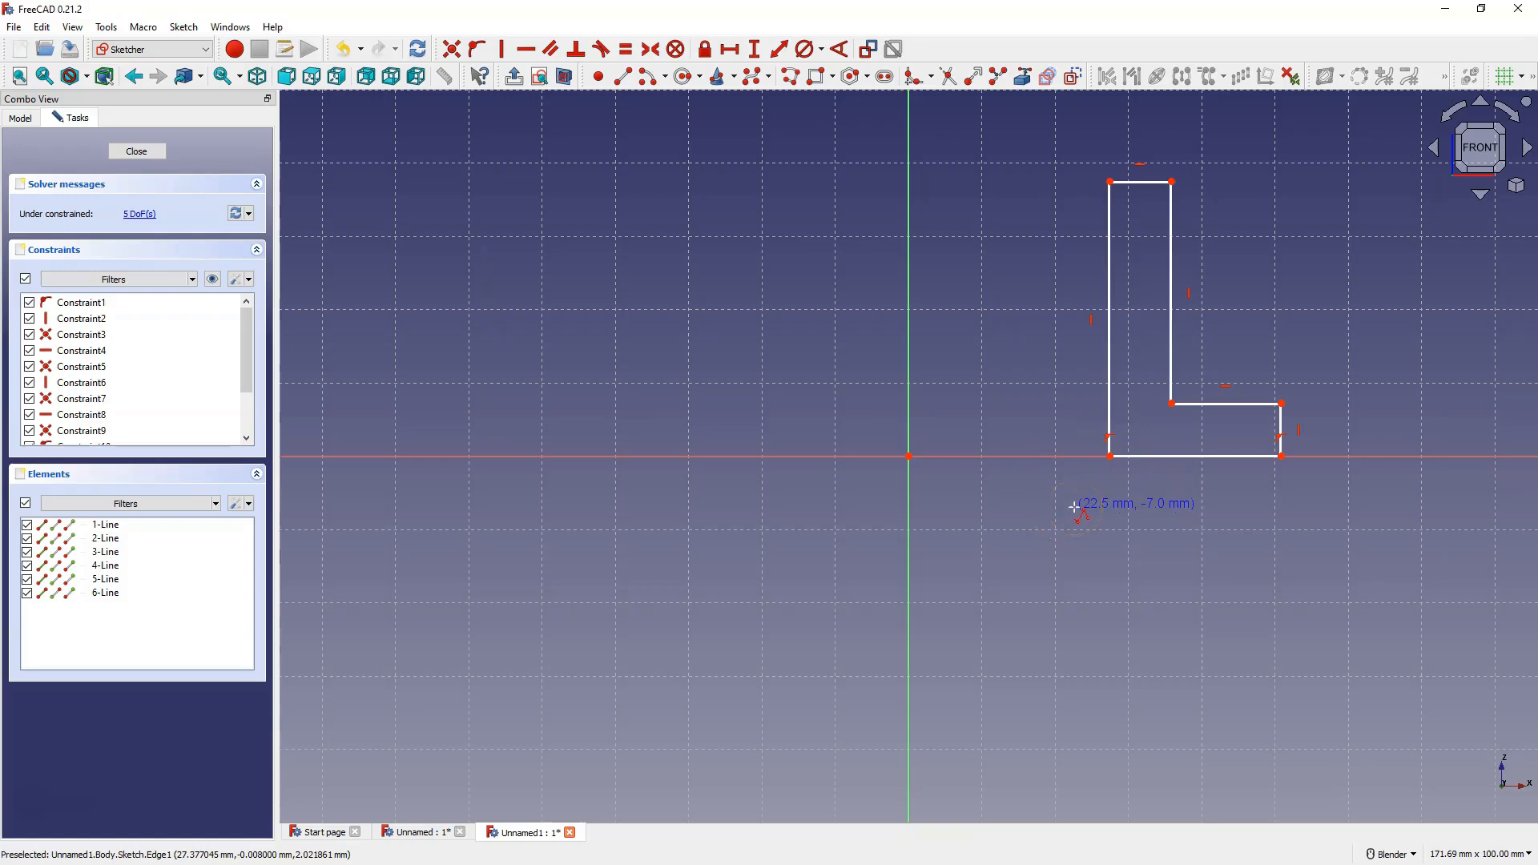
{"action": "right_click", "coordinate": [1074, 507]}
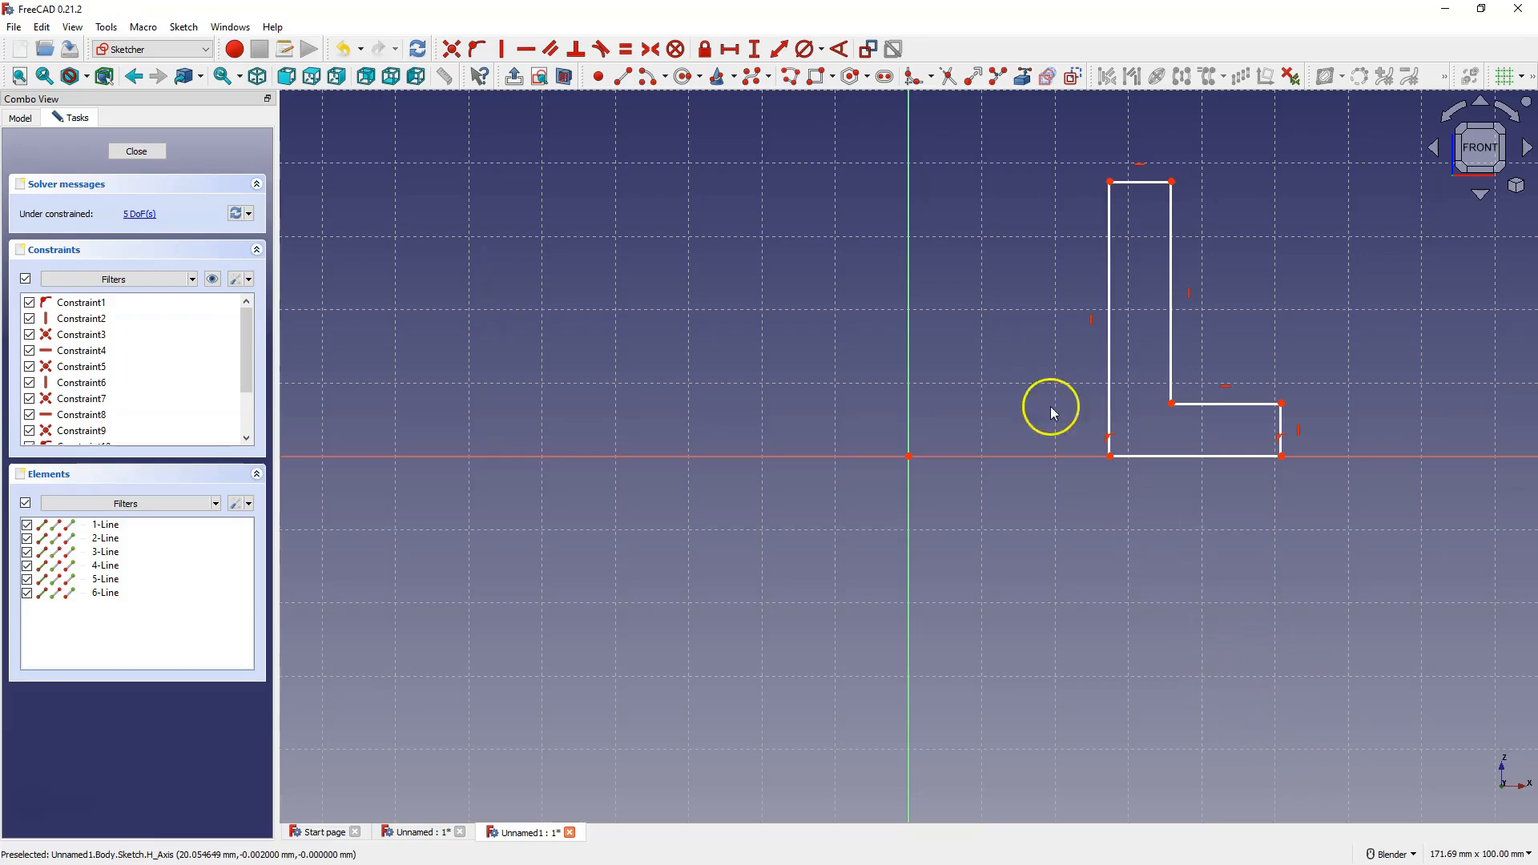
Constrain the profile's tall inner edge to 100 mm and the flange's outer edge to 25 mm vertically
{"action": "left_click", "coordinate": [755, 51]}
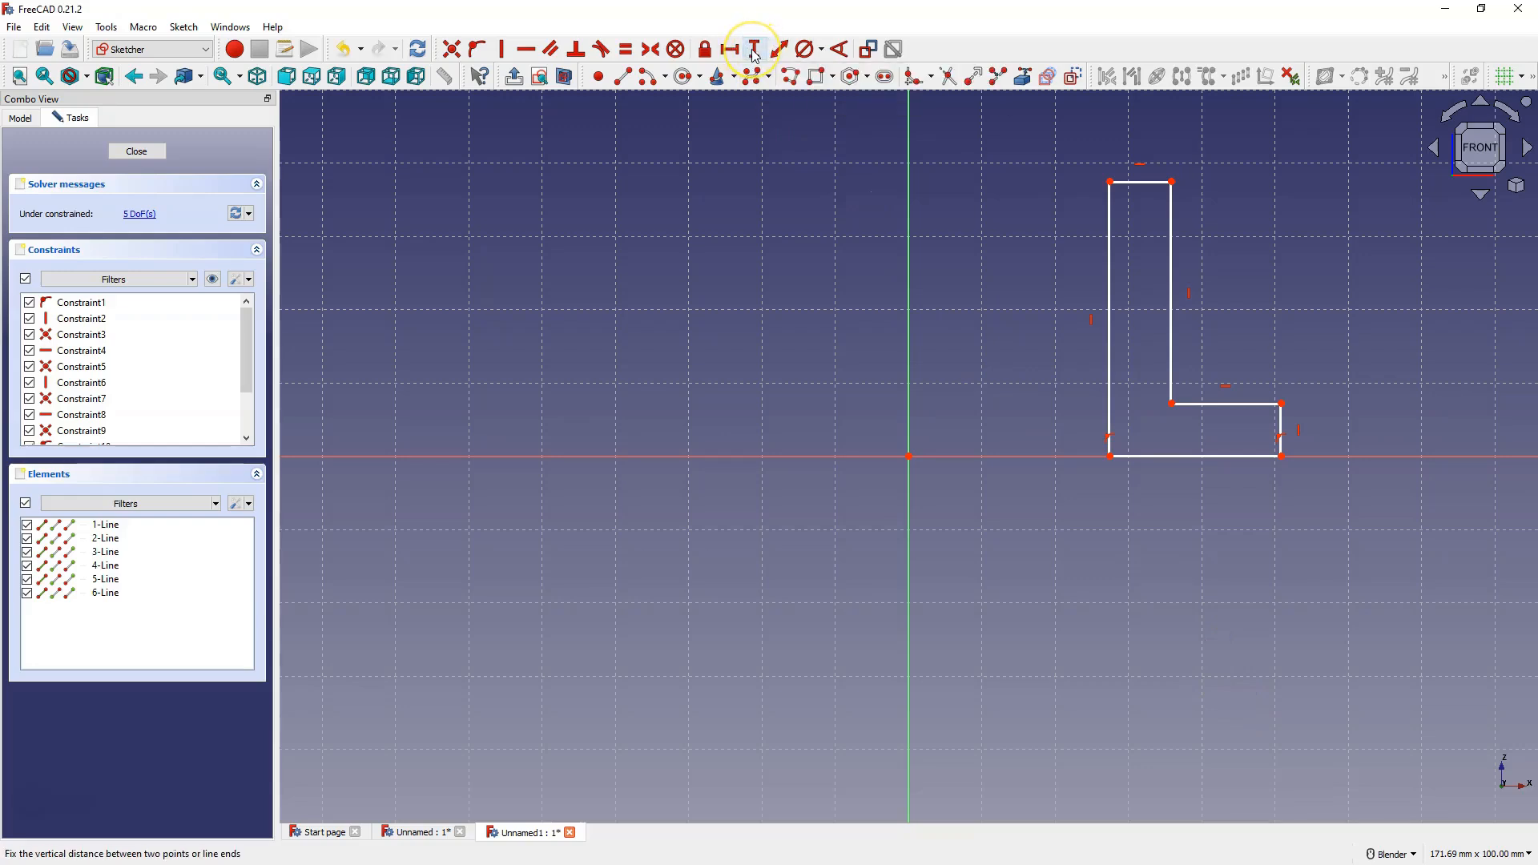
{"action": "left_click", "coordinate": [1111, 278]}
{"action": "type", "text": "100"}
{"action": "key", "text": "Return"}
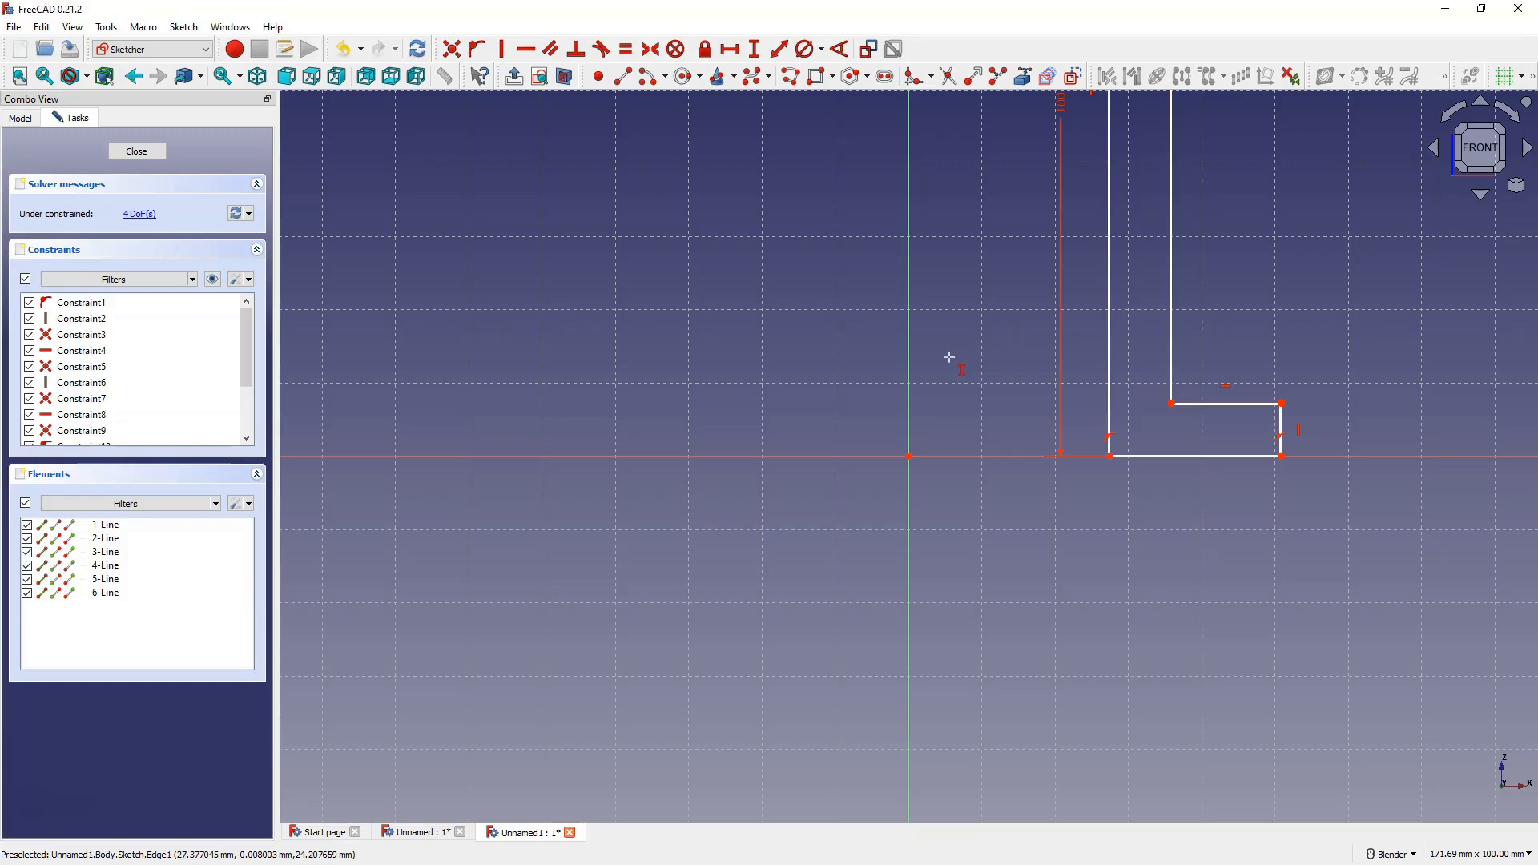
{"action": "left_click", "coordinate": [1280, 425]}
{"action": "type", "text": "25"}
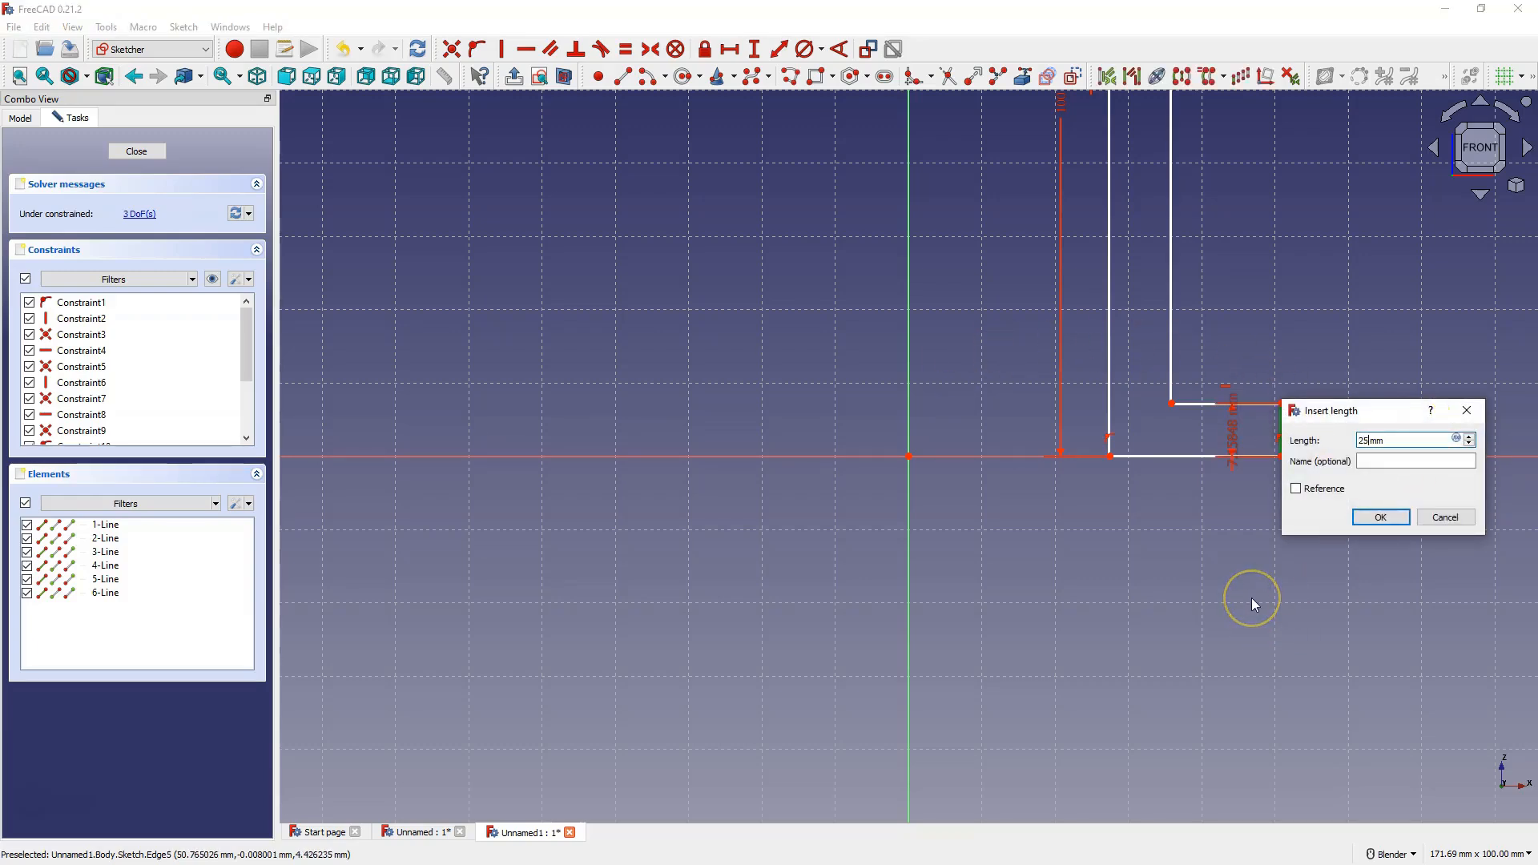
{"action": "key", "text": "Return"}
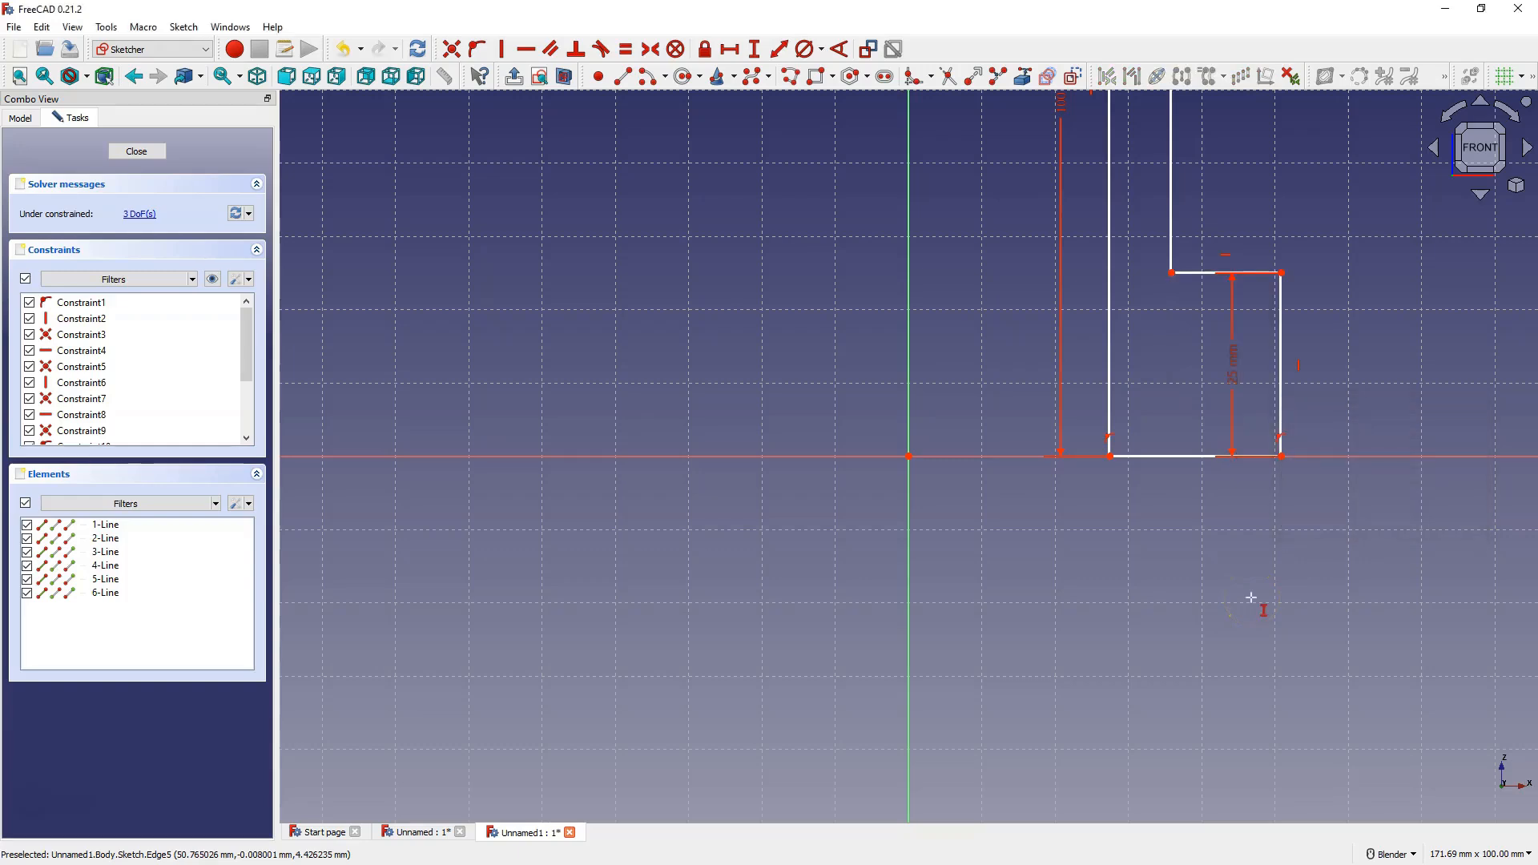
Constrain the horizontal distances from the origin to 40 mm for the inner base corner and 80 mm for the outer base corner
{"action": "left_click", "coordinate": [731, 49]}
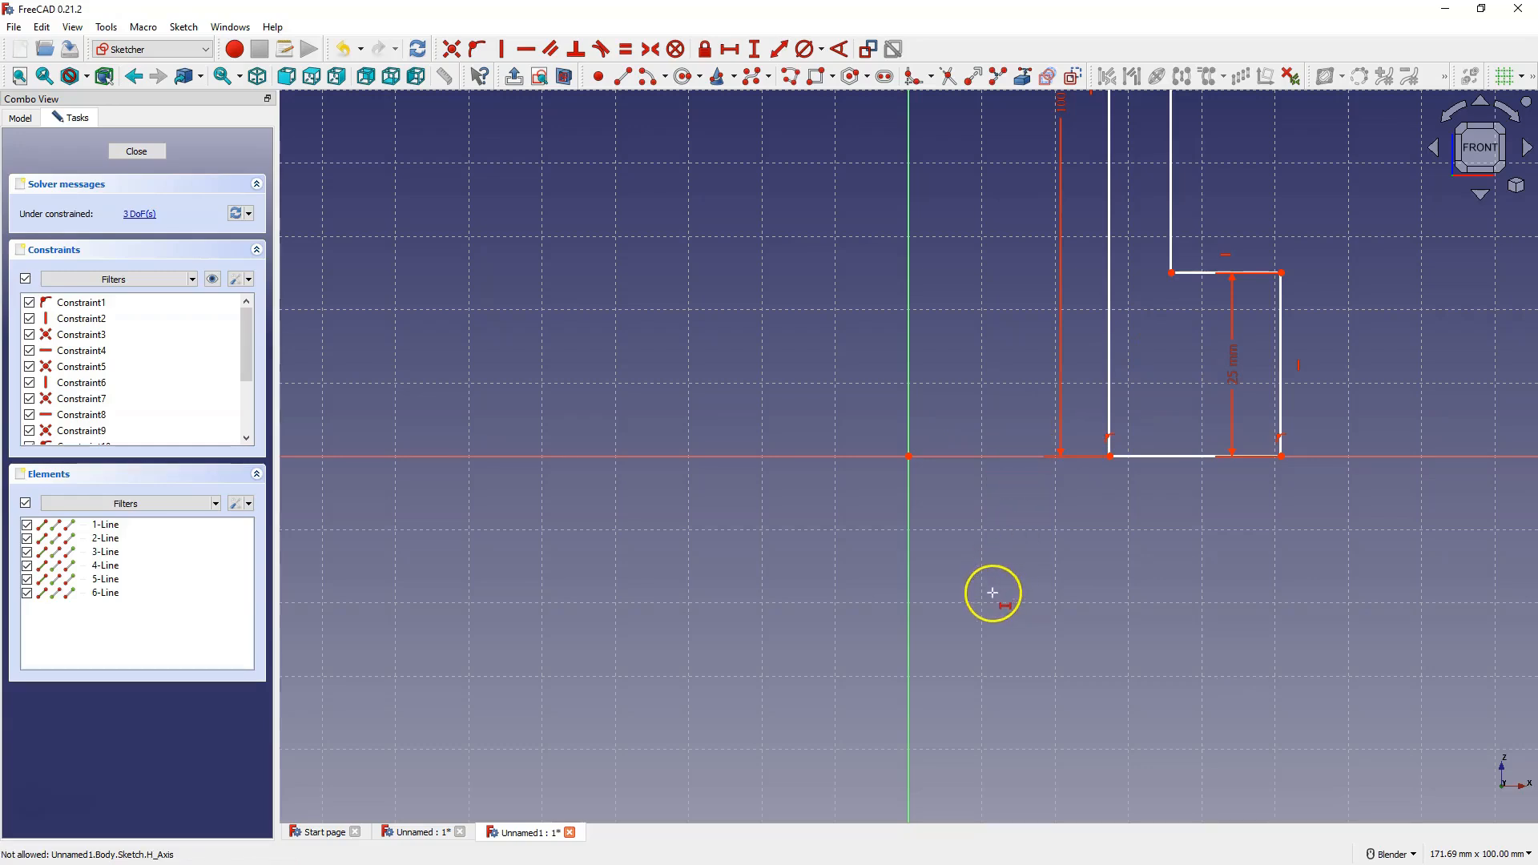
{"action": "left_click", "coordinate": [908, 456]}
{"action": "left_click", "coordinate": [1110, 456]}
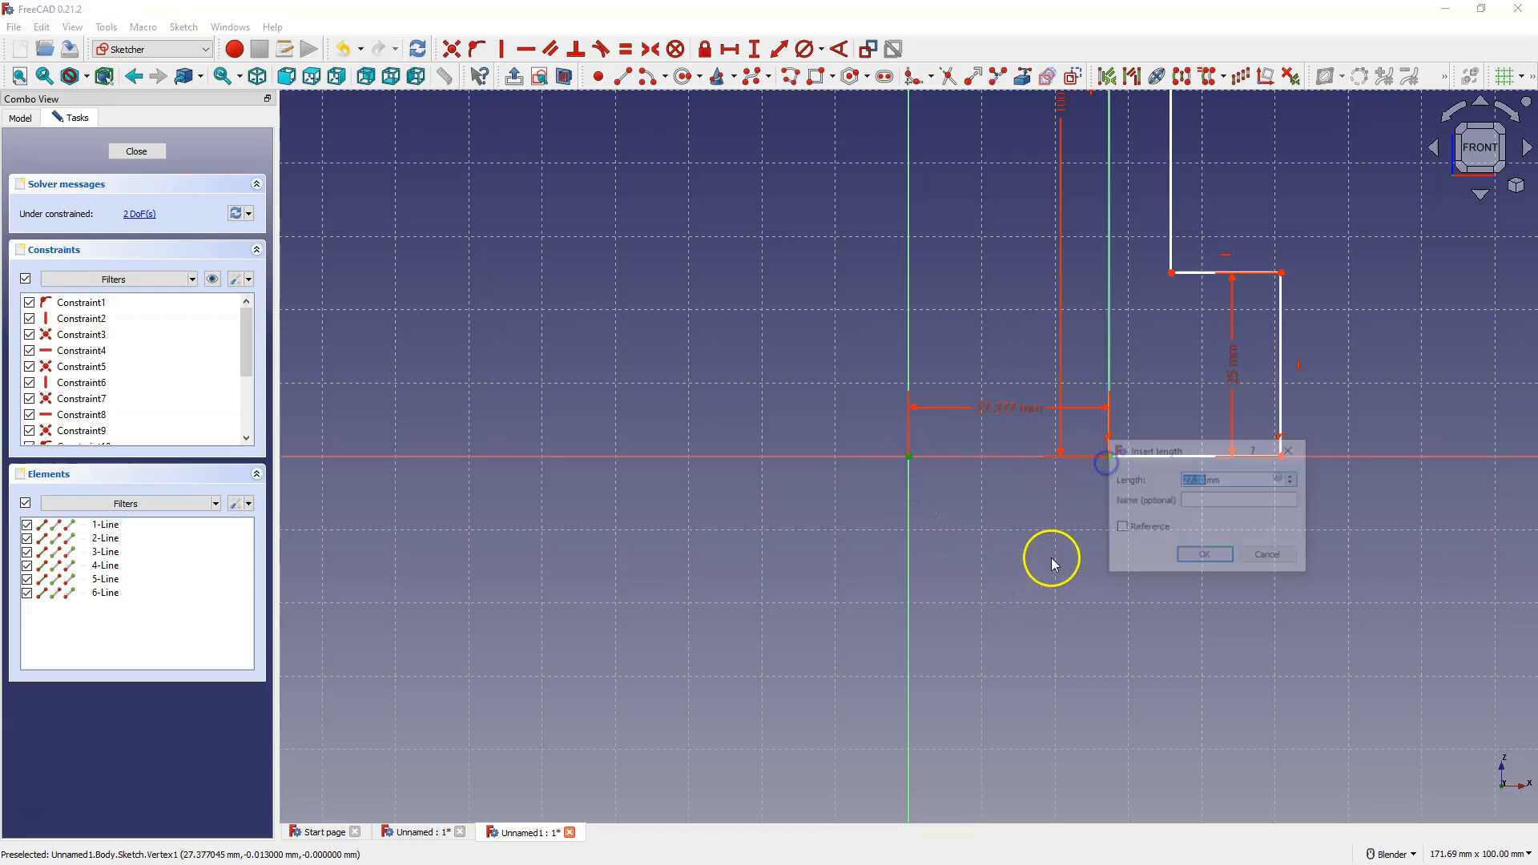
{"action": "type", "text": "40"}
{"action": "key", "text": "Return"}
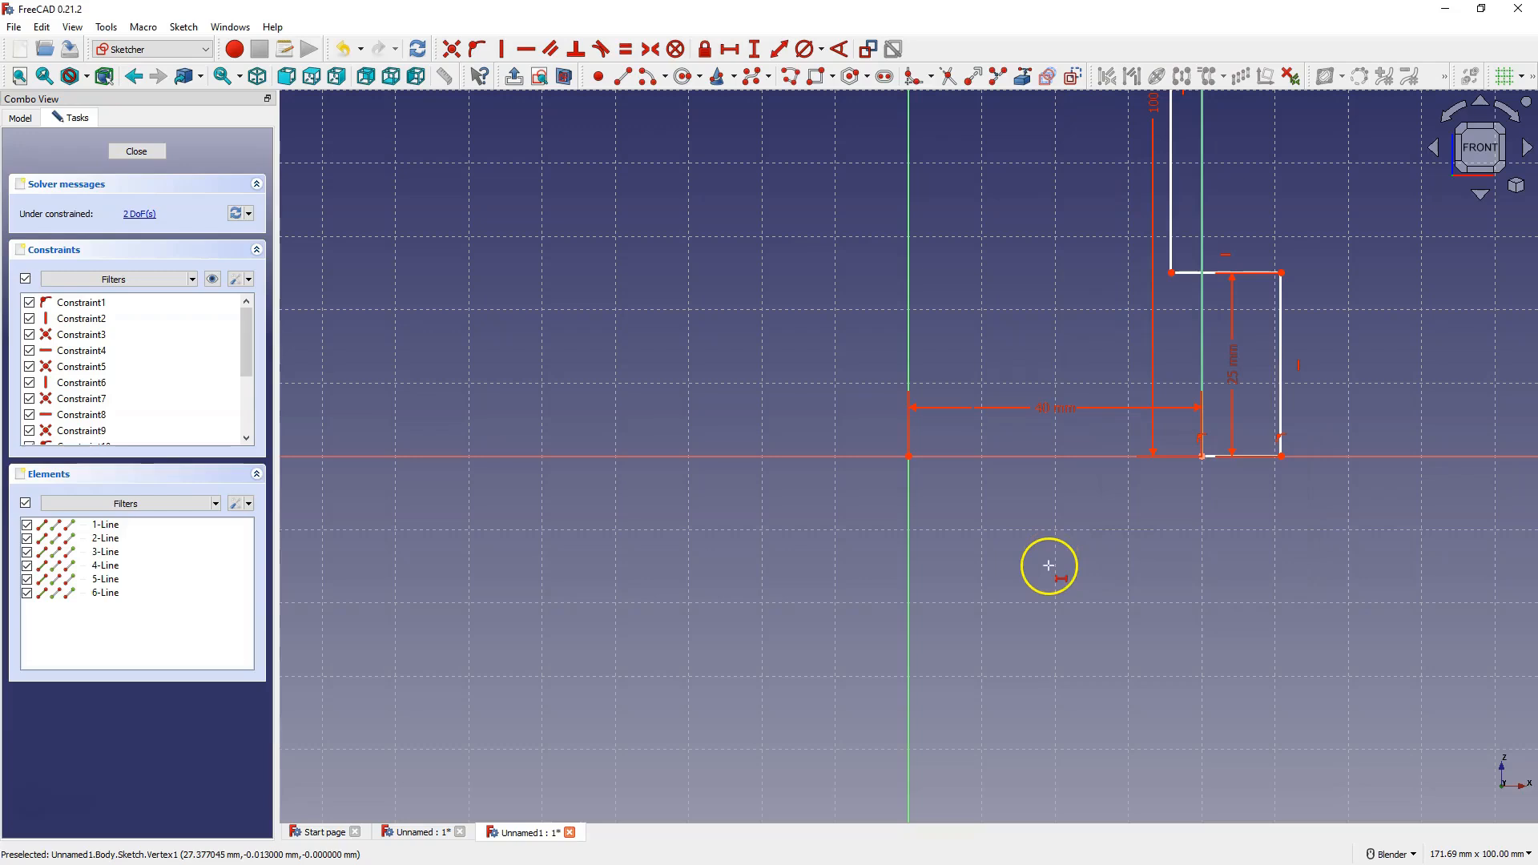
{"action": "left_click", "coordinate": [910, 457]}
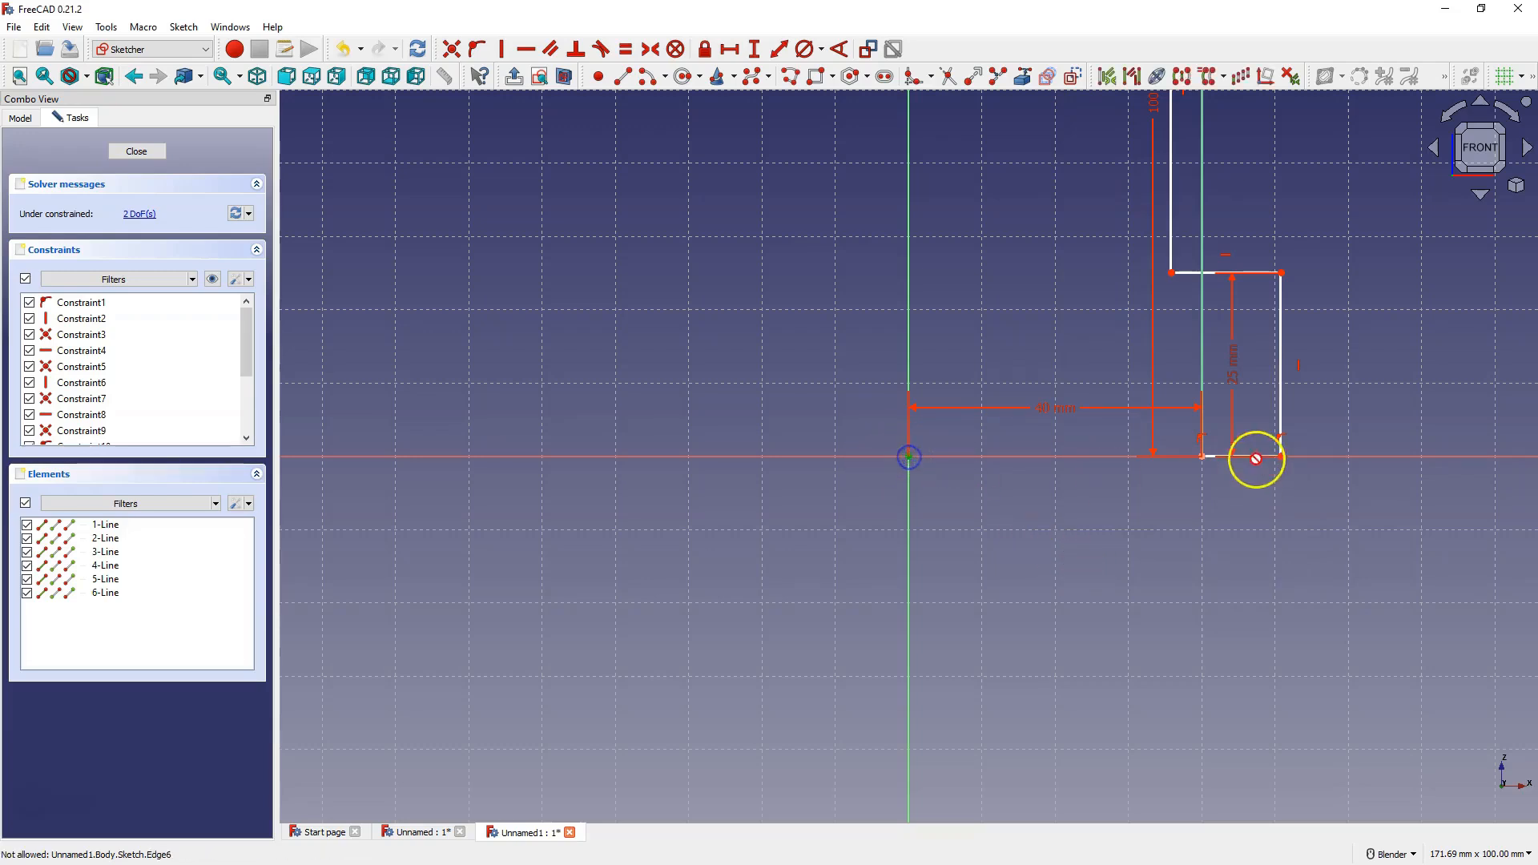
{"action": "left_click", "coordinate": [1282, 456]}
{"action": "type", "text": "80"}
{"action": "key", "text": "Return"}
Move the corner between pipe wall and flange outward past the inner edge, to about 54 mm from the vertical axis
{"action": "scroll", "coordinate": [1142, 648], "scroll_direction": "down", "scroll_amount": 4}
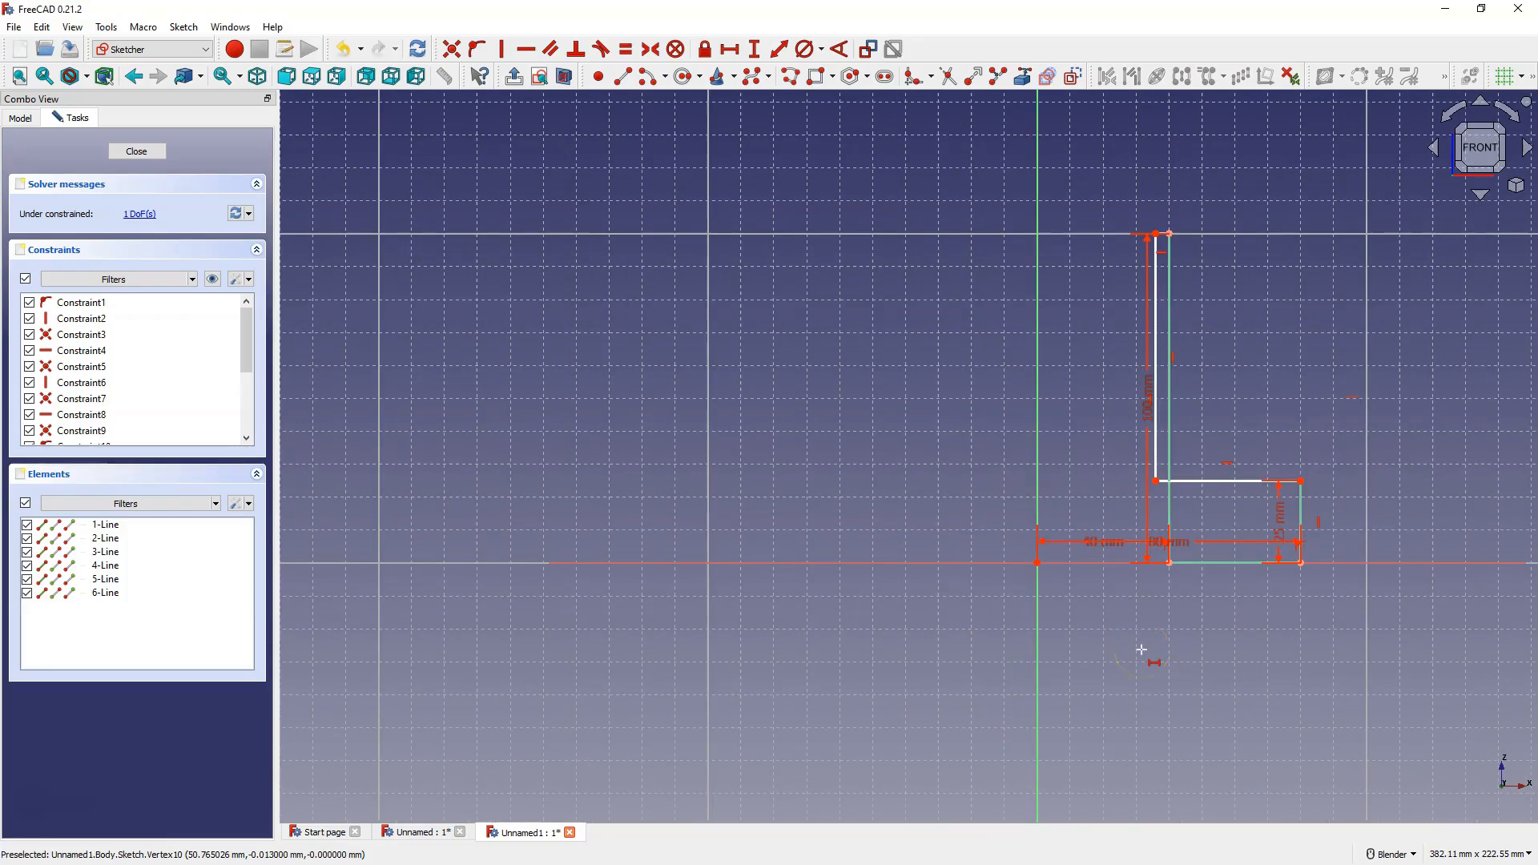
{"action": "left_click", "coordinate": [1138, 502]}
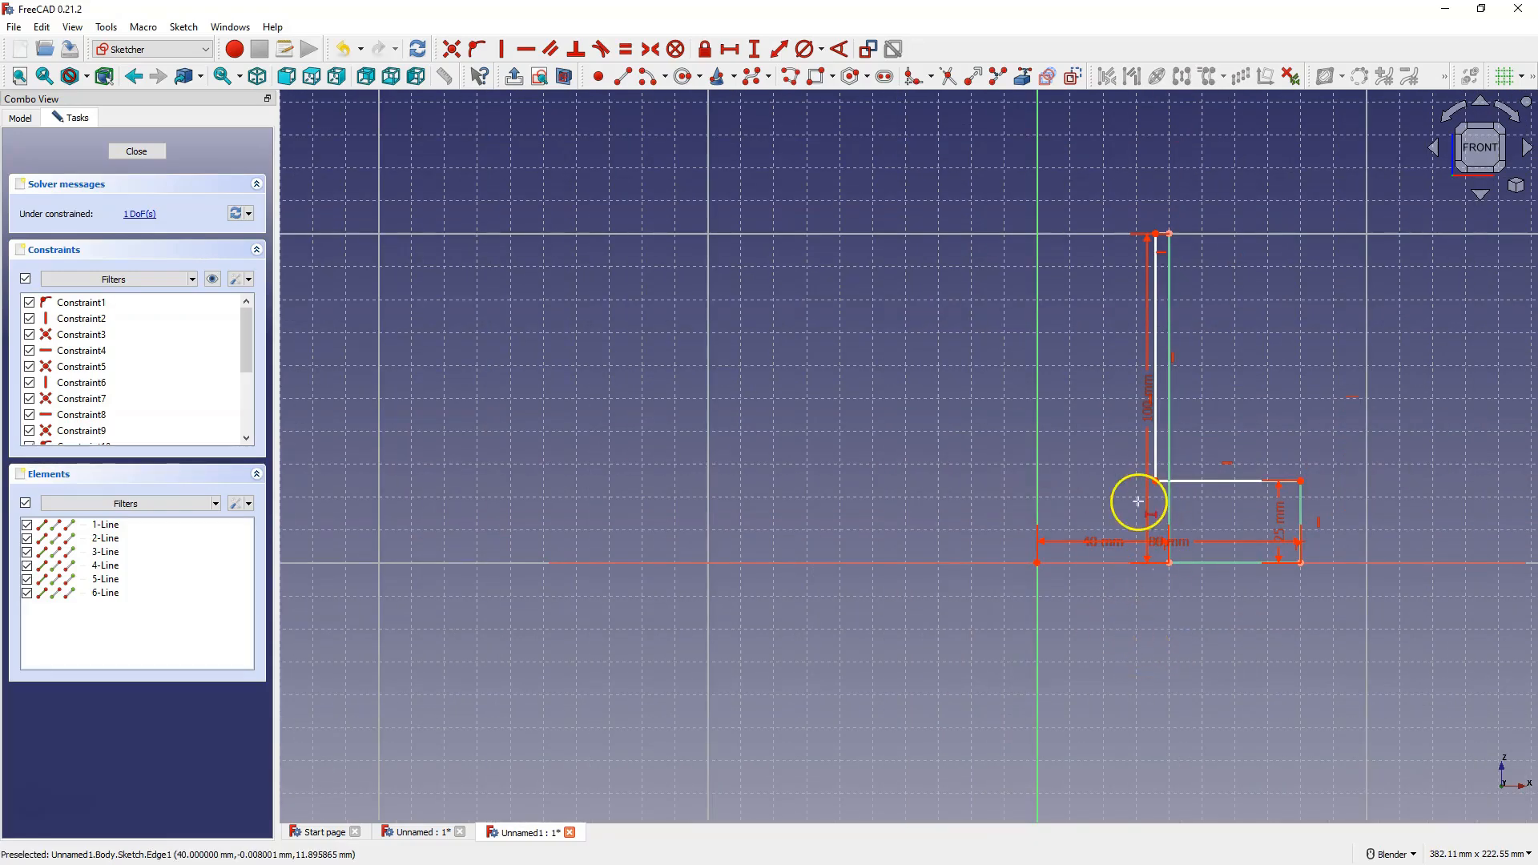
{"action": "right_click", "coordinate": [1101, 476]}
{"action": "scroll", "coordinate": [1199, 409], "scroll_direction": "up", "scroll_amount": 2}
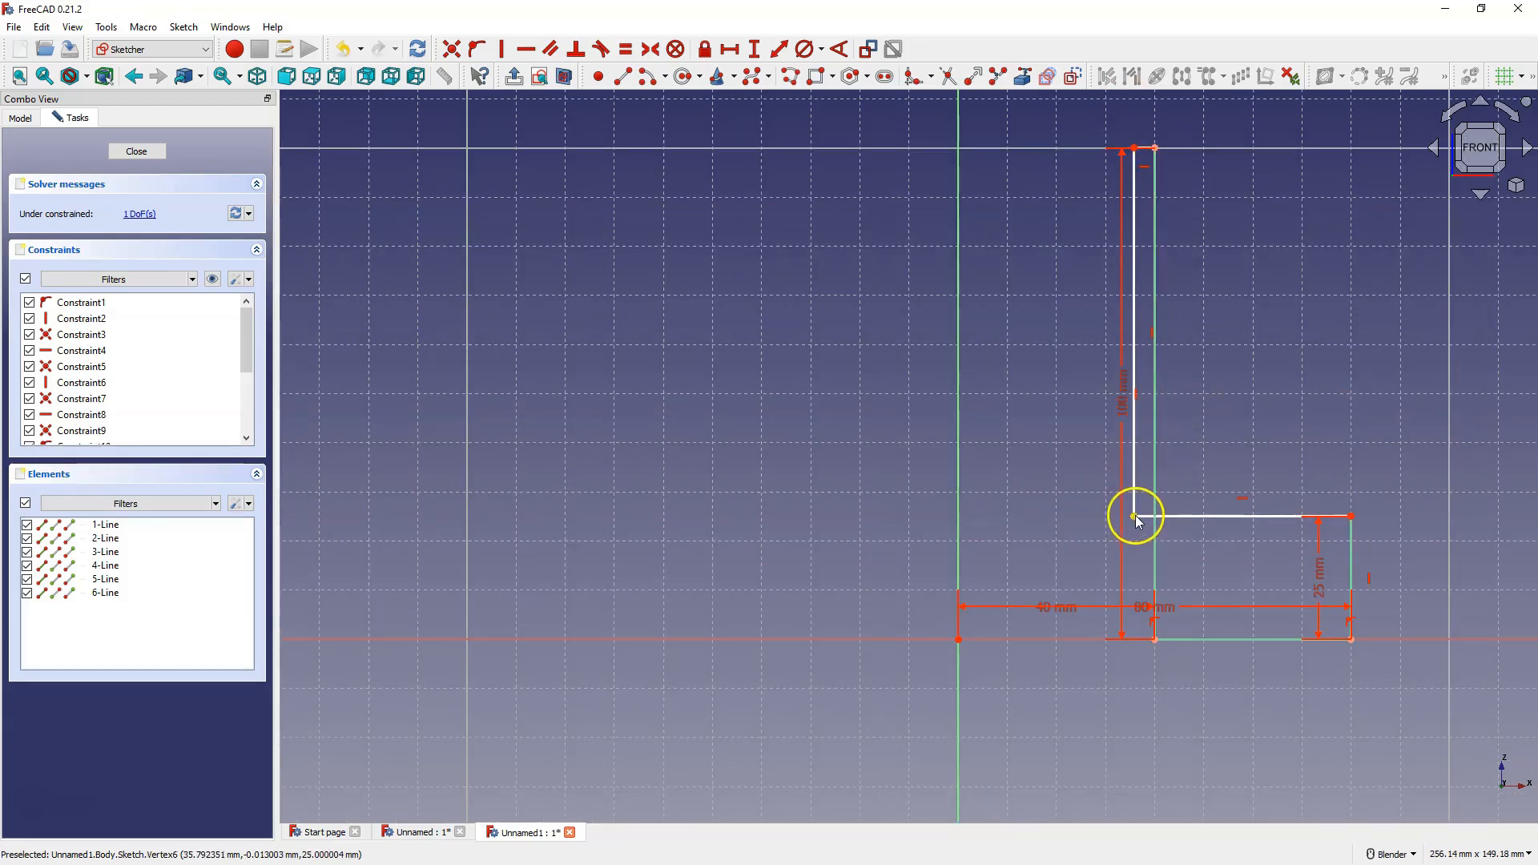
{"action": "left_click_drag", "start_coordinate": [1136, 517], "coordinate": [1221, 517]}
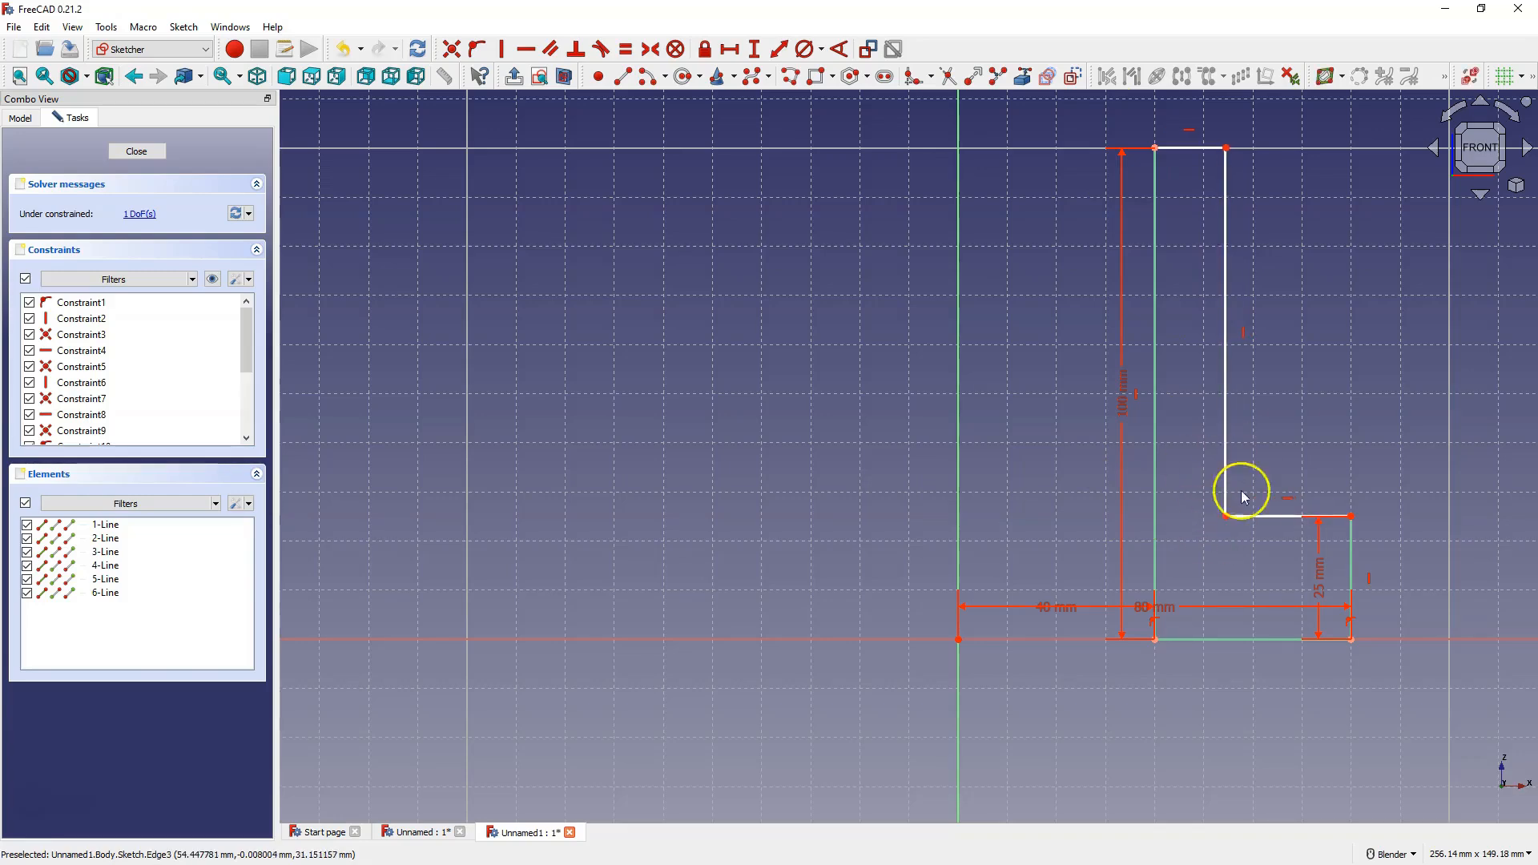
Constrain the profile's short upper edge to a horizontal width of 10 mm and finish the sketch
{"action": "left_click", "coordinate": [737, 52]}
{"action": "left_click", "coordinate": [1217, 149]}
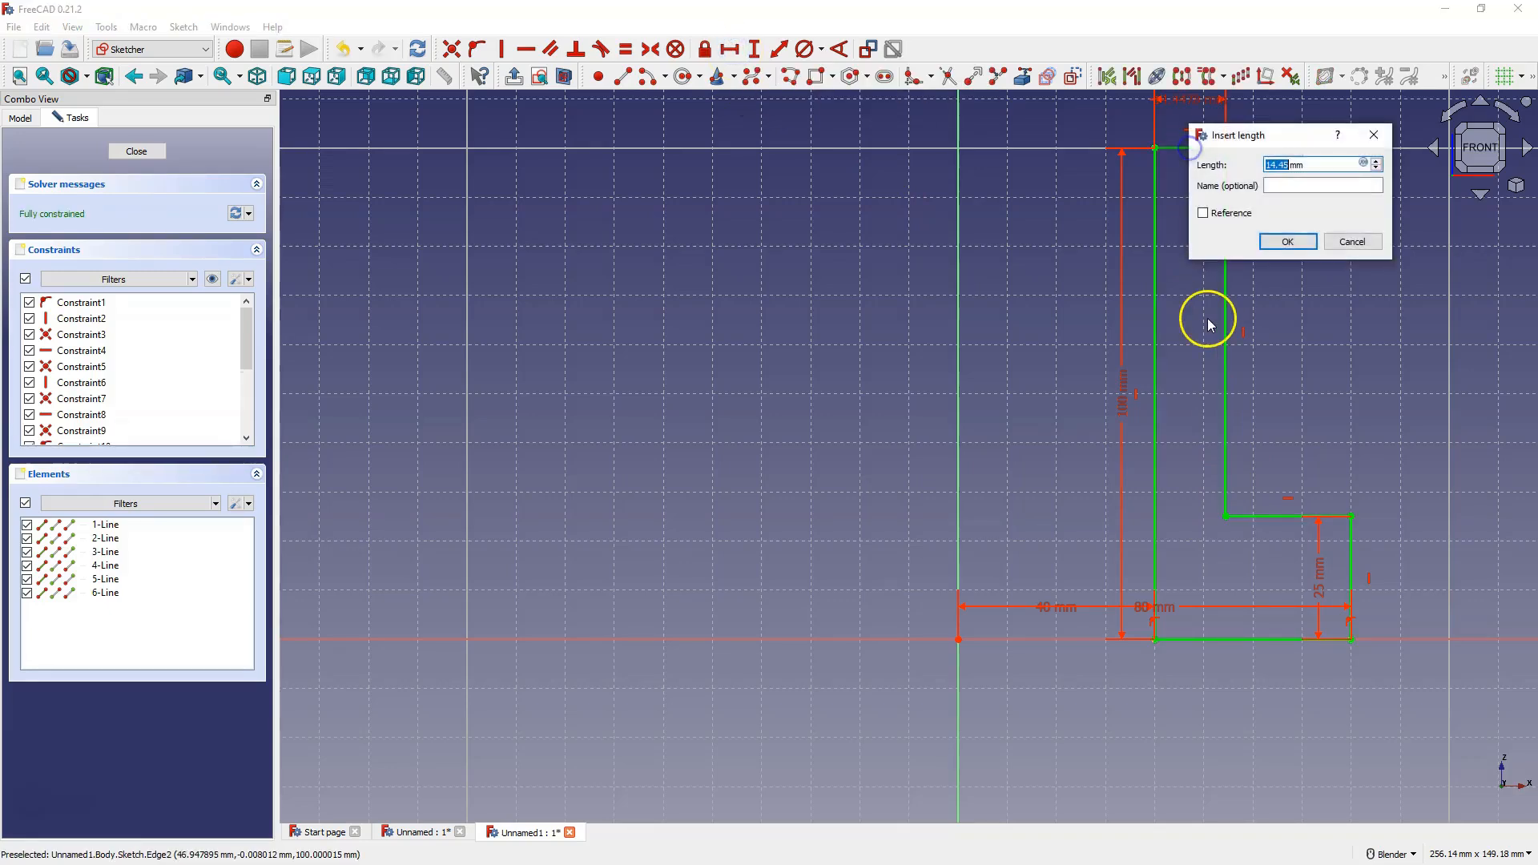
{"action": "type", "text": "10"}
{"action": "key", "text": "Return"}
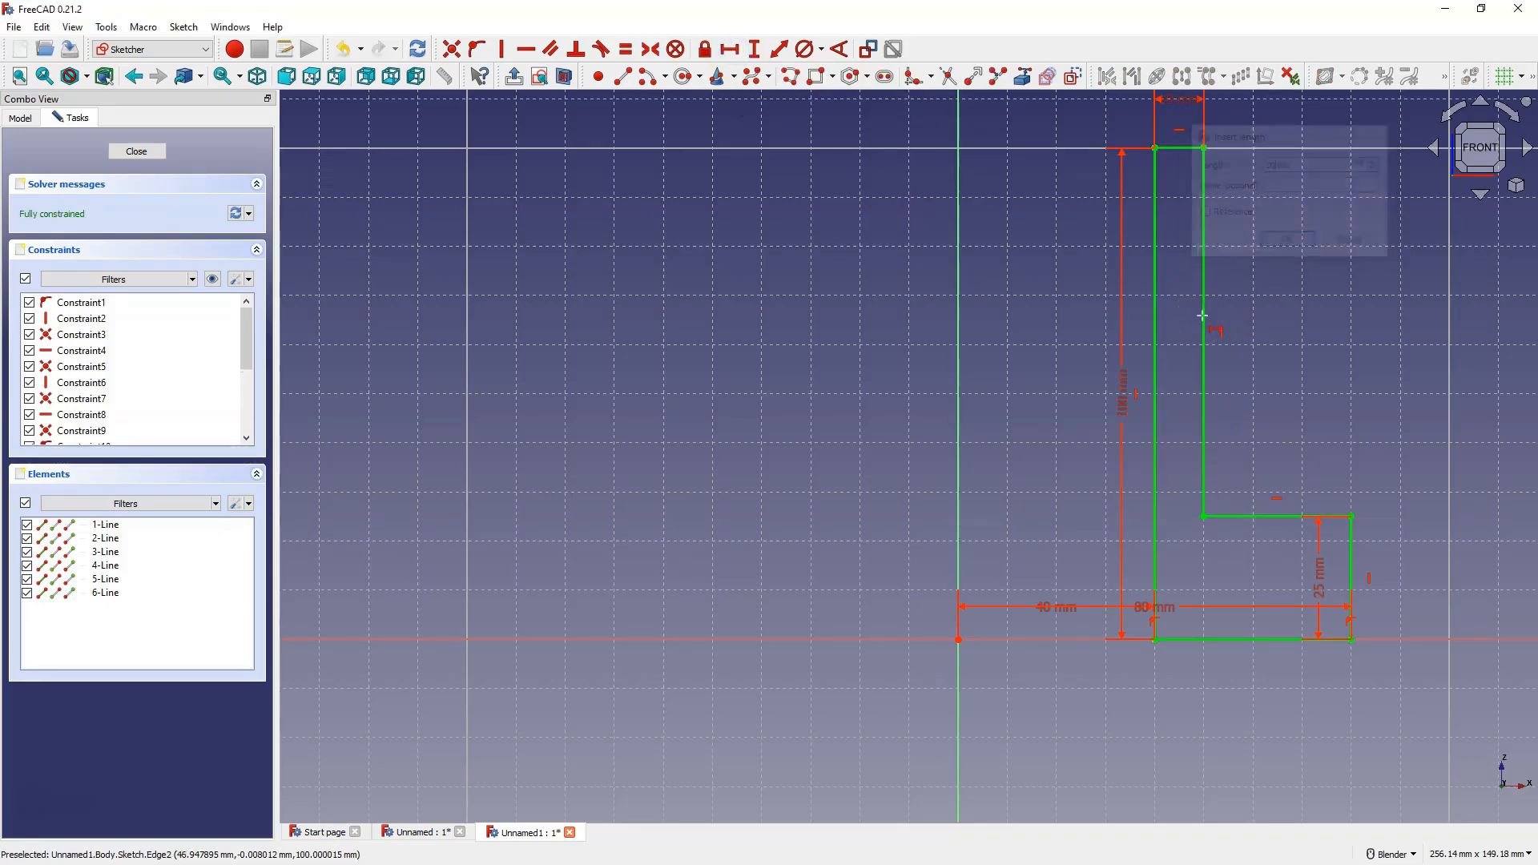
{"action": "left_click", "coordinate": [1001, 374]}
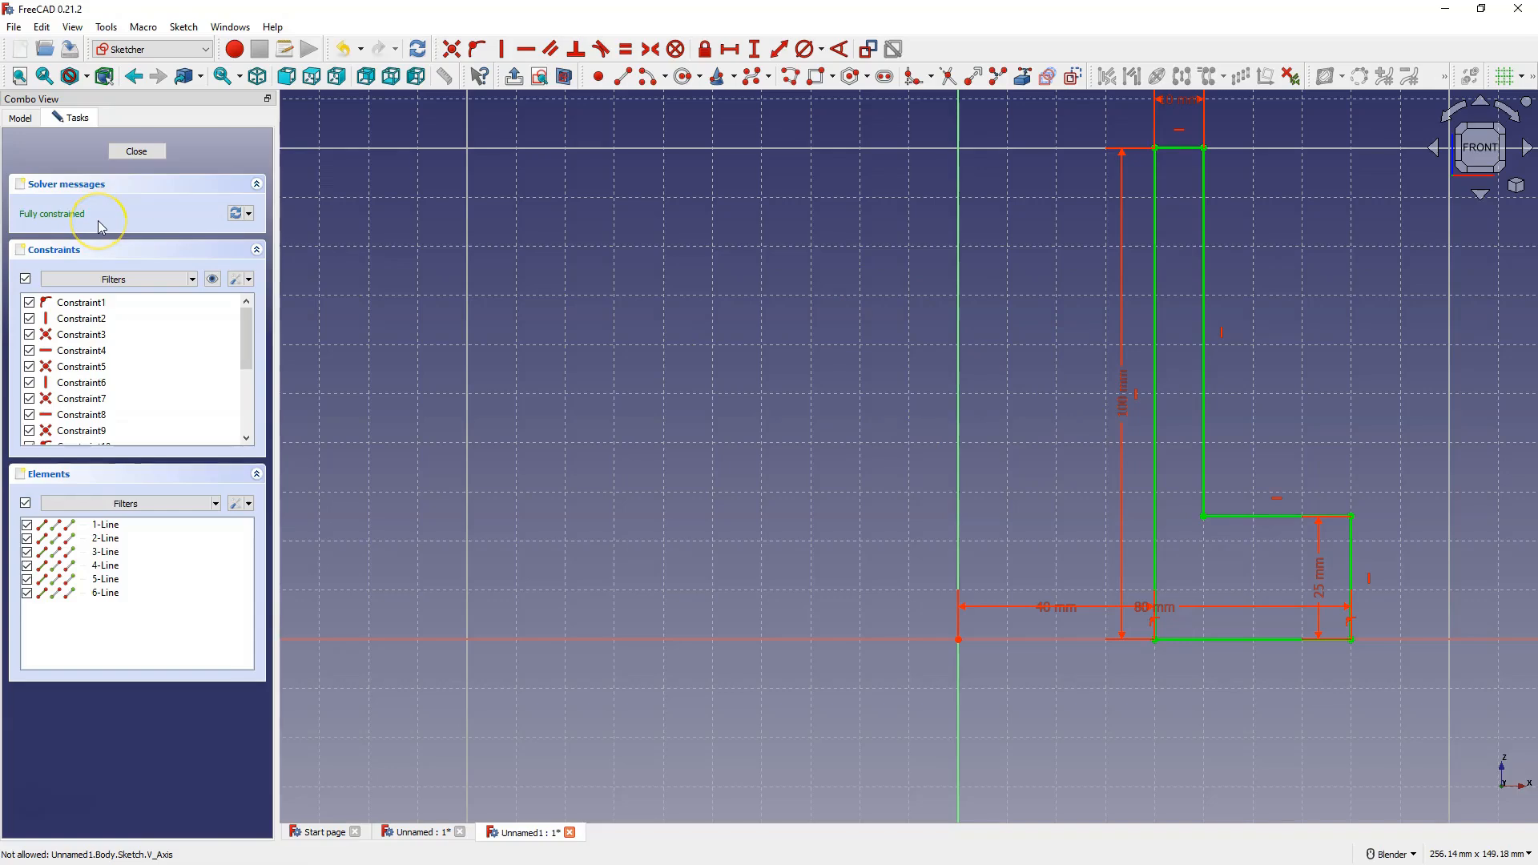
{"action": "left_click", "coordinate": [660, 400]}
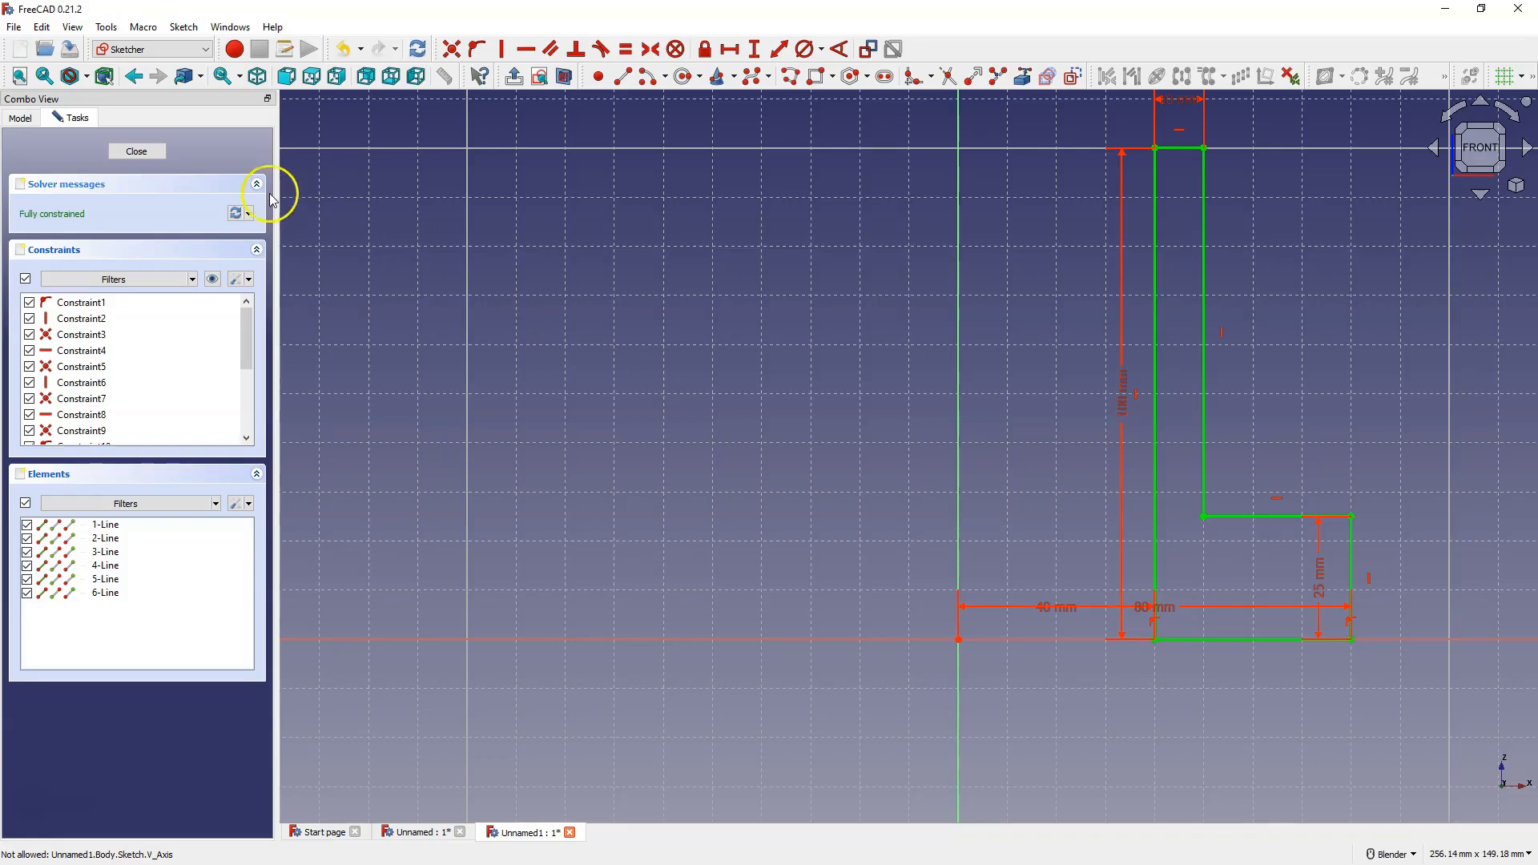
{"action": "left_click", "coordinate": [136, 152]}
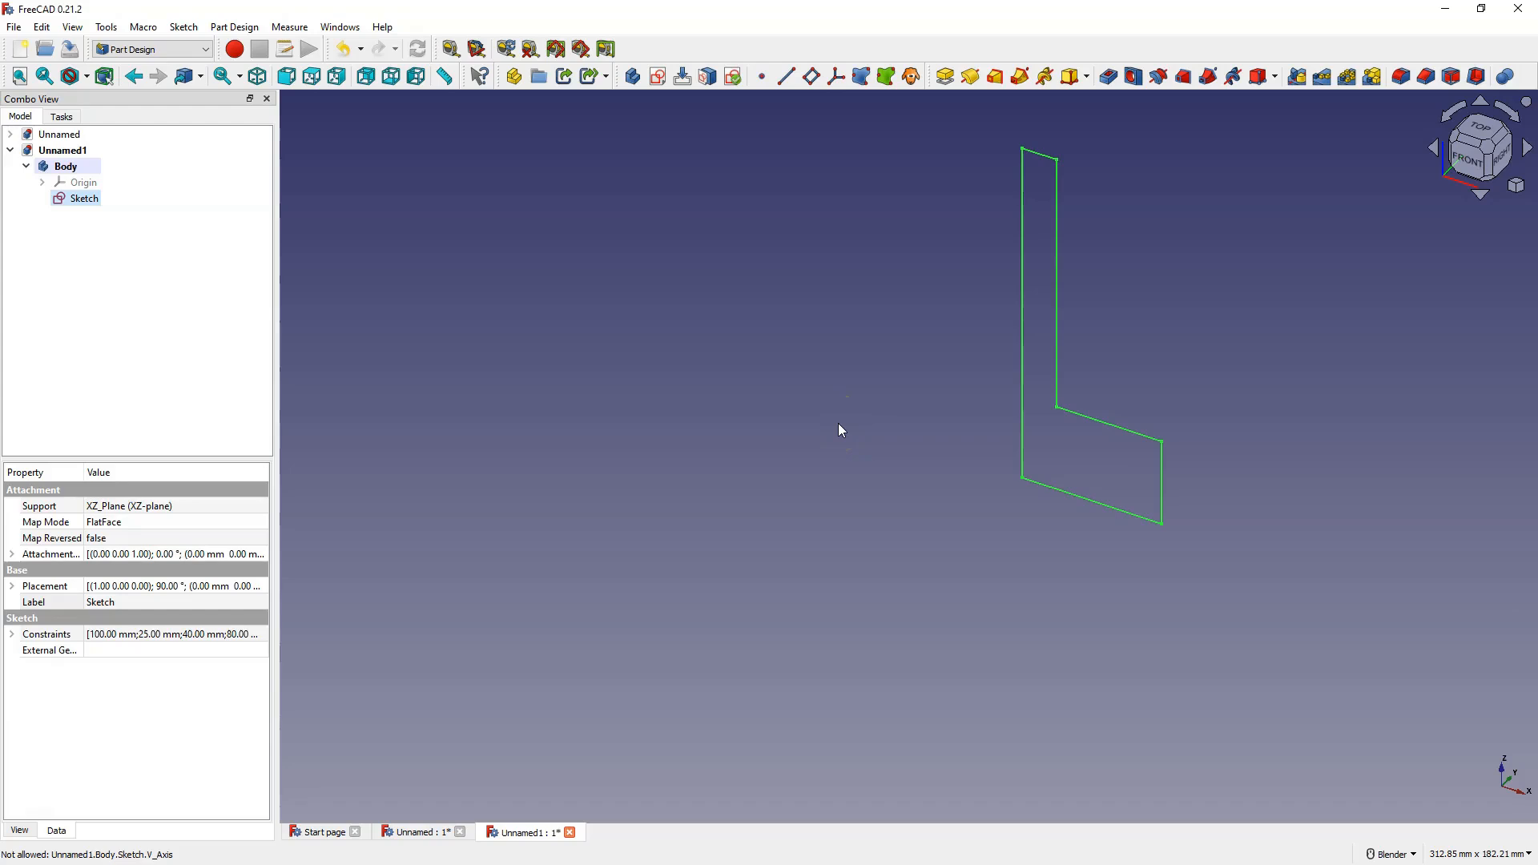
Revolve the L-shaped profile into a solid about the Base Z axis
{"action": "left_click", "coordinate": [974, 85]}
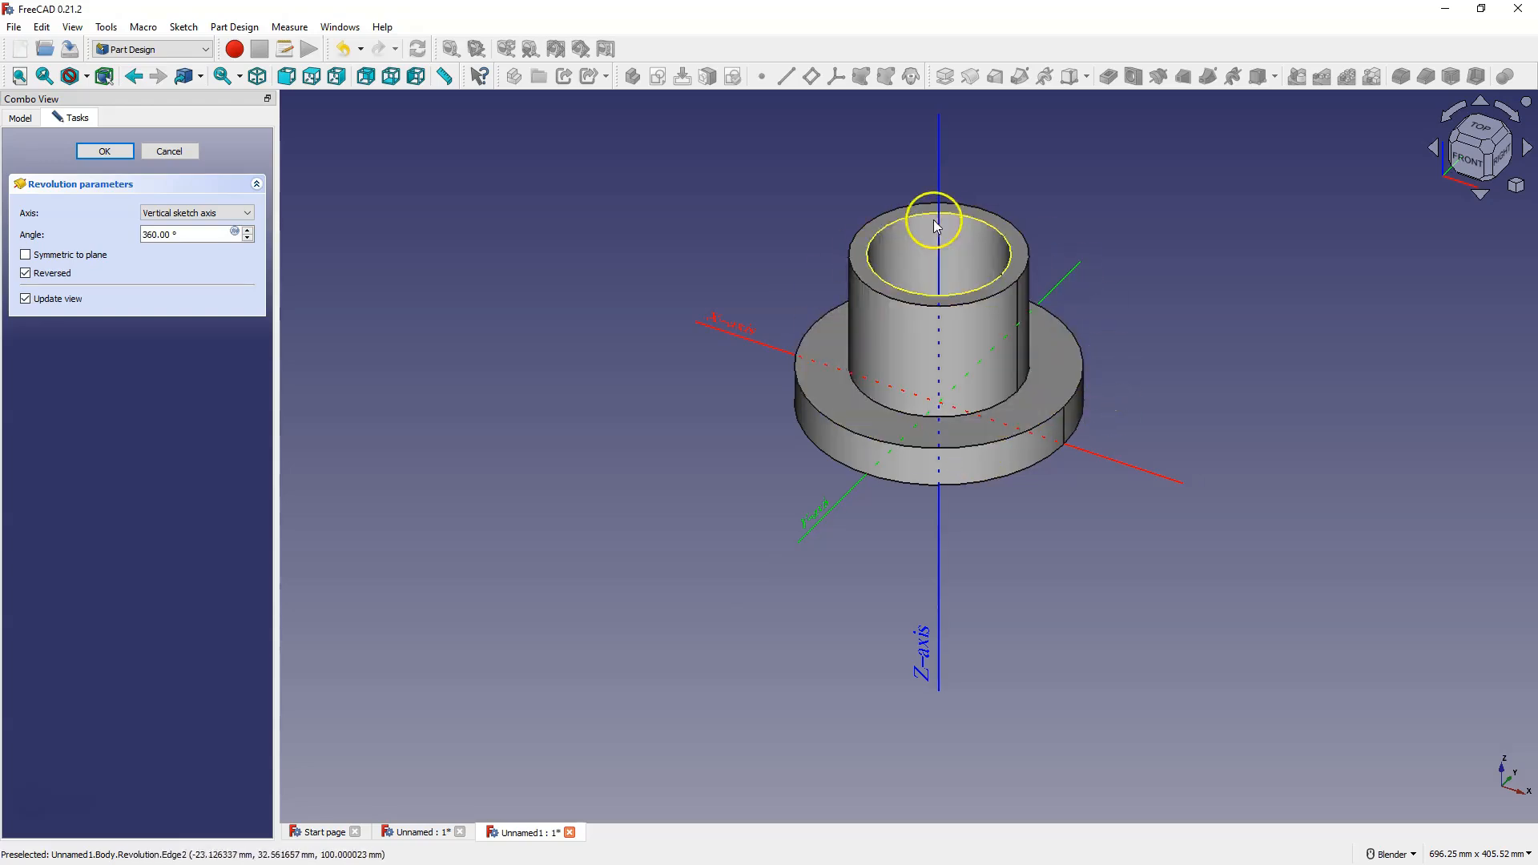
{"action": "left_click", "coordinate": [199, 221]}
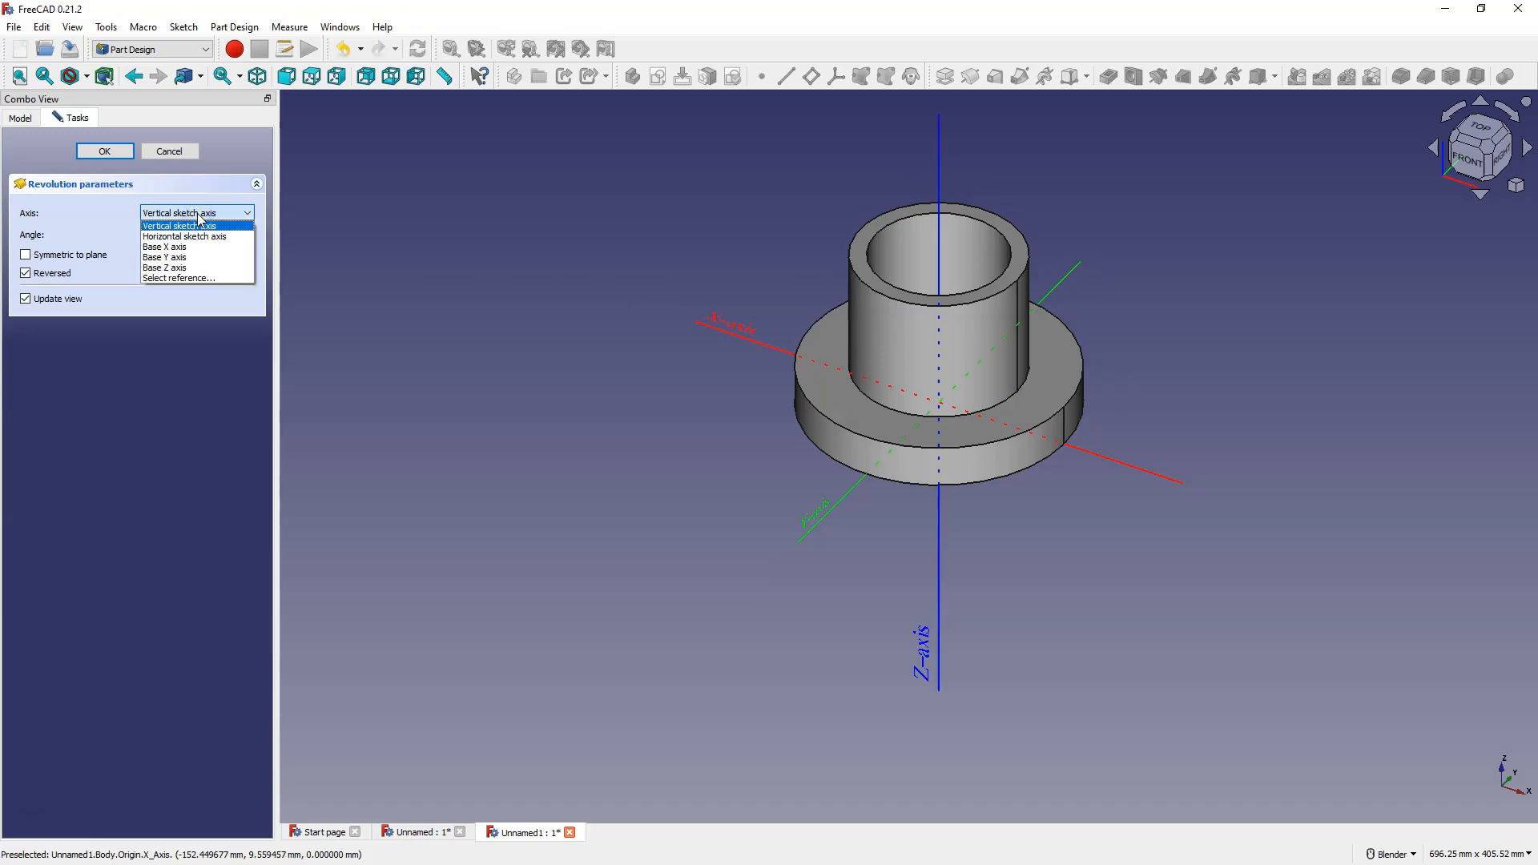
{"action": "left_click", "coordinate": [205, 268]}
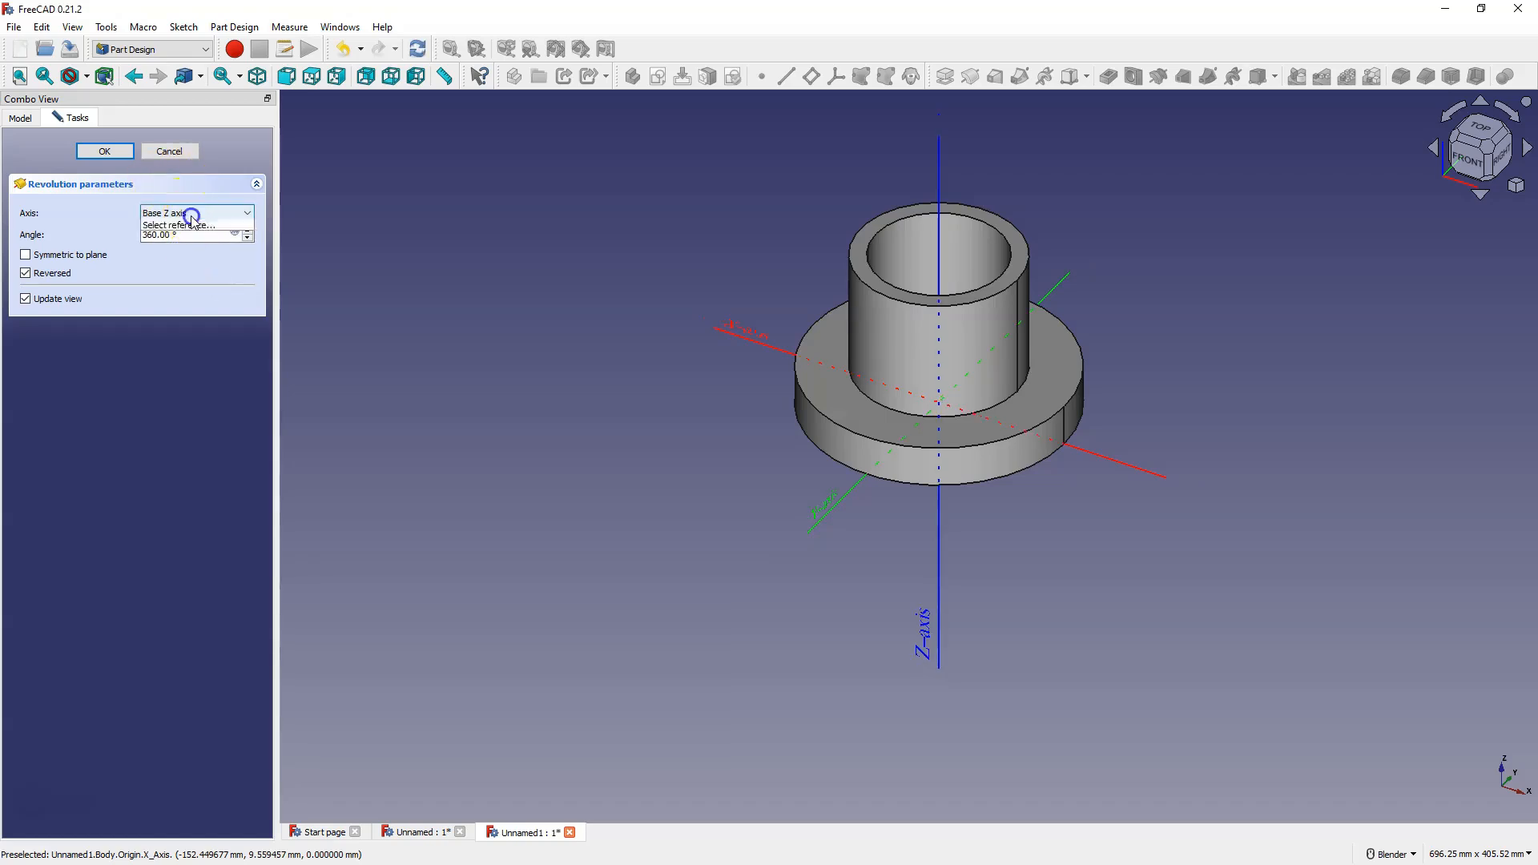
Try the Base X axis for the revolution, and set its axis to Vertical sketch axis
{"action": "left_click", "coordinate": [193, 214]}
{"action": "left_click", "coordinate": [199, 247]}
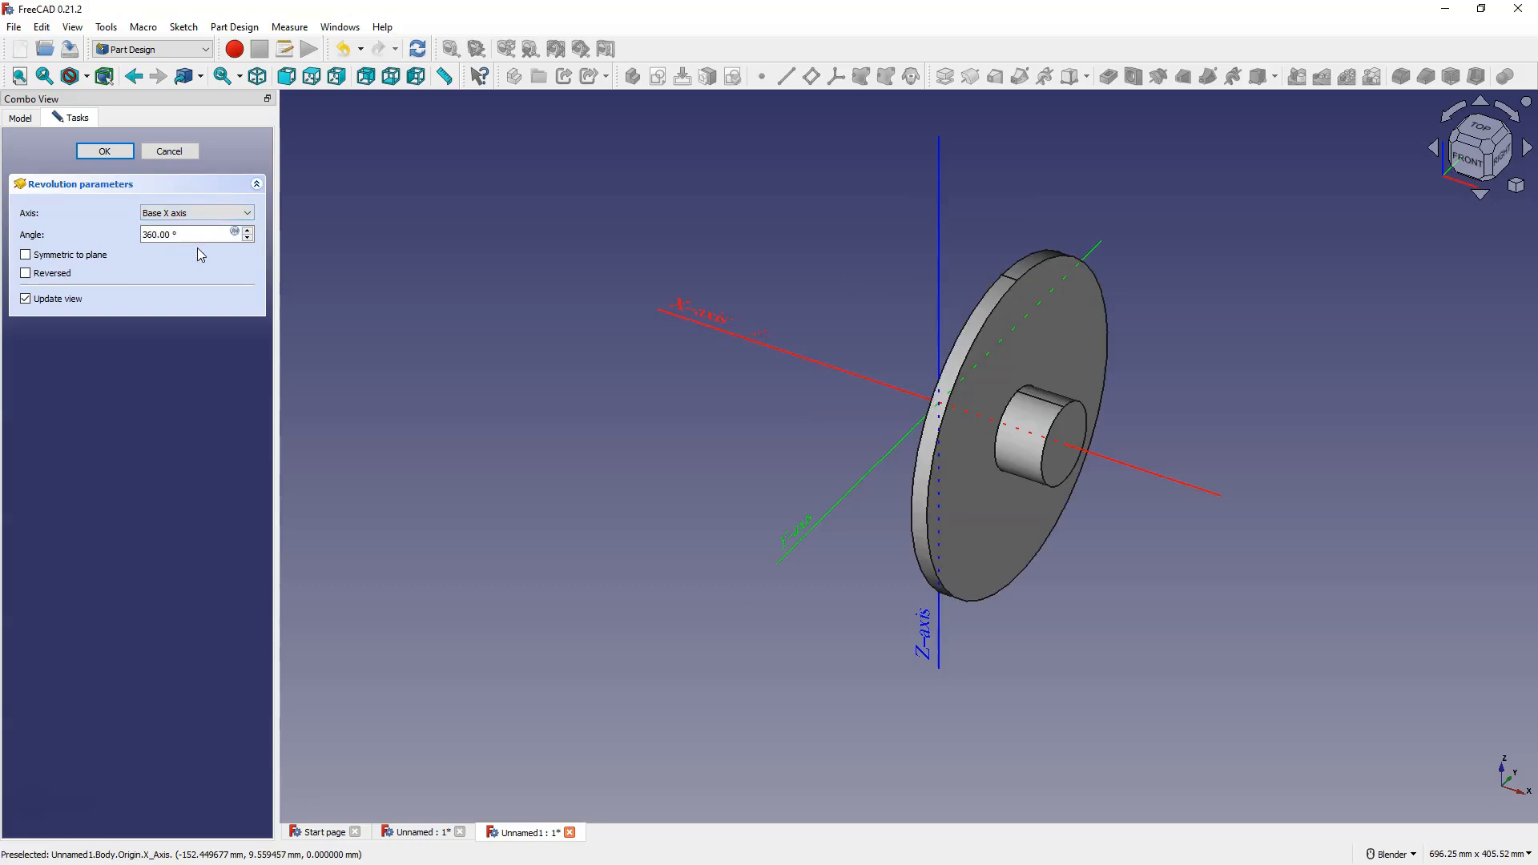
{"action": "left_click", "coordinate": [201, 232]}
{"action": "left_click", "coordinate": [206, 213]}
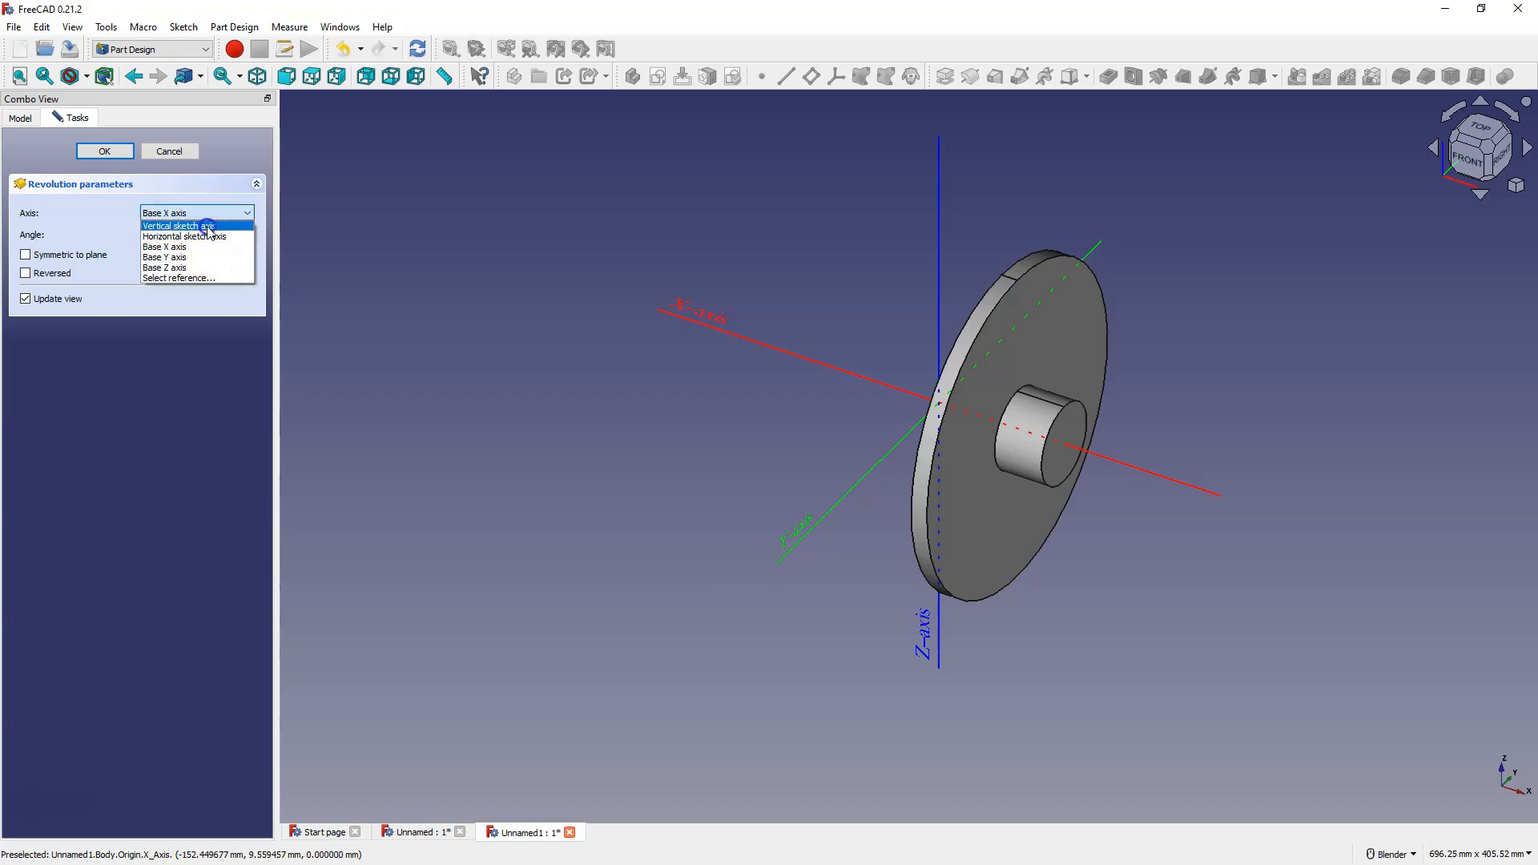
{"action": "left_click", "coordinate": [207, 226]}
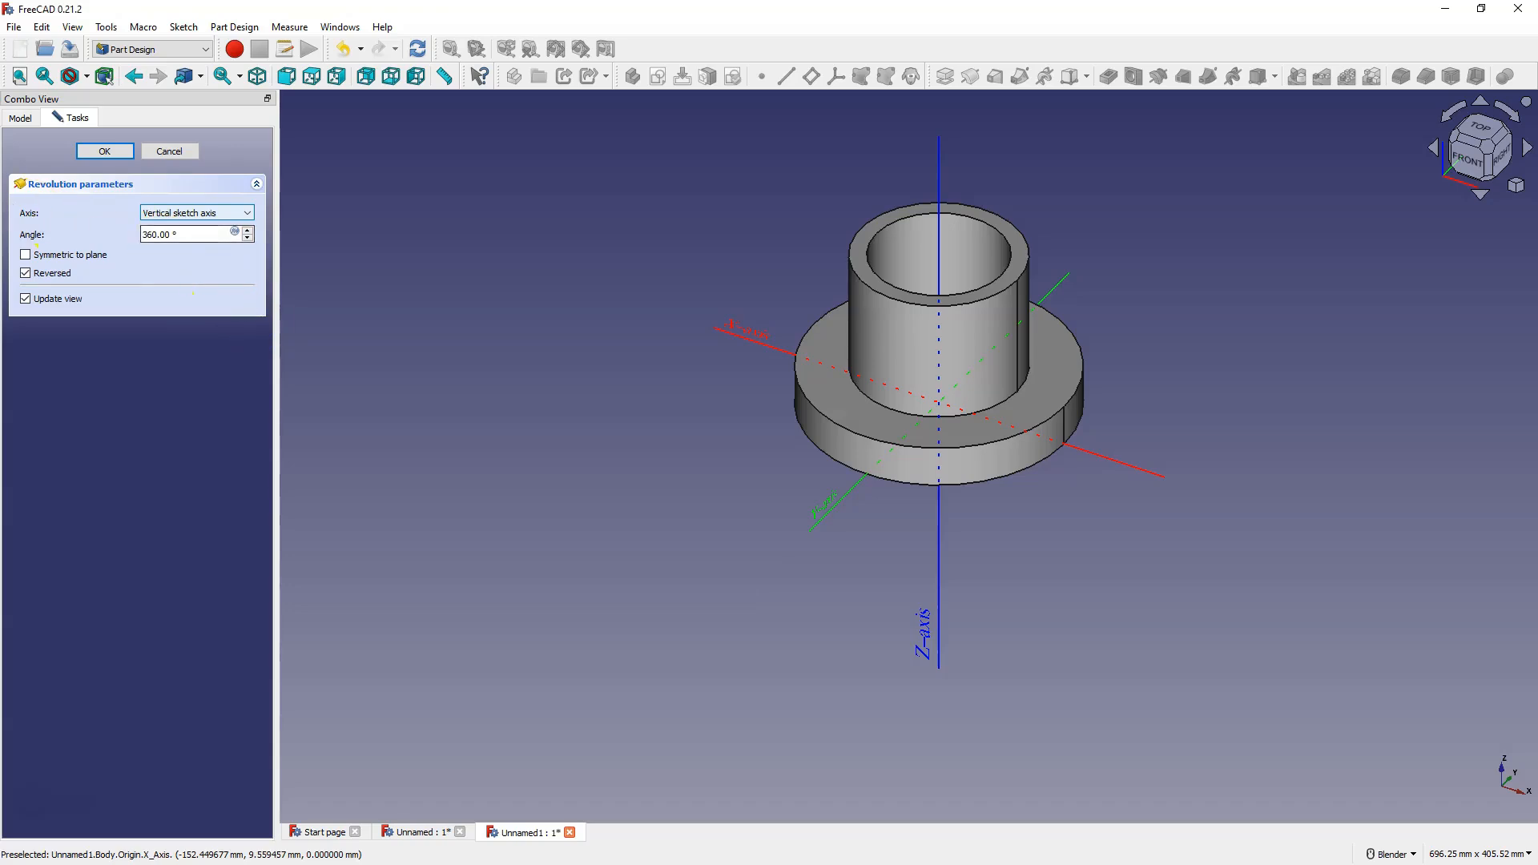
Set the revolution angle to 180° and inspect the cut faces of the half pipe
{"action": "left_click", "coordinate": [152, 235]}
{"action": "key", "text": "BackSpace"}
{"action": "key", "text": "BackSpace"}
{"action": "type", "text": "18"}
{"action": "left_click", "coordinate": [199, 264]}
{"action": "middle_click_drag", "start_coordinate": [1124, 328], "coordinate": [1059, 343]}
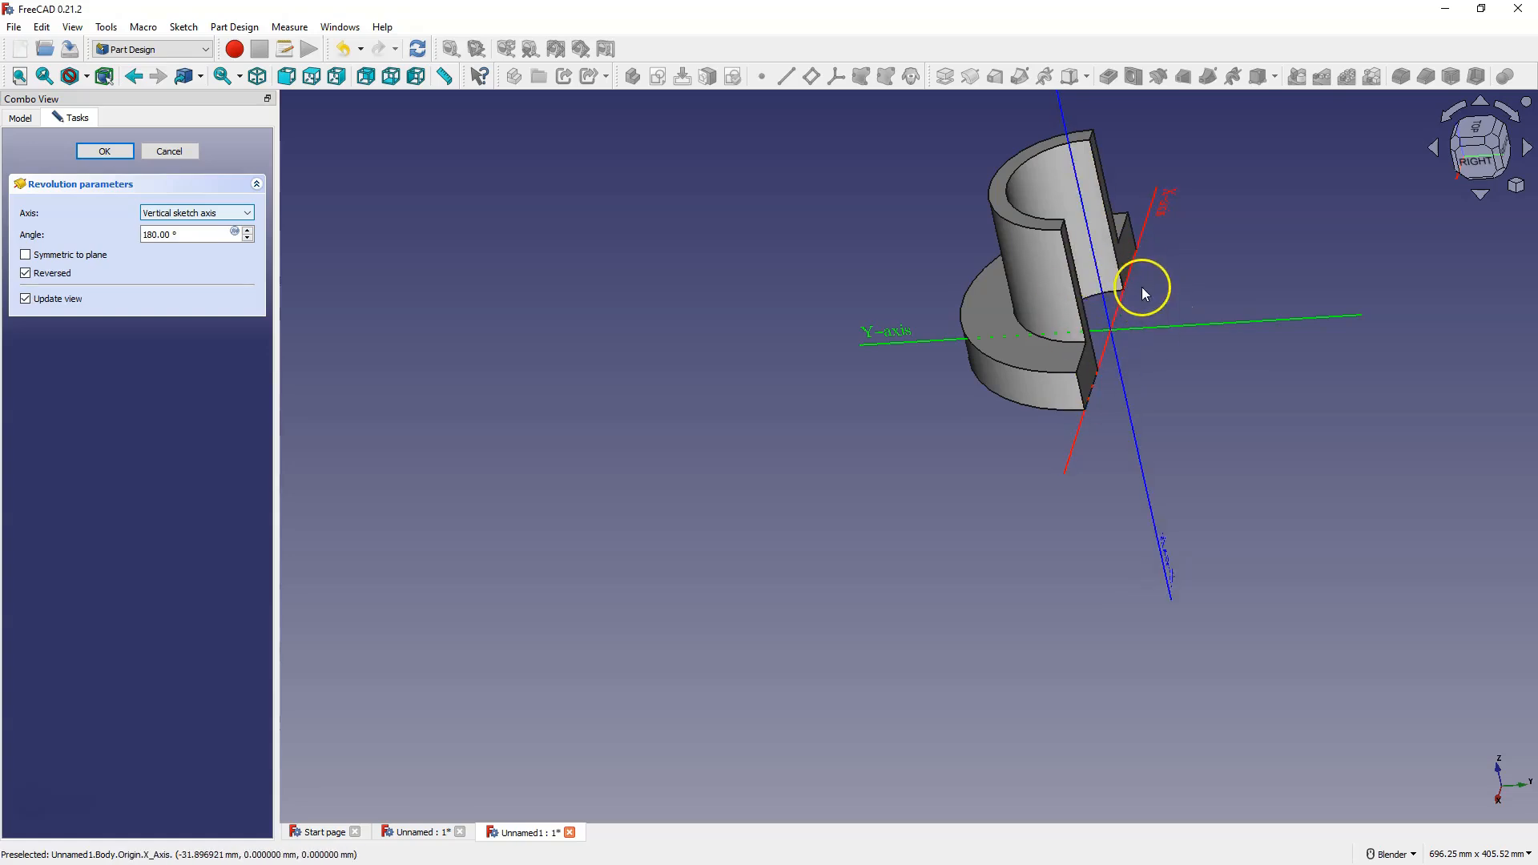
{"action": "mouse_move", "coordinate": [1217, 388]}
{"action": "middle_mouse_down"}
{"action": "mouse_move", "coordinate": [1162, 375]}
{"action": "mouse_move", "coordinate": [1204, 409]}
{"action": "middle_mouse_up"}
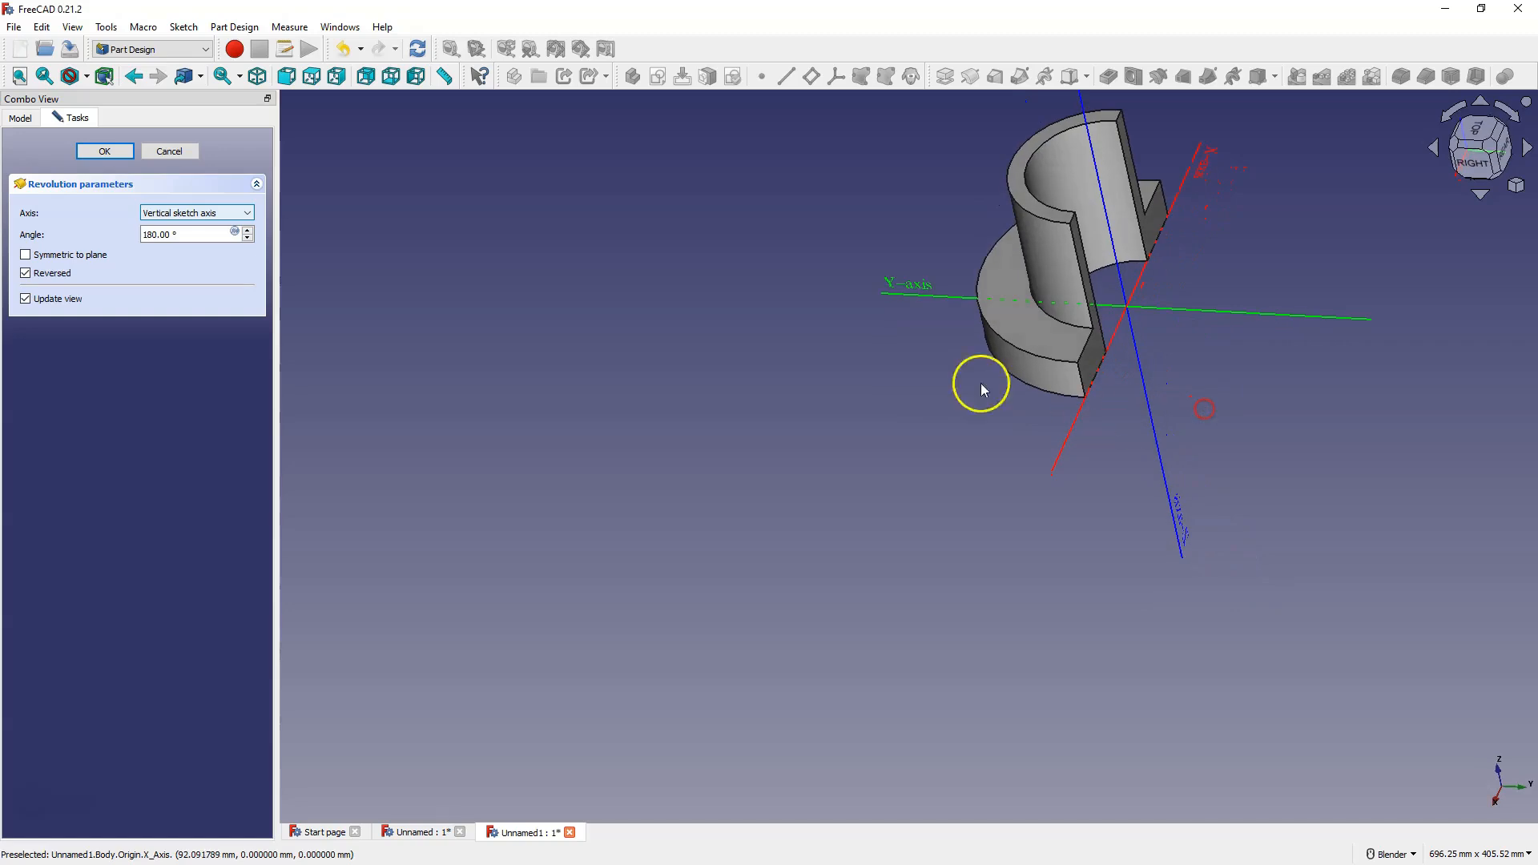
Set the revolution angle to 360° and accept the revolution
{"action": "left_click_drag", "start_coordinate": [153, 237], "coordinate": [133, 235]}
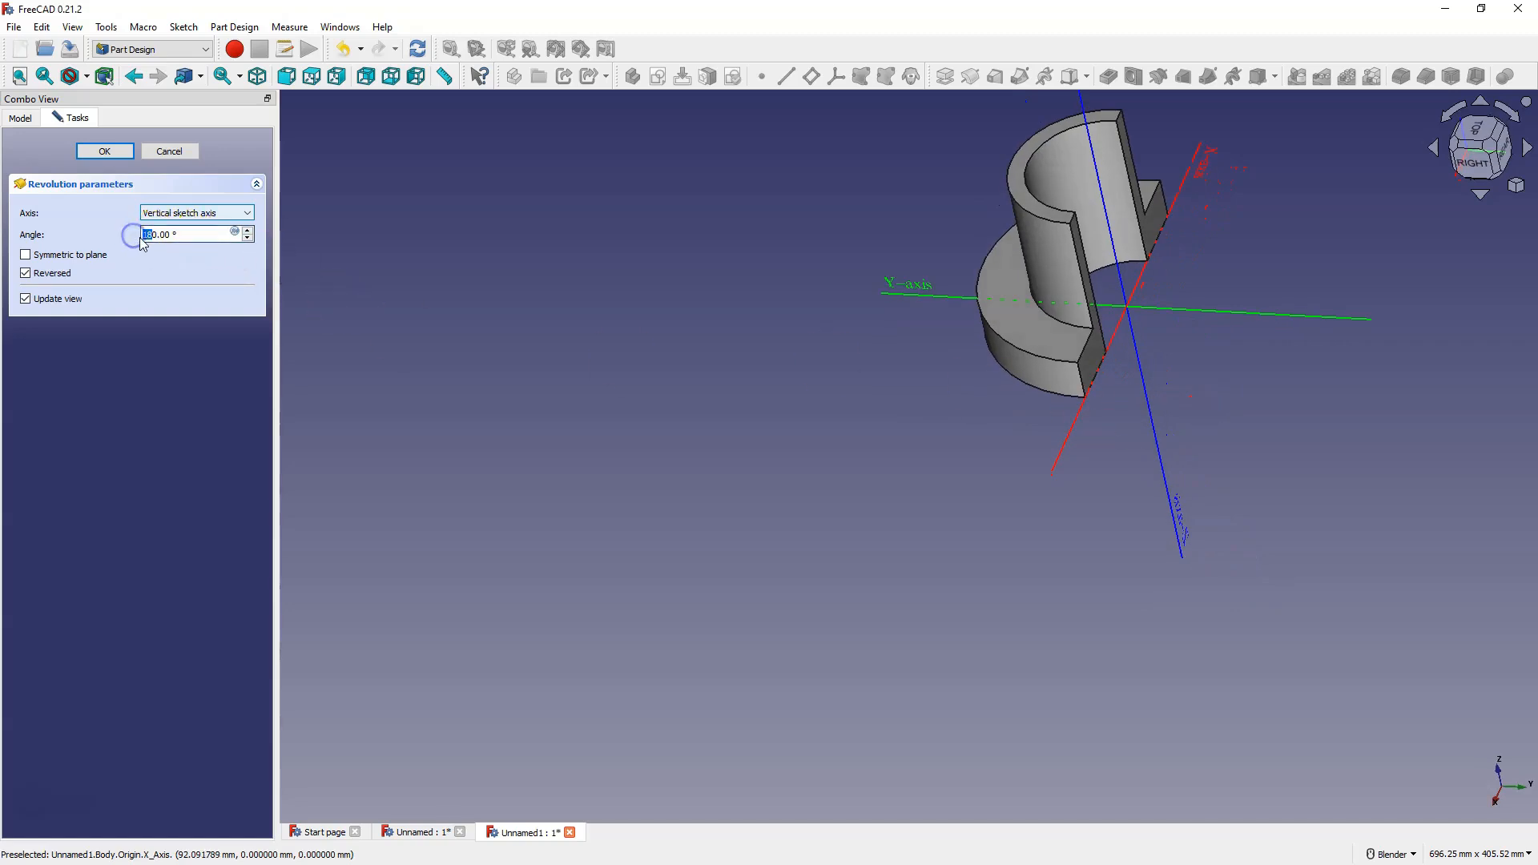
{"action": "type", "text": "36"}
{"action": "left_click", "coordinate": [133, 186]}
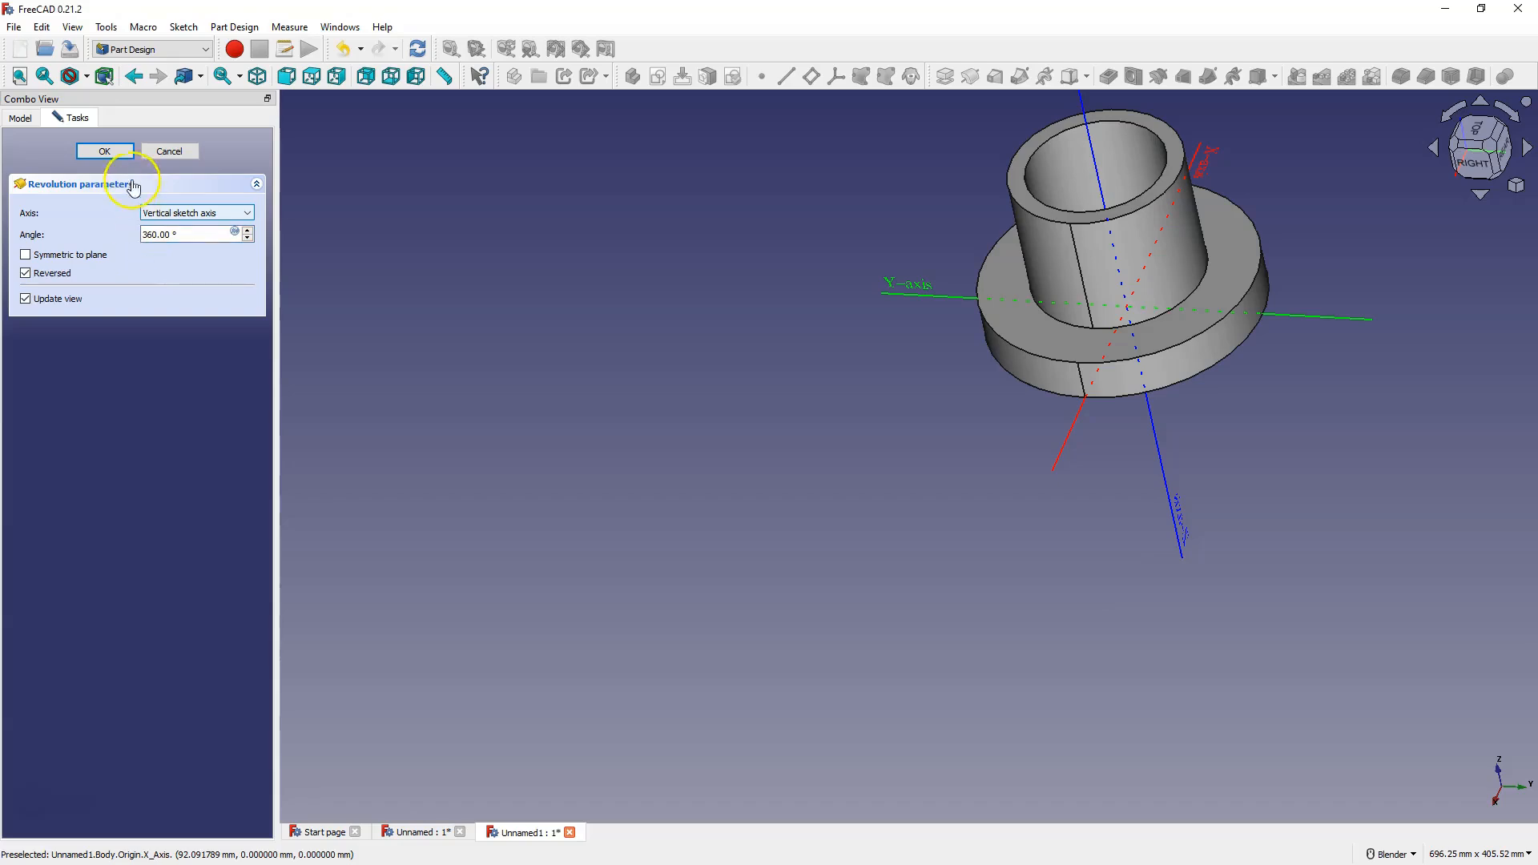
{"action": "left_click", "coordinate": [105, 152]}
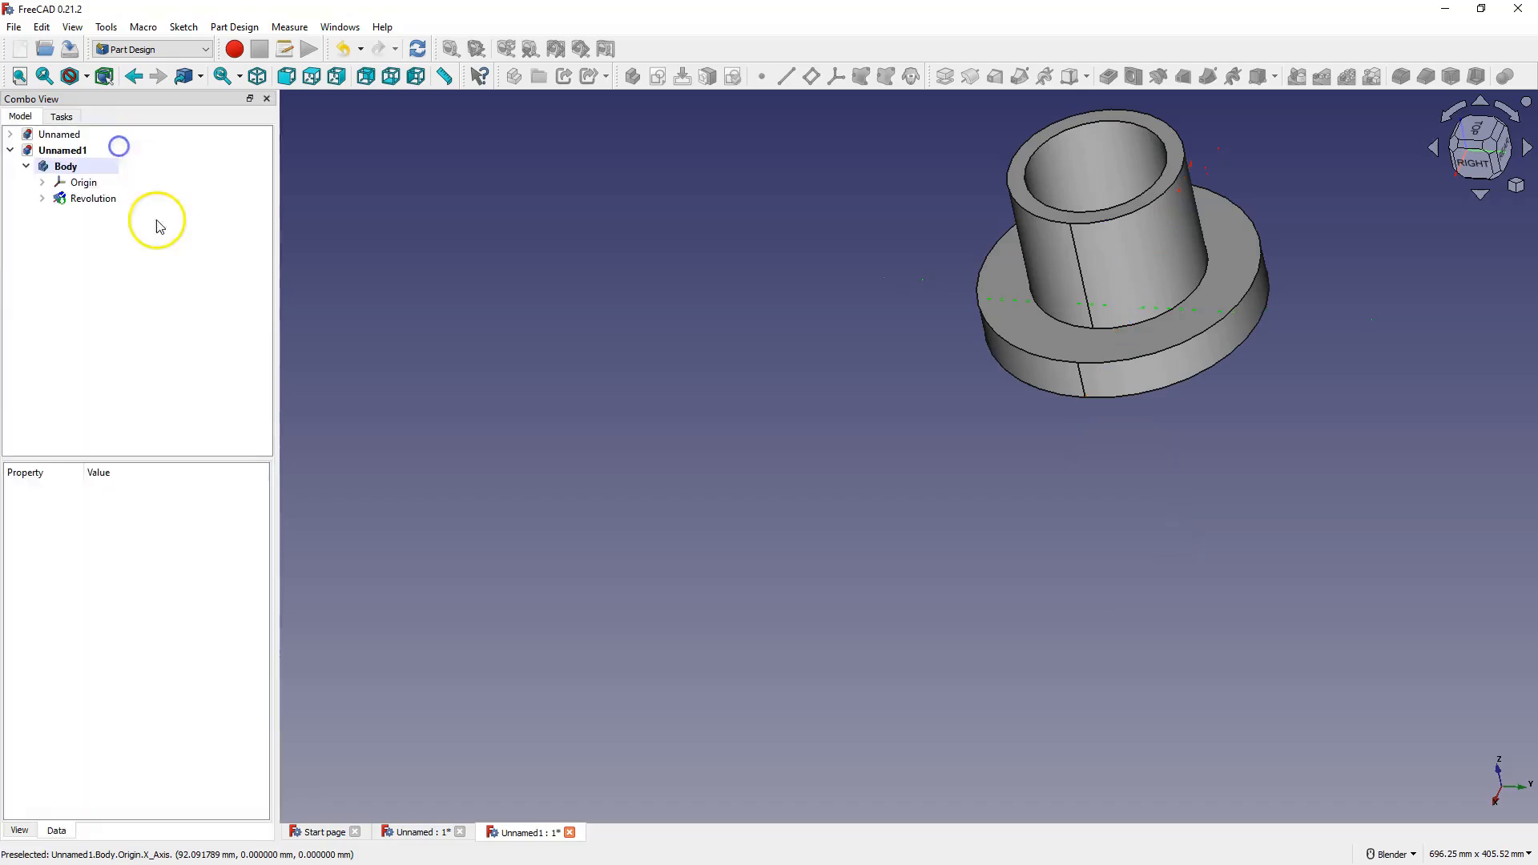
{"action": "scroll", "coordinate": [650, 531], "scroll_direction": "down", "scroll_amount": 1}
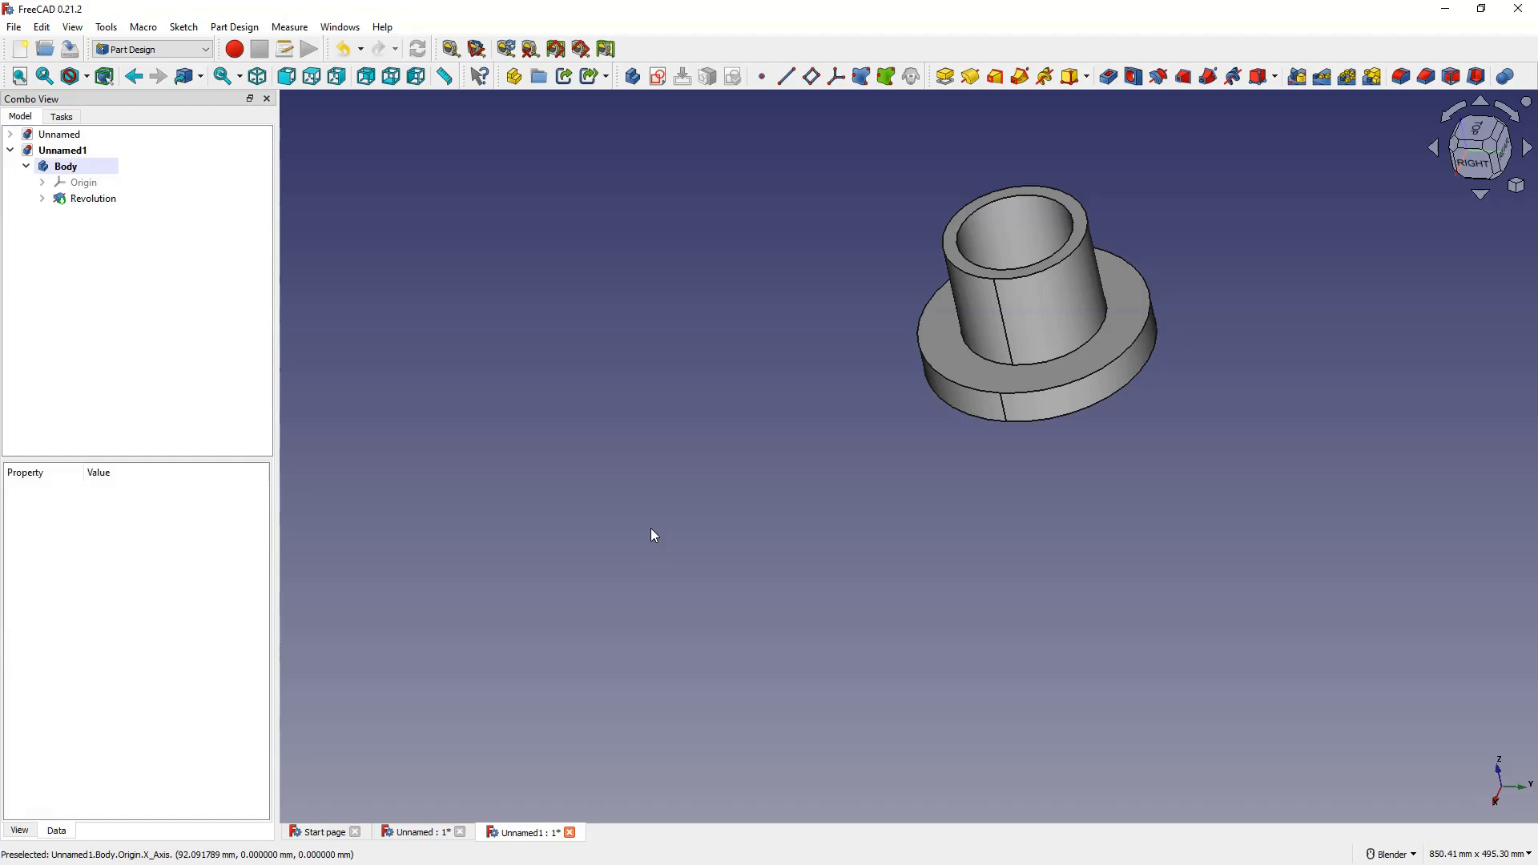
In the revolution's profile sketch, move the 80 mm dimension below the profile and set it to 120 mm to widen the flange
{"action": "left_click", "coordinate": [44, 199]}
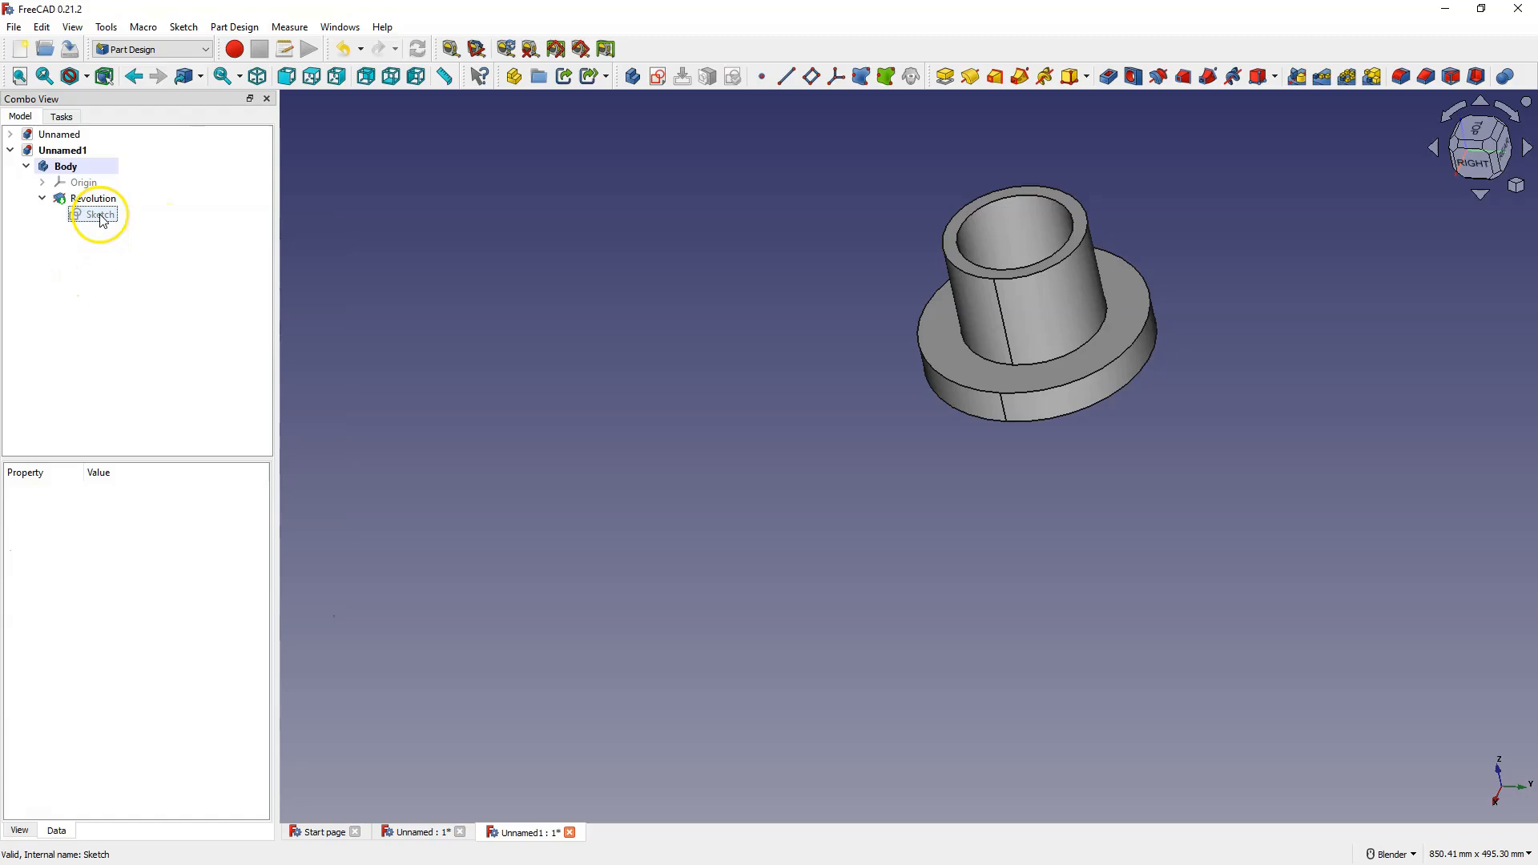
{"action": "right_click", "coordinate": [100, 215]}
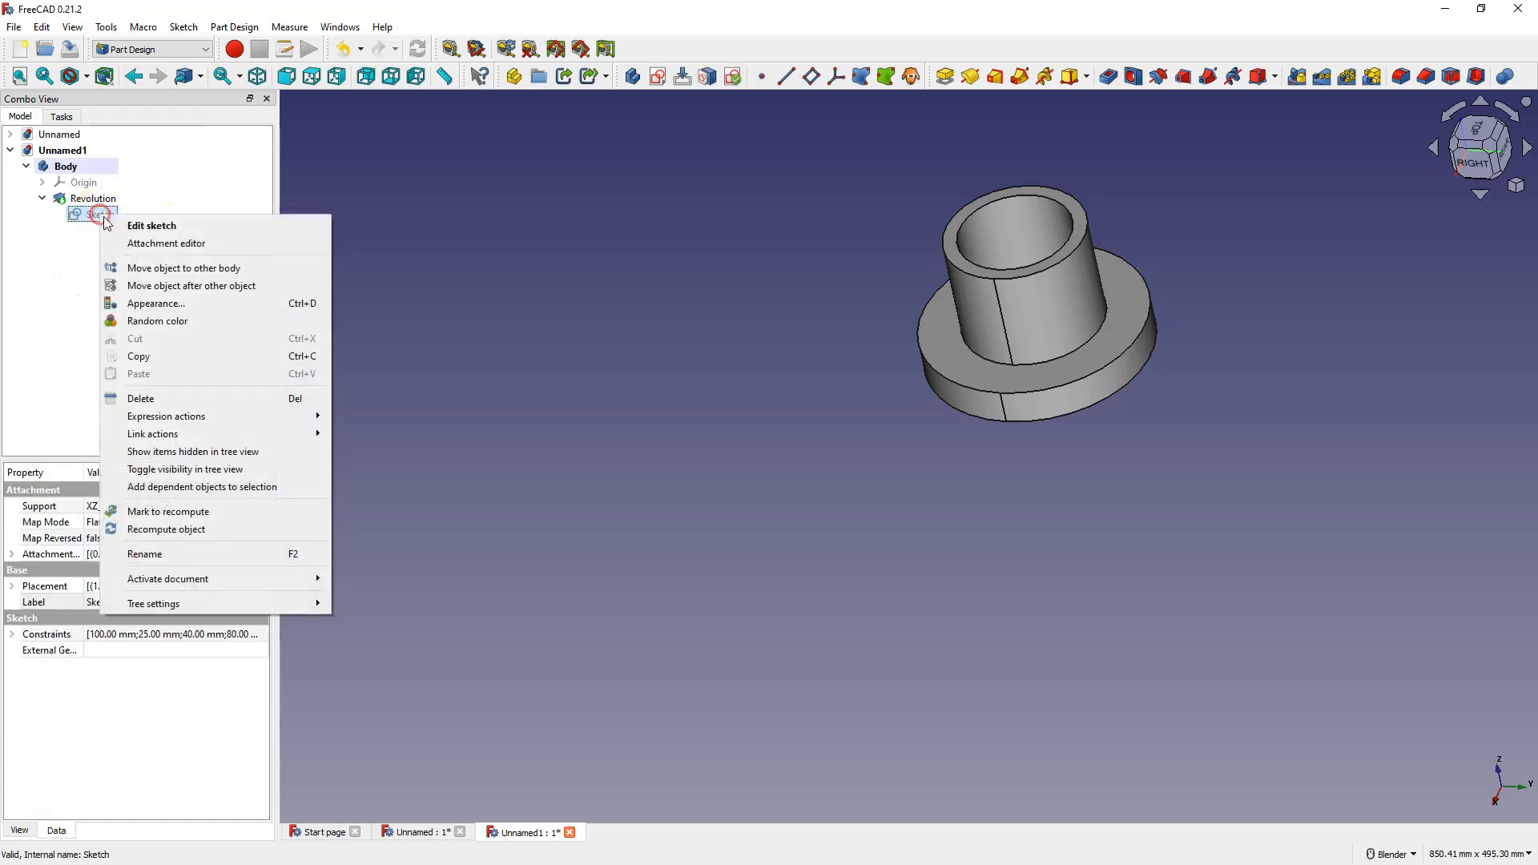
{"action": "left_click", "coordinate": [169, 227]}
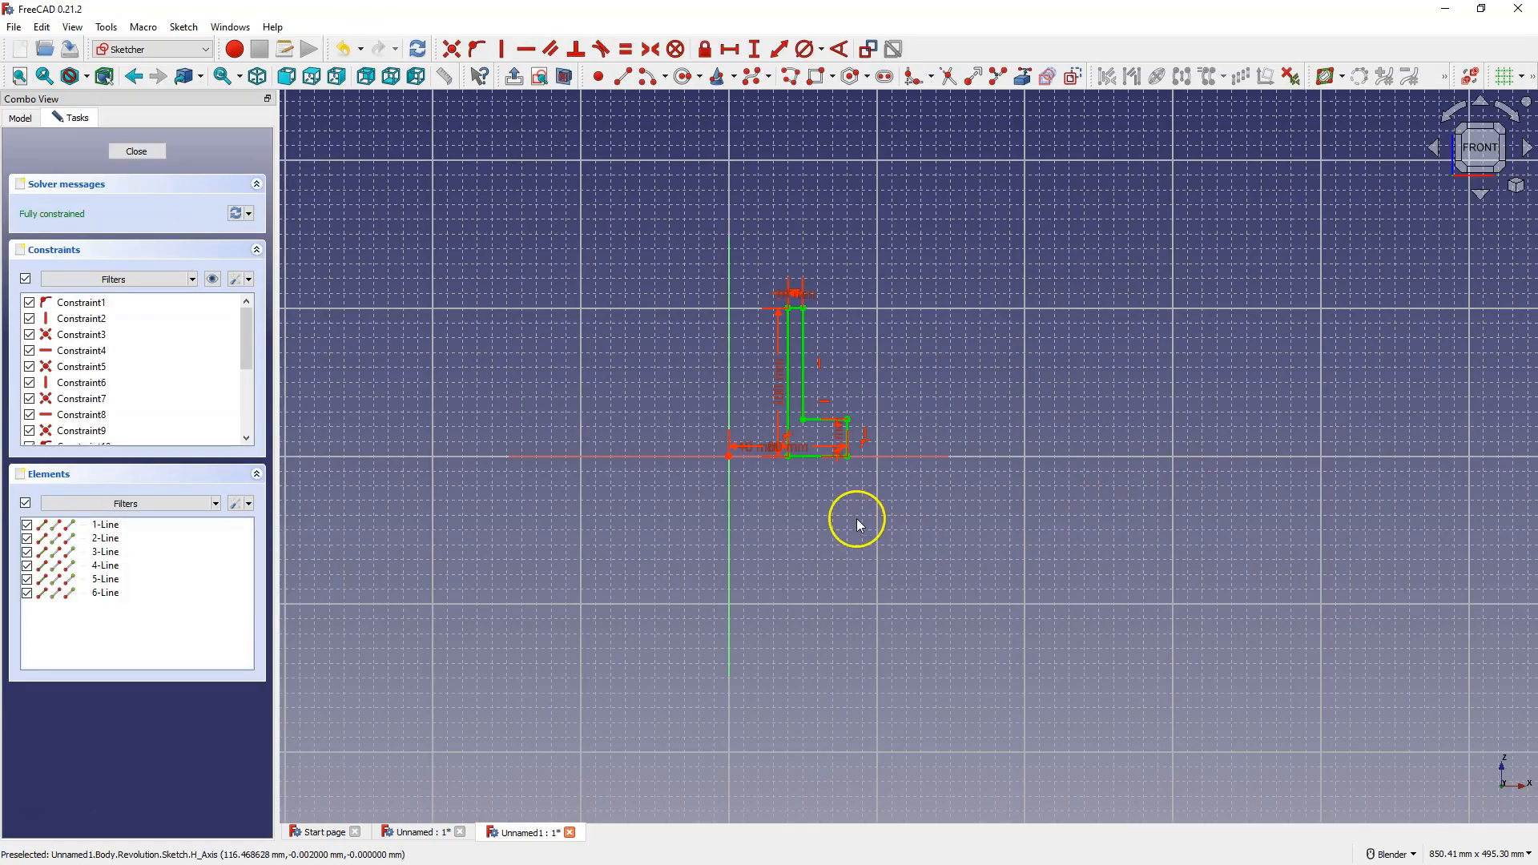
{"action": "scroll", "coordinate": [797, 460], "scroll_direction": "up", "scroll_amount": 5}
{"action": "left_click_drag", "start_coordinate": [769, 450], "coordinate": [780, 552]}
{"action": "double_click", "coordinate": [778, 548]}
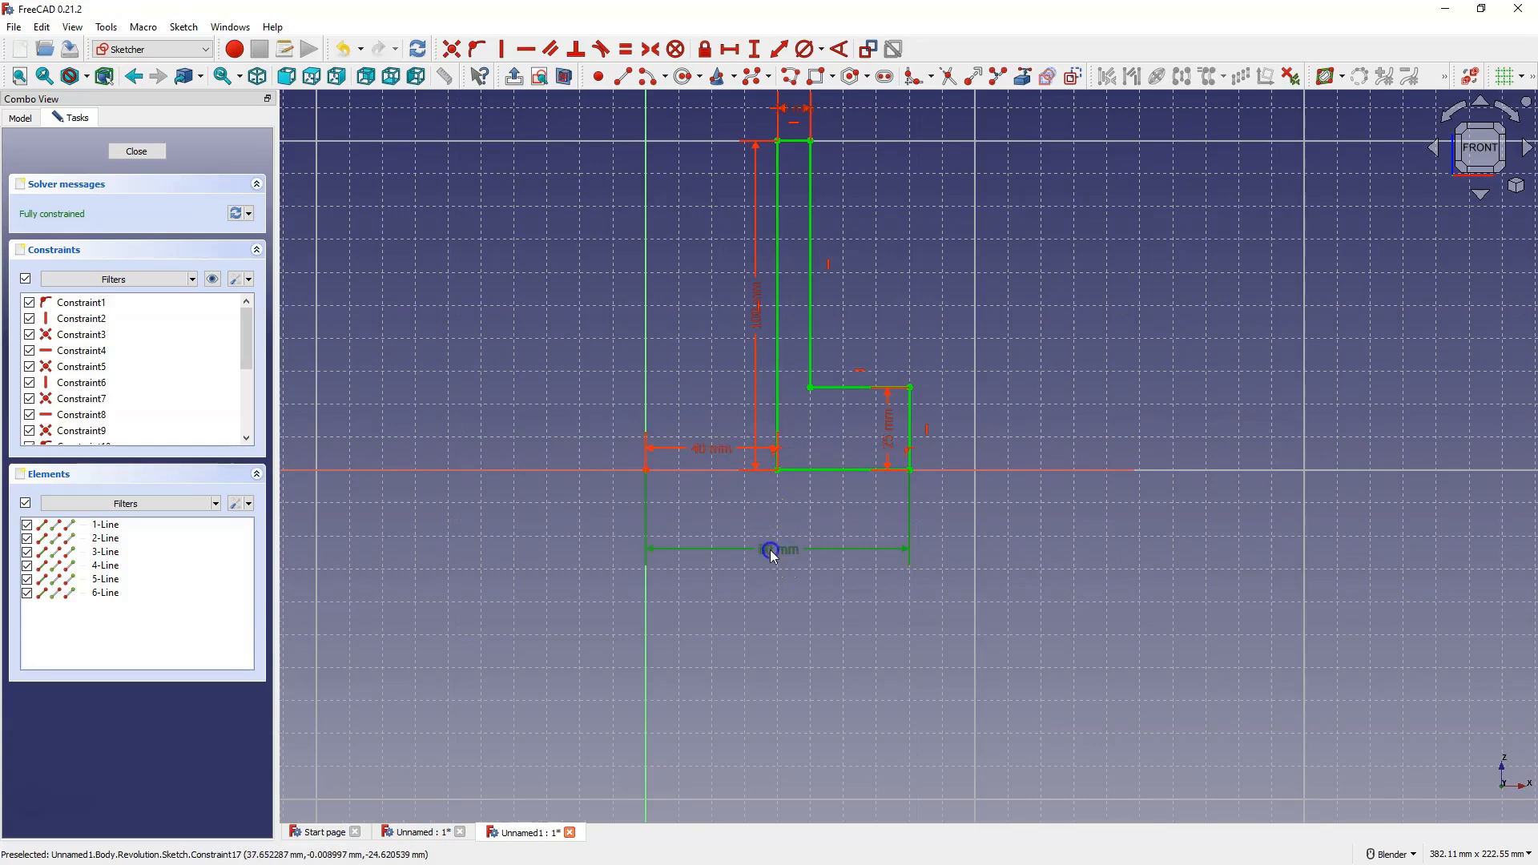
{"action": "type", "text": "120"}
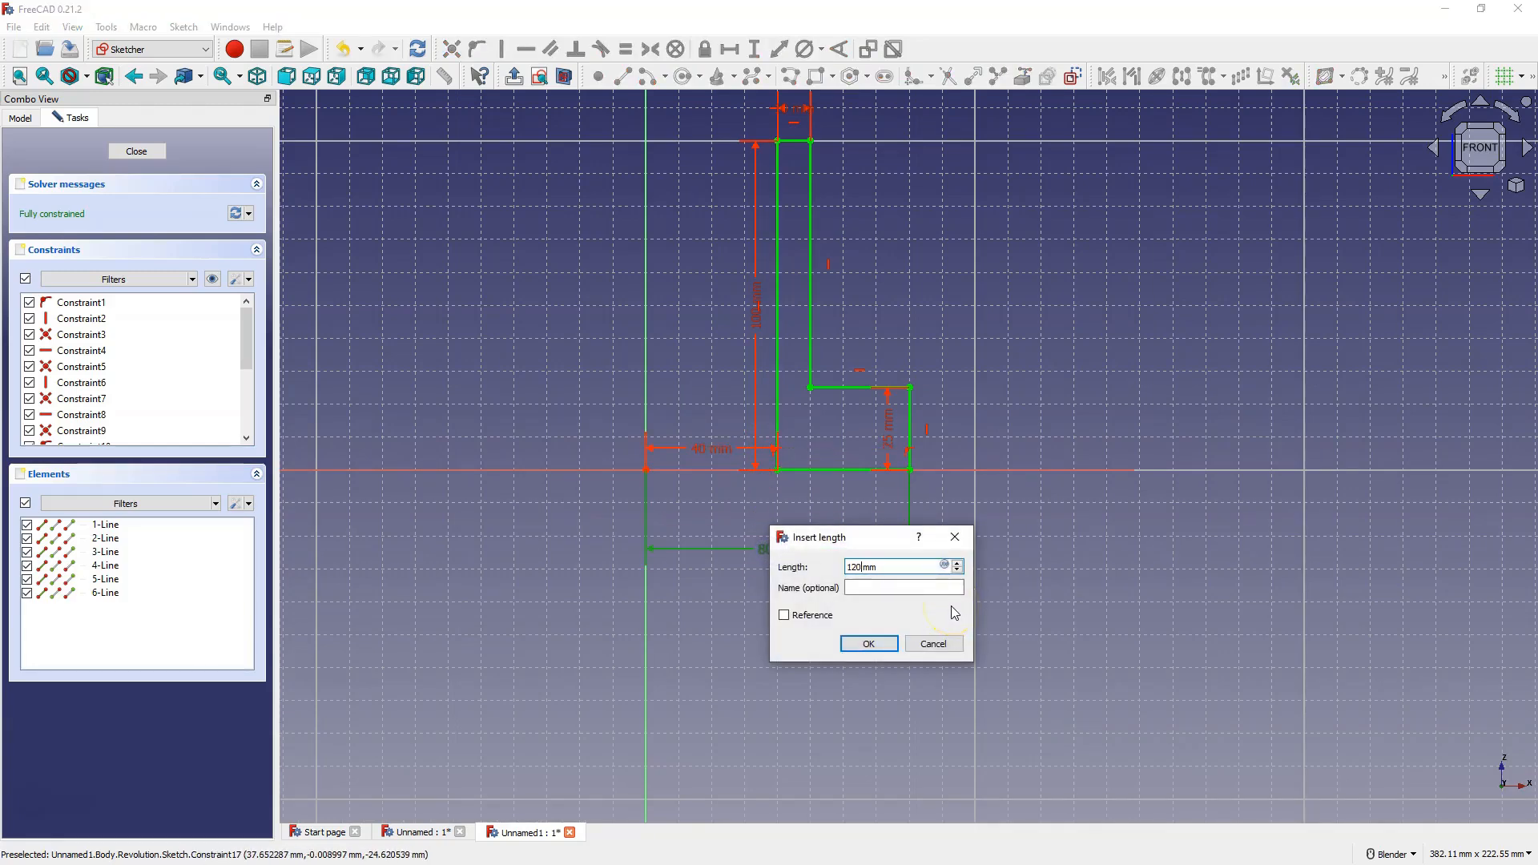
{"action": "key", "text": "Return"}
{"action": "left_click", "coordinate": [138, 152]}
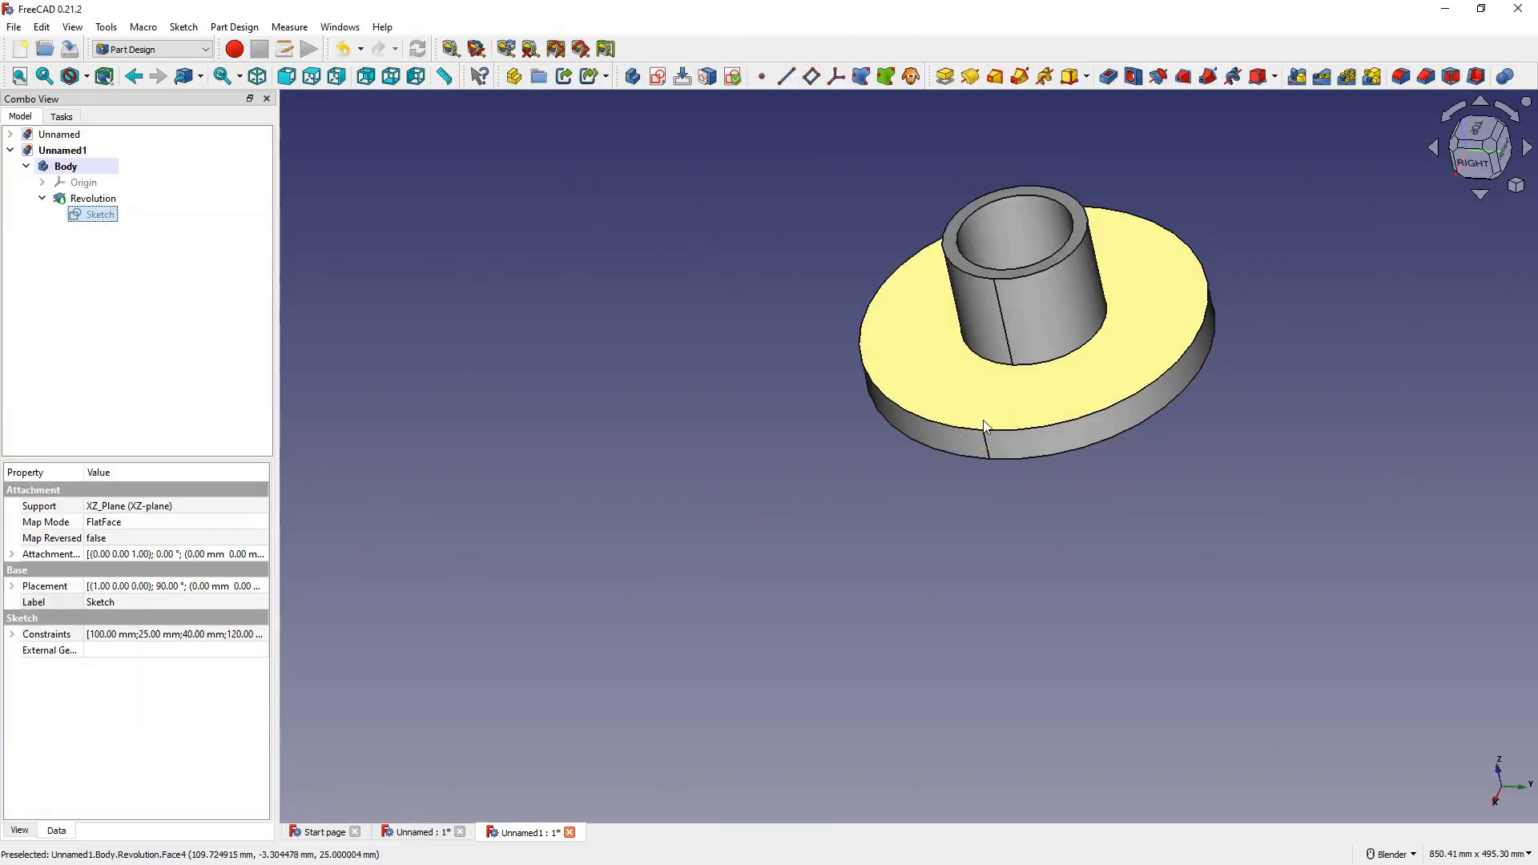
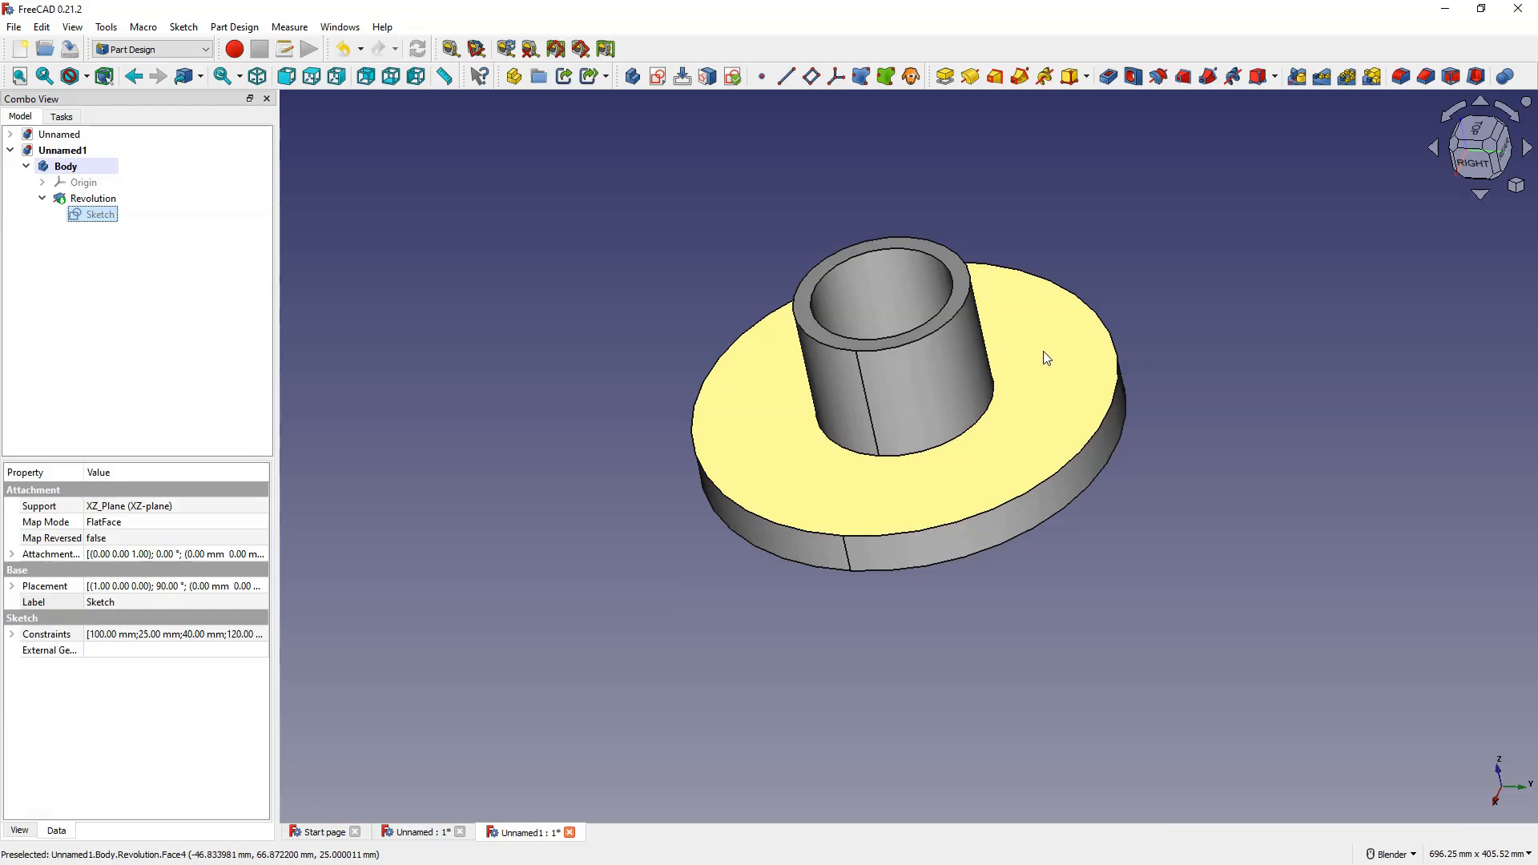
Start a sketch on the flange's upper face and draw a small circle centred on the vertical axis about 84 mm above the origin
{"action": "left_click", "coordinate": [1061, 357]}
{"action": "left_click", "coordinate": [1059, 352]}
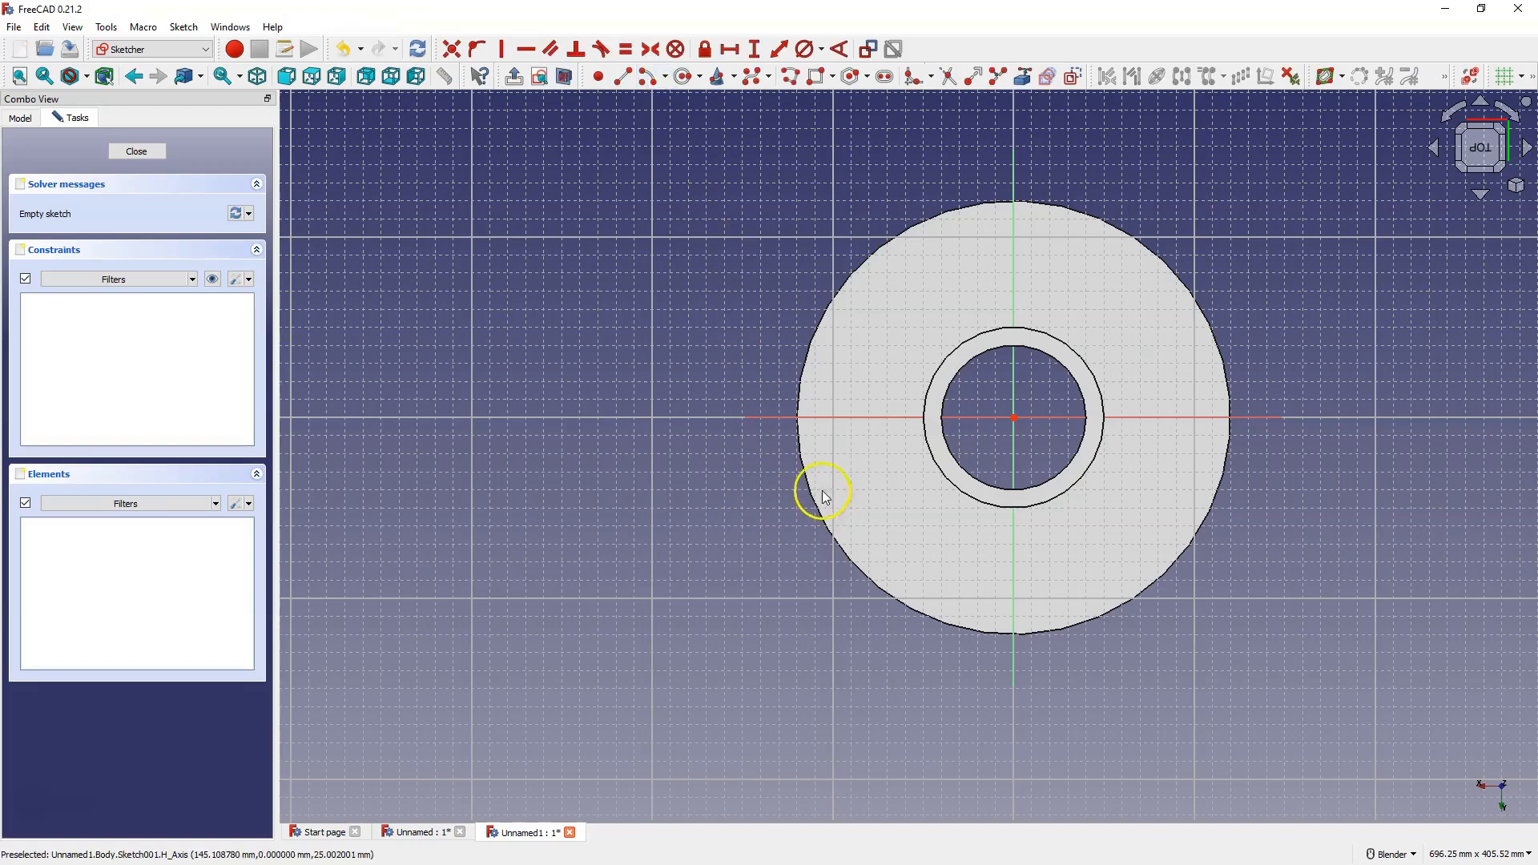
{"action": "left_click", "coordinate": [683, 78]}
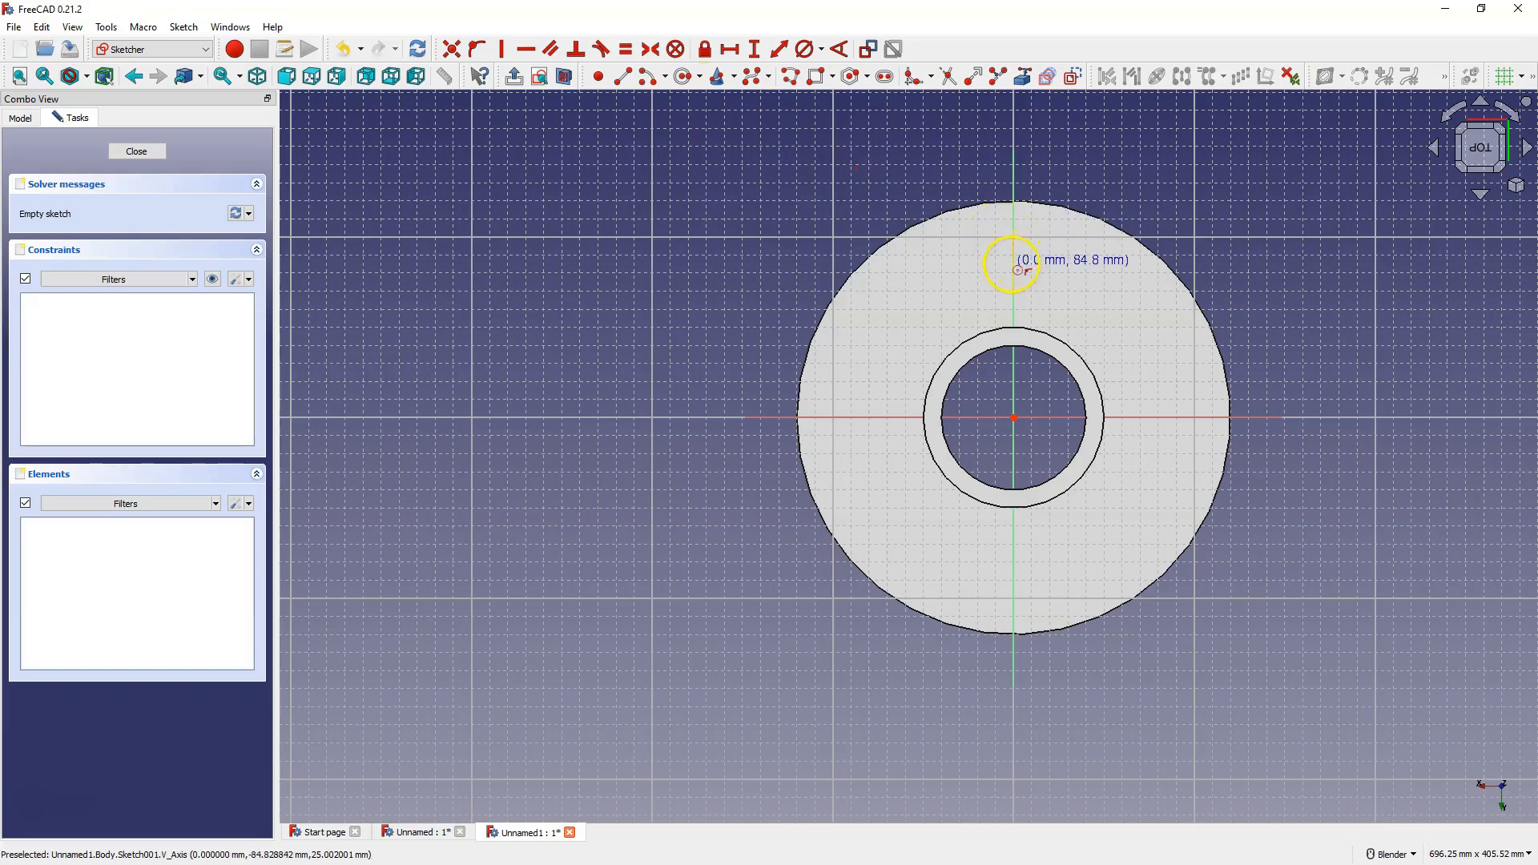
{"action": "left_click", "coordinate": [1013, 264]}
{"action": "left_click", "coordinate": [1031, 279]}
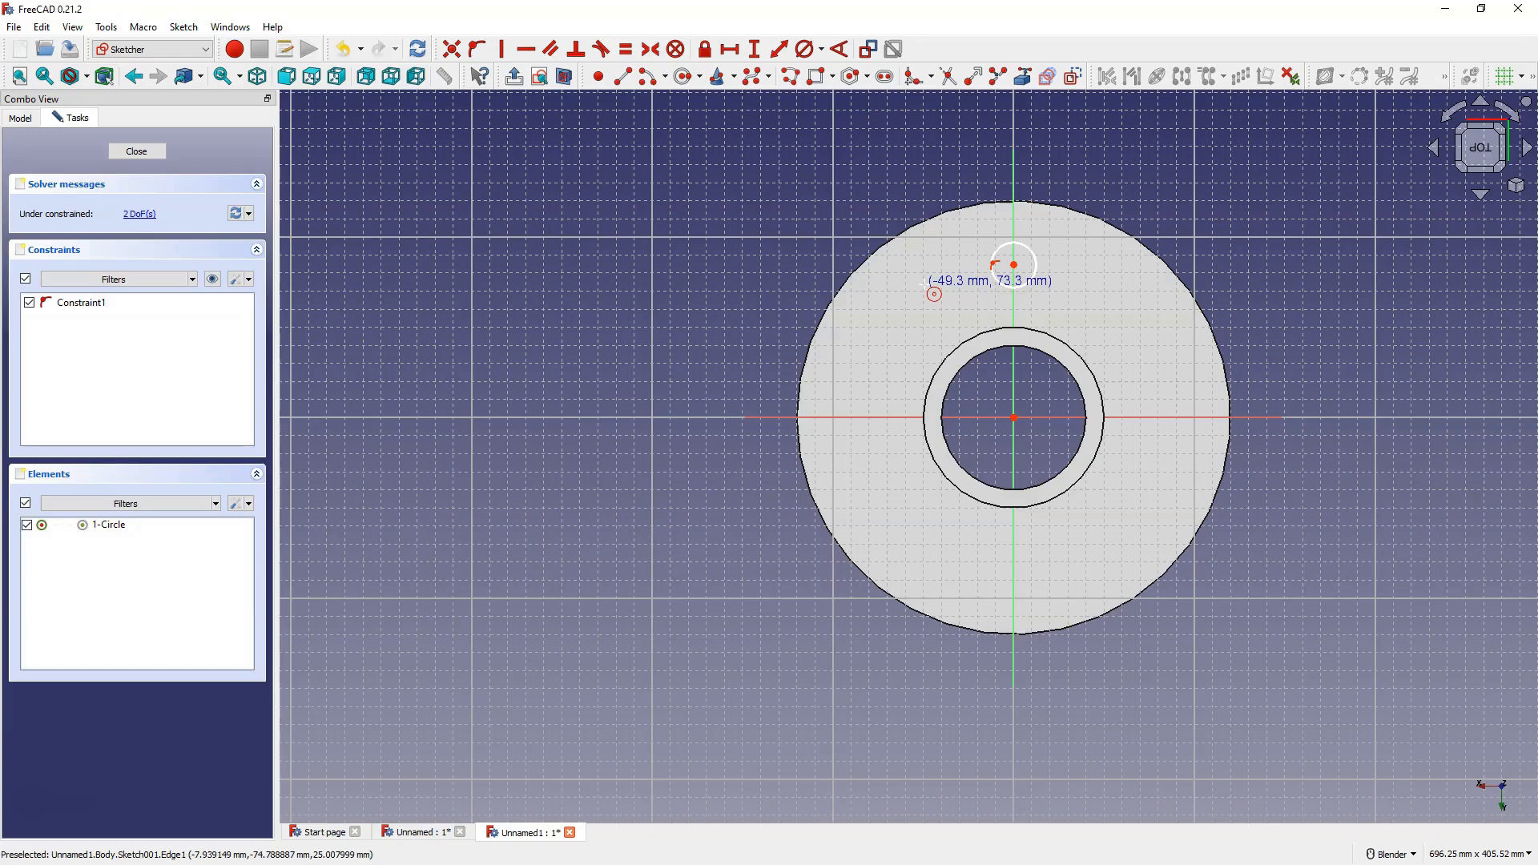
{"action": "left_click", "coordinate": [896, 283]}
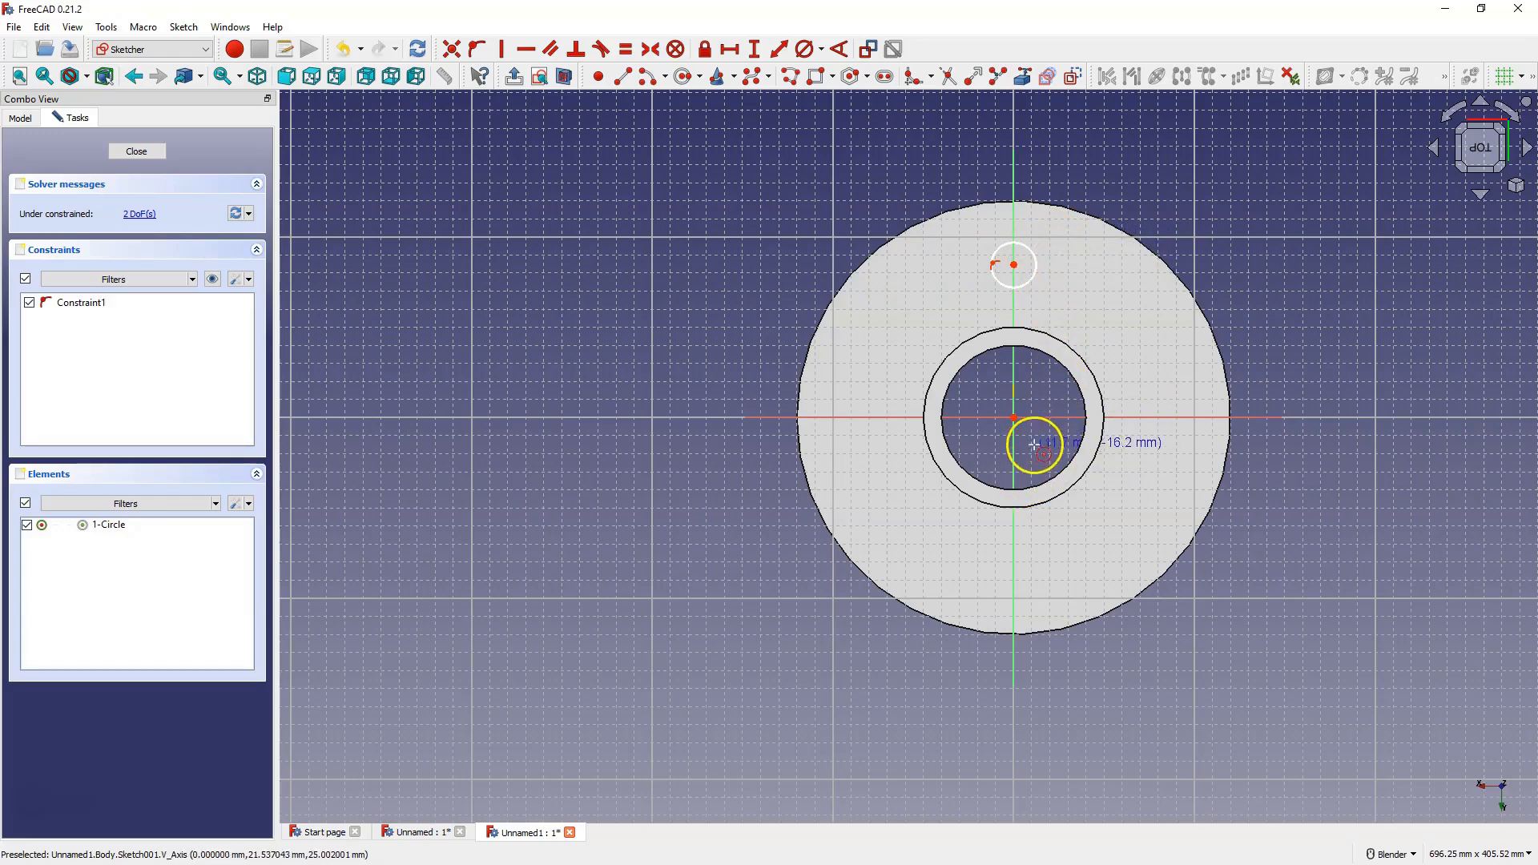
Constrain the vertical distance between the circle's centre and the origin to 80 mm, and finish the sketch
{"action": "left_click", "coordinate": [753, 50]}
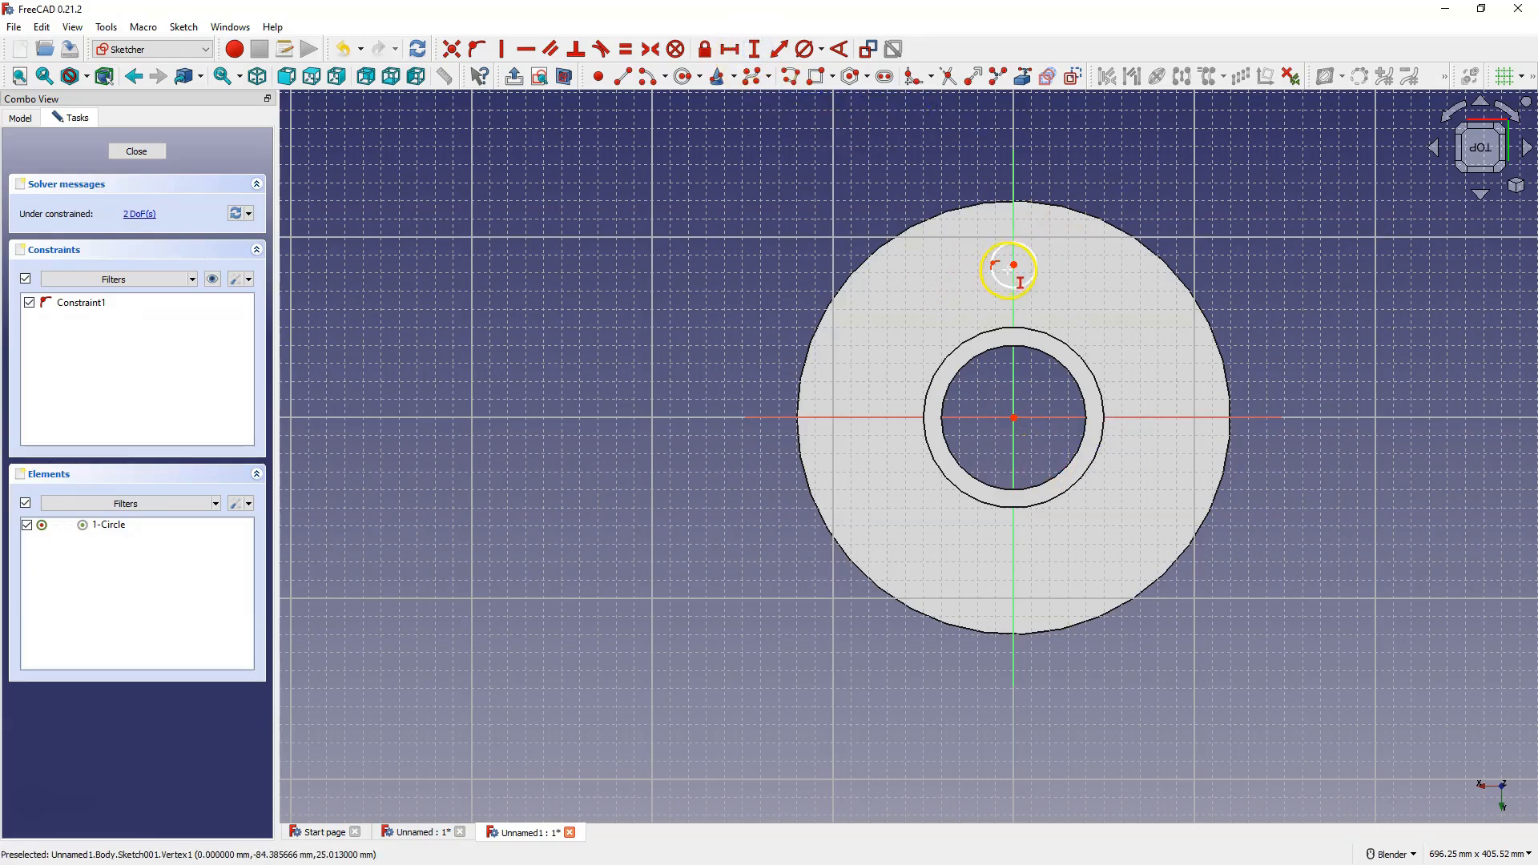
{"action": "left_click", "coordinate": [1014, 264]}
{"action": "left_click", "coordinate": [1013, 417]}
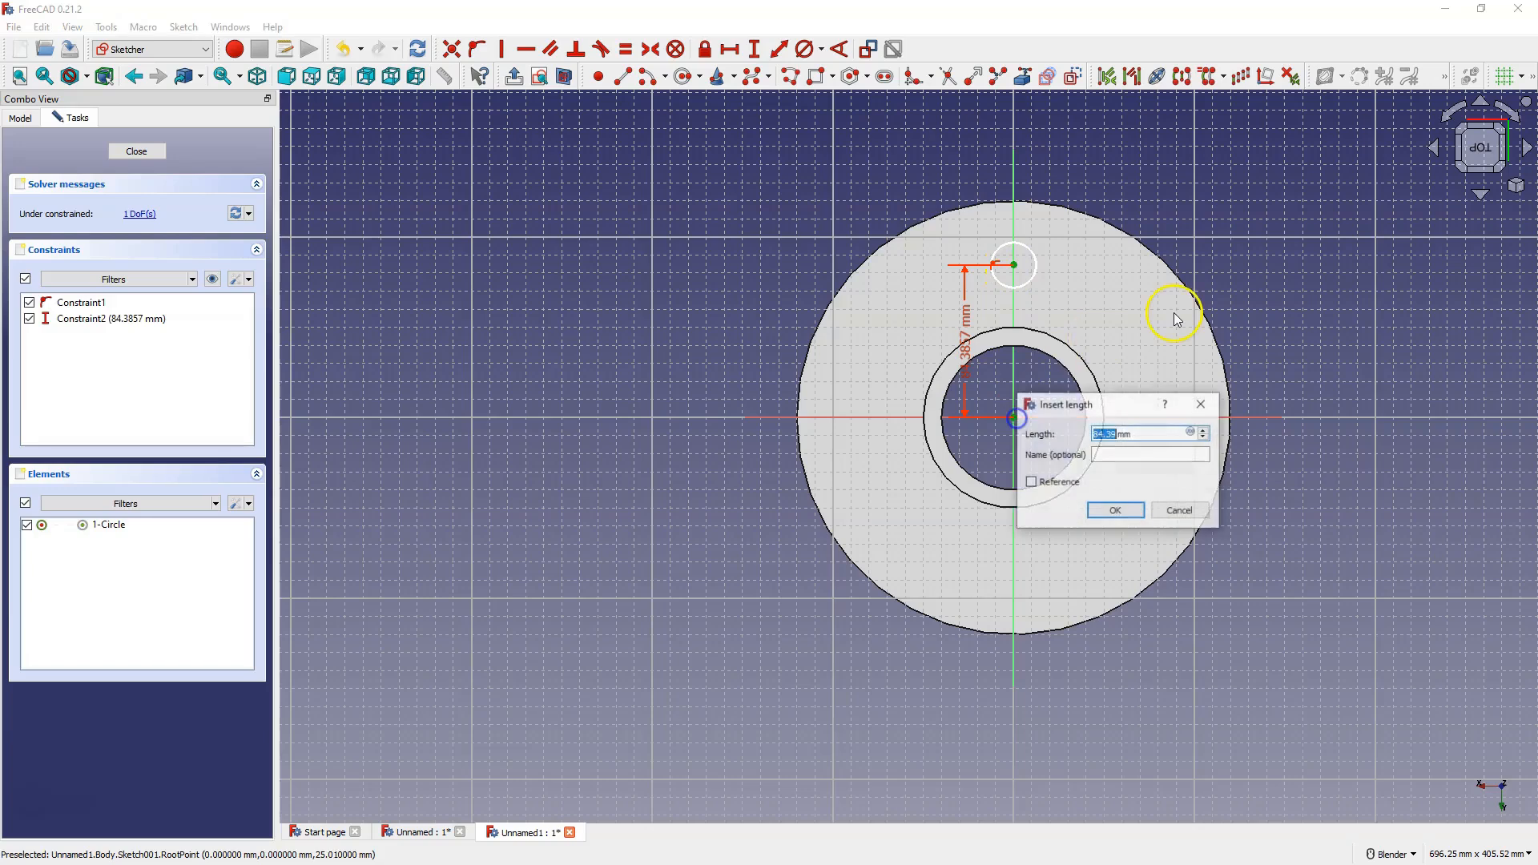
{"action": "type", "text": "80"}
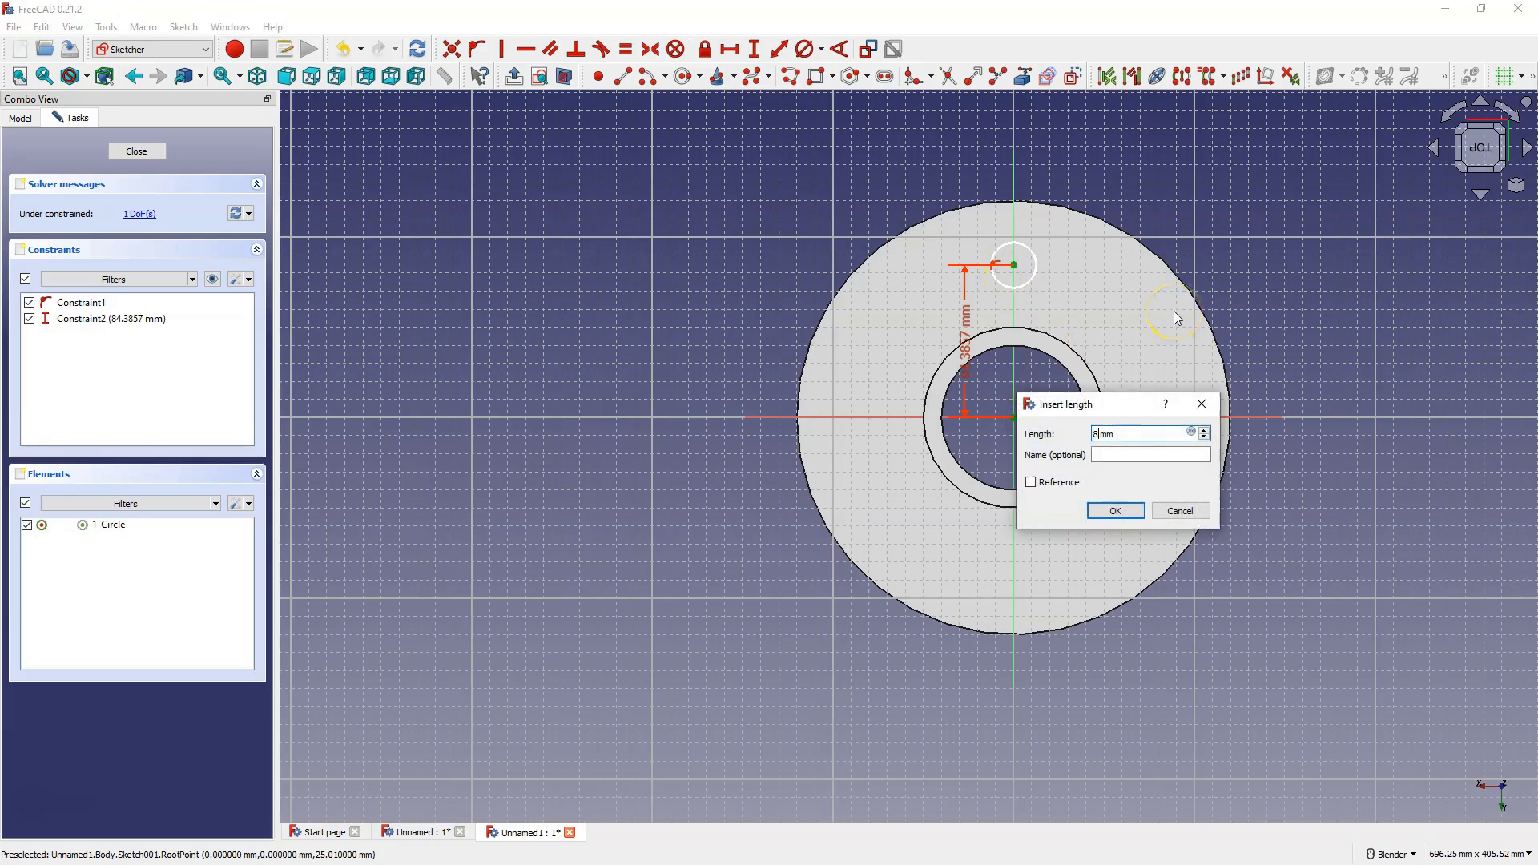
{"action": "key", "text": "Return"}
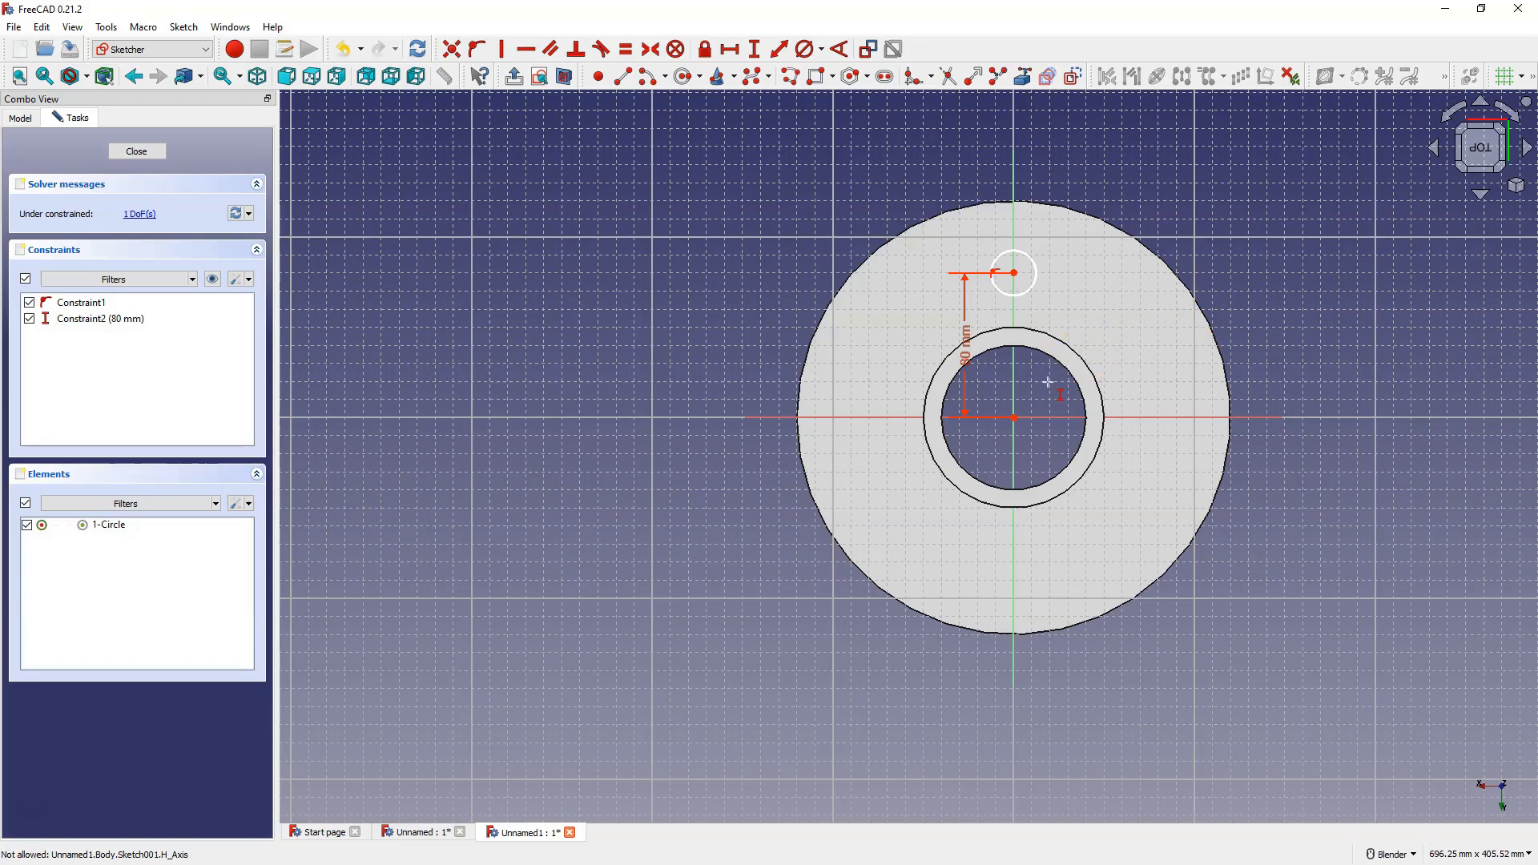
{"action": "right_click", "coordinate": [979, 406]}
{"action": "left_click", "coordinate": [151, 153]}
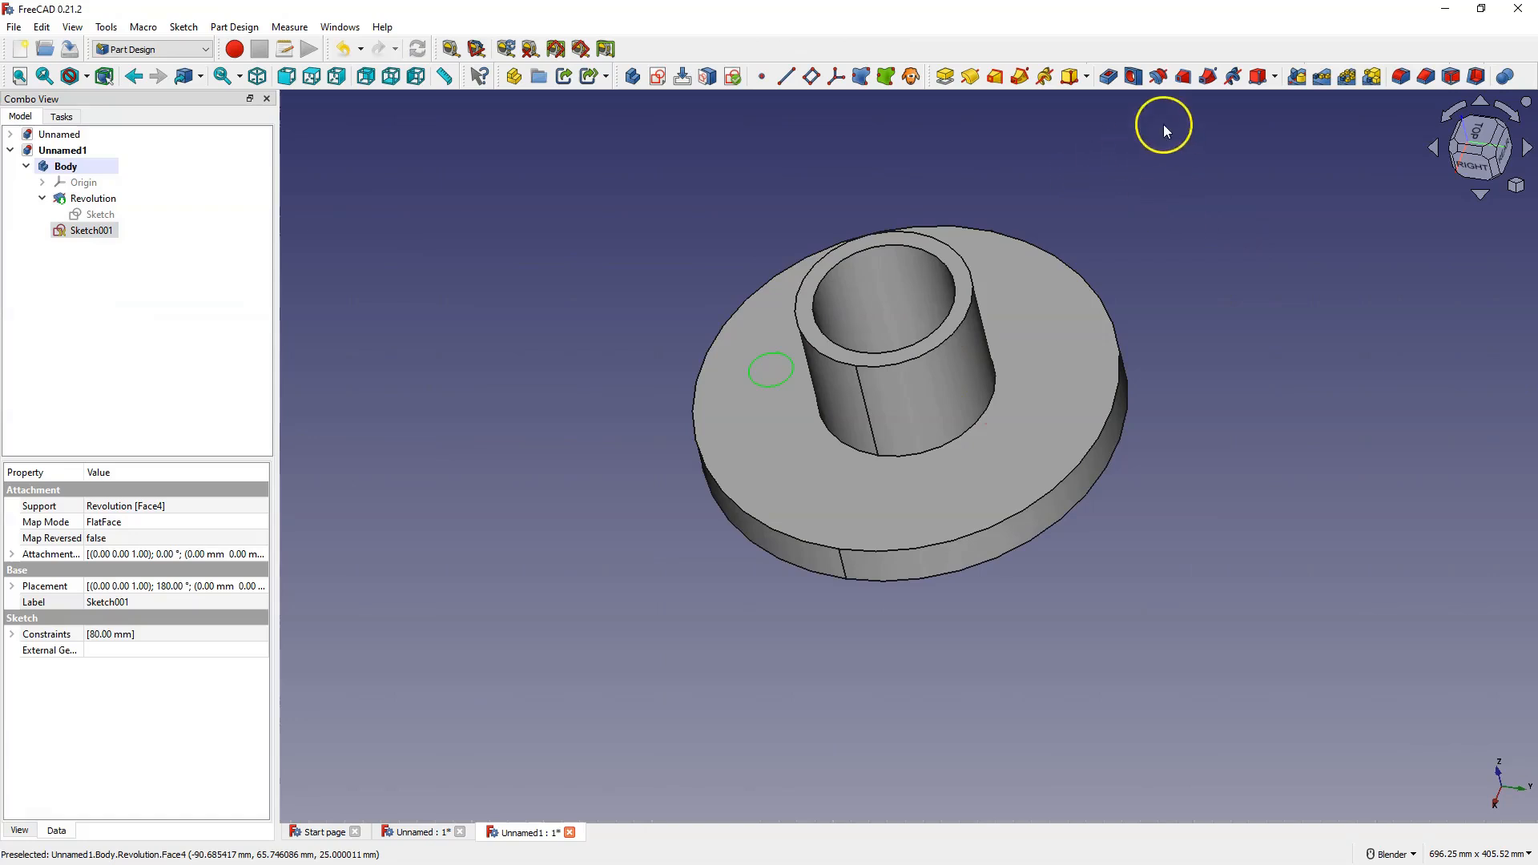
Create a Hole feature from the circle sketch on the flange, using the ISO metric regular profile in size M10
{"action": "left_click", "coordinate": [1133, 78]}
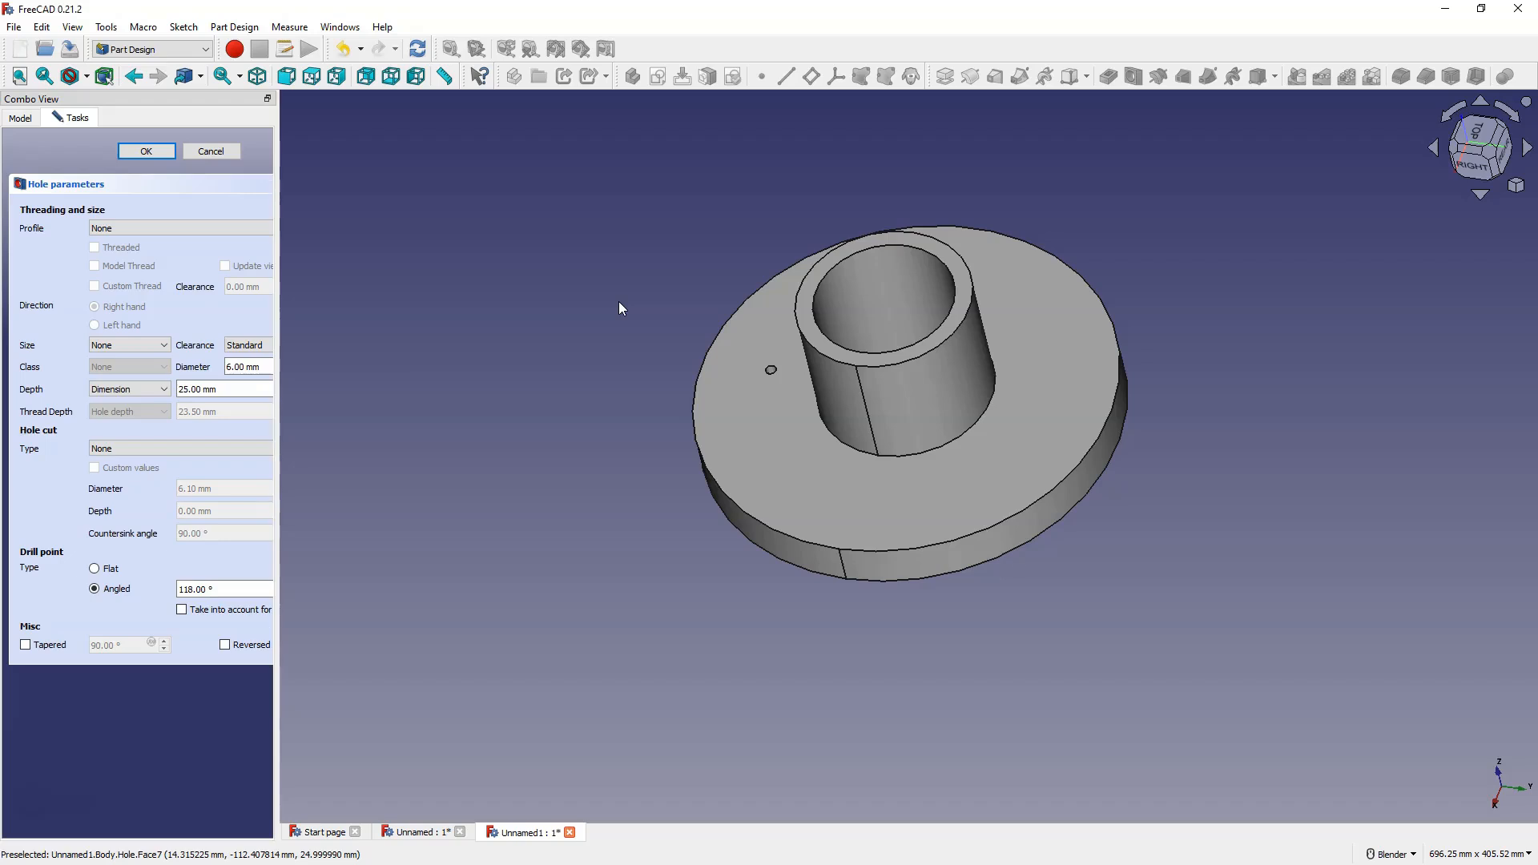
{"action": "left_click", "coordinate": [160, 229]}
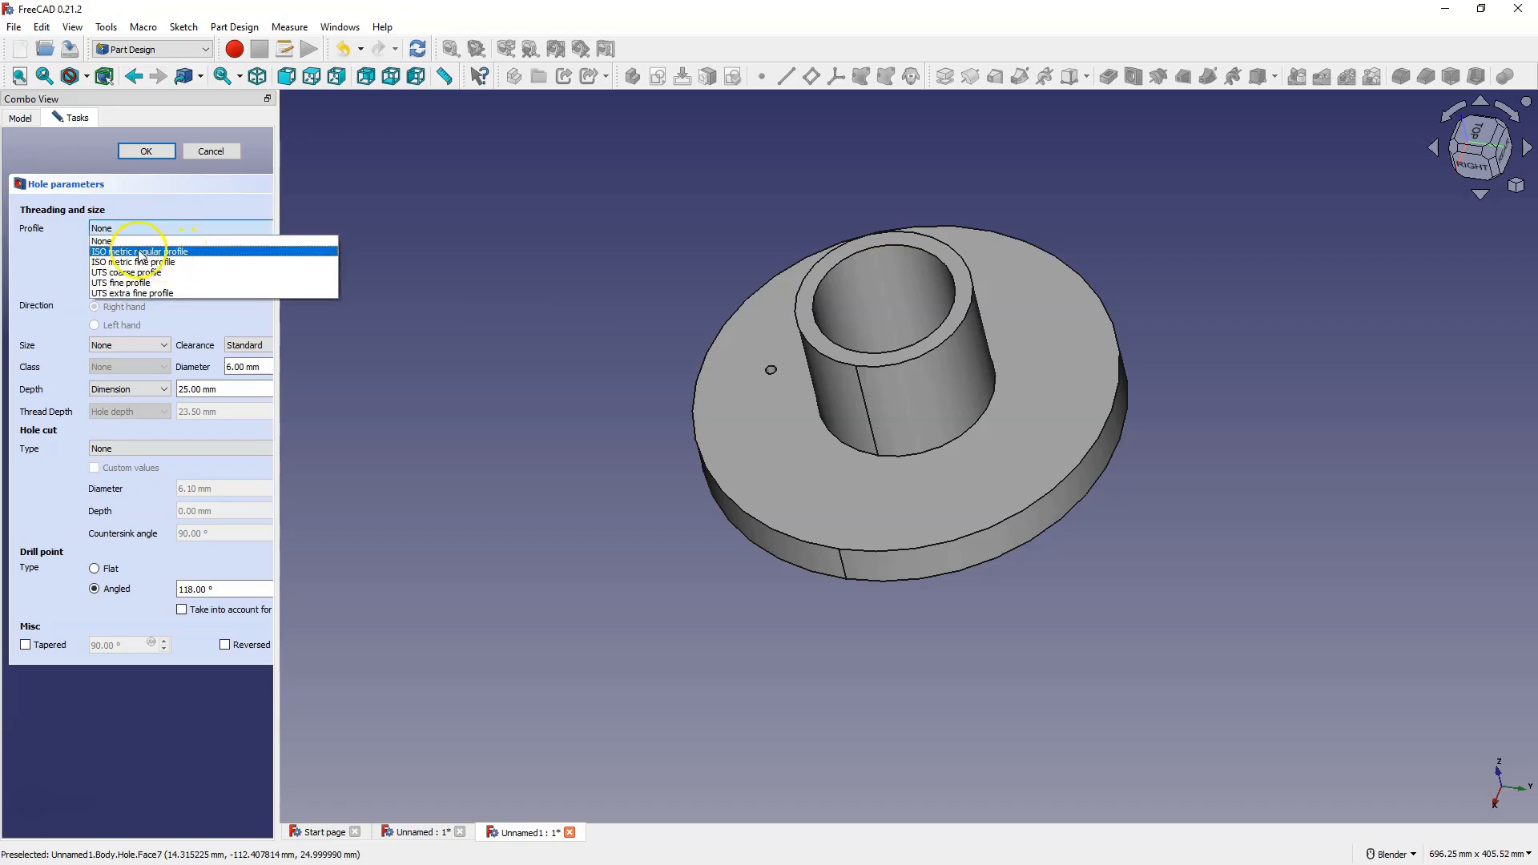
{"action": "left_click", "coordinate": [157, 252]}
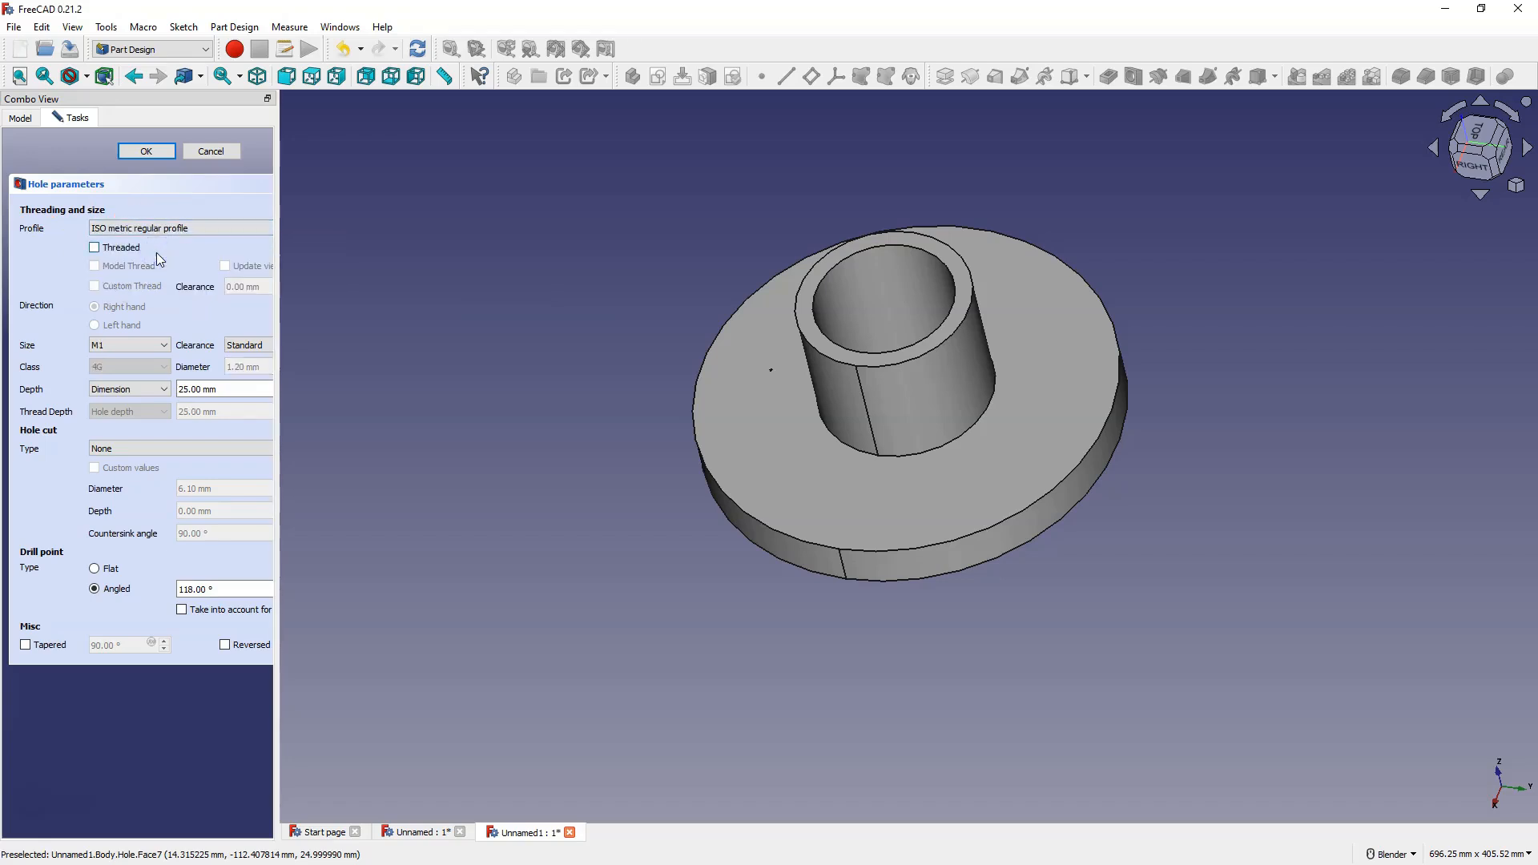
{"action": "left_click", "coordinate": [122, 349]}
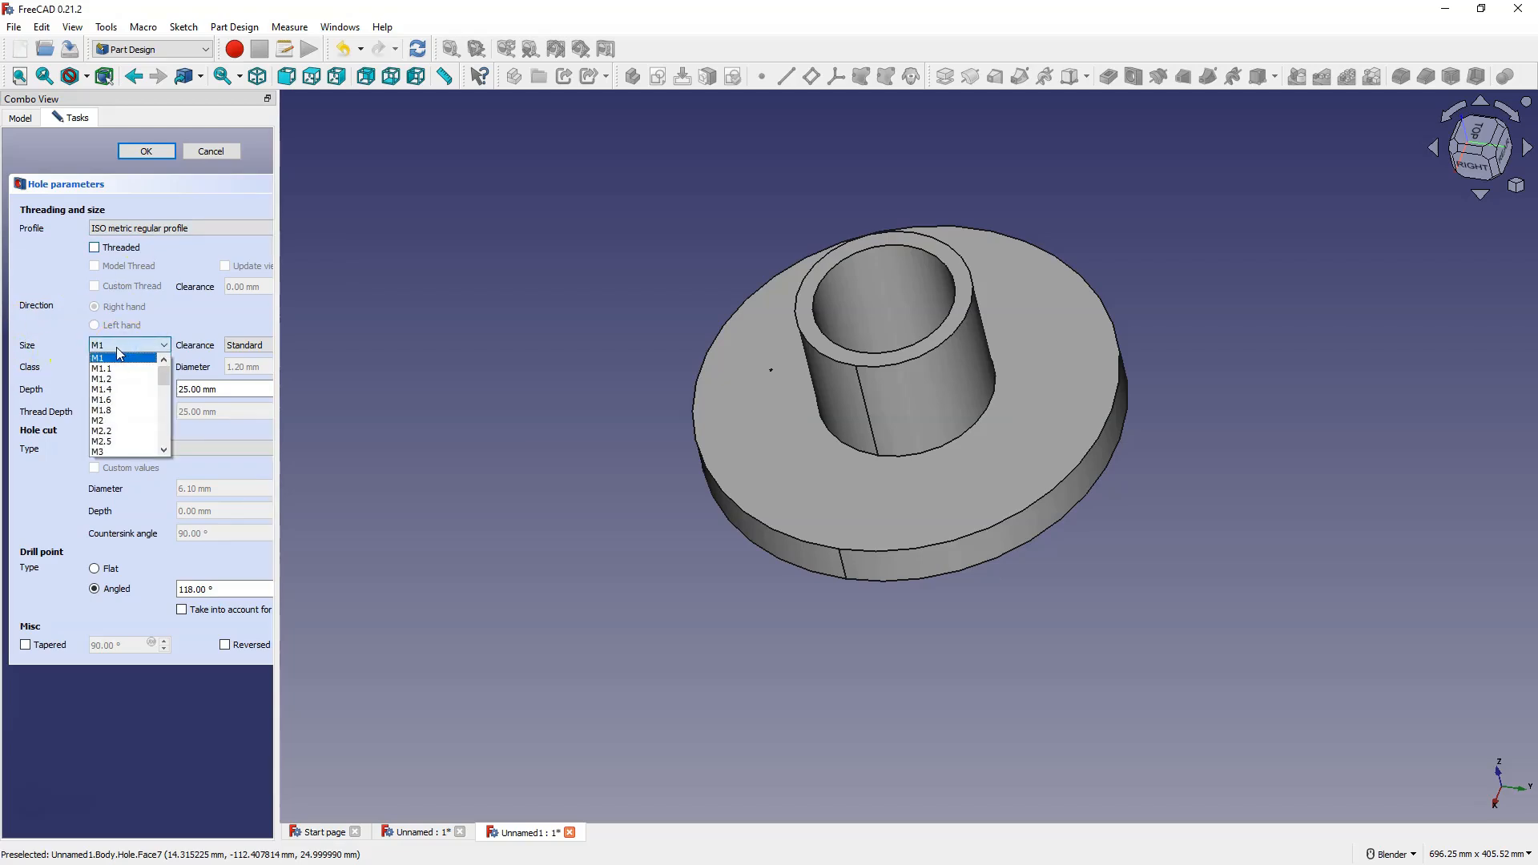
{"action": "scroll", "coordinate": [112, 385], "scroll_direction": "down", "scroll_amount": 4}
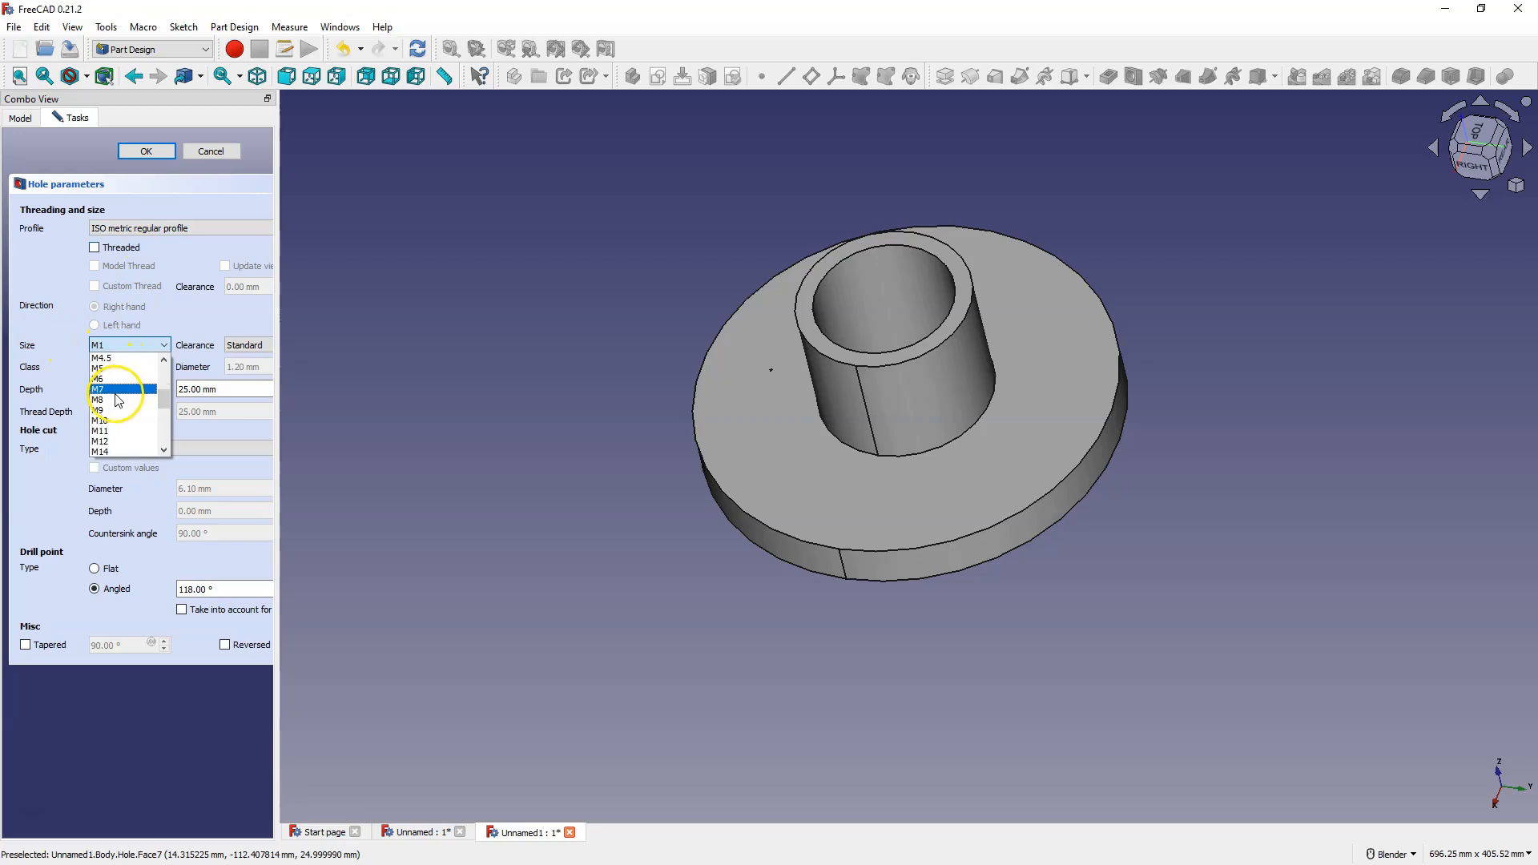
{"action": "left_click", "coordinate": [108, 420]}
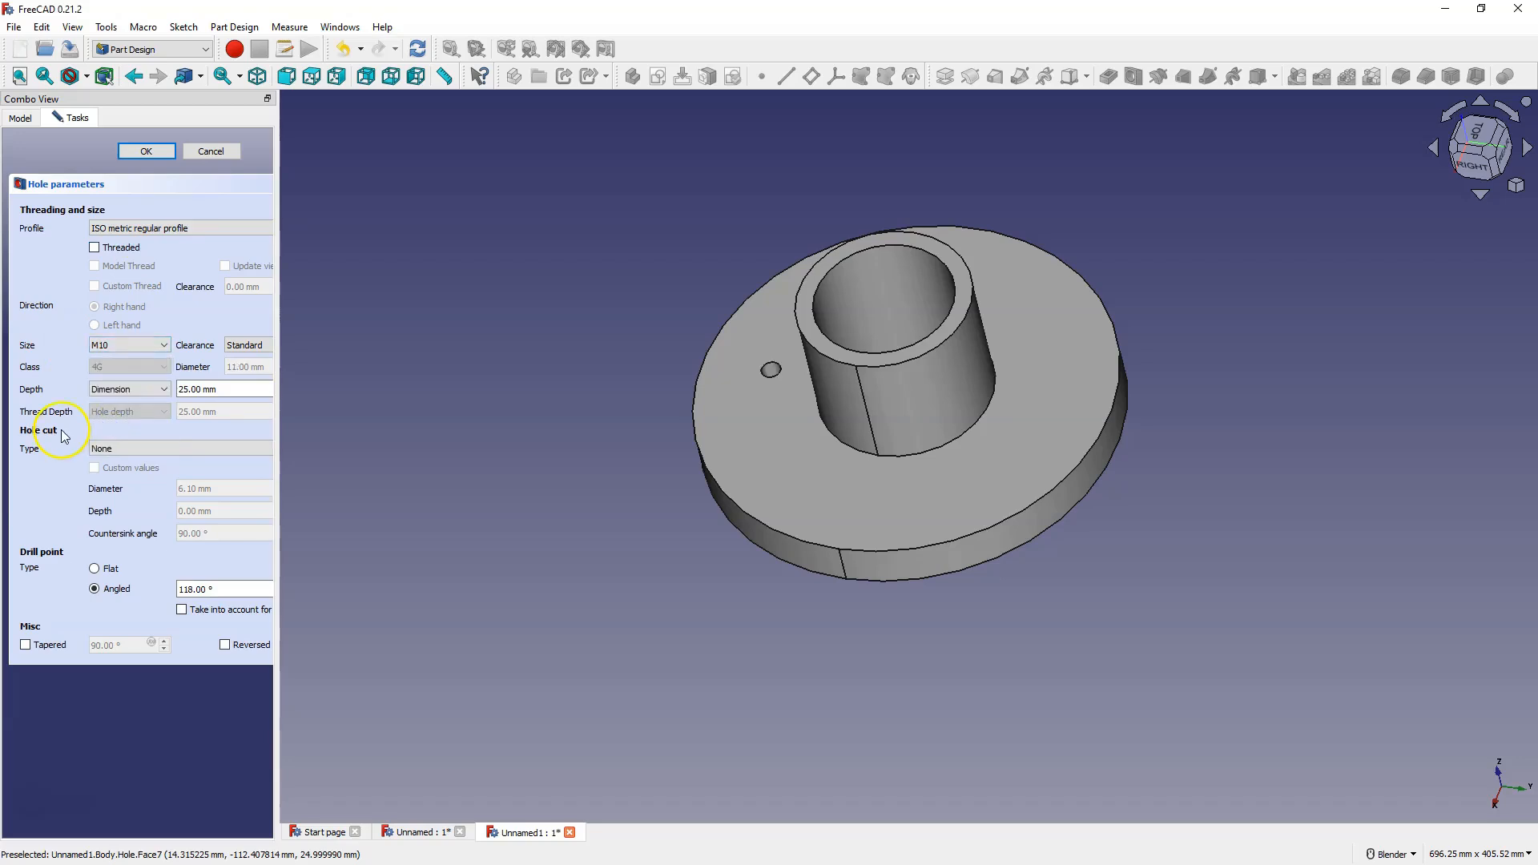
Set the hole cut type to Counterbore and accept the hole
{"action": "left_click", "coordinate": [149, 451]}
{"action": "left_click", "coordinate": [154, 473]}
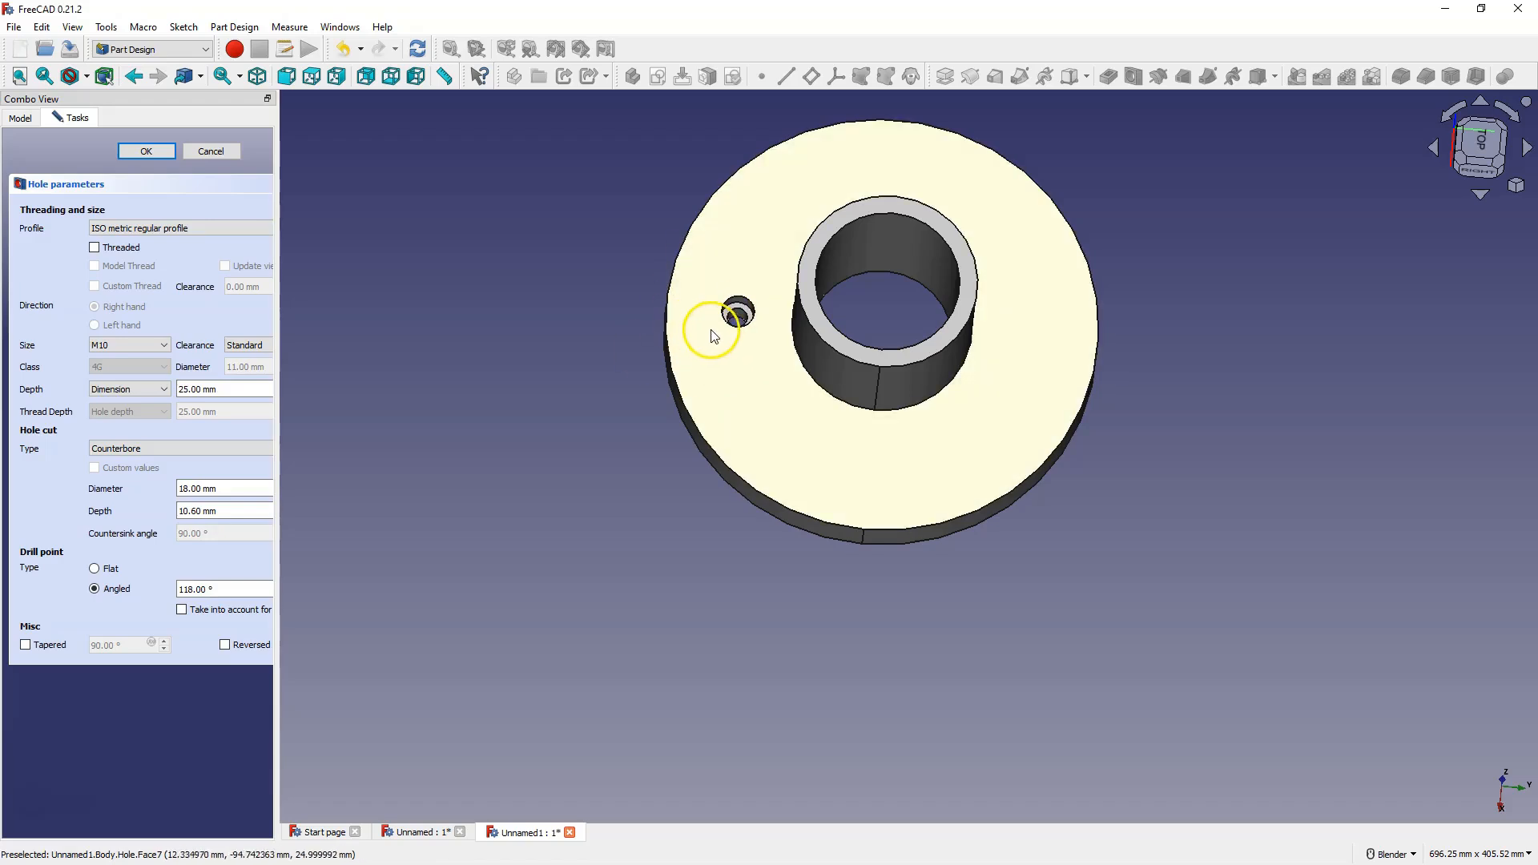
{"action": "left_click", "coordinate": [146, 151]}
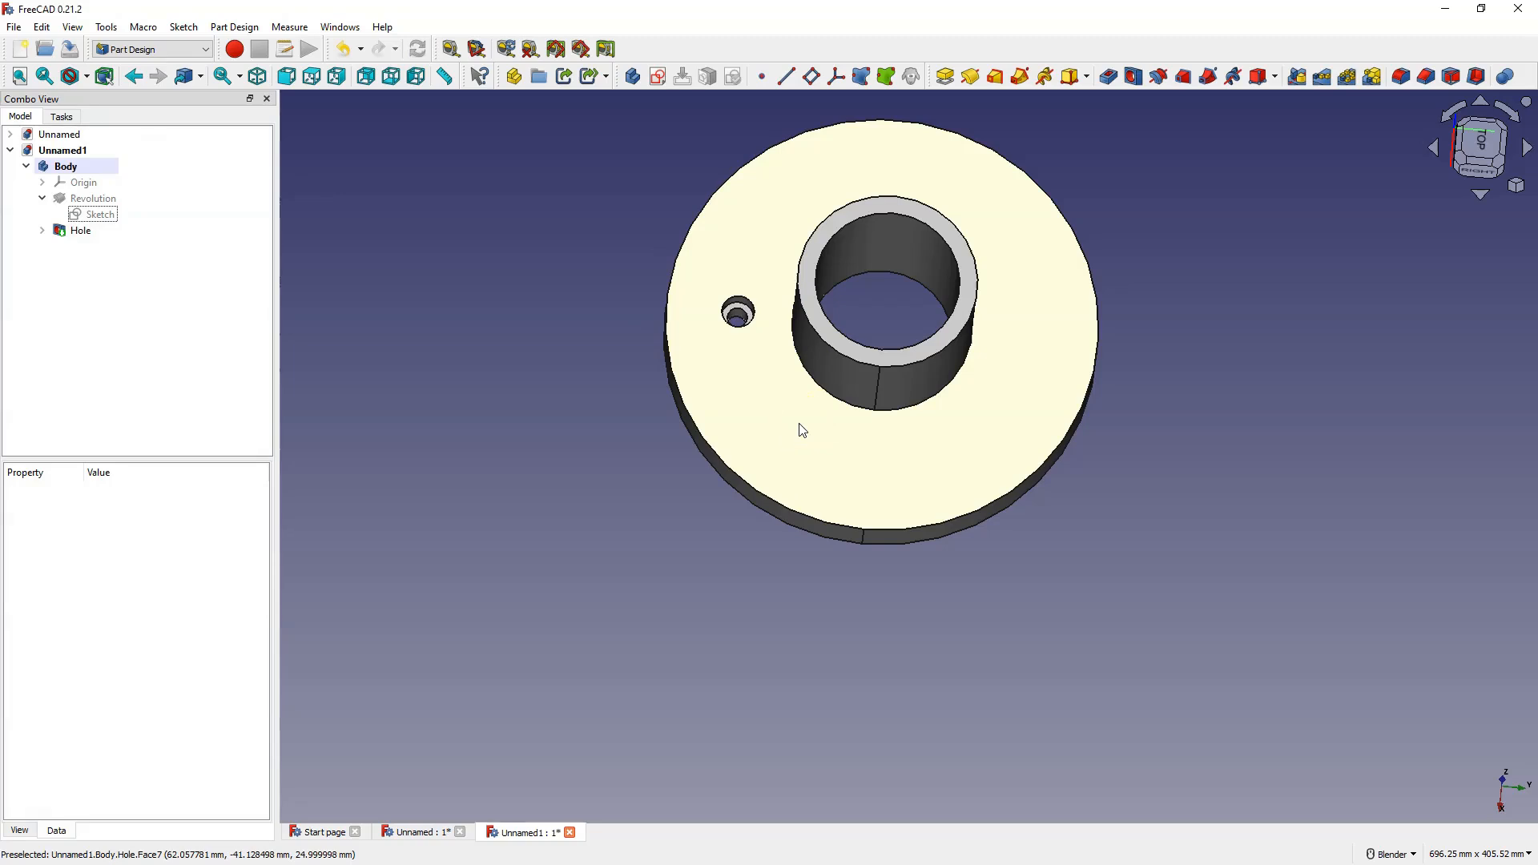
Create a polar pattern of the counterbored hole around the flange with 10 occurrences over 360°, accept it and show the part isometrically
{"action": "left_click", "coordinate": [84, 233]}
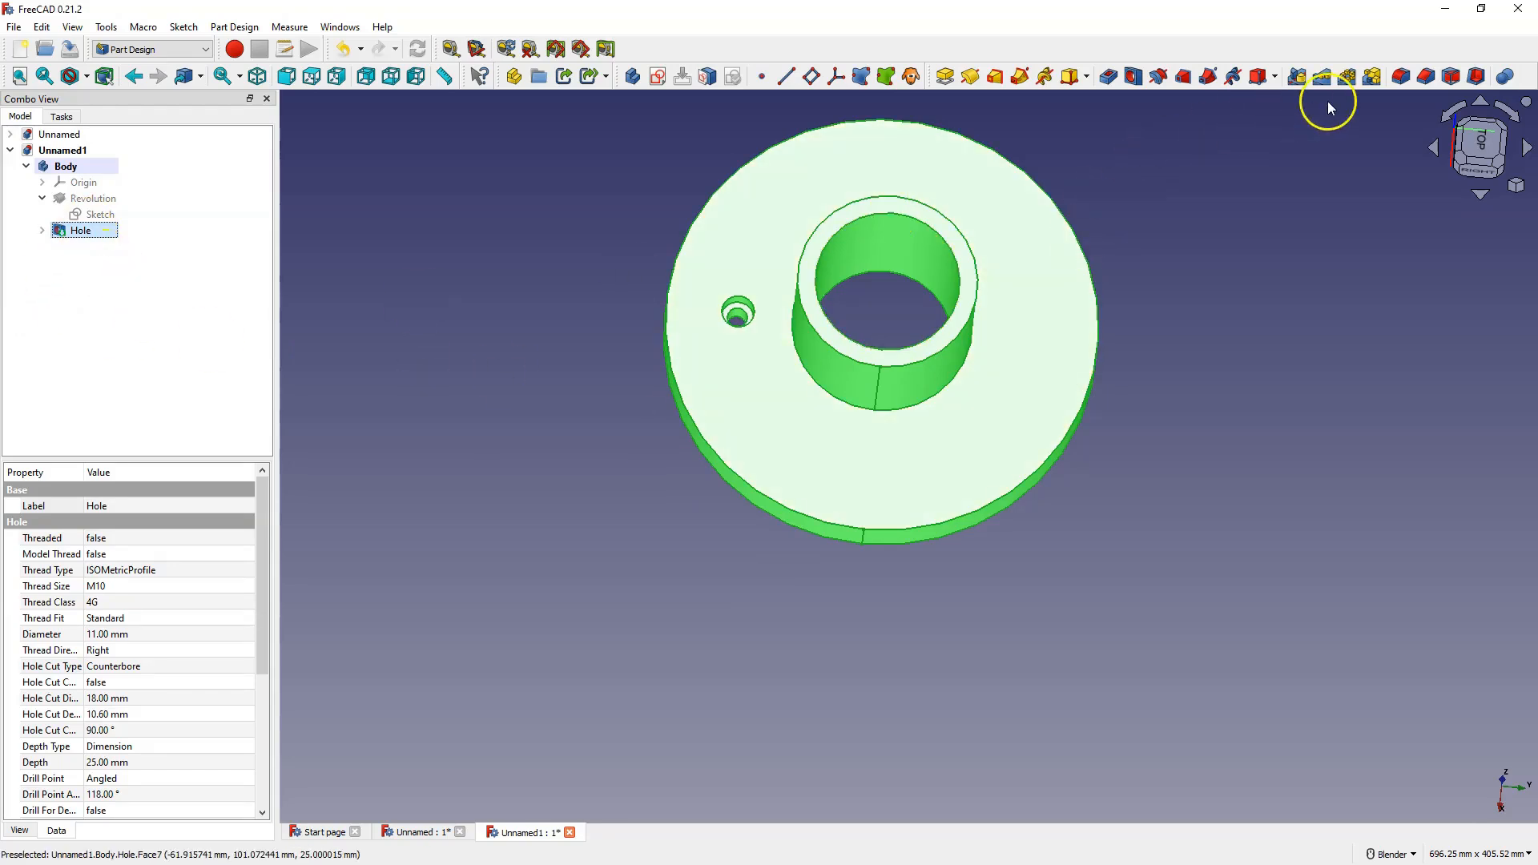
{"action": "left_click", "coordinate": [1351, 83]}
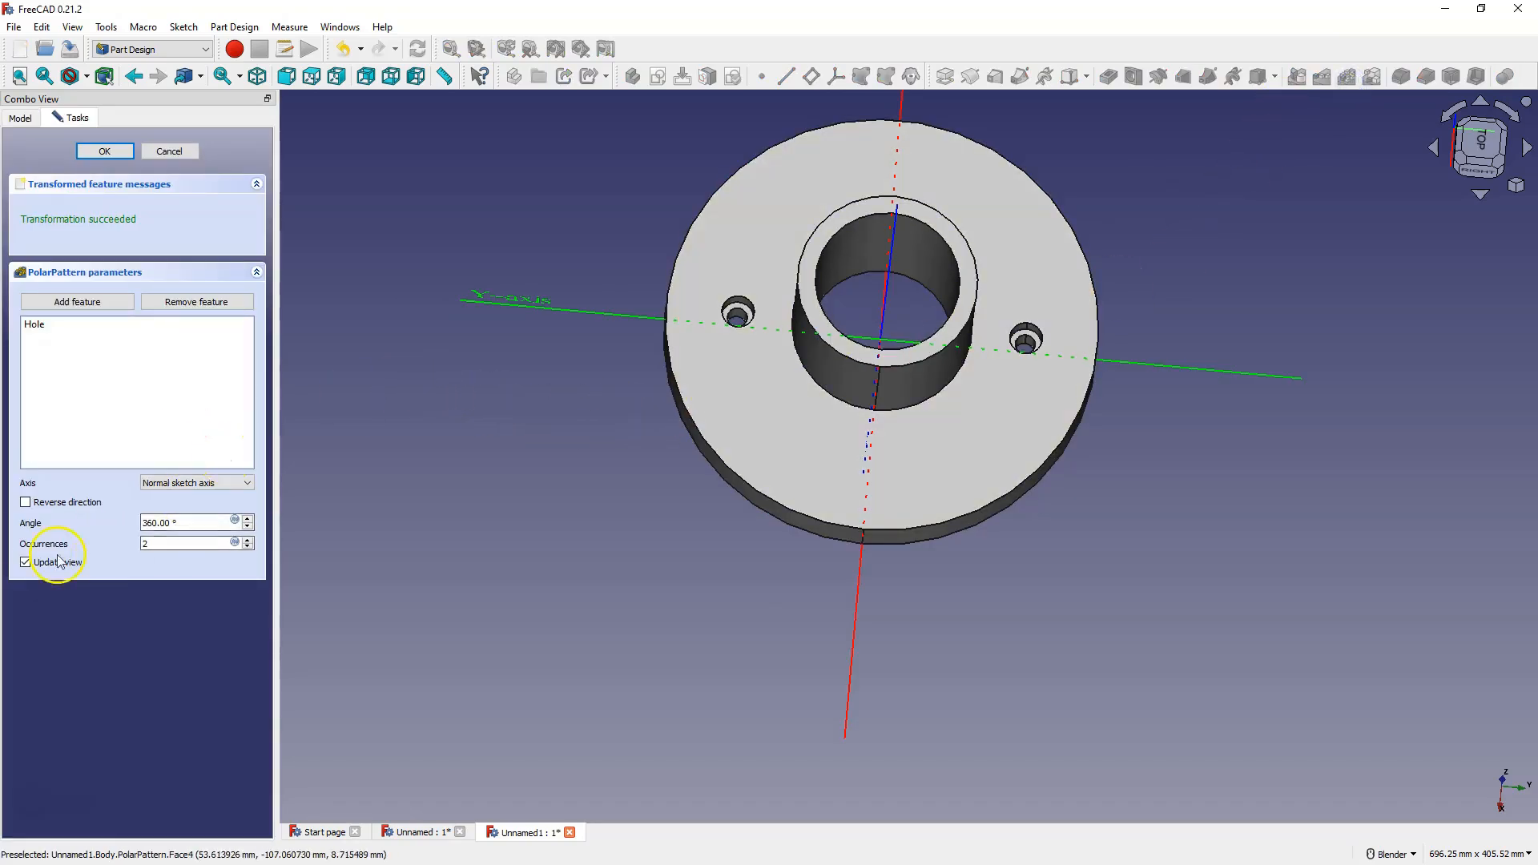
{"action": "left_click_drag", "start_coordinate": [155, 543], "coordinate": [121, 538]}
{"action": "type", "text": "10"}
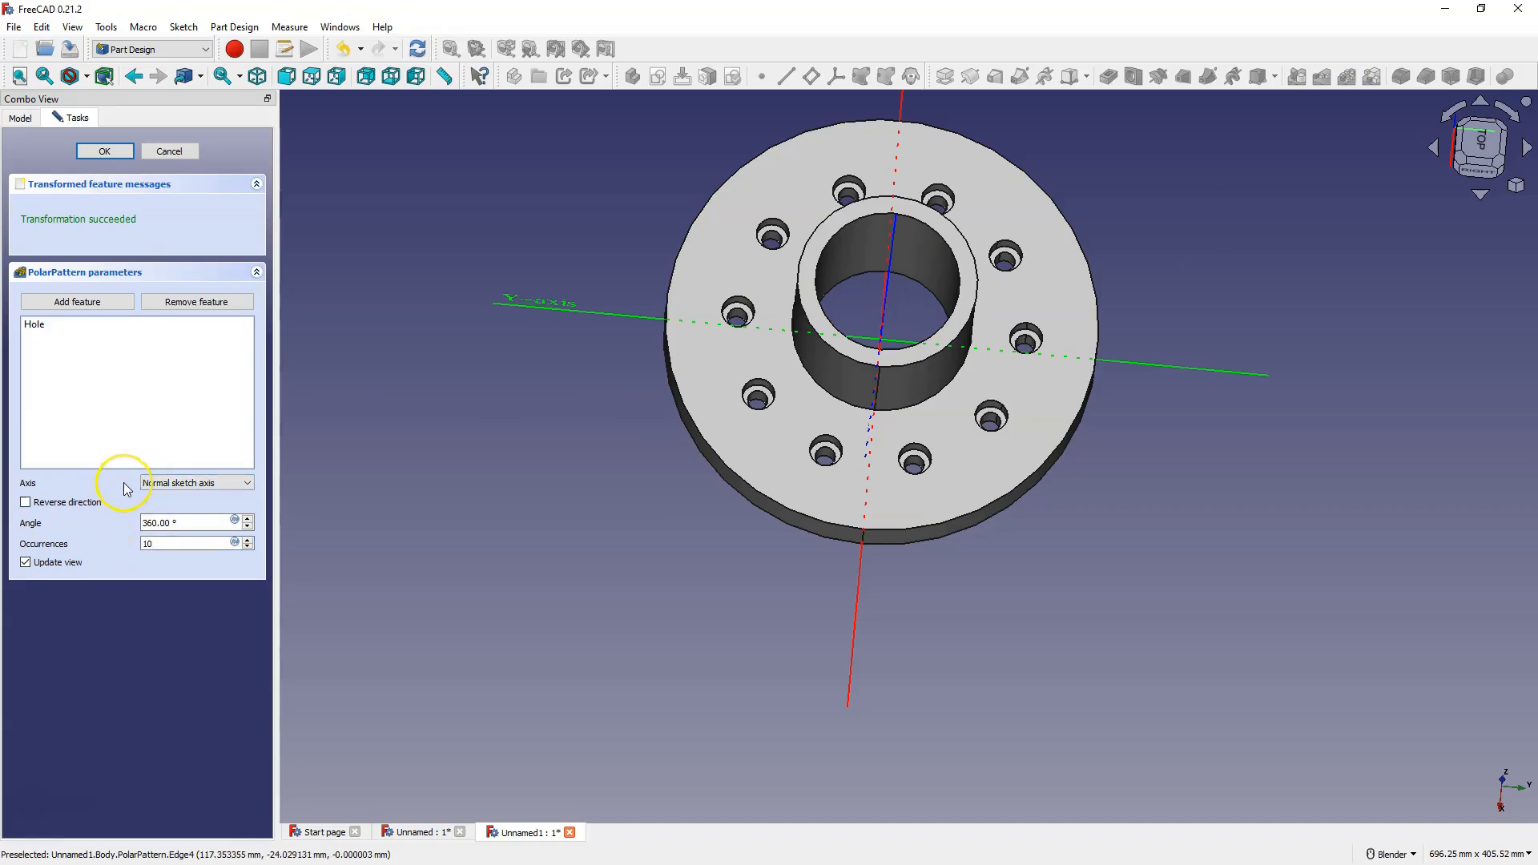
{"action": "left_click", "coordinate": [149, 522]}
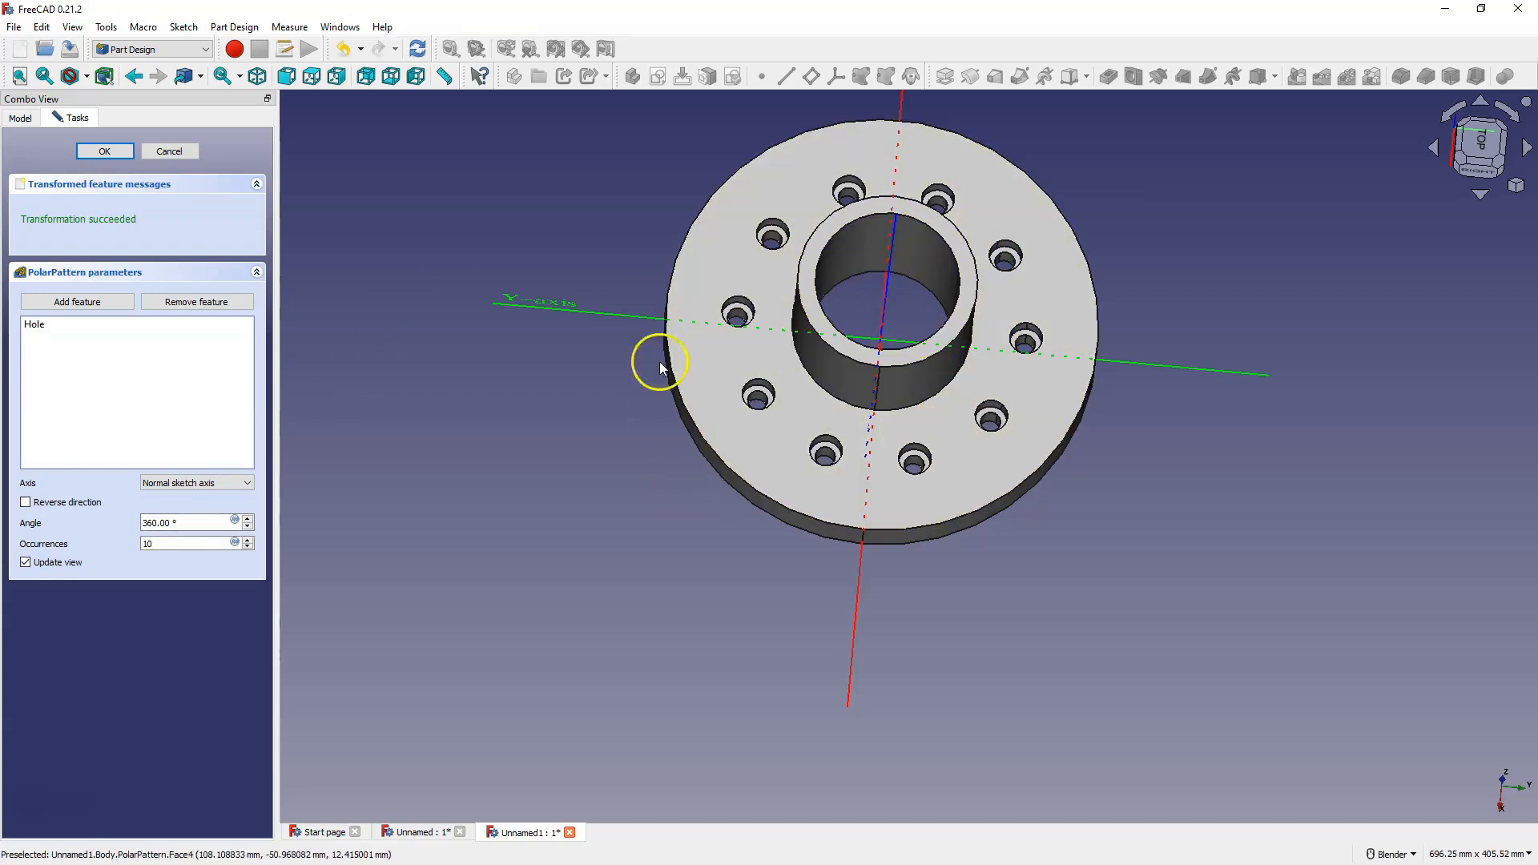
{"action": "left_click", "coordinate": [104, 152]}
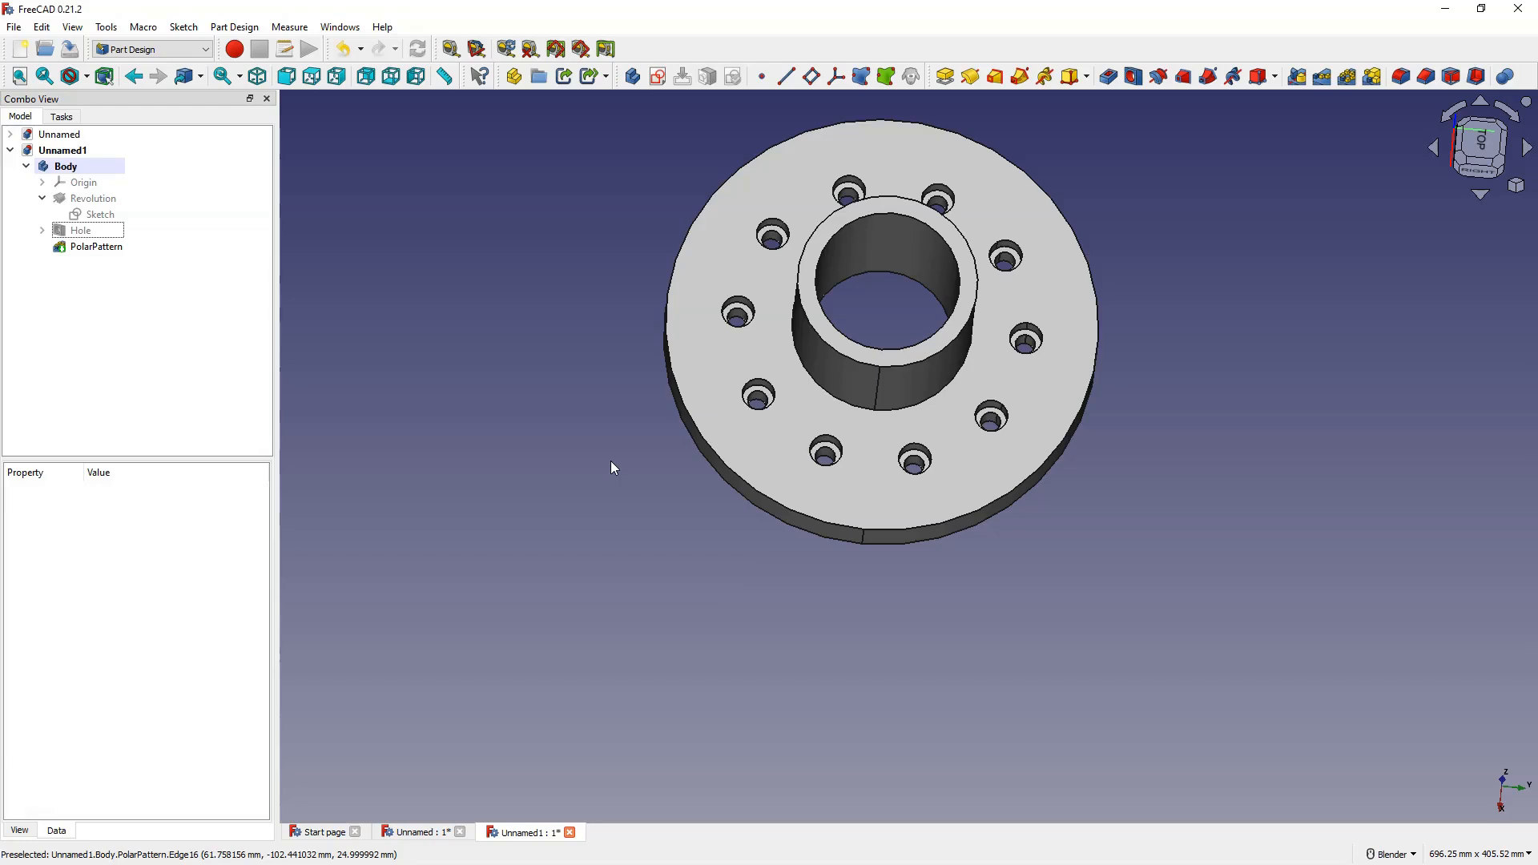
{"action": "key", "text": "0"}
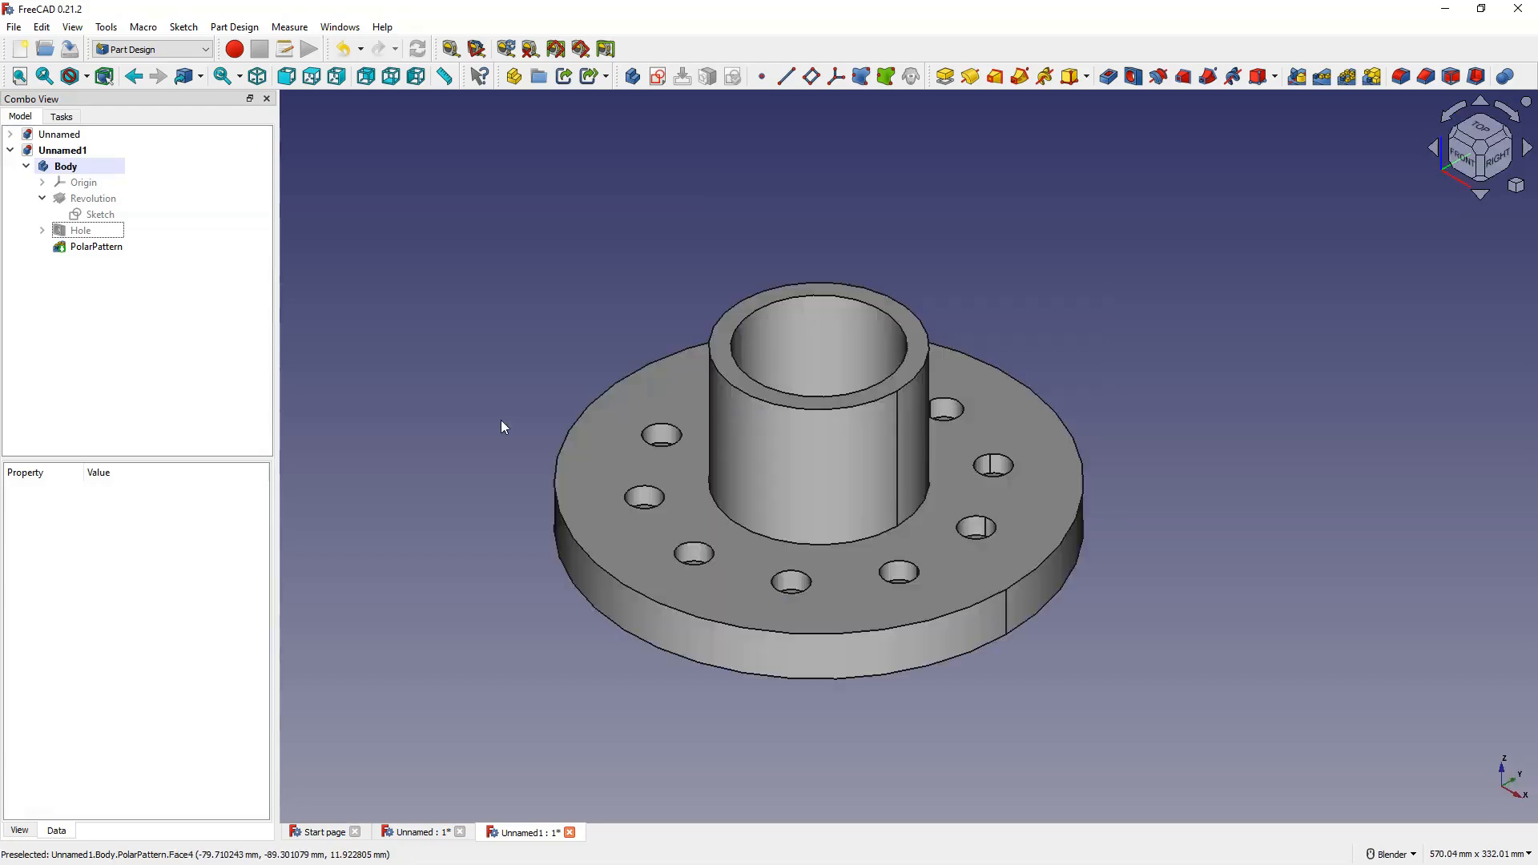